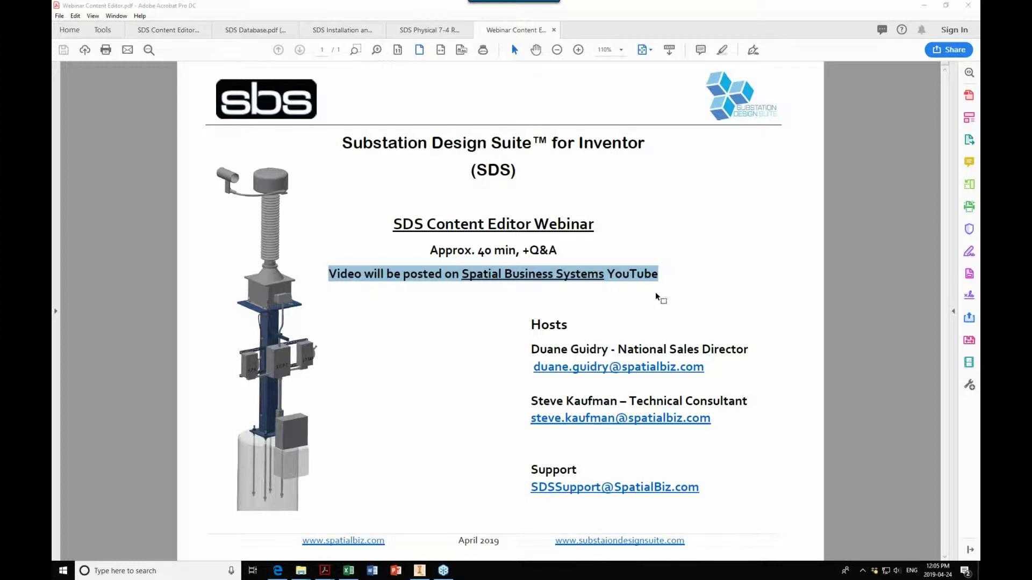
# Highlight the first host's name, the support e-mail and the product website address on the webinar title page.
pyautogui.moveTo(531, 349); pyautogui.dragTo(608, 349)
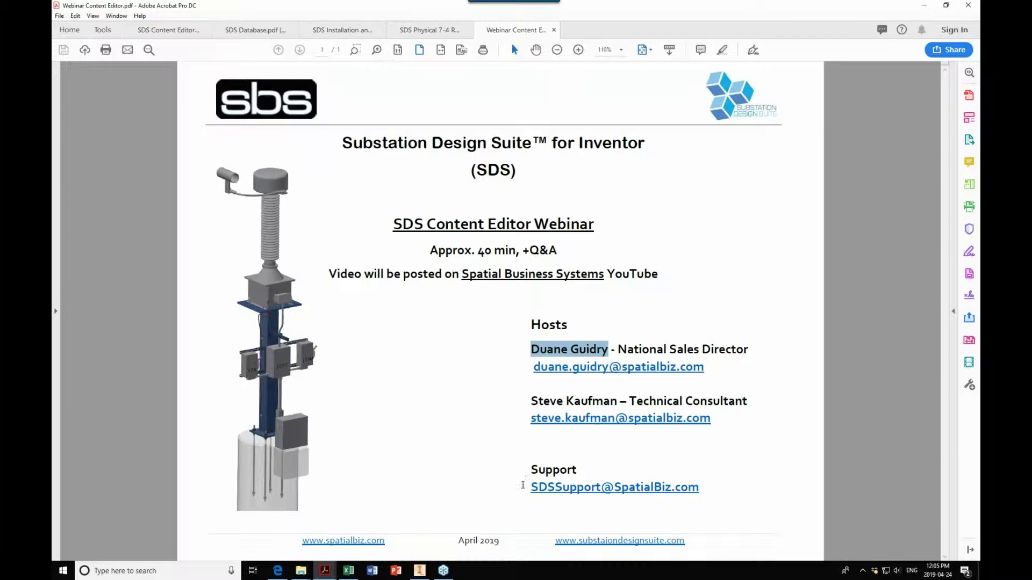
pyautogui.click(527, 487)
pyautogui.moveTo(527, 487); pyautogui.dragTo(721, 469)
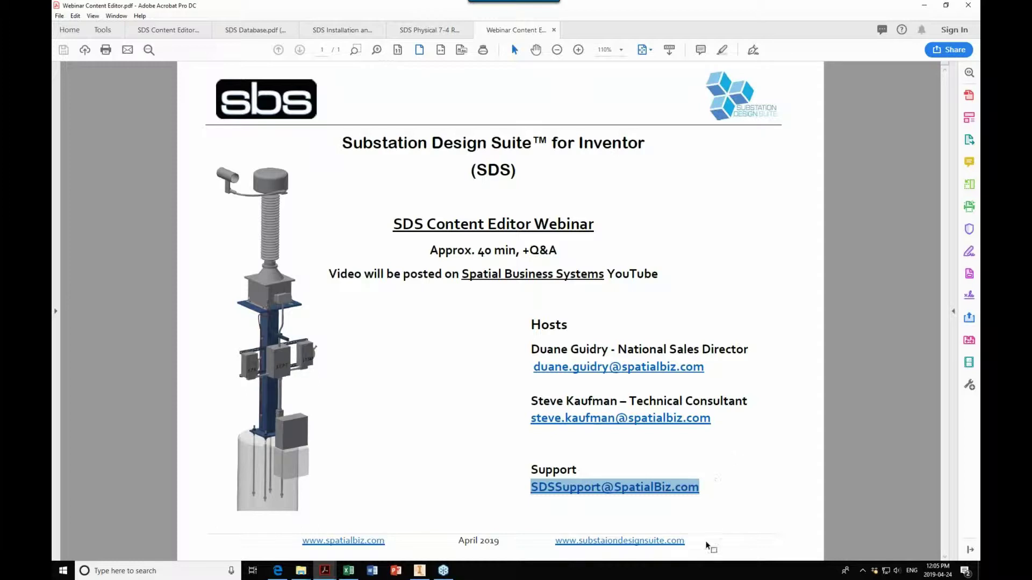
pyautogui.moveTo(701, 544); pyautogui.dragTo(543, 542)
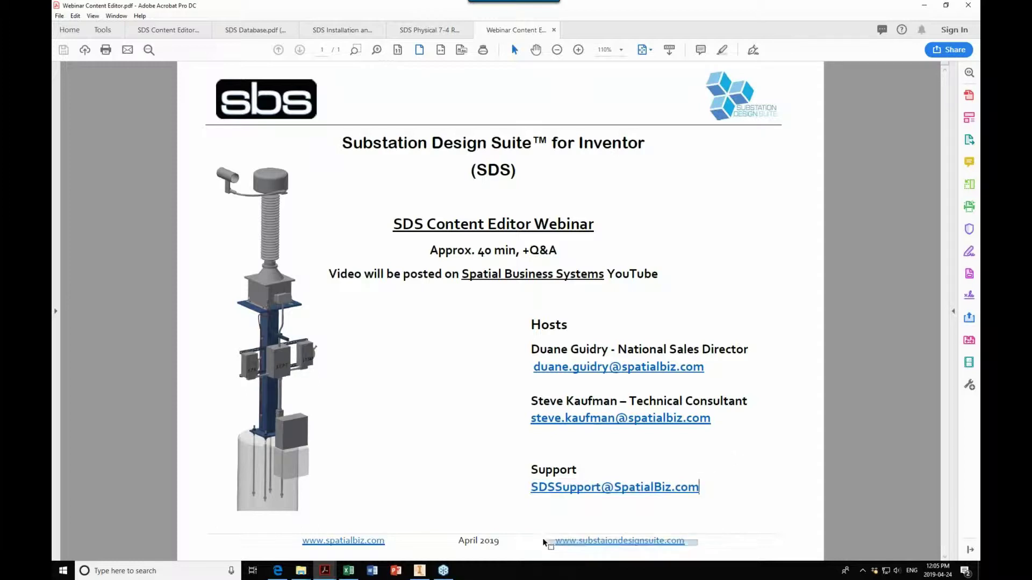
pyautogui.click(628, 532)
# Switch to Inventor and examine the default cable and bus options in Above Ground Settings and the ground grid element options in Below Grade Settings.
pyautogui.click(419, 571)
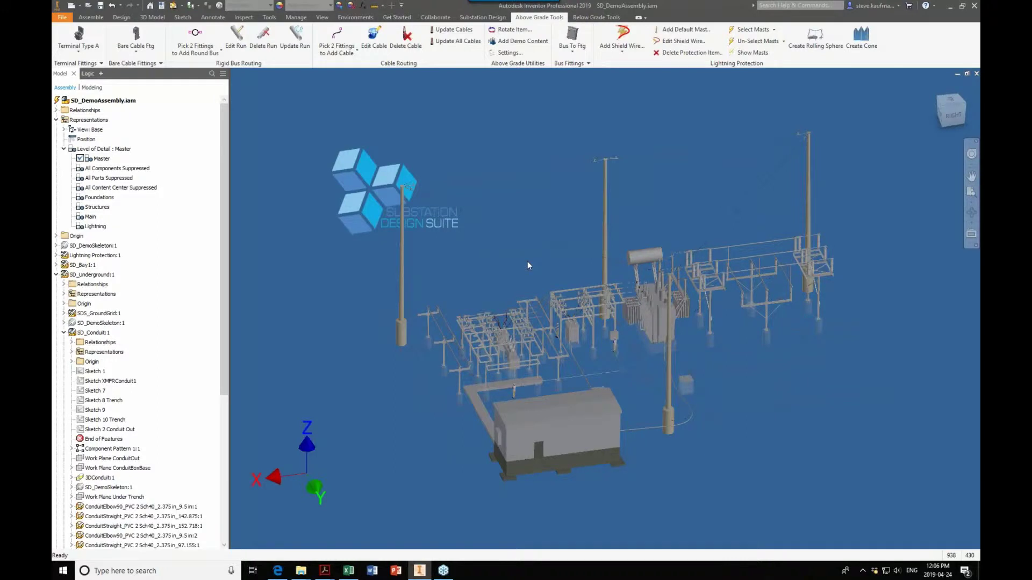
pyautogui.scroll(4, 528, 261)
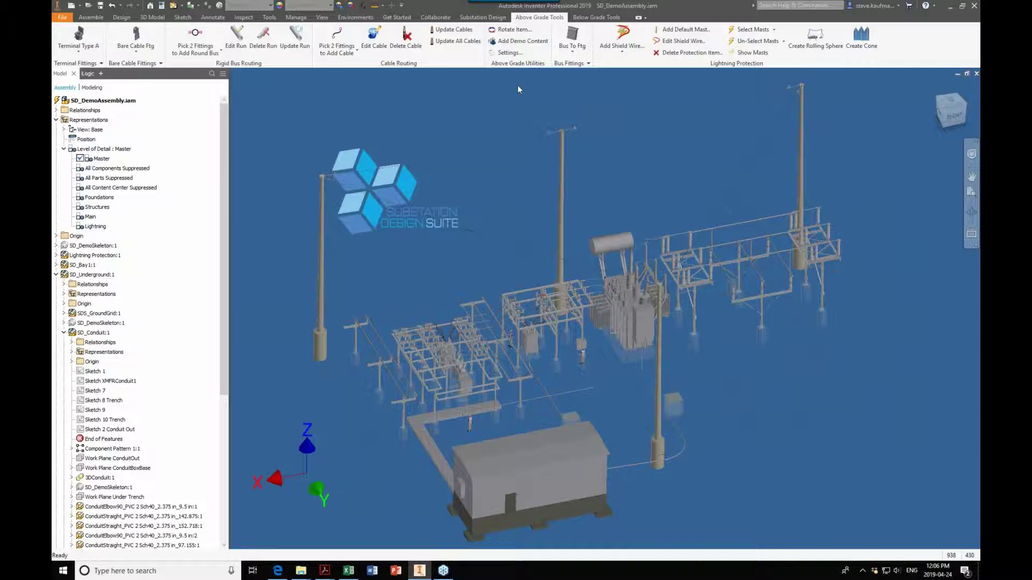
pyautogui.click(504, 18)
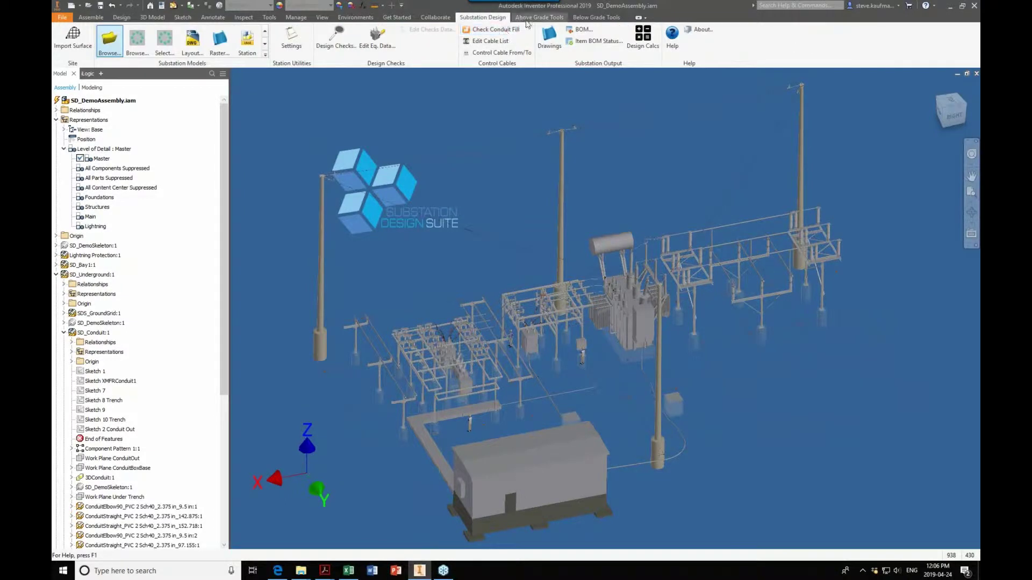
pyautogui.click(527, 19)
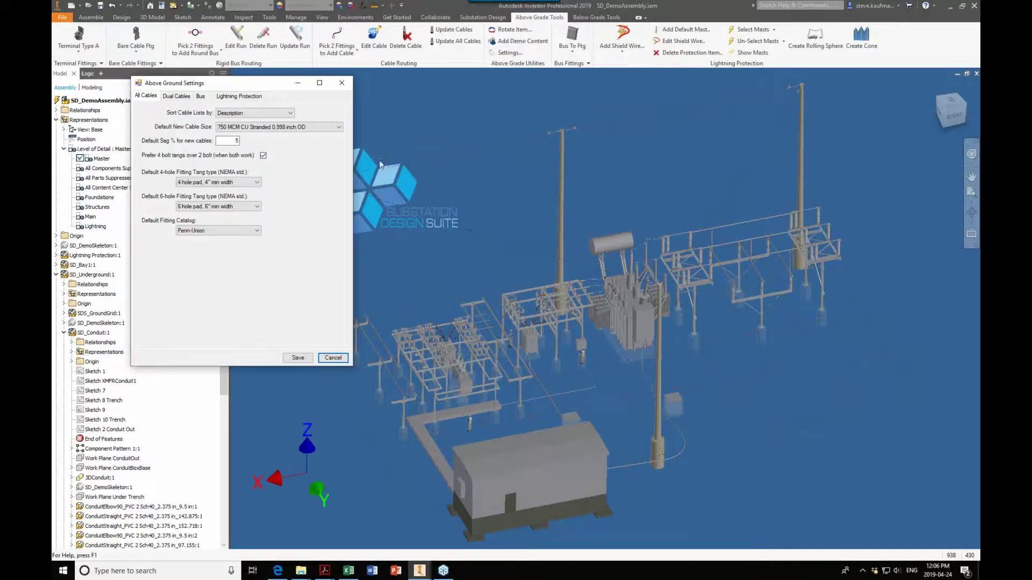
pyautogui.click(335, 128)
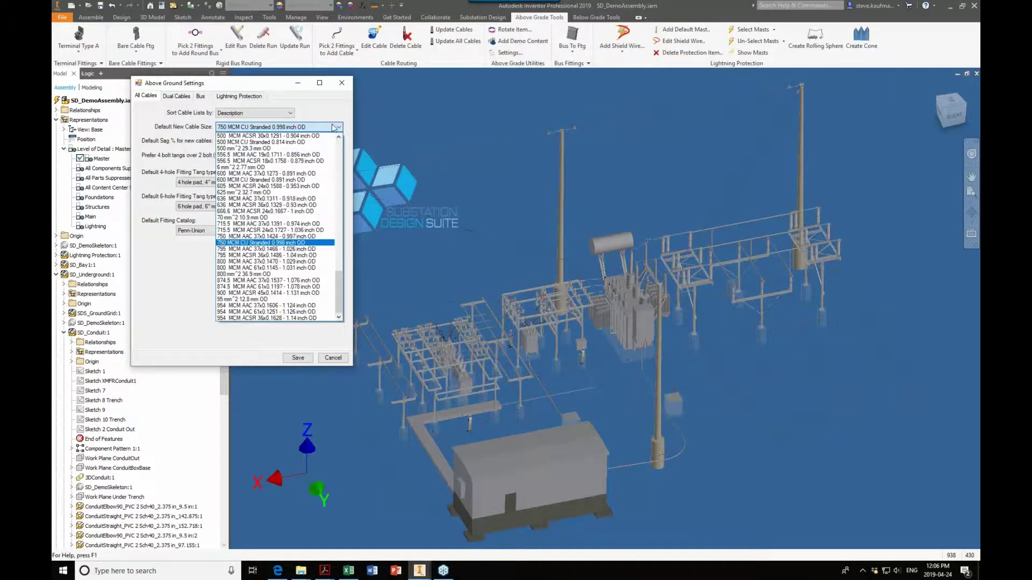
pyautogui.click(203, 99)
pyautogui.click(202, 99)
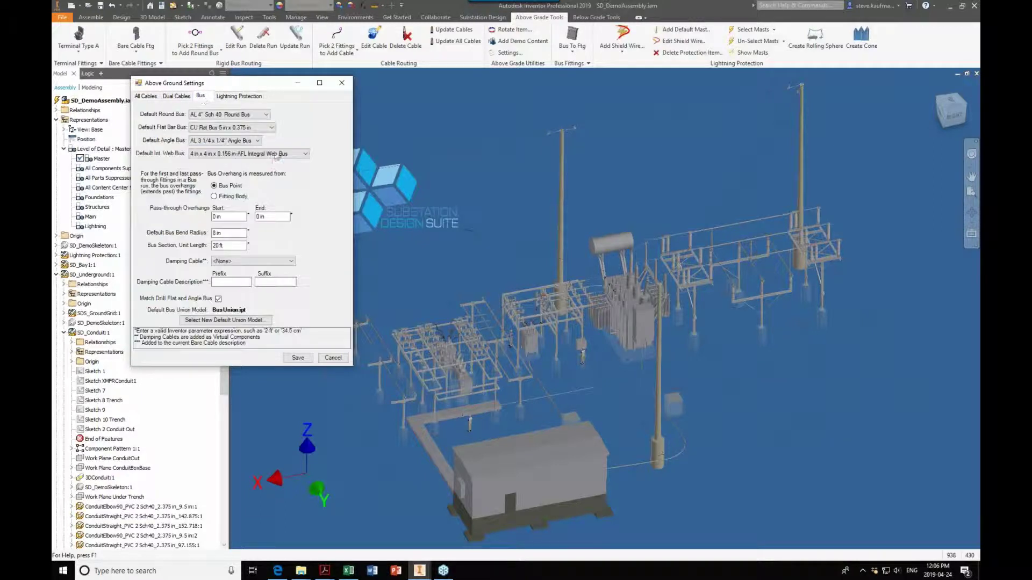
pyautogui.click(276, 154)
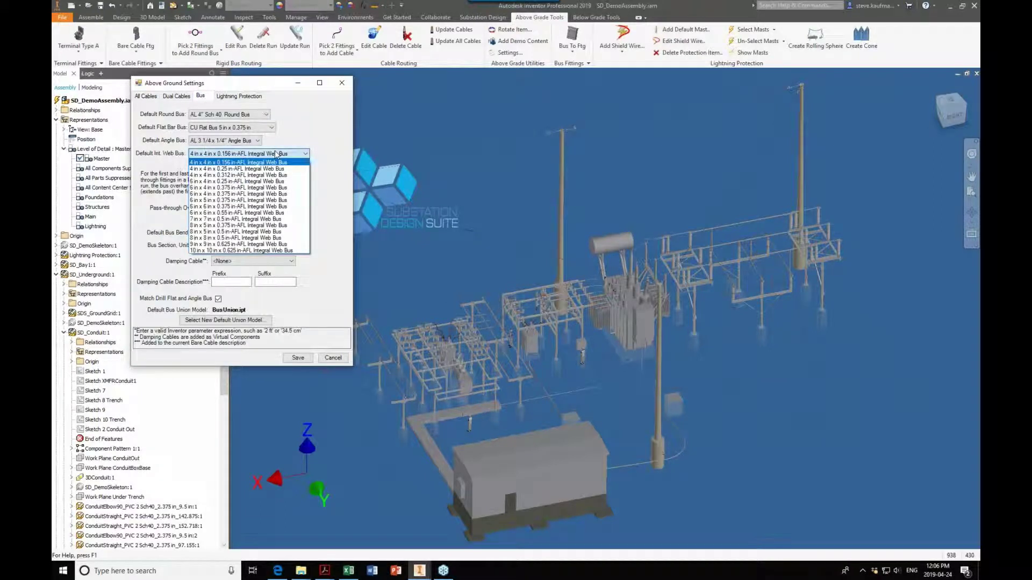
pyautogui.click(255, 128)
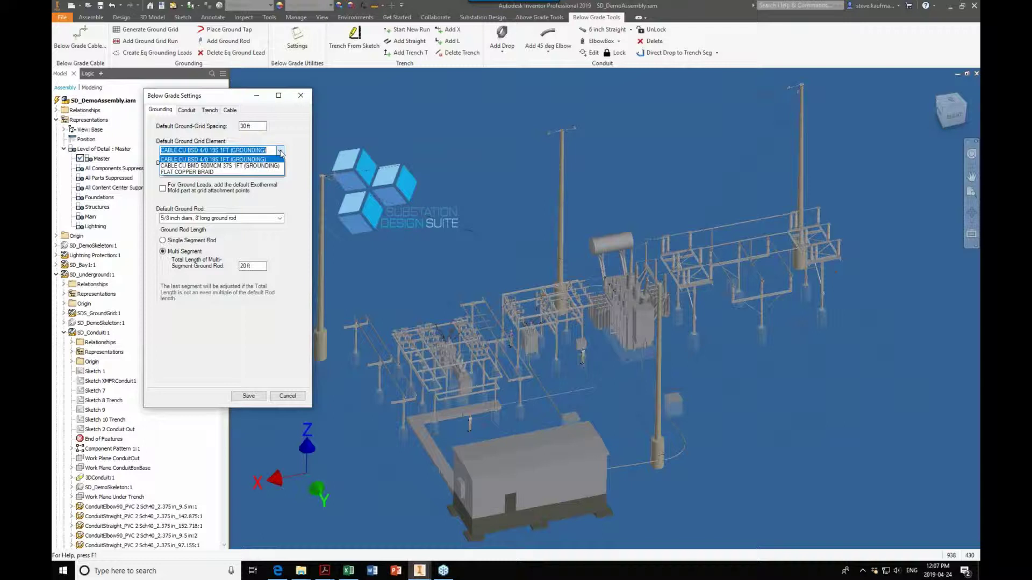
pyautogui.click(239, 160)
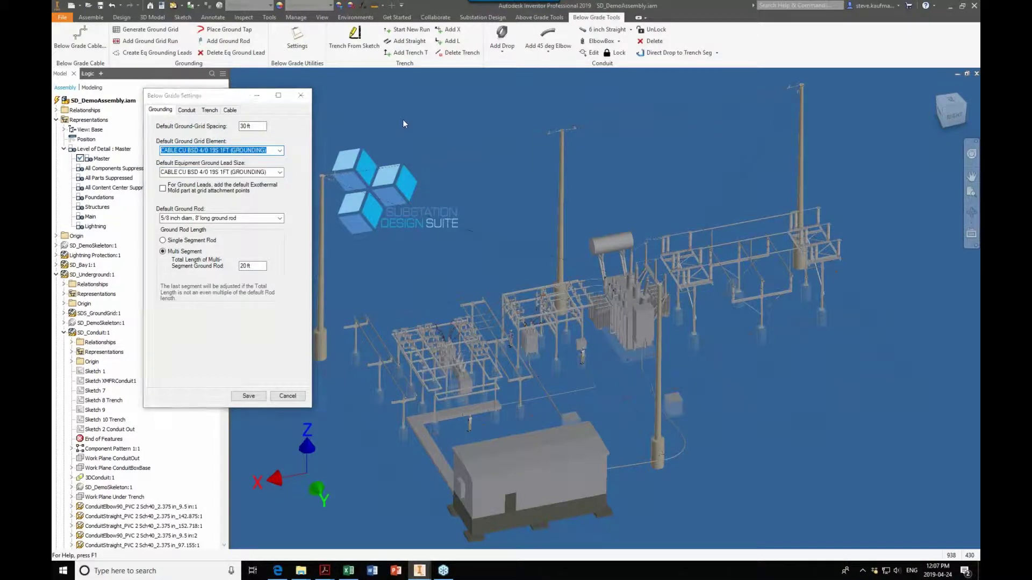
pyautogui.click(301, 95)
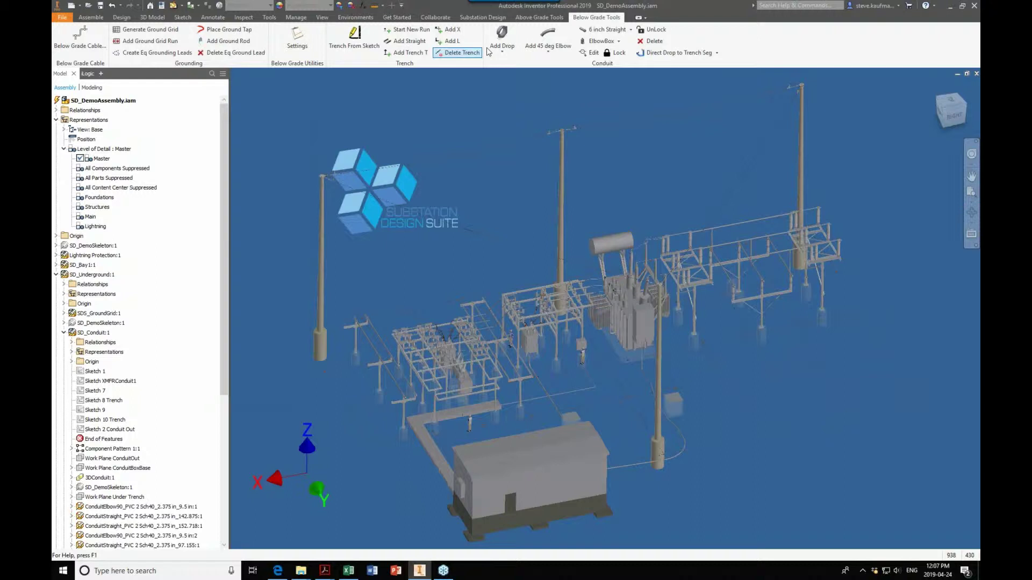
# Create a cable by cylindrical surfaces from the transformer bushing terminal to the middle bus structure's terminal, and check its Project iProperties.
pyautogui.click(539, 17)
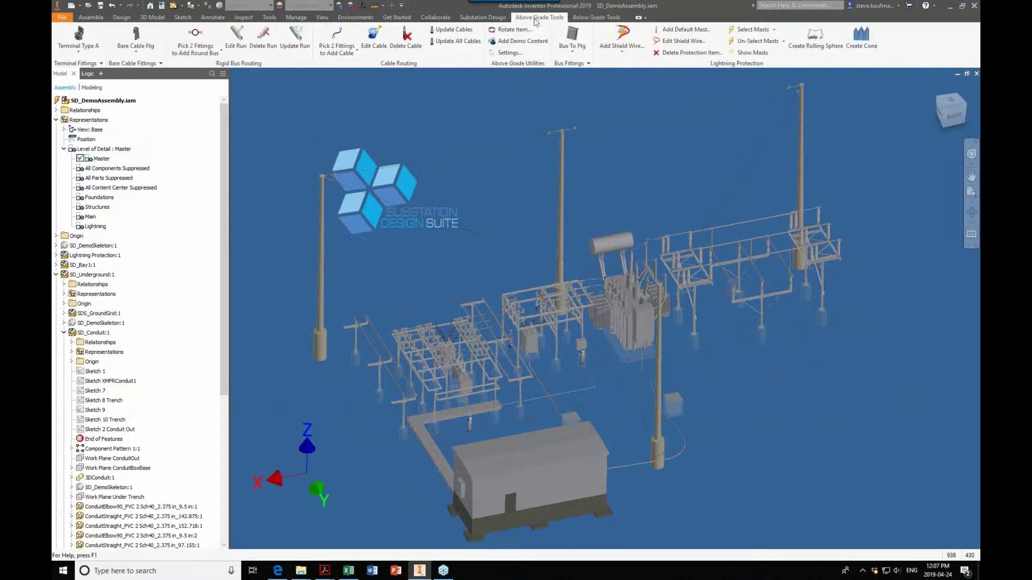
pyautogui.click(345, 53)
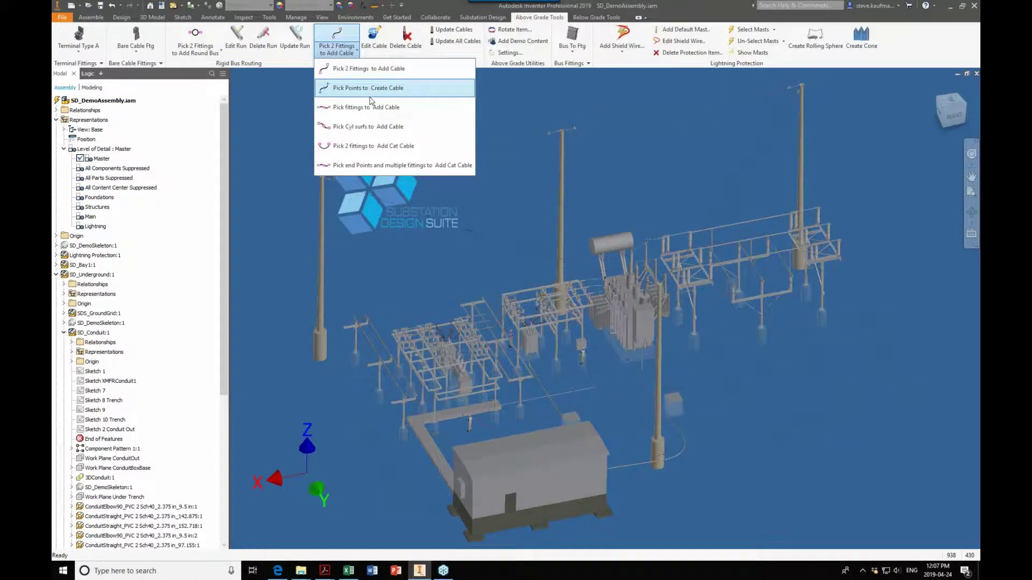
pyautogui.click(369, 128)
pyautogui.scroll(-6, 565, 243)
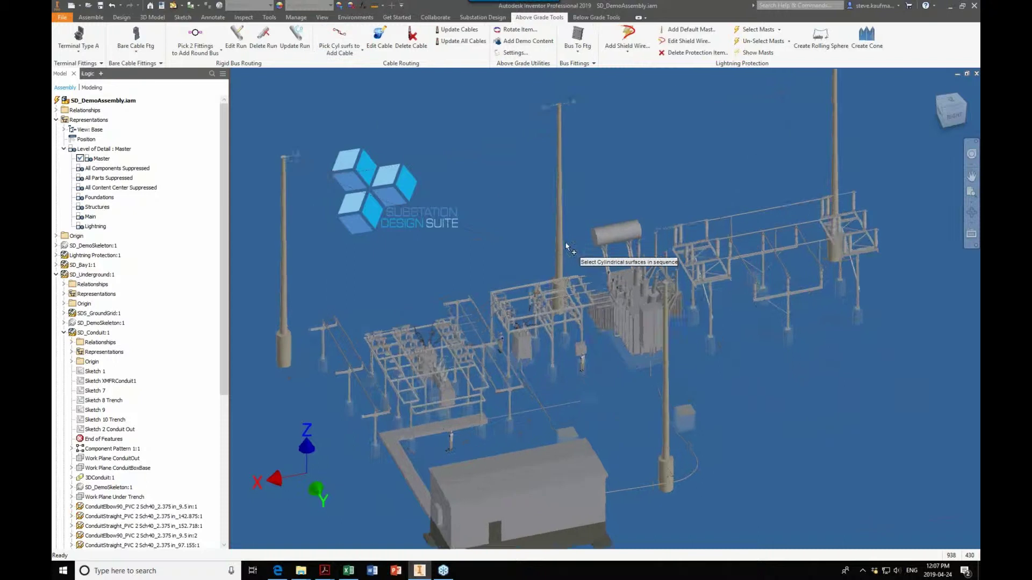
pyautogui.scroll(-3, 565, 242)
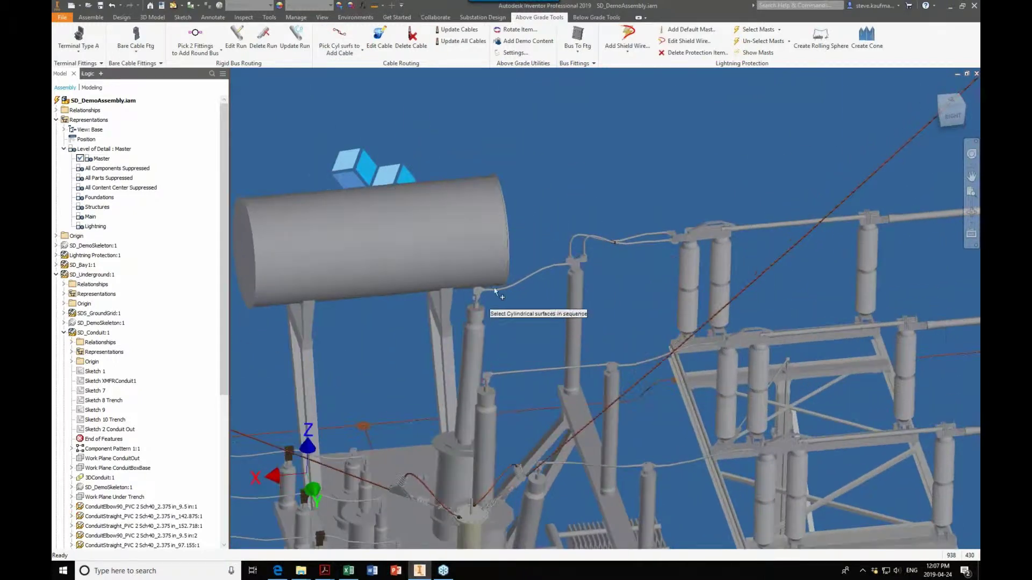
pyautogui.click(491, 295)
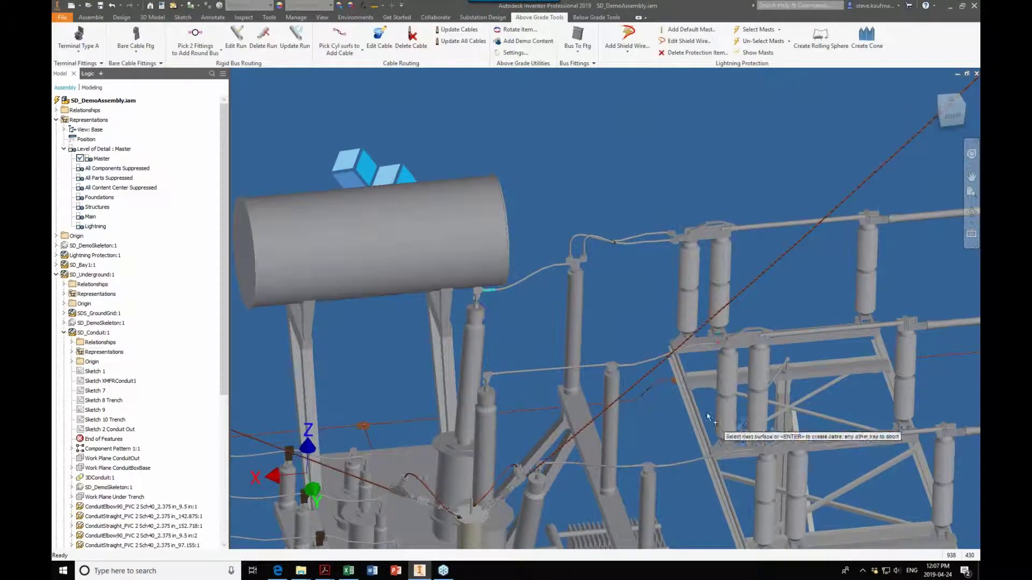
pyautogui.click(709, 346)
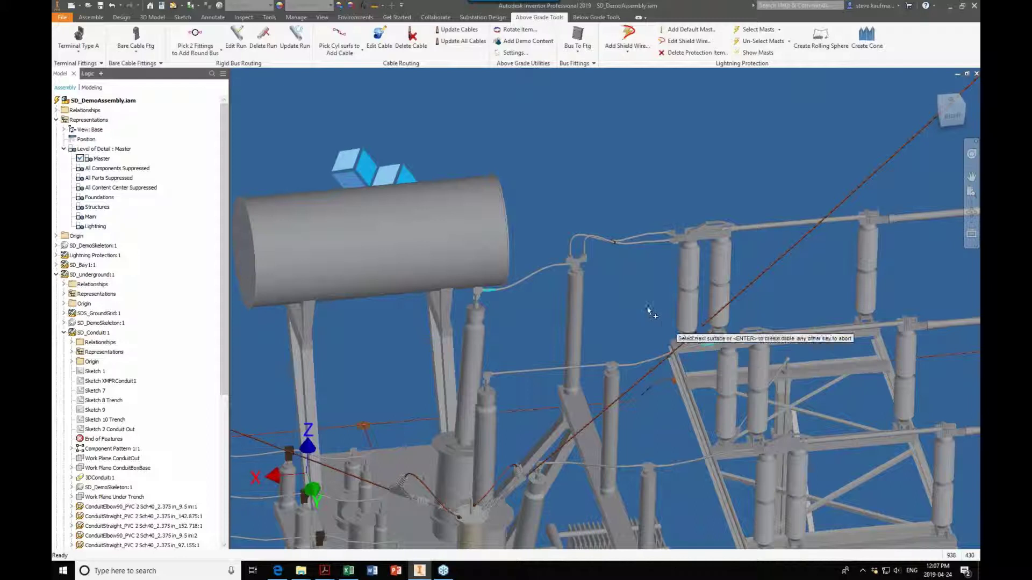
pyautogui.press('Return')
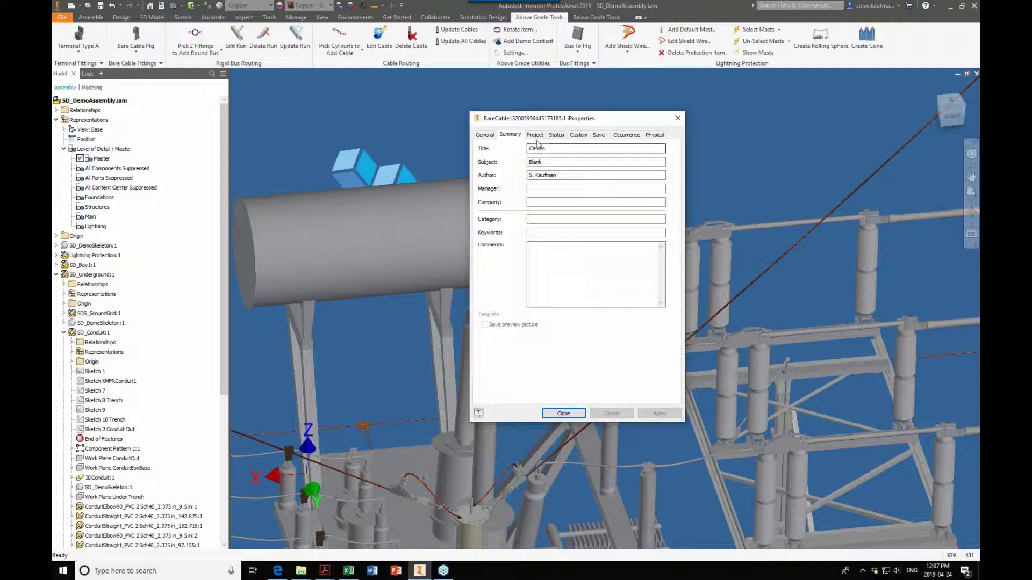
pyautogui.click(535, 135)
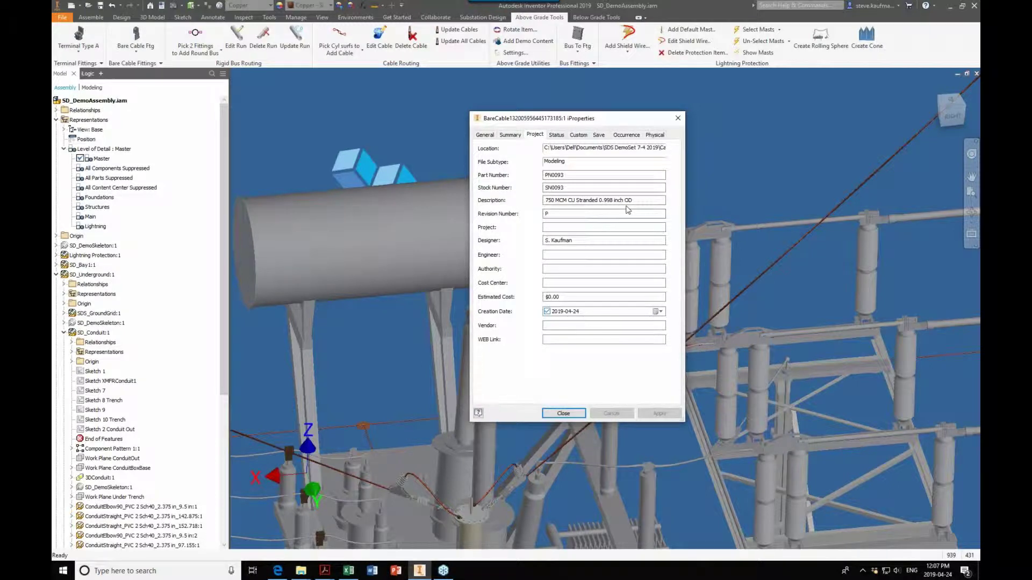
pyautogui.click(563, 413)
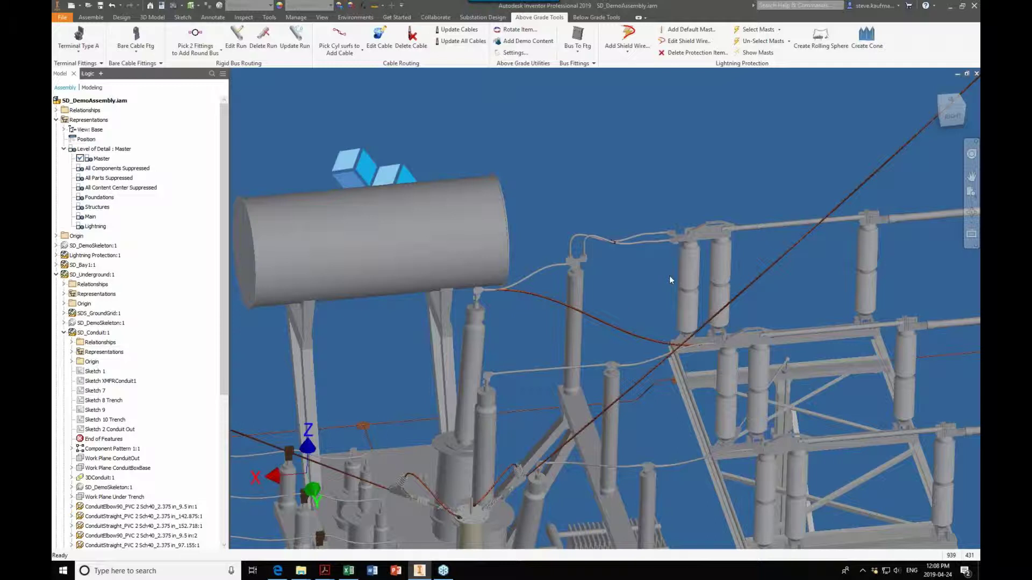
# Clear the open windows off the desktop and launch the SDS Content Editor, moving its window to the middle of the desktop.
pyautogui.click(949, 7)
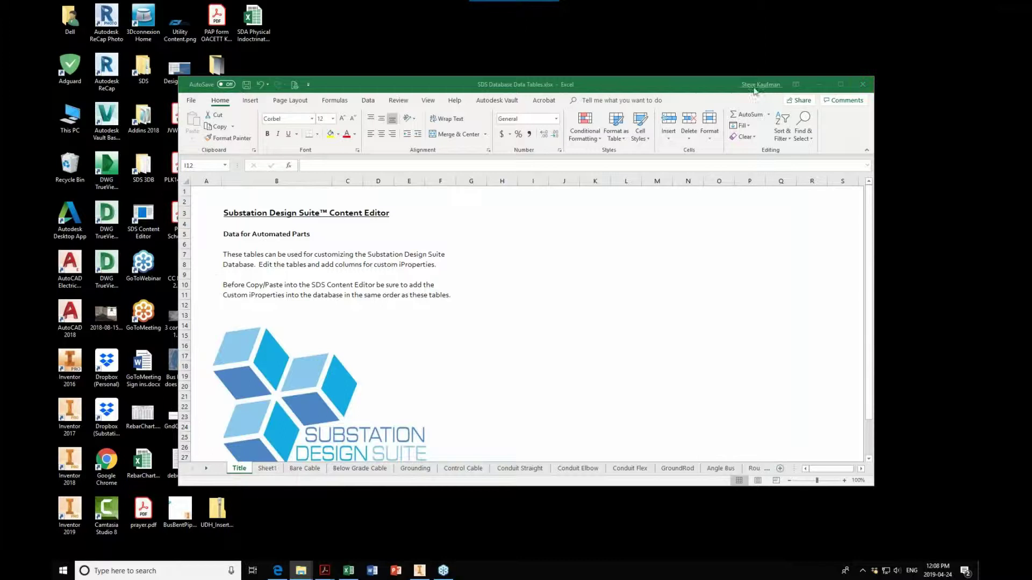
pyautogui.click(813, 83)
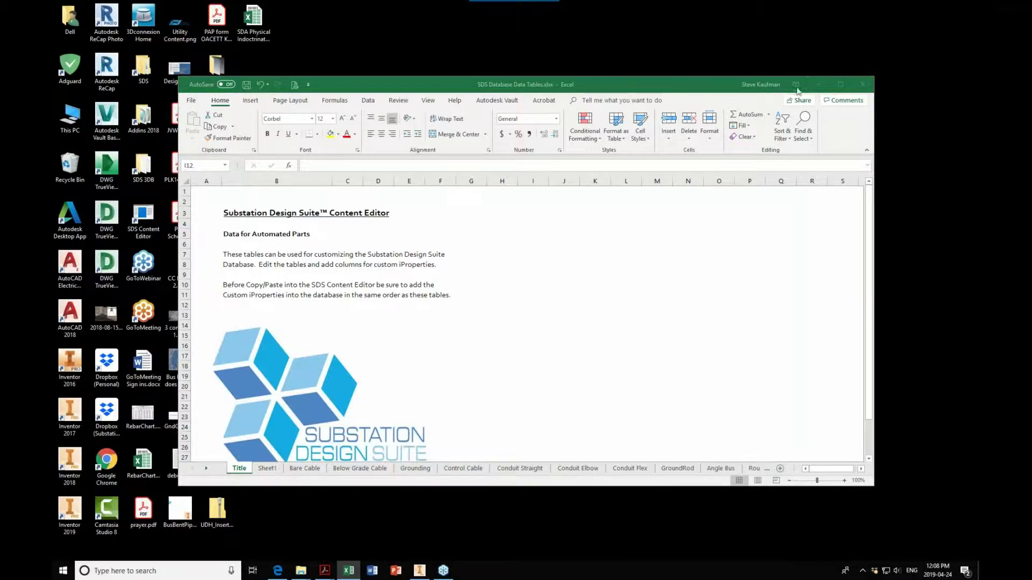
pyautogui.click(818, 84)
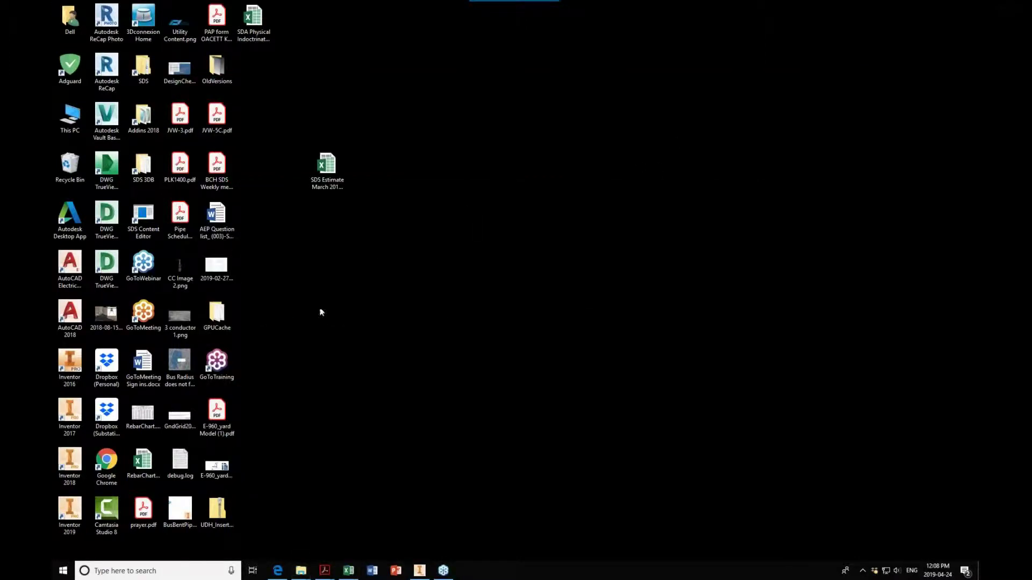
pyautogui.doubleClick(153, 216)
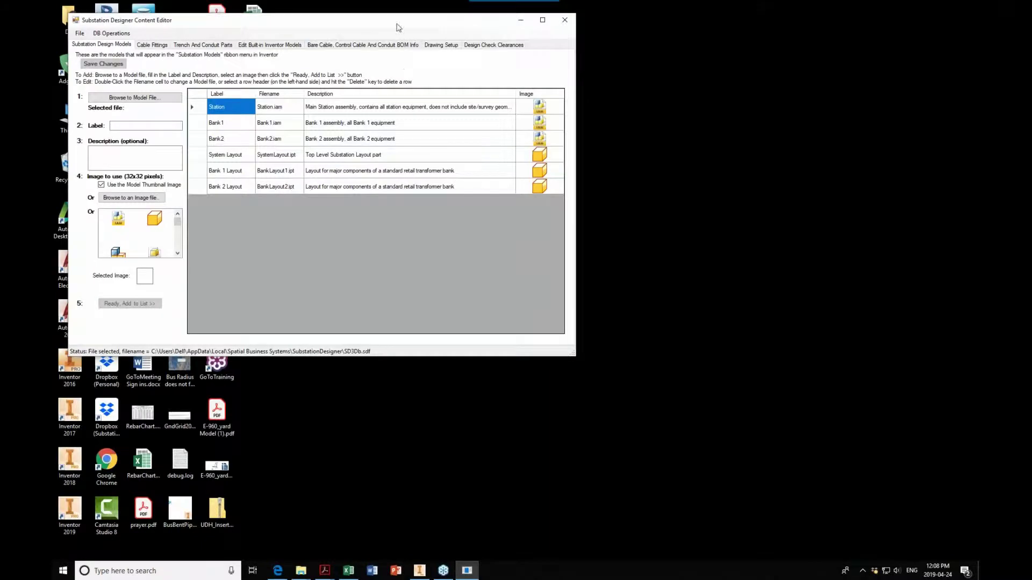
pyautogui.moveTo(409, 25); pyautogui.dragTo(677, 97)
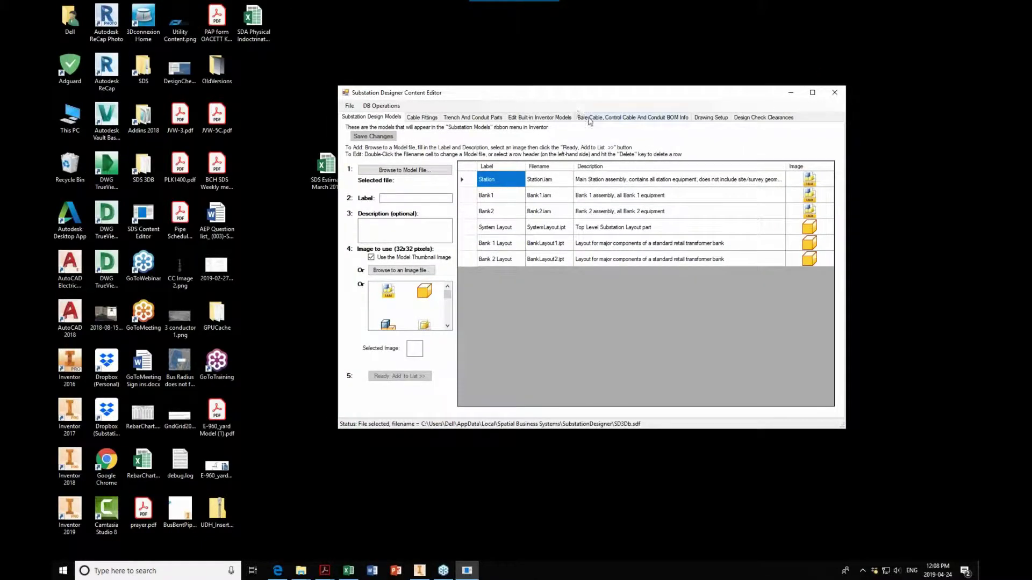
# Examine the Flex Conduit component table in the bare cable, control cable and conduit BOM data, and close the Content Editor.
pyautogui.click(587, 117)
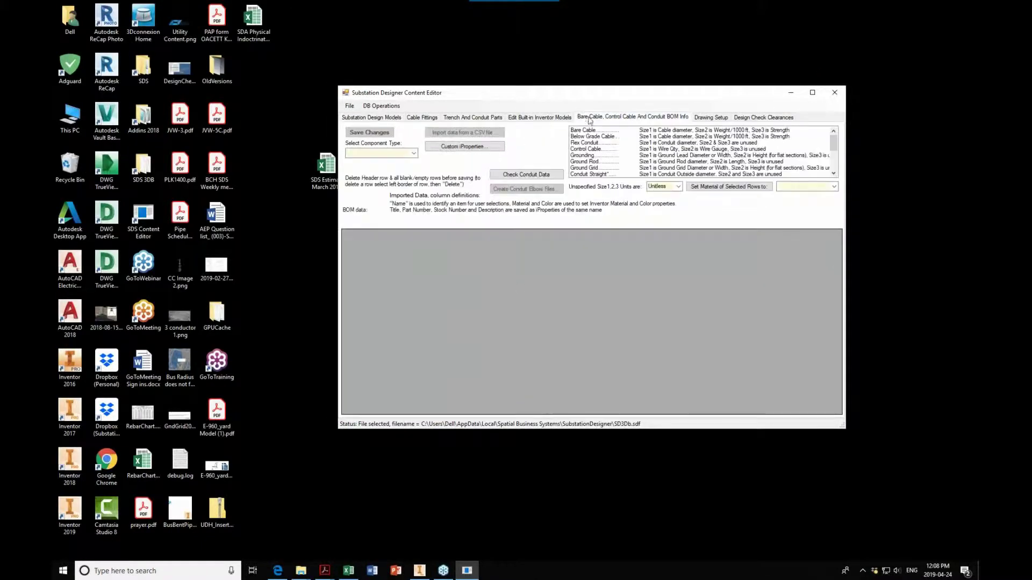
pyautogui.click(414, 153)
pyautogui.click(376, 168)
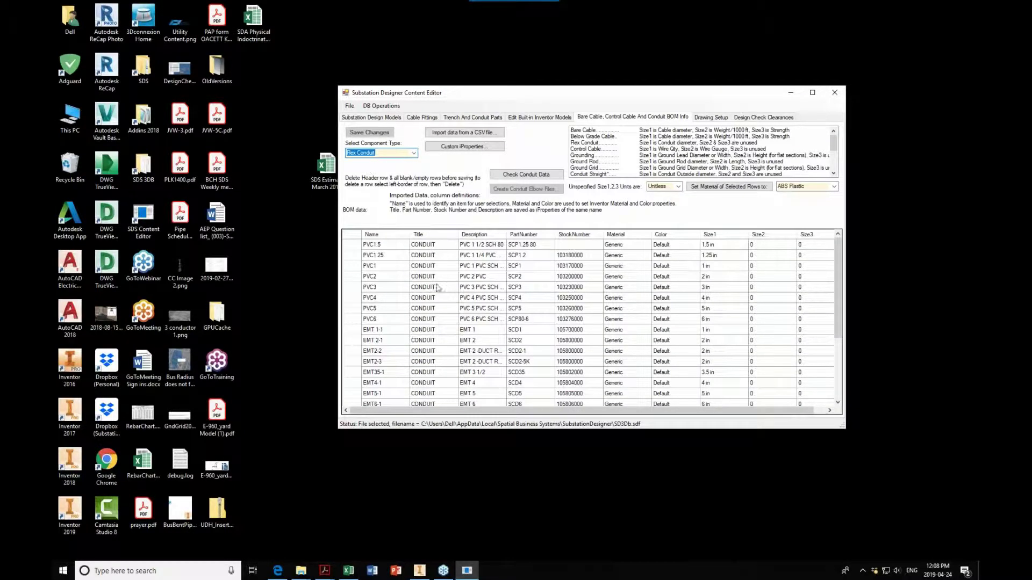
pyautogui.scroll(-4, 634, 344)
pyautogui.scroll(4, 634, 345)
pyautogui.click(843, 90)
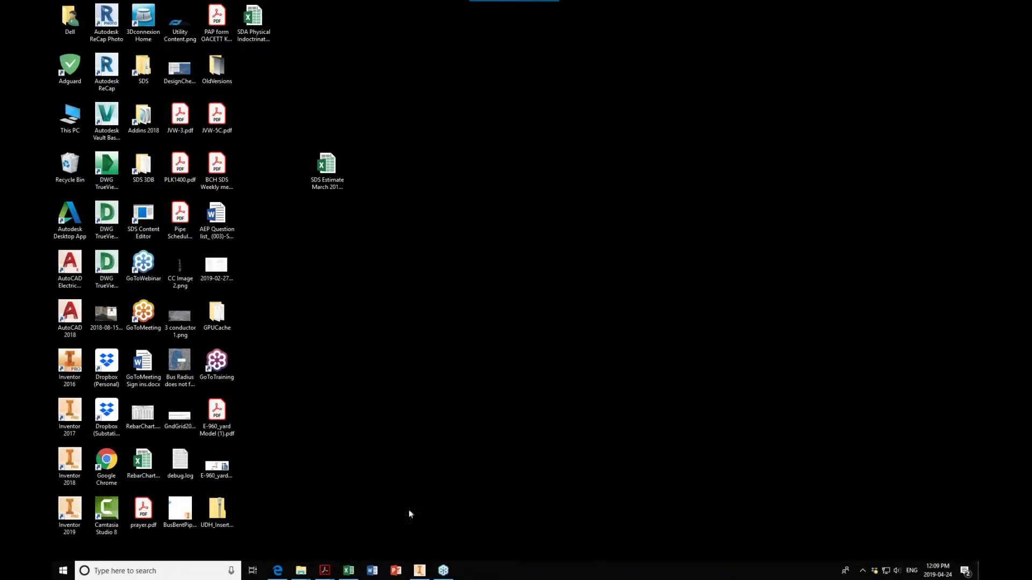
# Switch to the web browser and look through the Substation Design Suite website and the full list of SDS Physical Support Documents.
pyautogui.click(278, 570)
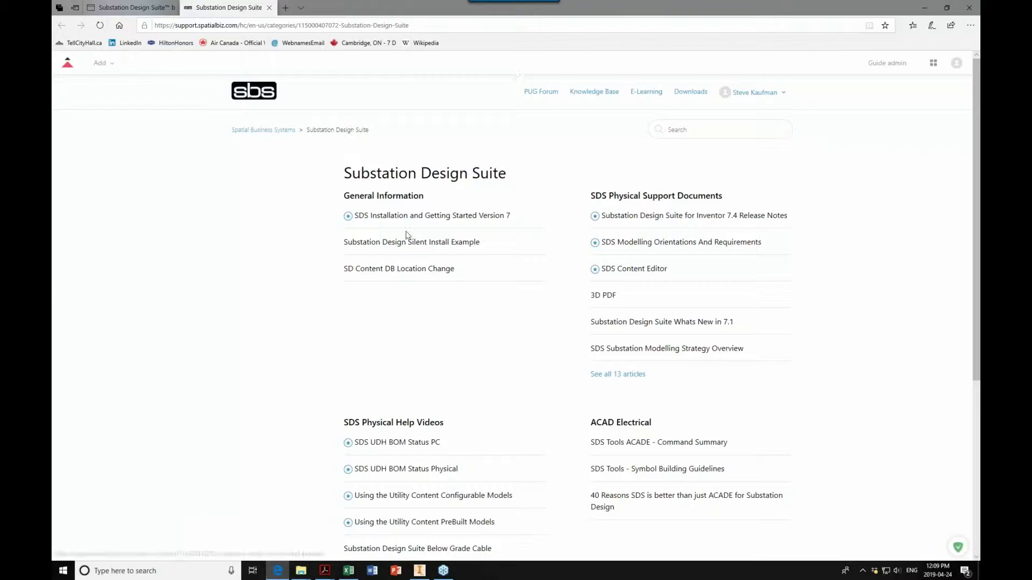
pyautogui.click(140, 8)
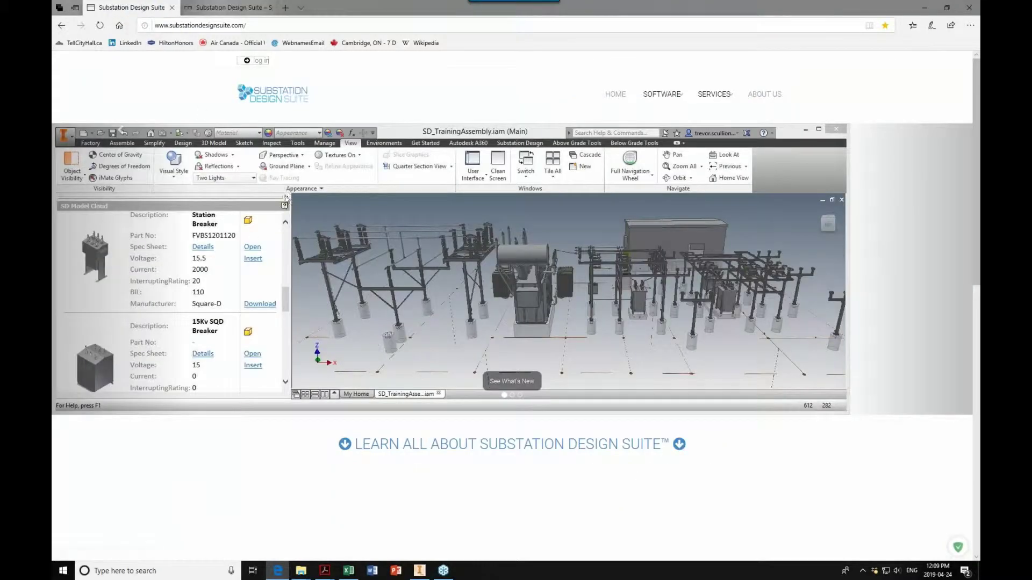
pyautogui.click(228, 9)
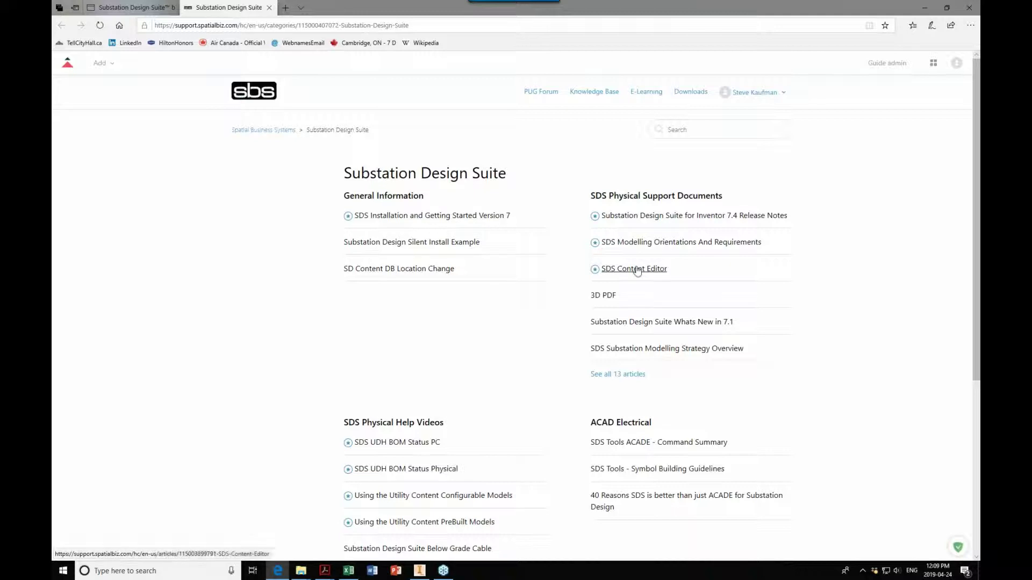
pyautogui.click(611, 375)
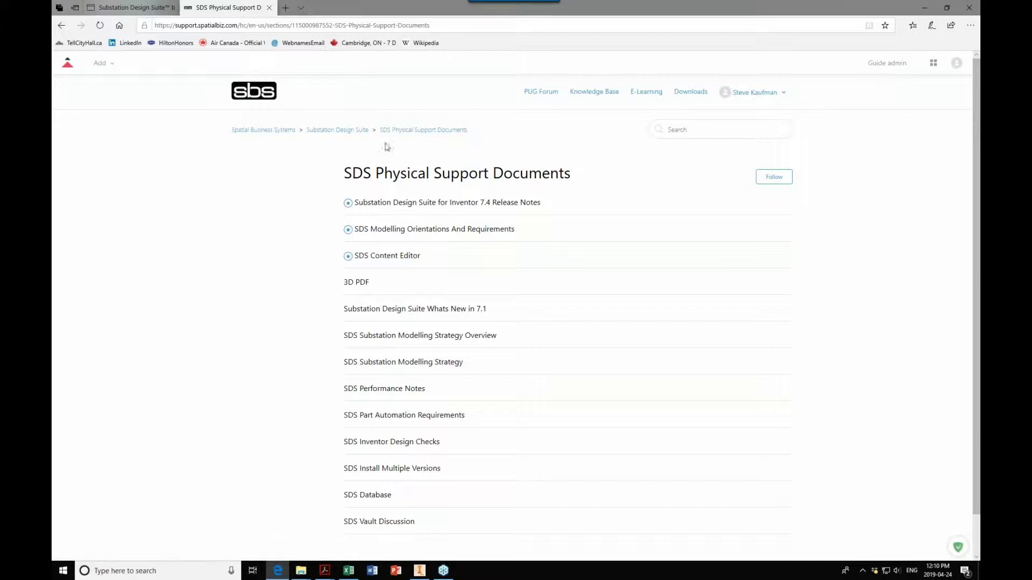
pyautogui.click(347, 131)
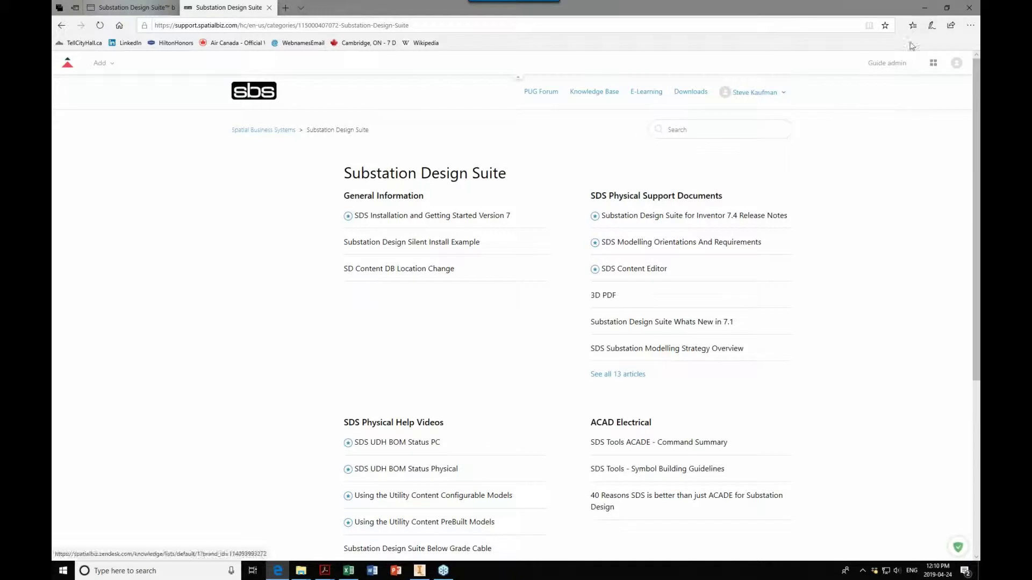
# Review the Webinar Content Editor PDF and the SDS Physical Help Videos section of the Substation Design Suite support page.
pyautogui.click(924, 7)
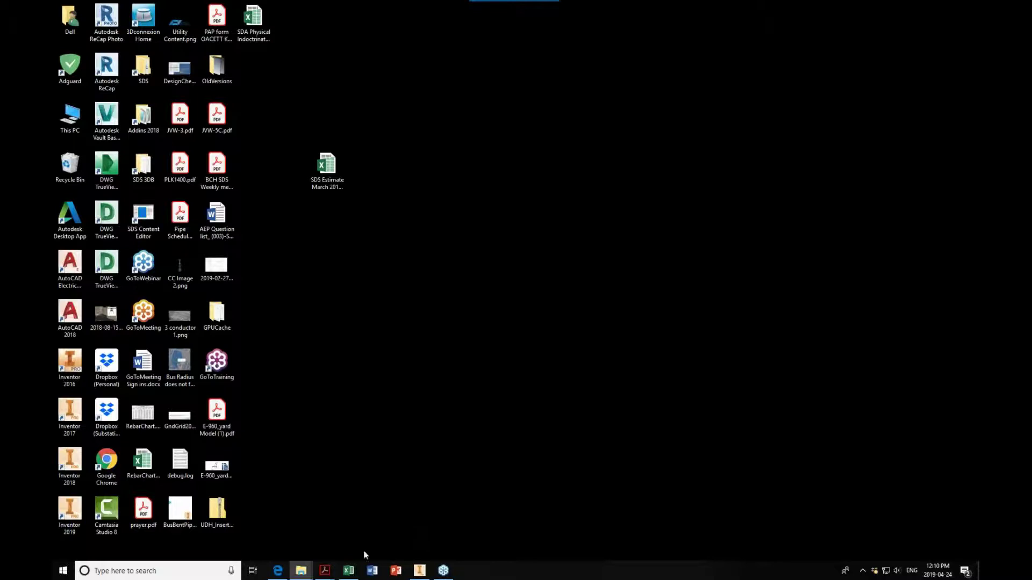
pyautogui.moveTo(326, 571)
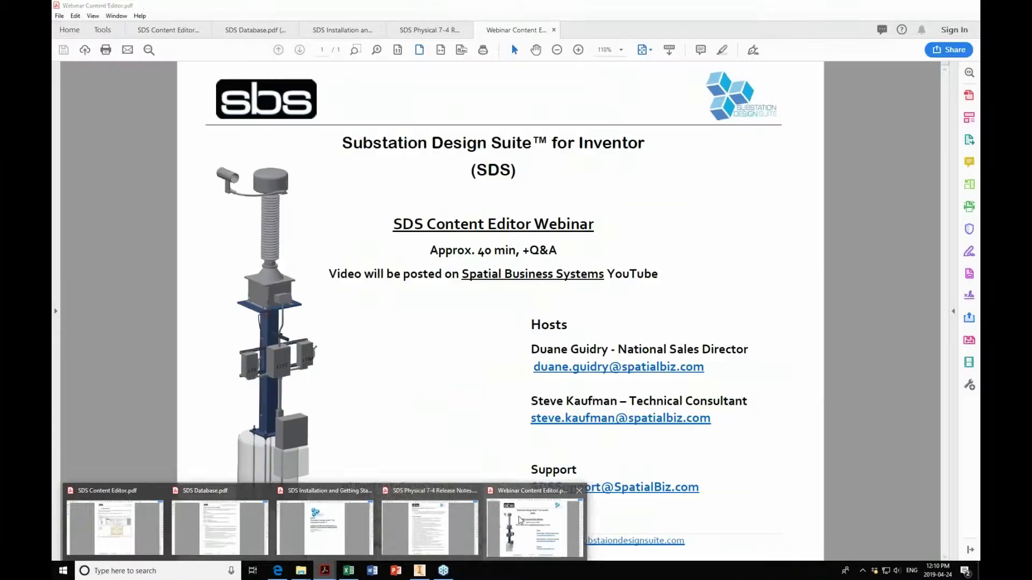
pyautogui.click(521, 519)
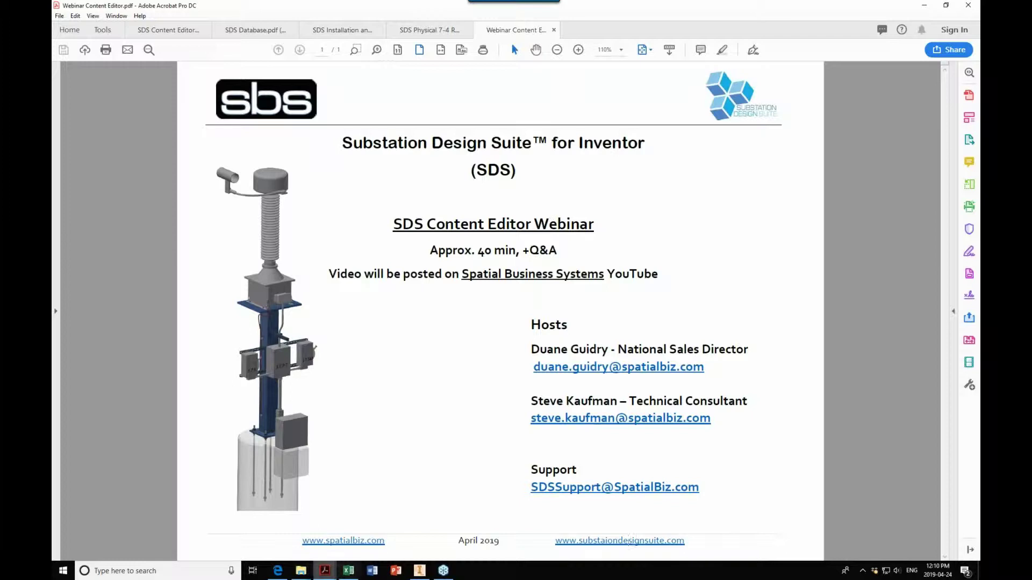
pyautogui.click(279, 572)
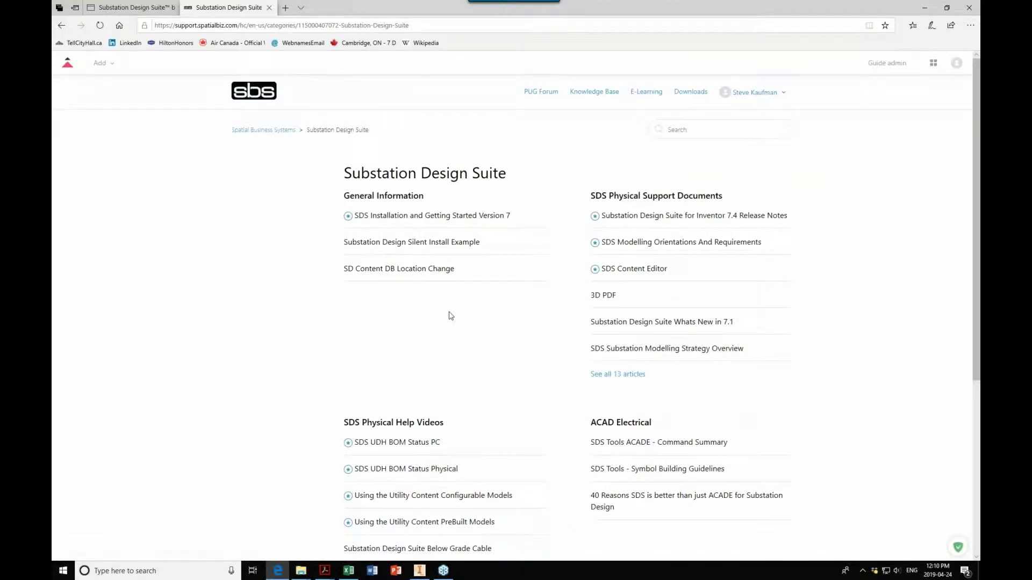
pyautogui.scroll(-3, 450, 316)
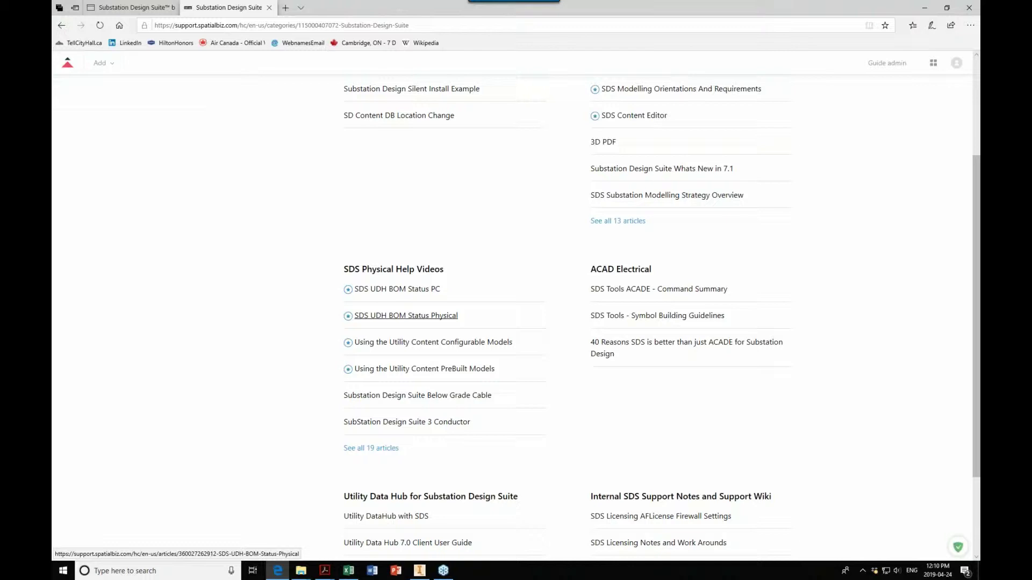
pyautogui.scroll(3, 405, 315)
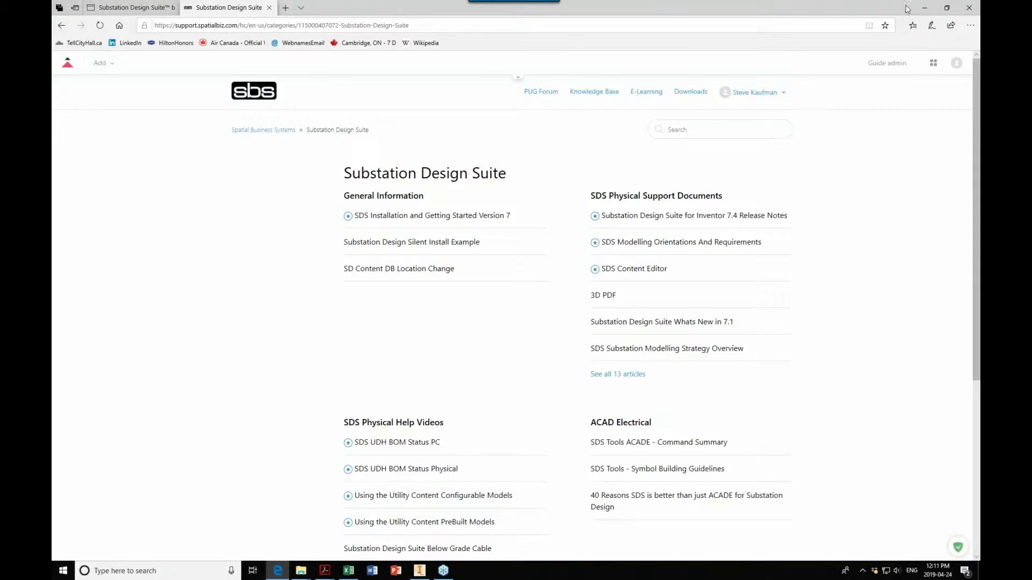
pyautogui.click(924, 8)
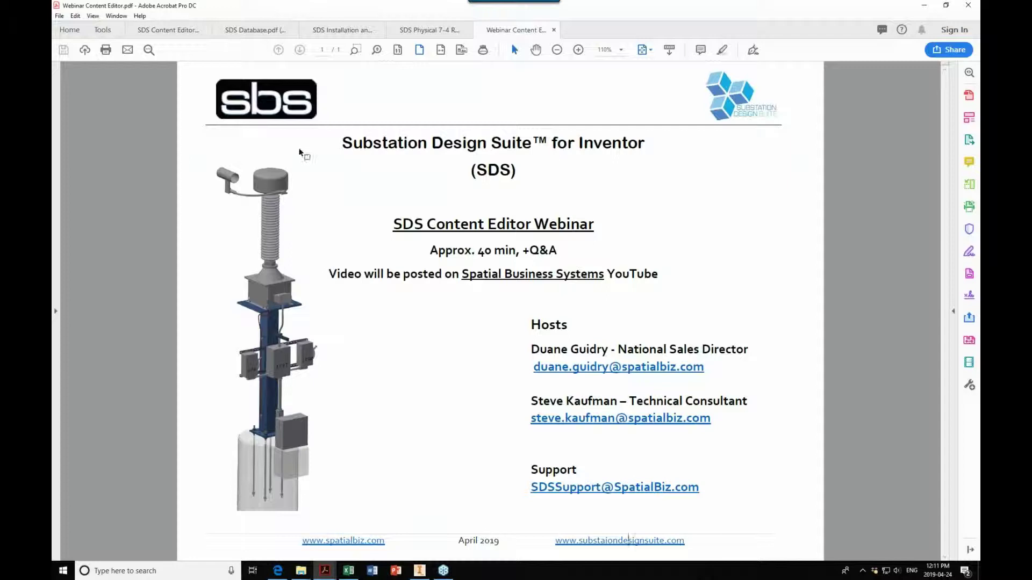
# Look through the open SDS Content Editor, SDS Database and SDS Installation PDFs, and minimize the PDF window.
pyautogui.click(182, 34)
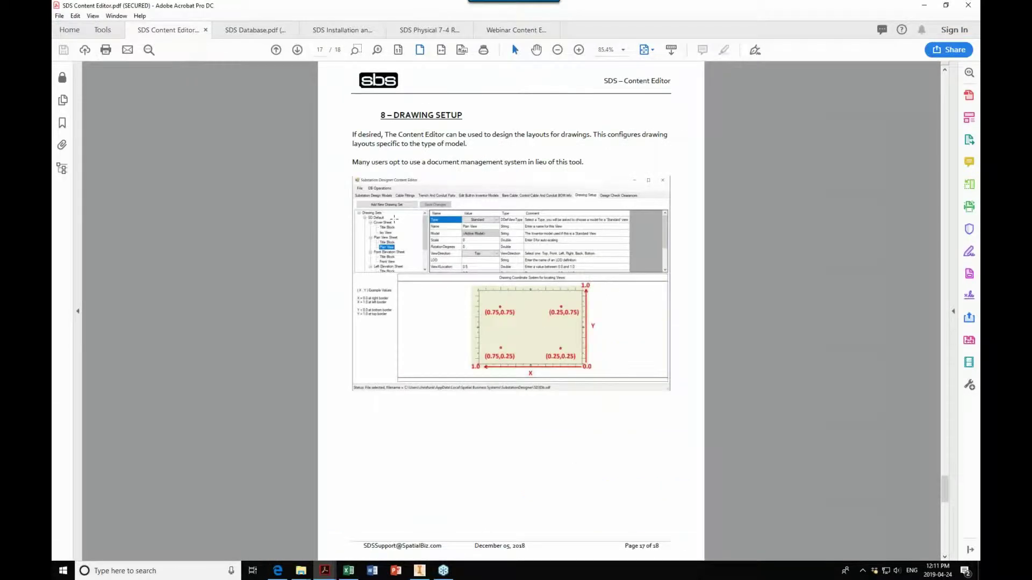
pyautogui.press('Home')
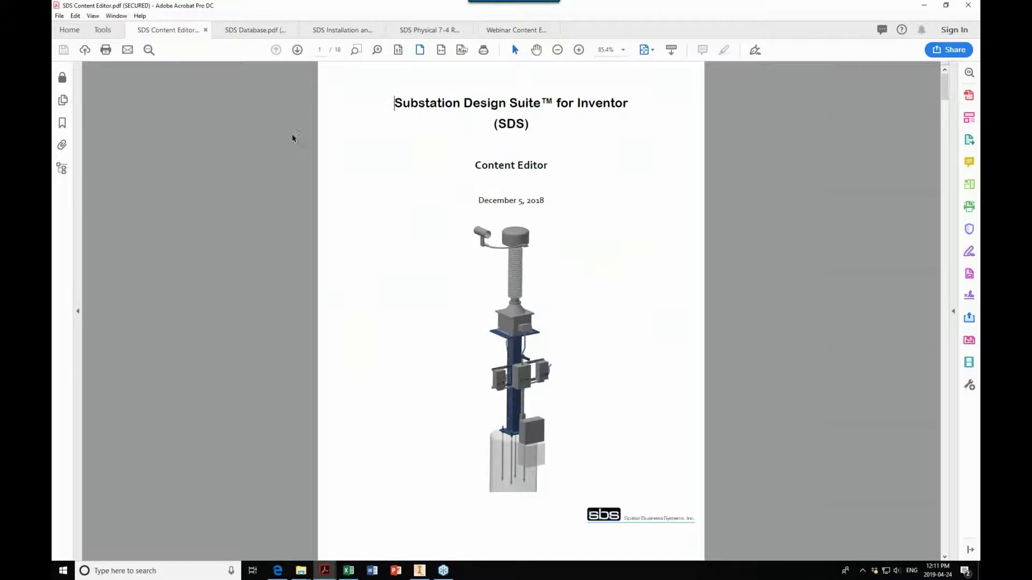
pyautogui.click(271, 38)
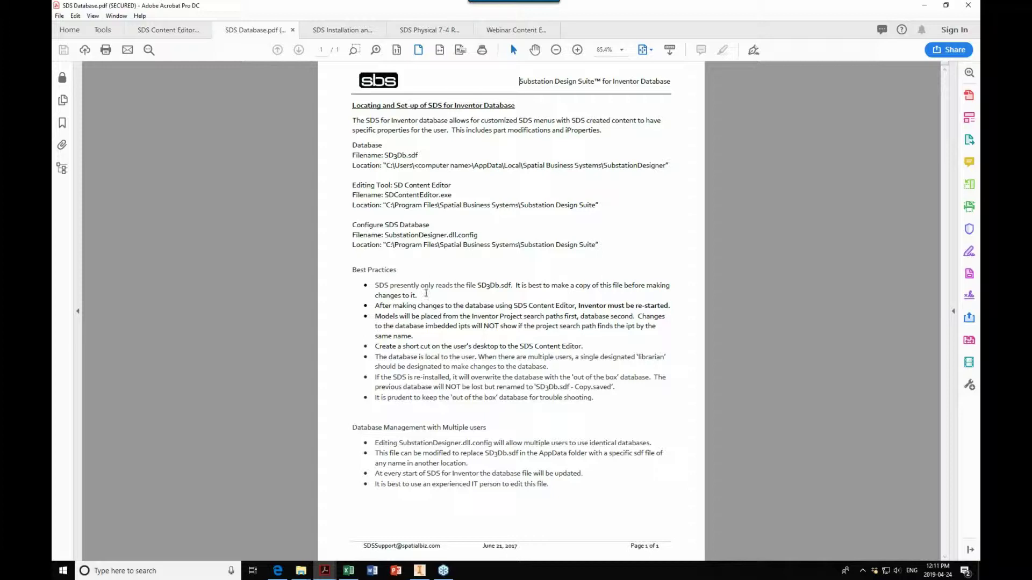
pyautogui.click(356, 33)
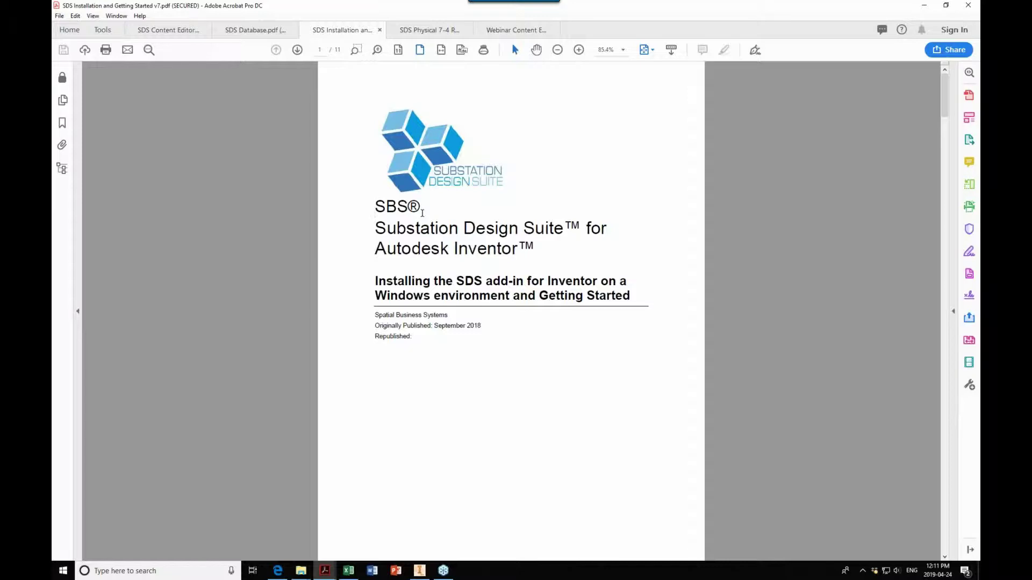
pyautogui.click(198, 32)
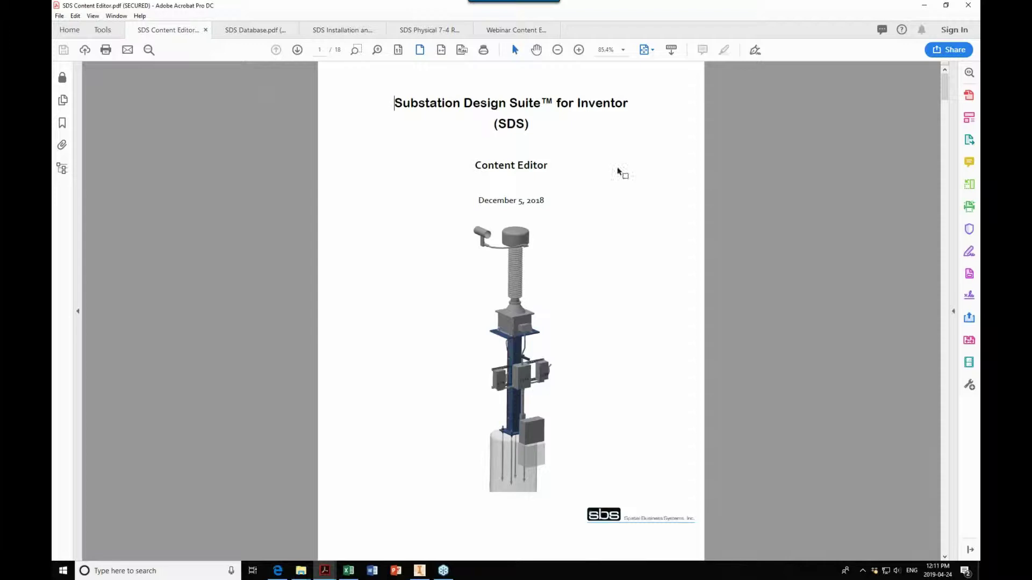
pyautogui.click(924, 6)
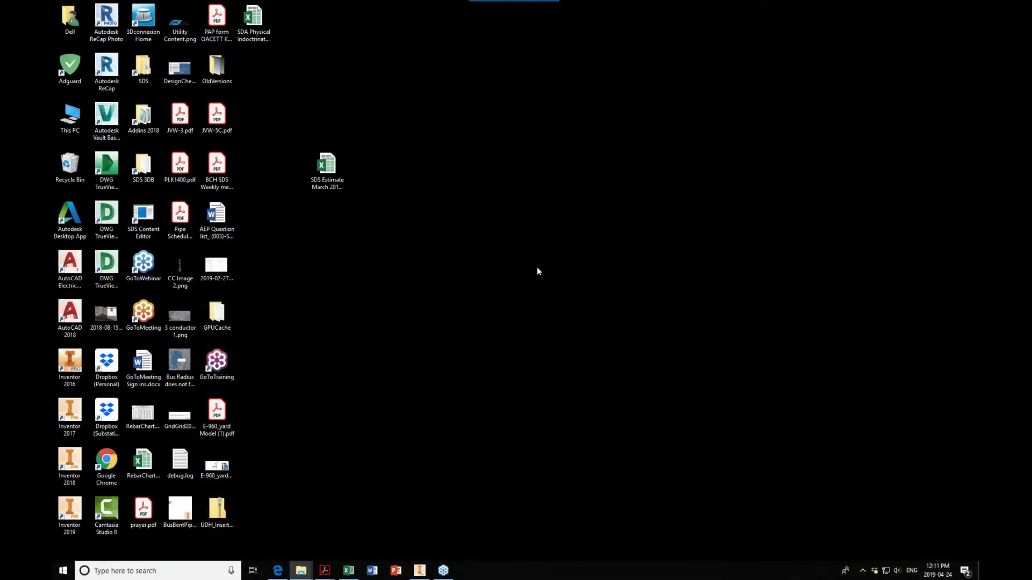
# Launch the SDS Content Editor, move its window clear of the desktop icons, and display the bare cable, control cable and conduit BOM info.
pyautogui.click(144, 215)
pyautogui.doubleClick(144, 215)
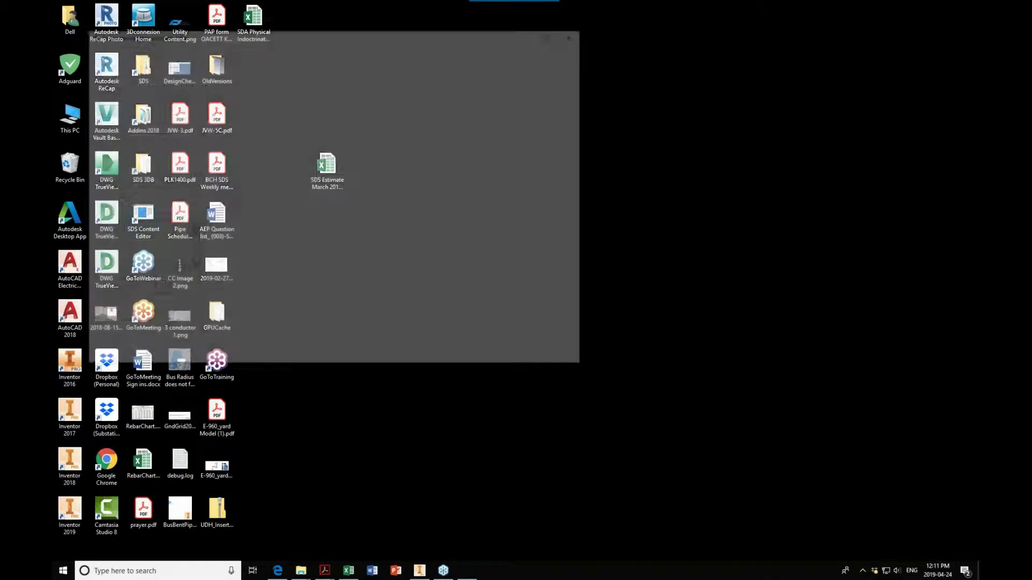
pyautogui.moveTo(420, 40); pyautogui.dragTo(727, 65)
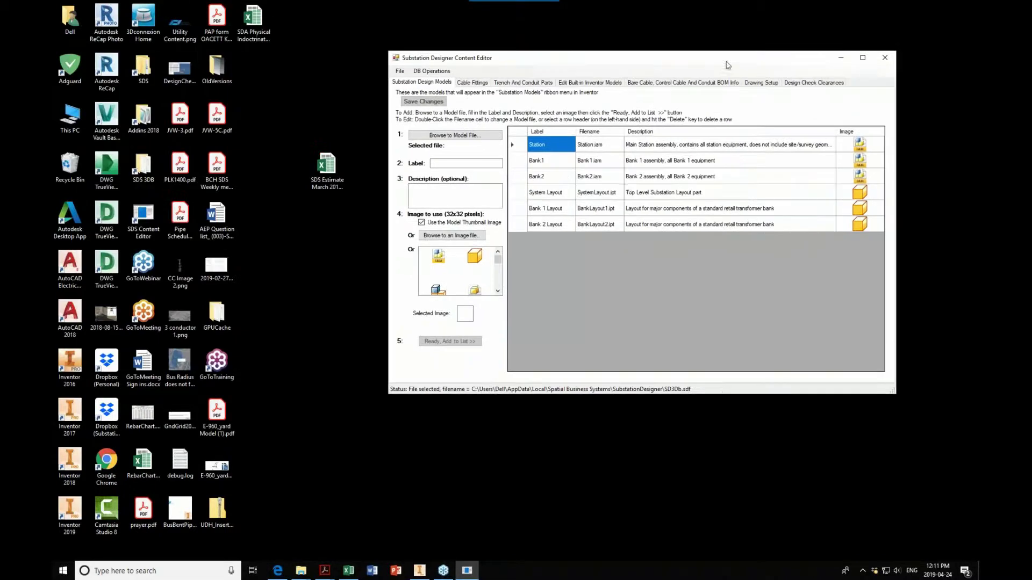
pyautogui.click(594, 83)
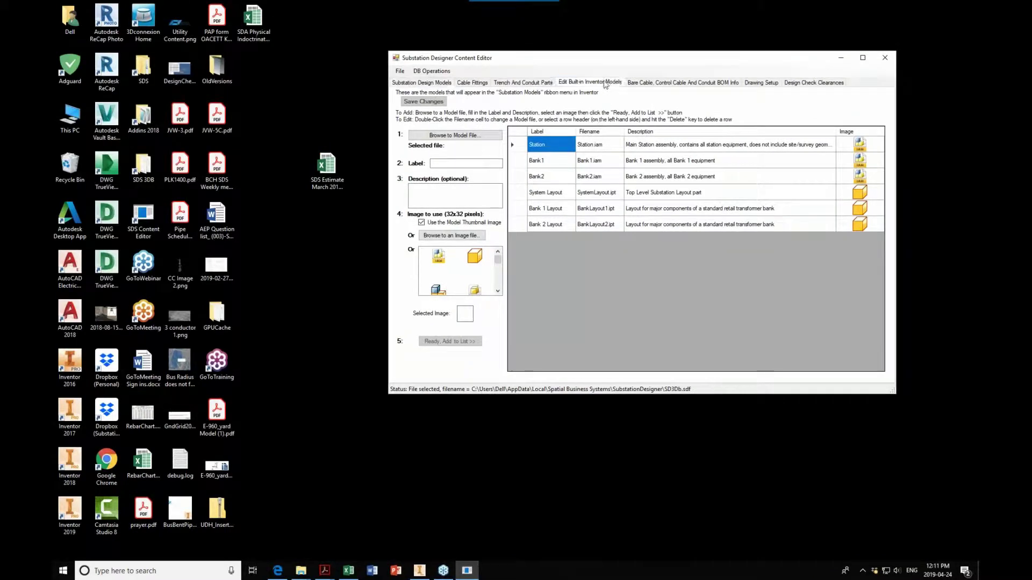
pyautogui.click(662, 83)
pyautogui.click(619, 85)
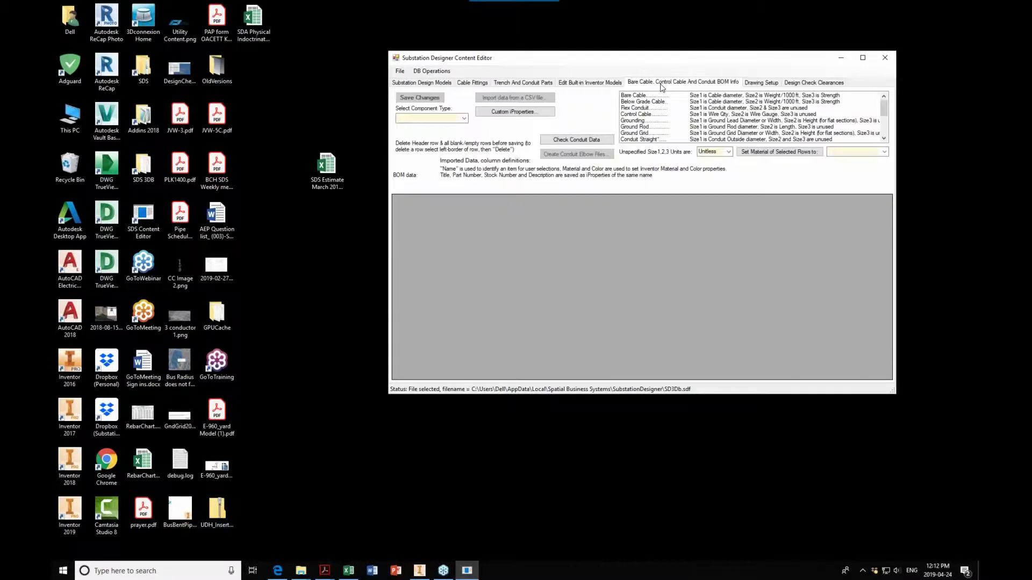
# Highlight the Content Editor executable's path on page 3 of the SDS Content Editor PDF, and minimize the document.
pyautogui.click(312, 277)
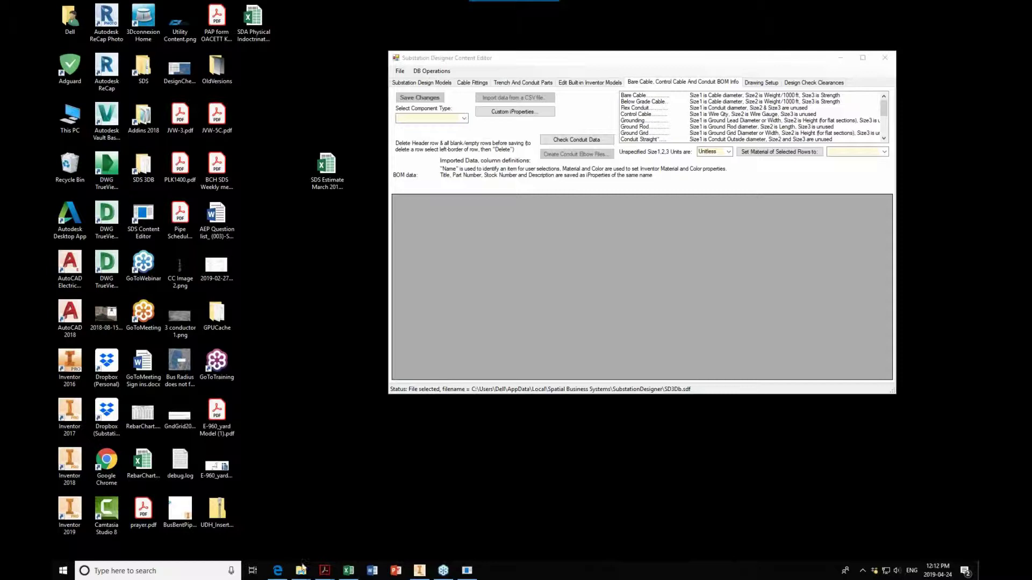
pyautogui.moveTo(324, 569)
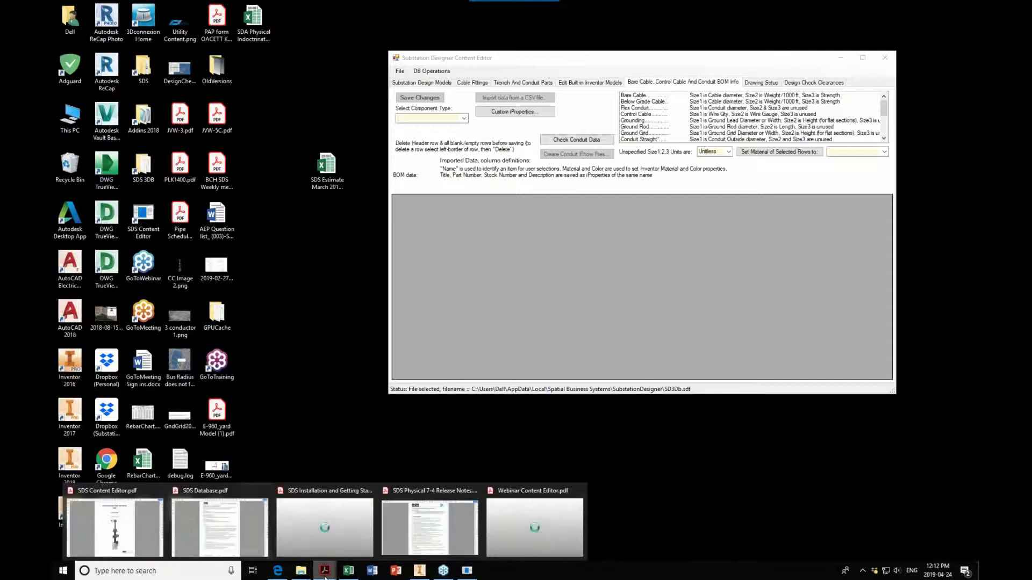
pyautogui.click(140, 534)
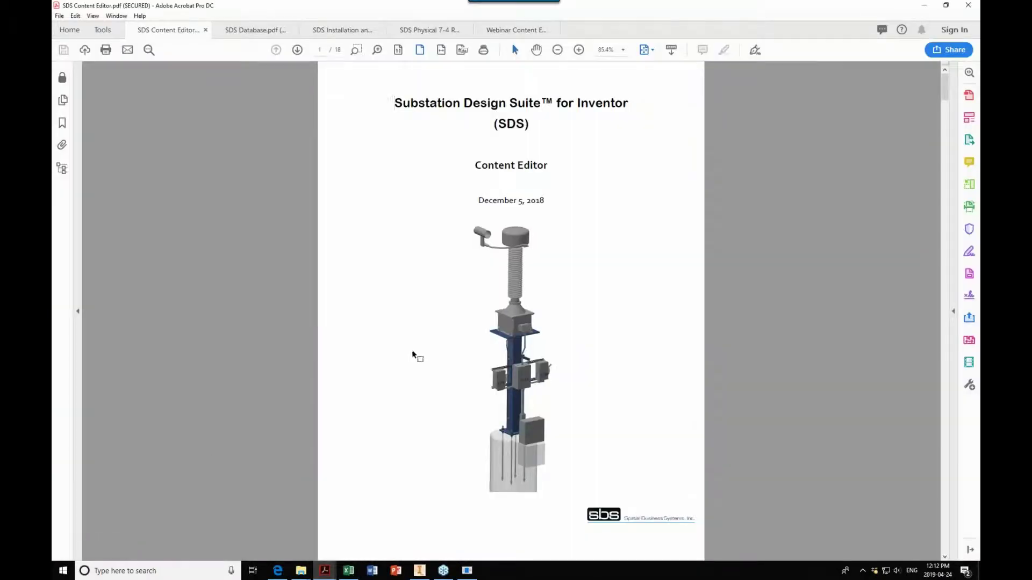
pyautogui.scroll(-4, 413, 355)
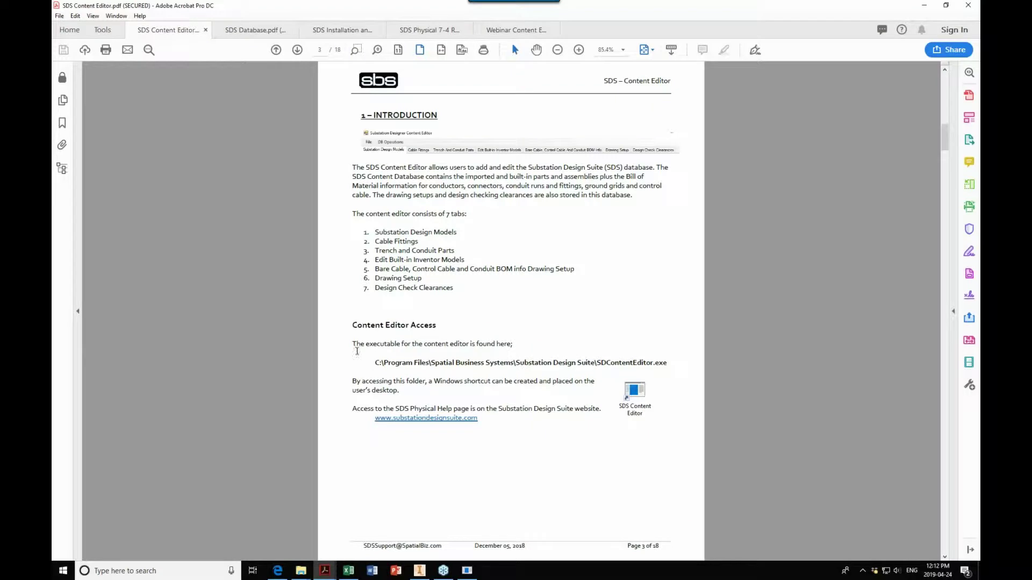
pyautogui.moveTo(353, 344); pyautogui.dragTo(667, 369)
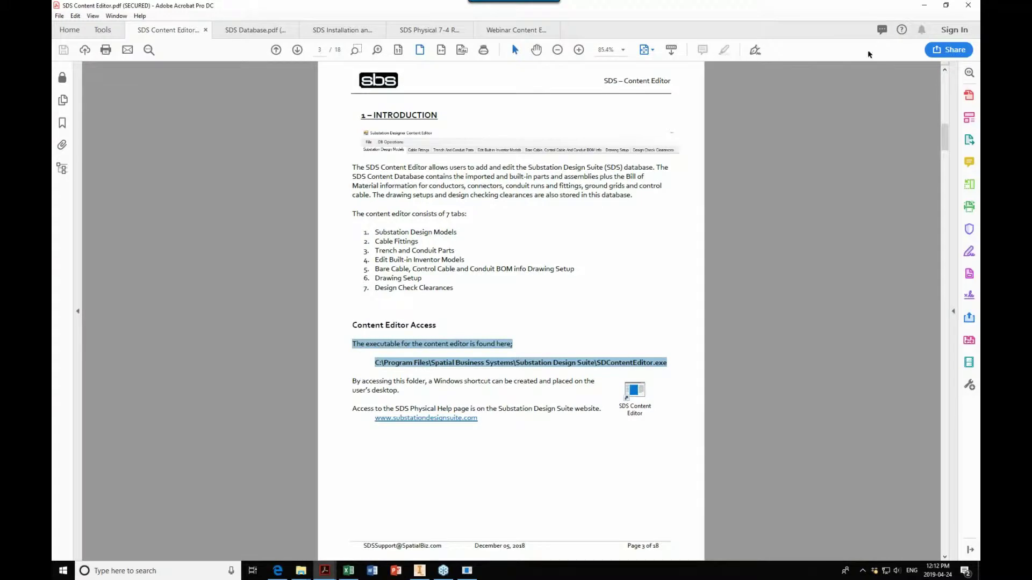
pyautogui.click(924, 6)
# Locate SDContentEditor.exe in the Substation Design Suite program folder, check its available file actions, and close the folder.
pyautogui.click(287, 341)
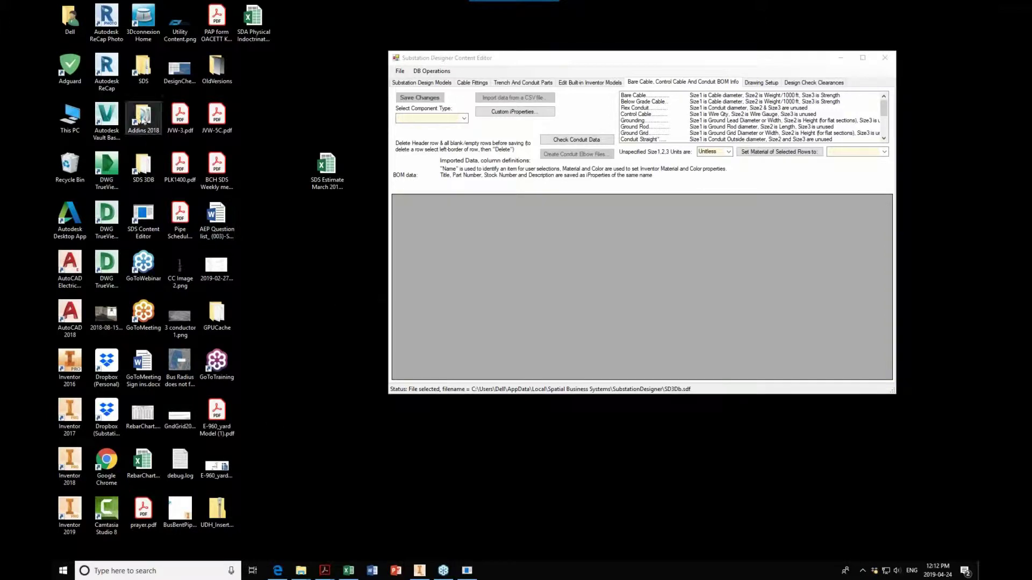
pyautogui.doubleClick(143, 80)
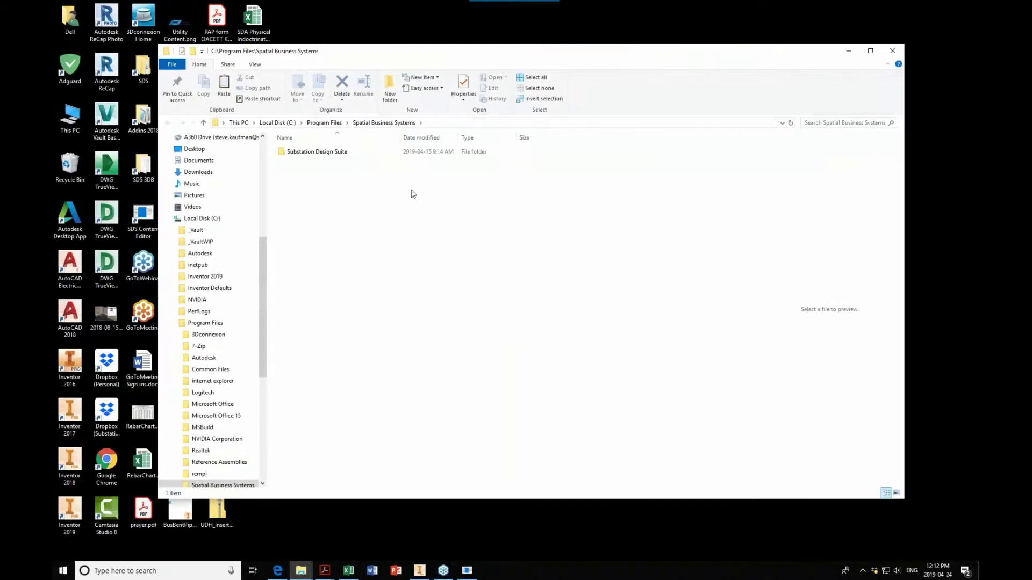
pyautogui.doubleClick(329, 154)
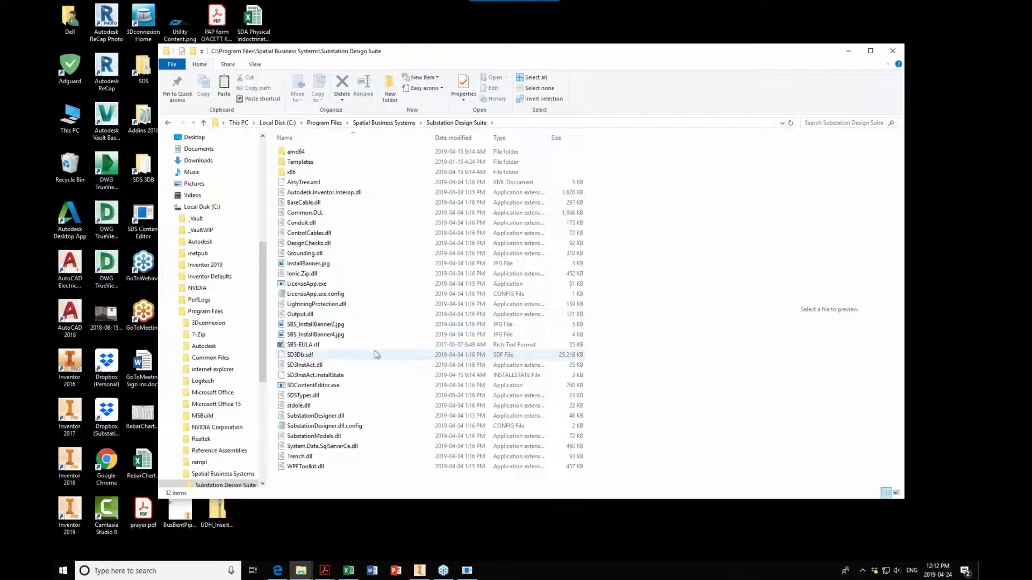
pyautogui.rightClick(346, 387)
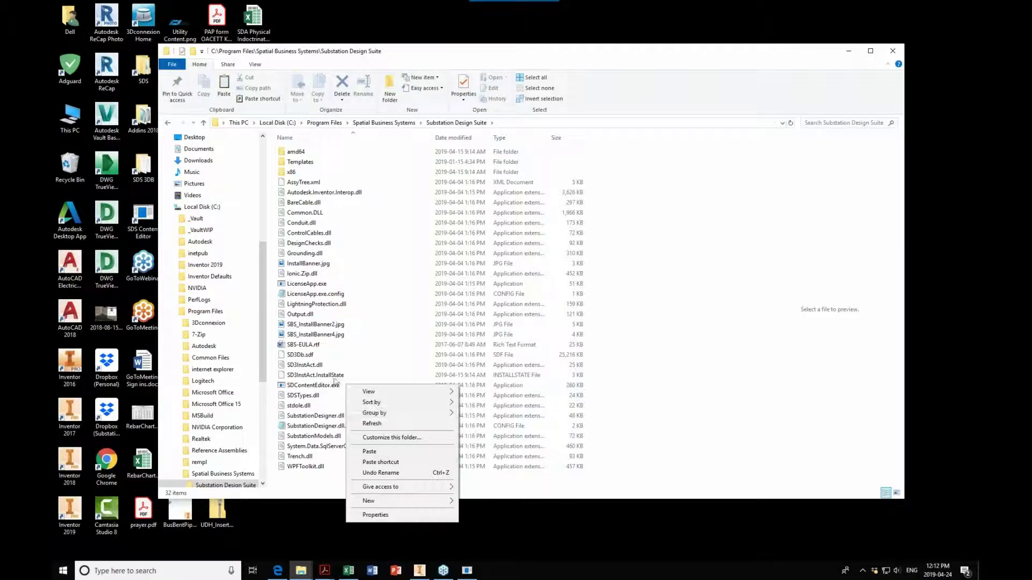
pyautogui.click(325, 388)
pyautogui.rightClick(325, 388)
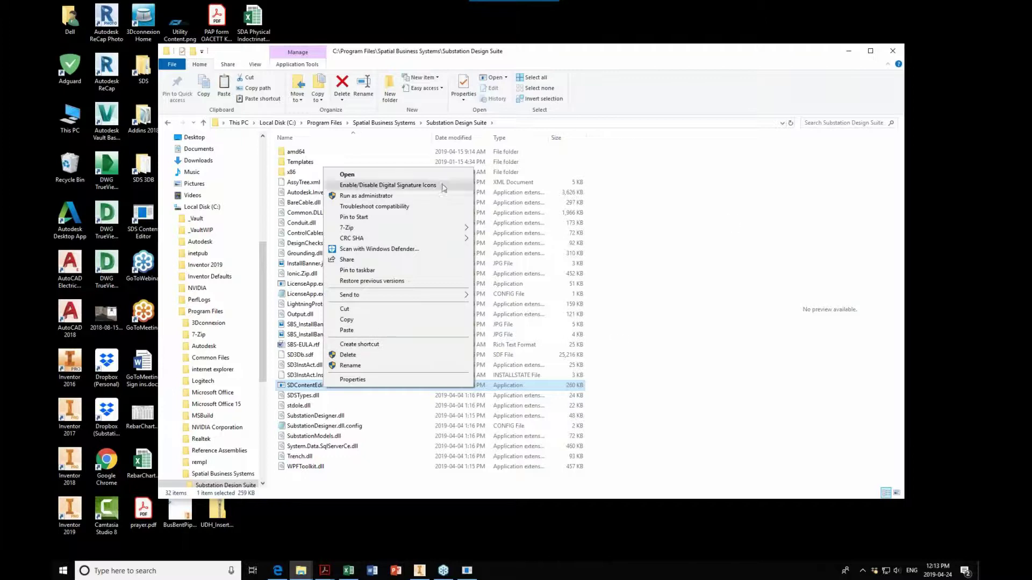
pyautogui.click(686, 232)
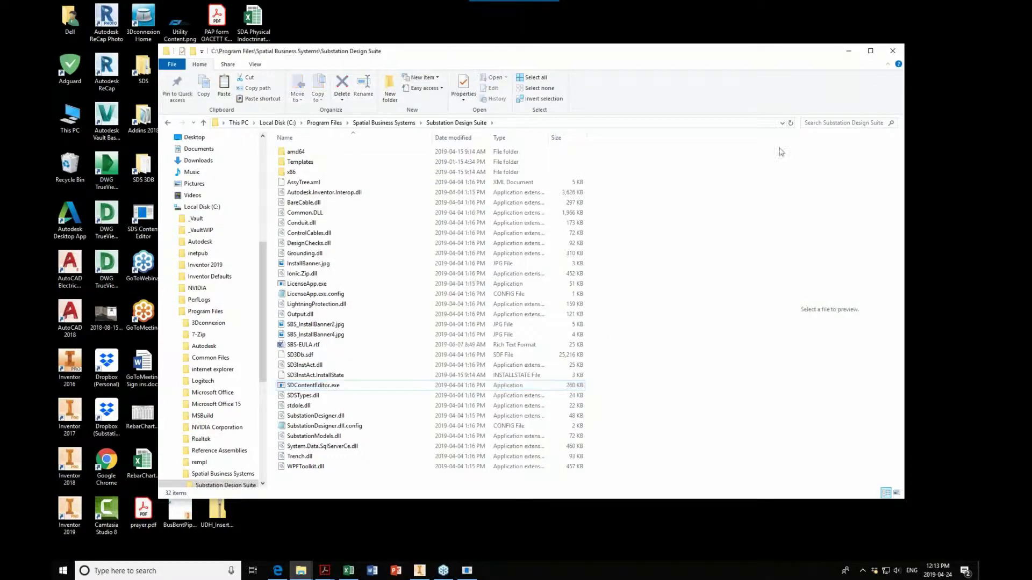
pyautogui.click(893, 52)
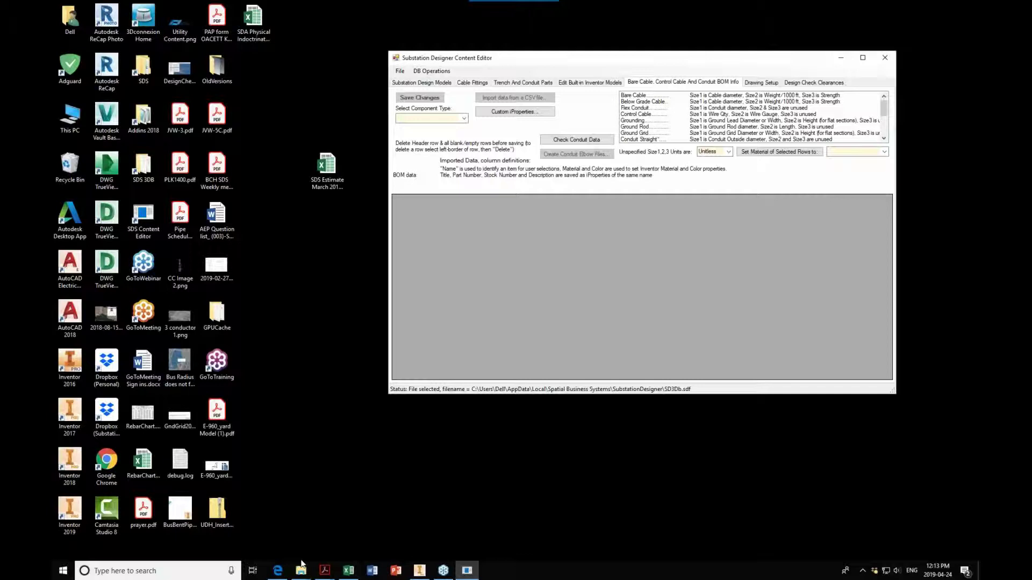
# Highlight the SD3Db.sdf.saved backup note and the local database folder path on page 4 of the SDS Content Editor PDF.
pyautogui.click(360, 331)
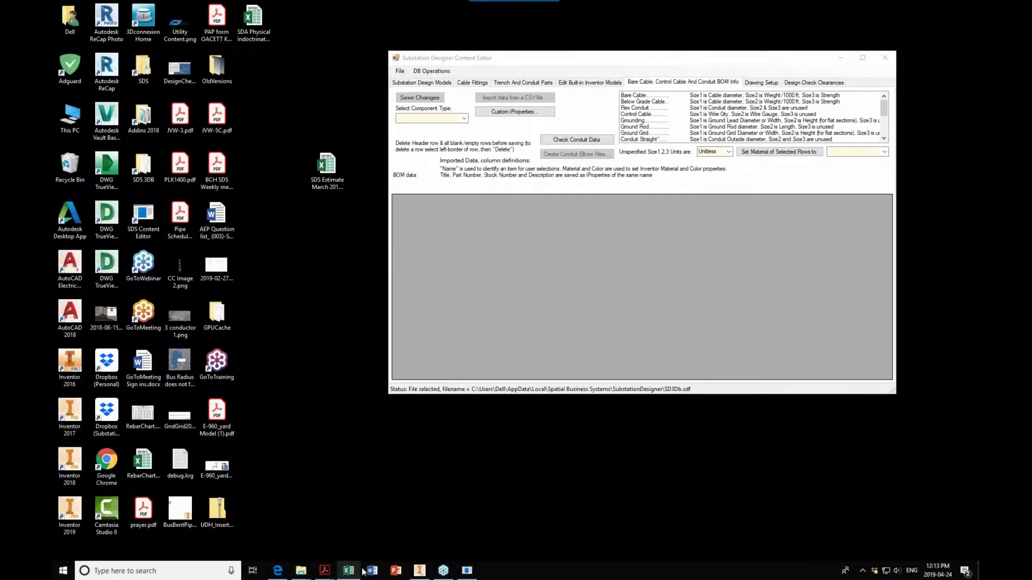
pyautogui.moveTo(419, 571)
pyautogui.click(325, 571)
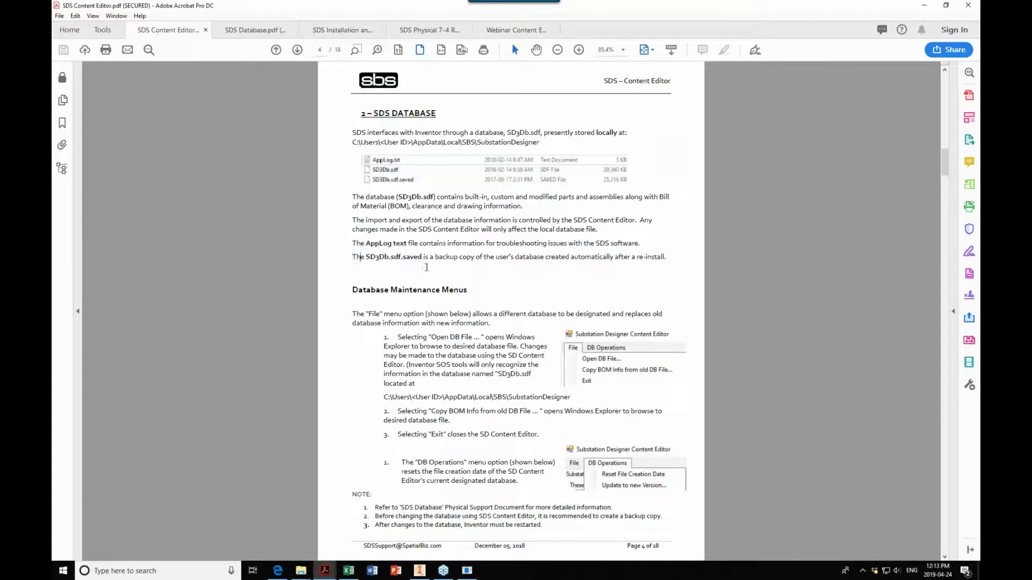
pyautogui.moveTo(352, 257); pyautogui.dragTo(494, 257)
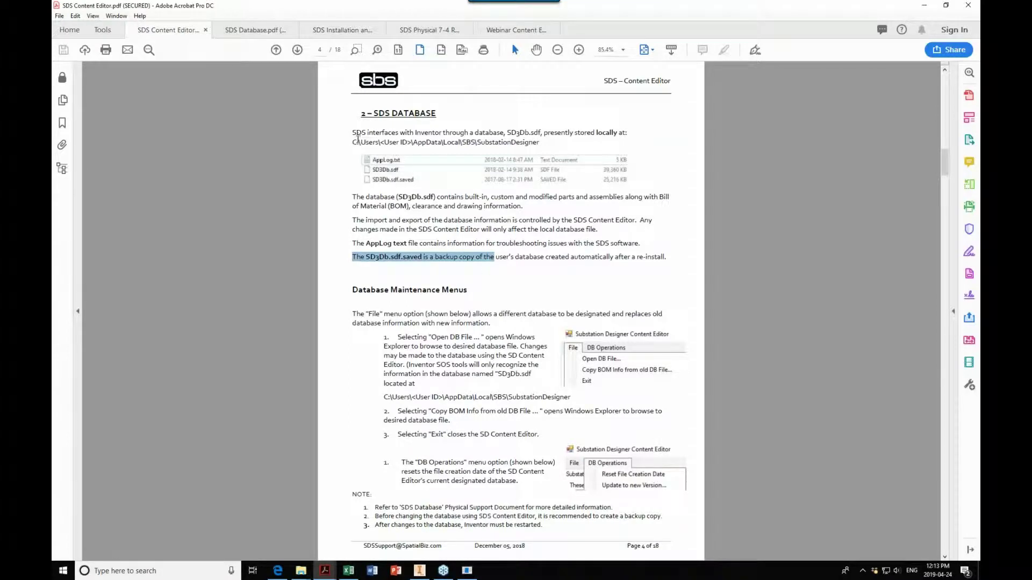
pyautogui.moveTo(353, 141); pyautogui.dragTo(539, 143)
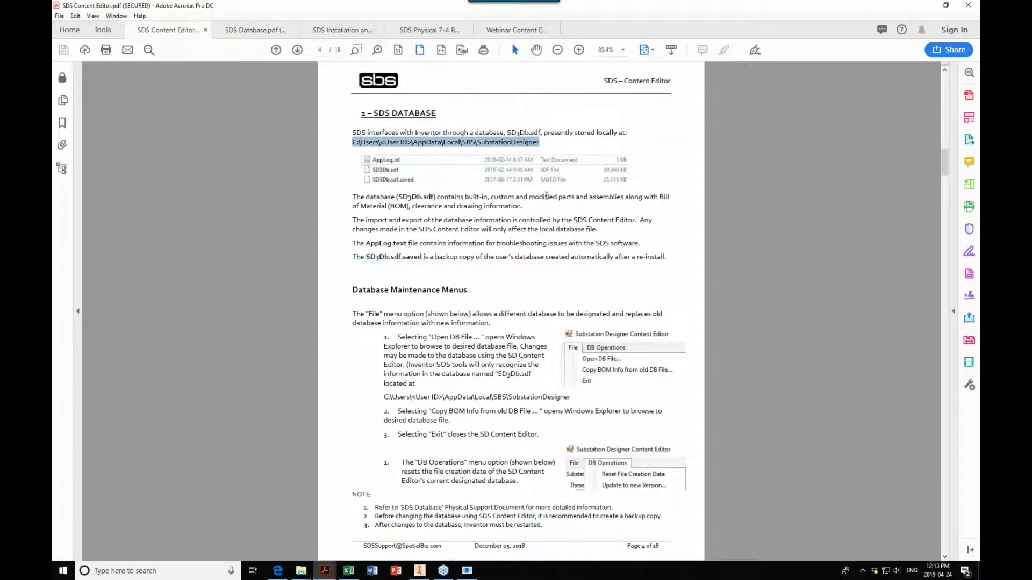
# Locate the SD3Db.sdf database in the local SubstationDesigner folder through the SDS 3DB desktop shortcut, and close the folder.
pyautogui.click(946, 5)
pyautogui.click(690, 247)
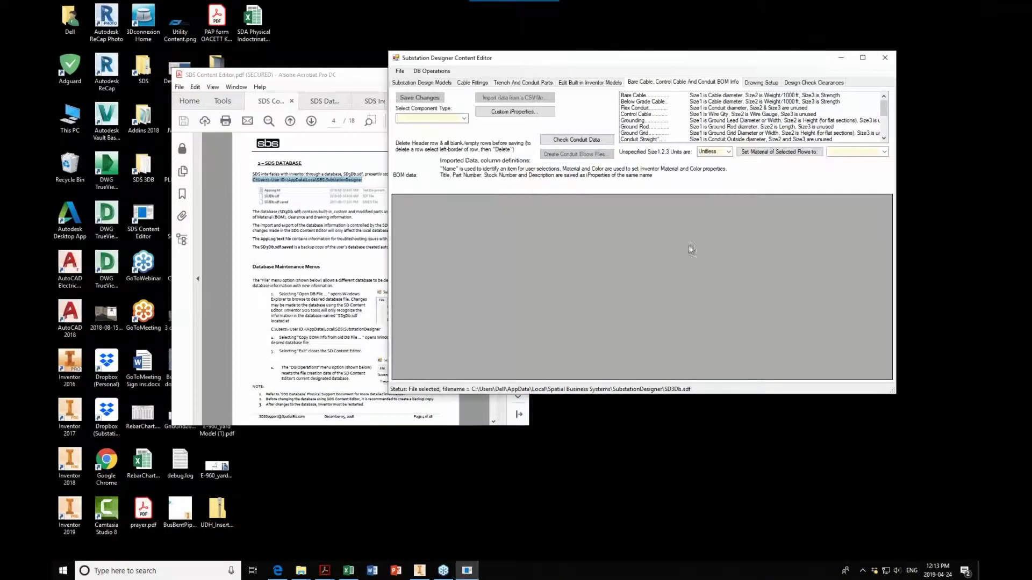
pyautogui.click(144, 161)
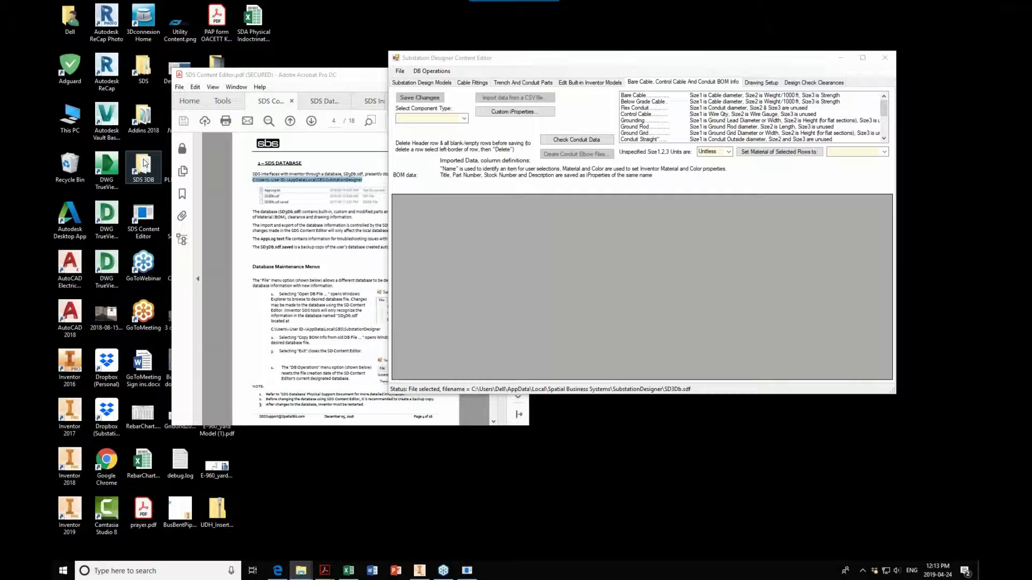
pyautogui.doubleClick(145, 164)
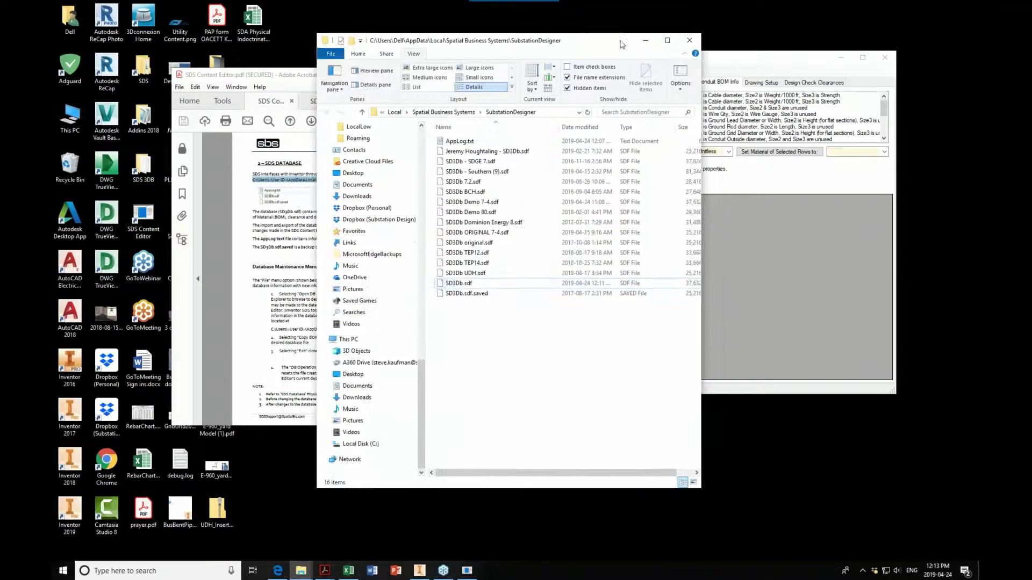
pyautogui.click(504, 285)
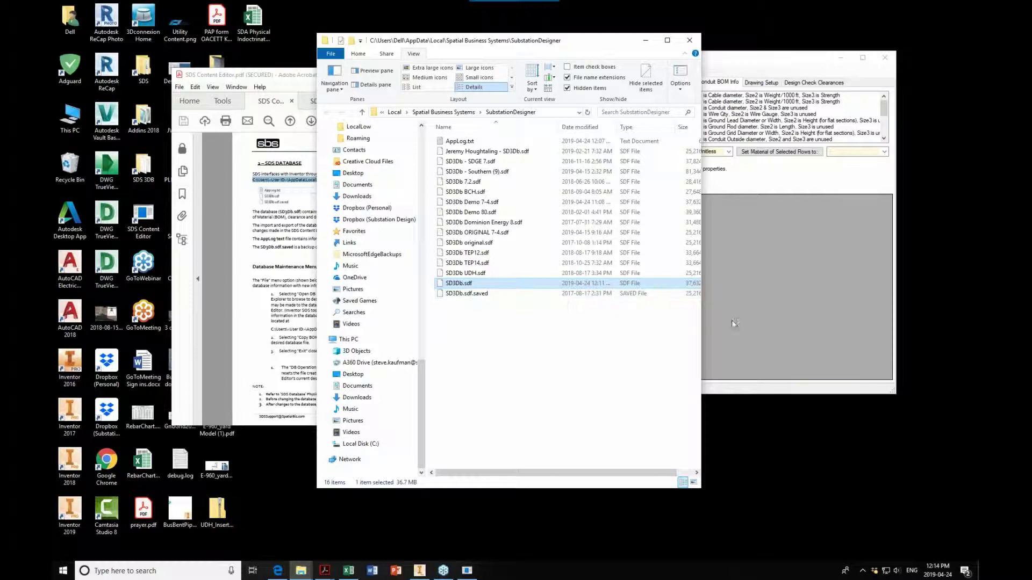
pyautogui.click(690, 40)
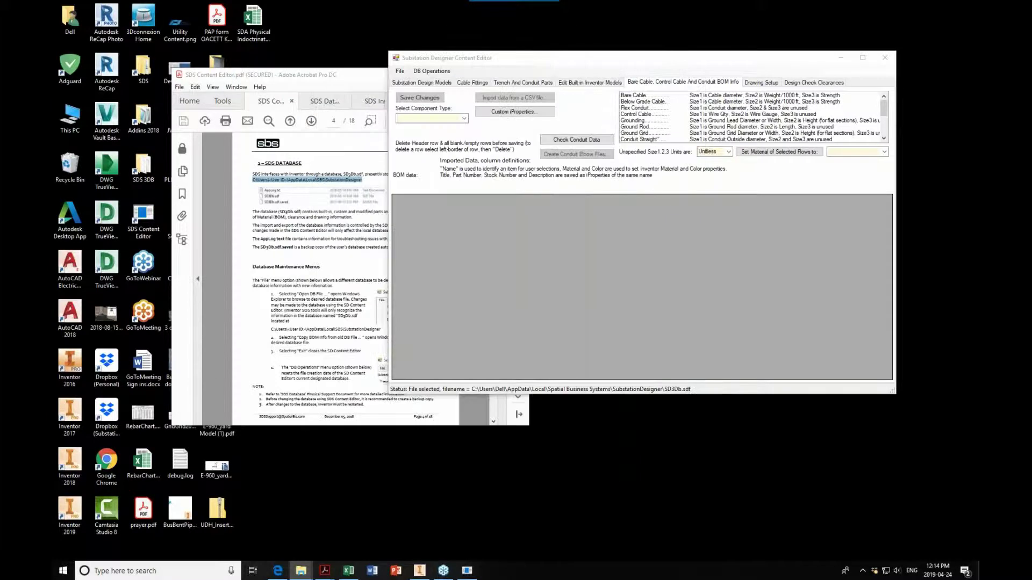
# Switch to Inventor to view the above grade bare cable fitting tools, and minimize it.
pyautogui.click(419, 571)
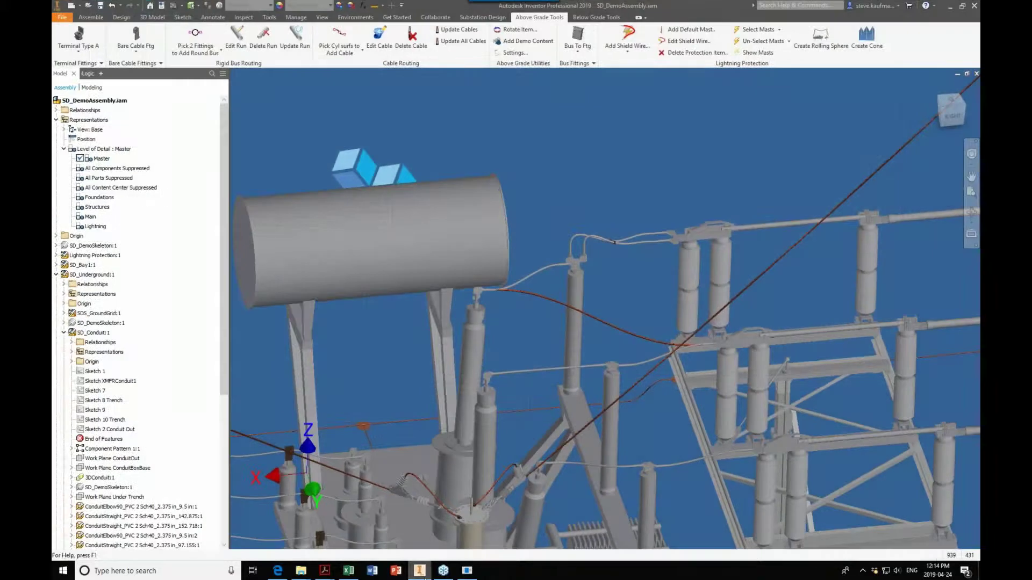
pyautogui.click(136, 63)
pyautogui.click(950, 7)
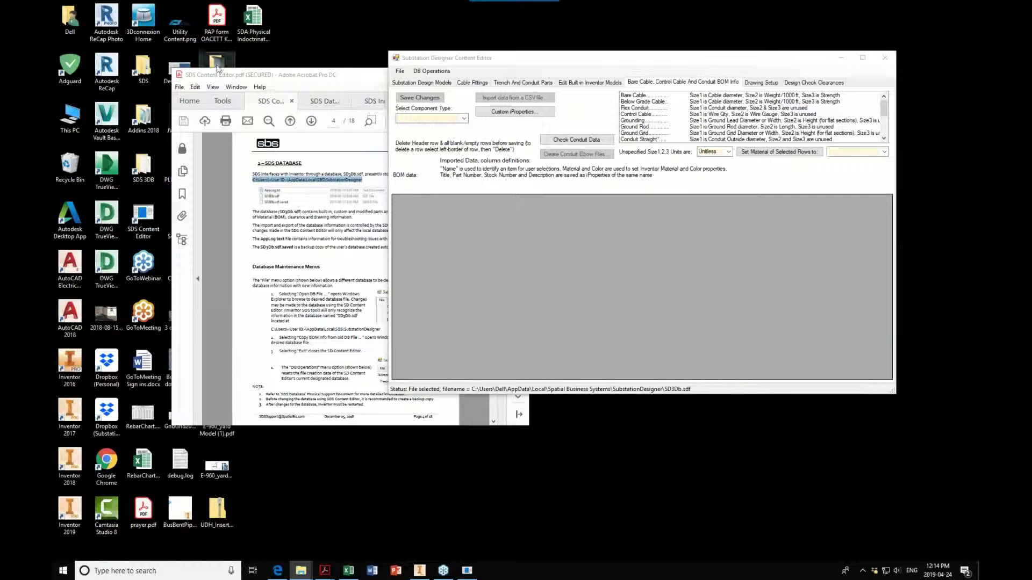
# Highlight "Release 7.4" and the SD3Db.sdf update note in the SDS Physical 7-4 Release Notes PDF, and minimize the document.
pyautogui.click(342, 76)
pyautogui.click(370, 100)
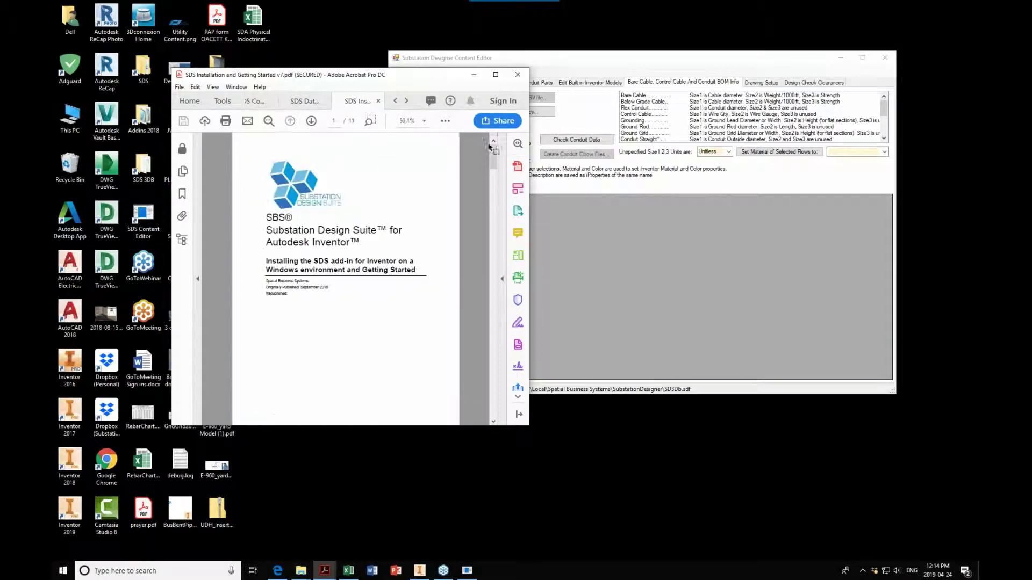
pyautogui.moveTo(532, 128); pyautogui.dragTo(729, 145)
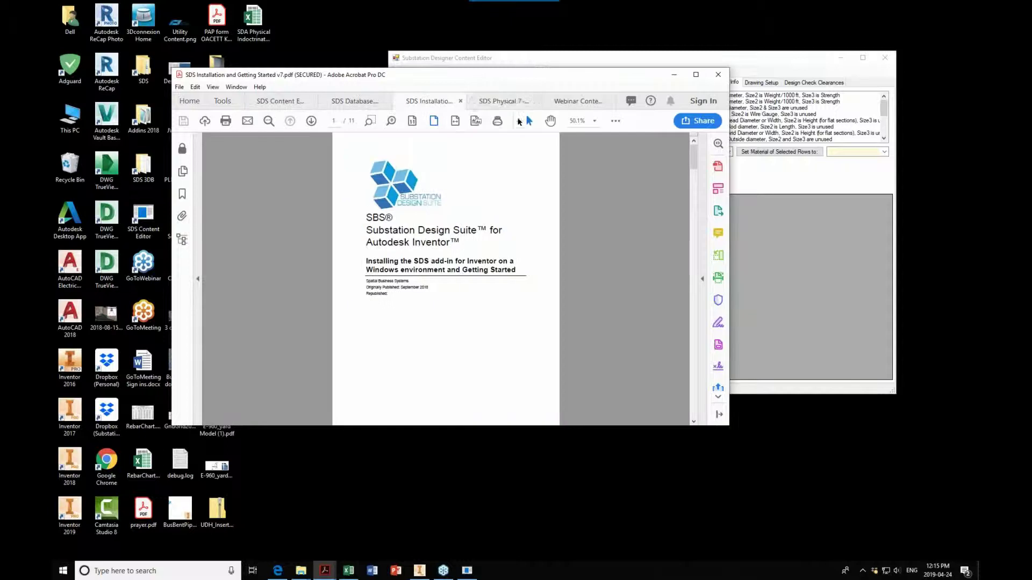
pyautogui.click(503, 101)
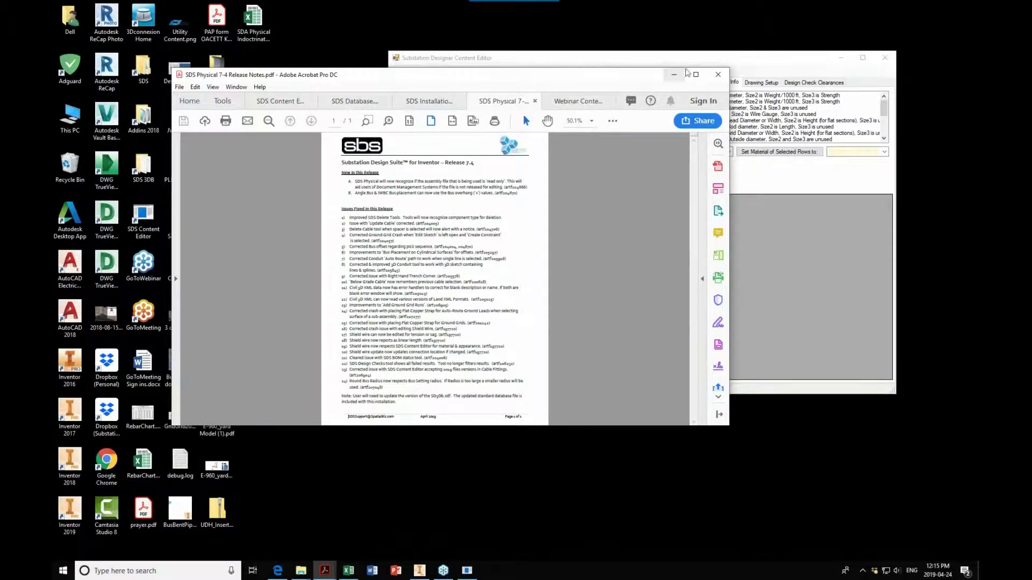
pyautogui.click(696, 74)
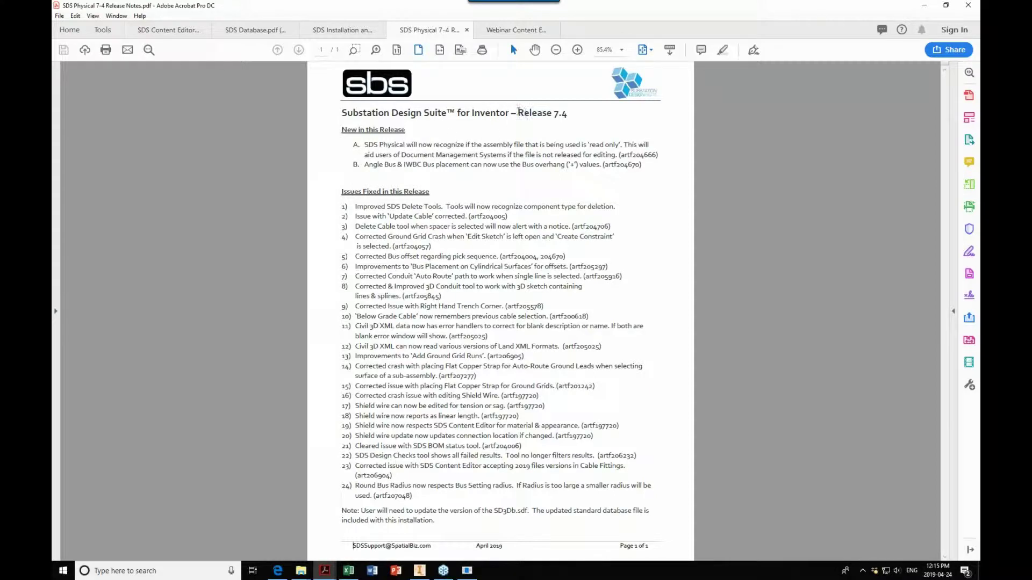
pyautogui.moveTo(517, 113); pyautogui.dragTo(573, 112)
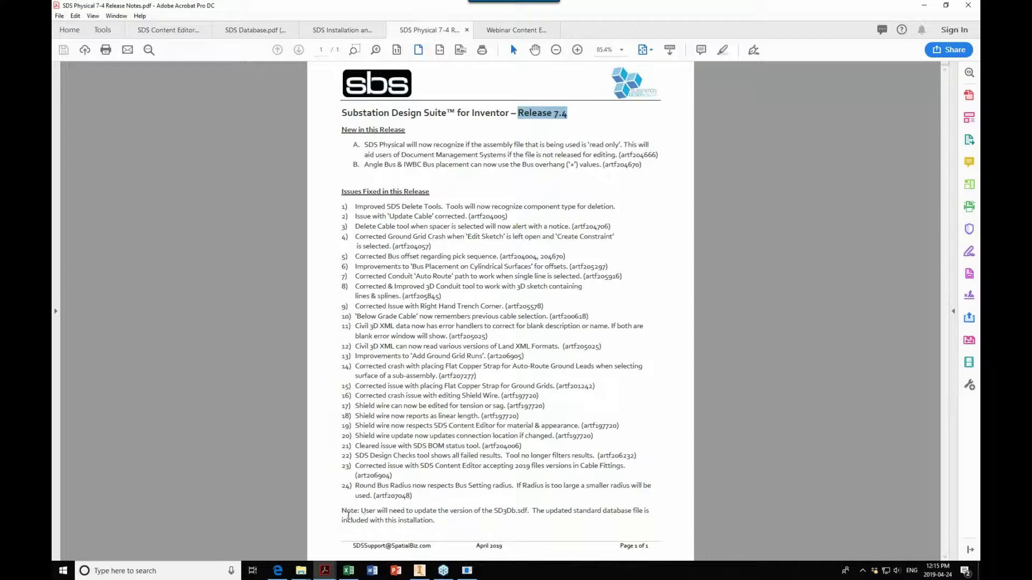
pyautogui.moveTo(362, 513); pyautogui.dragTo(545, 514)
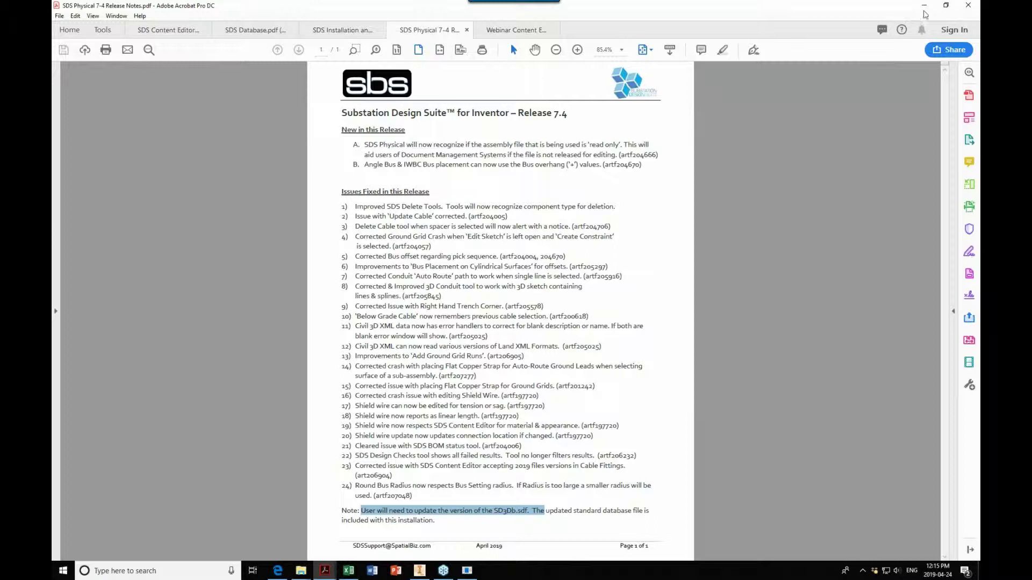
pyautogui.click(923, 10)
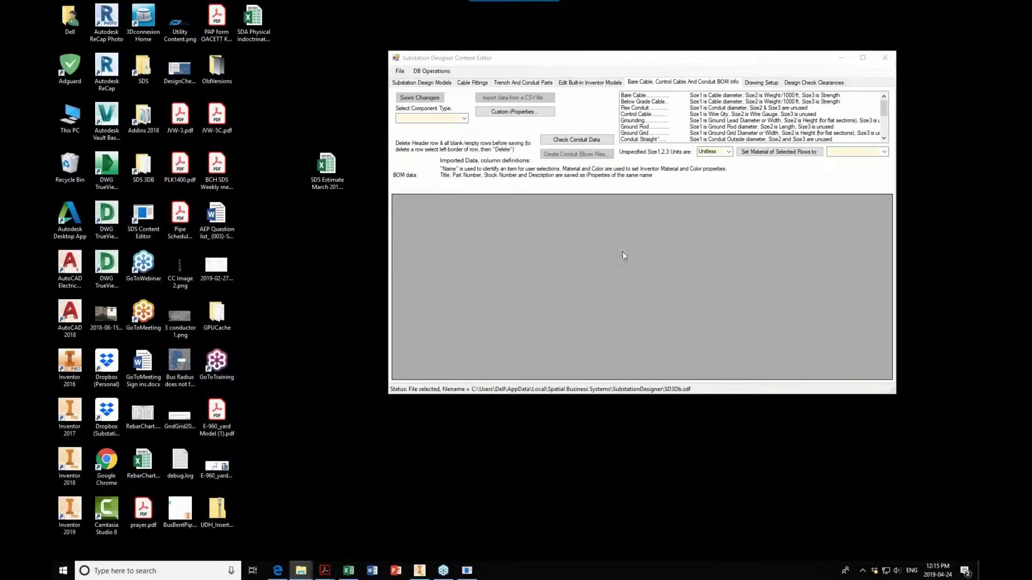
# List the Bare Cable component data in the Substation Designer Content Editor.
pyautogui.click(622, 255)
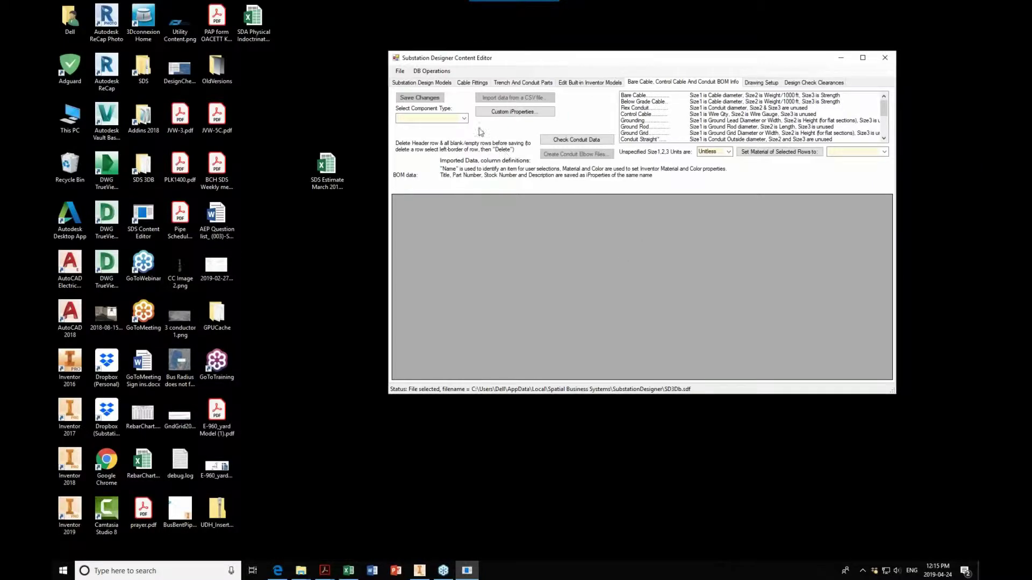
pyautogui.click(459, 119)
pyautogui.click(409, 127)
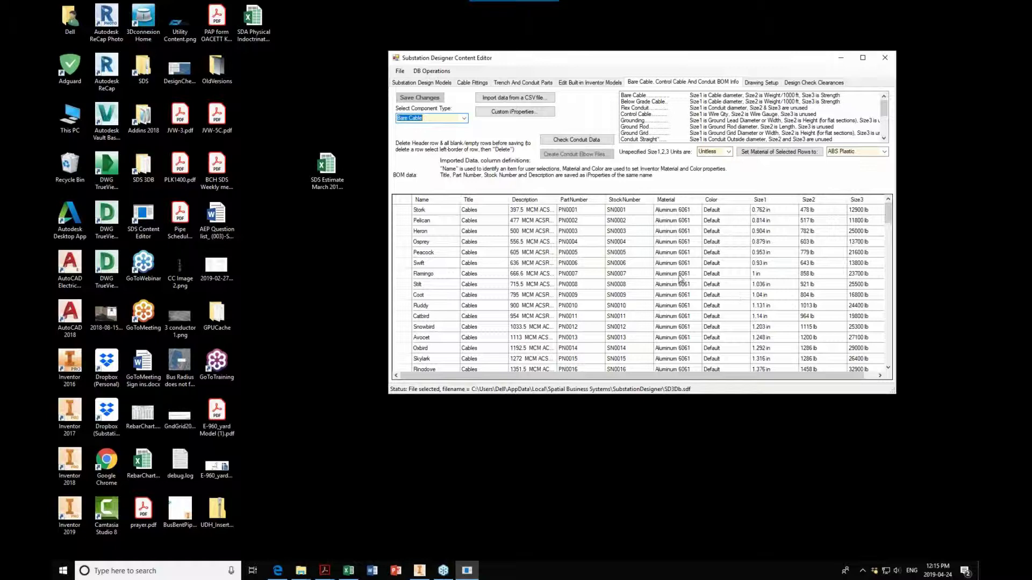
# Close Inventor without saving SD_DemoAssembly.iam, and close the Content Editor.
pyautogui.click(419, 571)
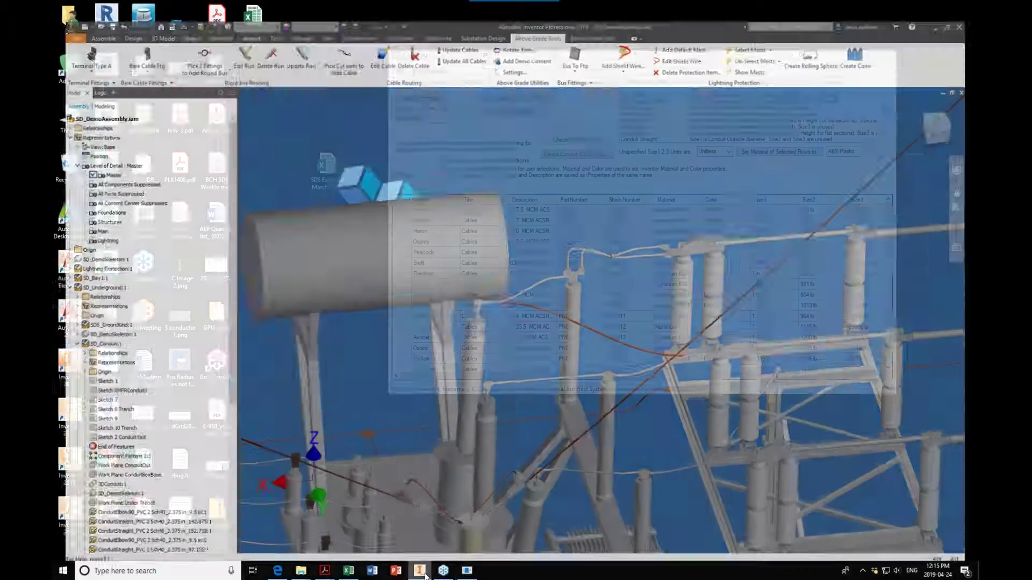
pyautogui.click(974, 5)
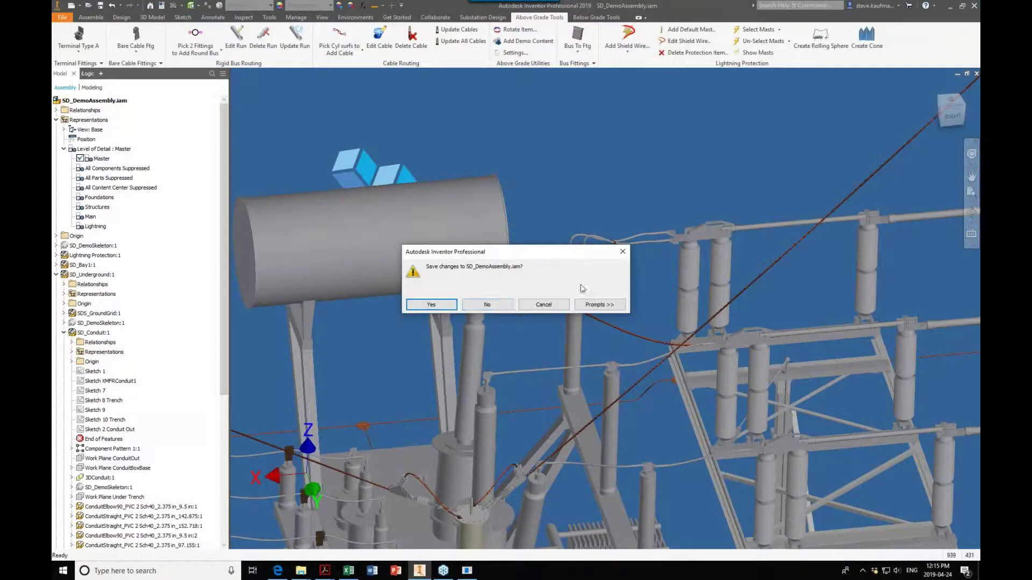
pyautogui.click(502, 306)
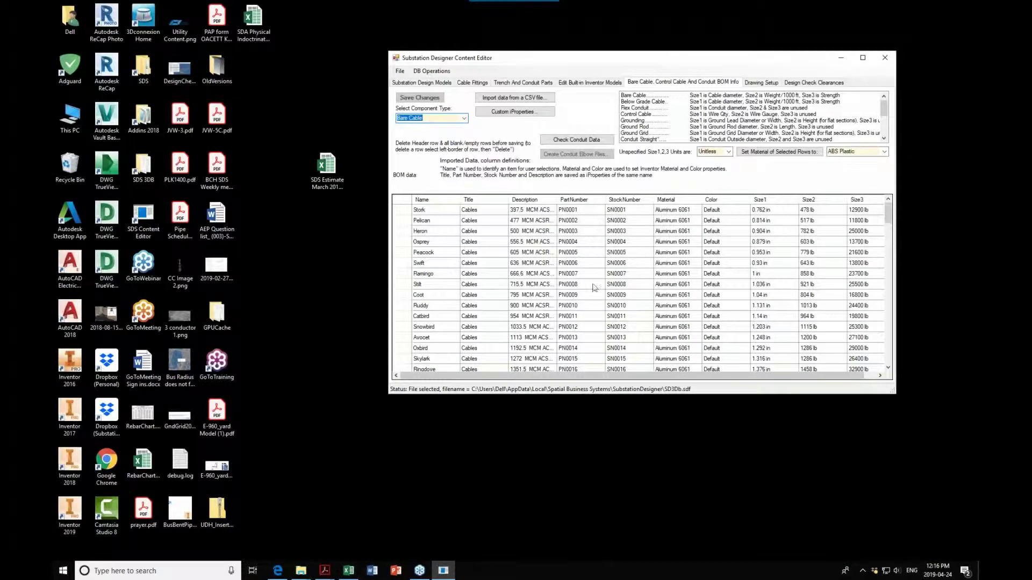
pyautogui.click(885, 58)
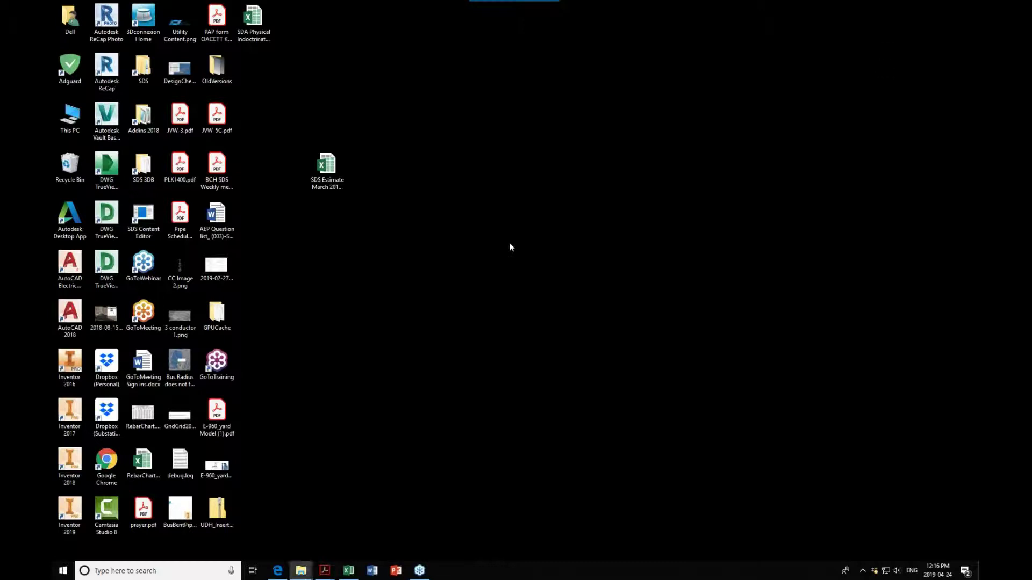
# Delete SD3Db.sdf from the local SubstationDesigner database folder.
pyautogui.doubleClick(144, 167)
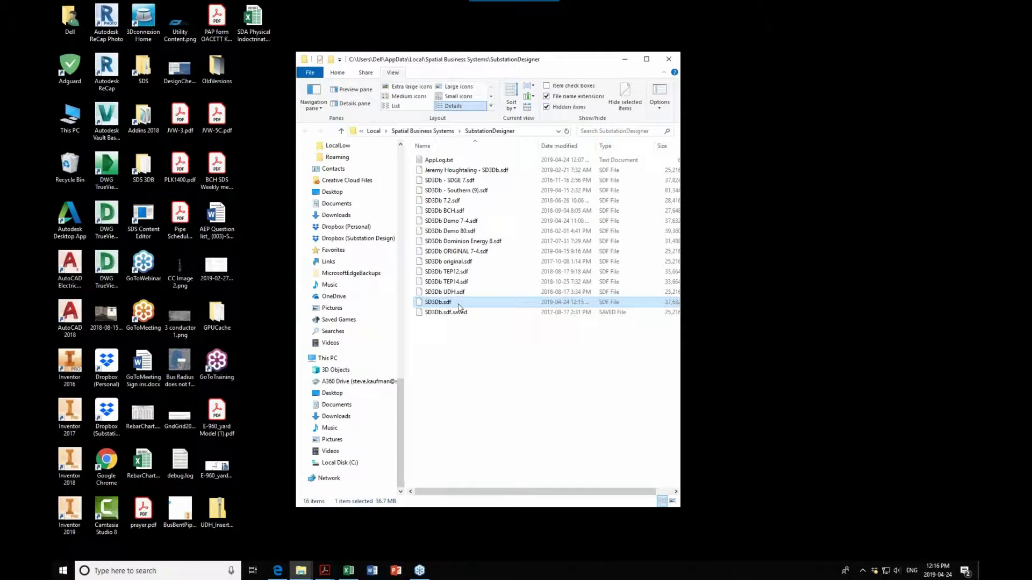
pyautogui.press('Delete')
pyautogui.click(543, 329)
# Duplicate SD3Db ORIGINAL 7-4.sdf within the SubstationDesigner folder.
pyautogui.click(483, 252)
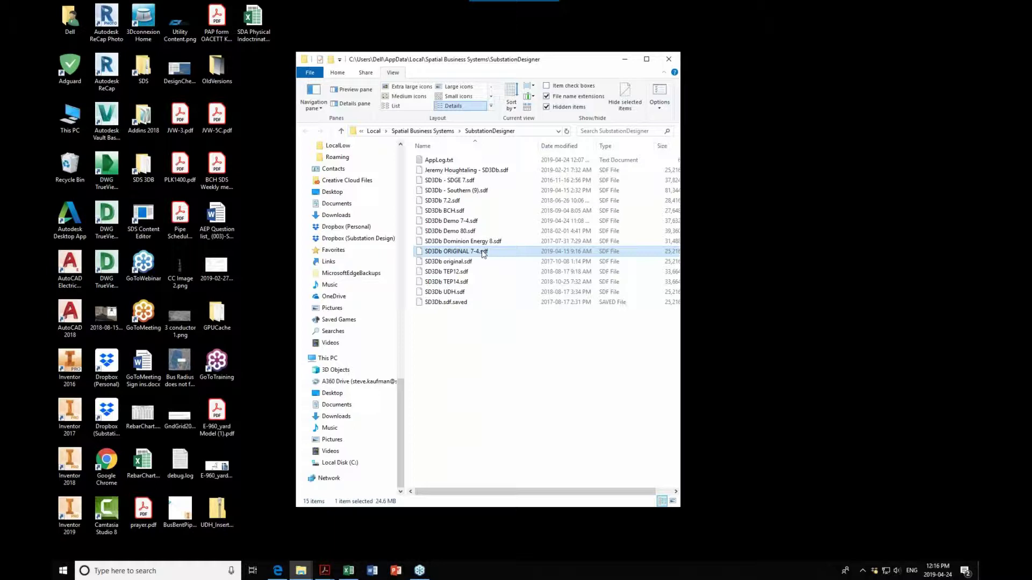
pyautogui.rightClick(450, 359)
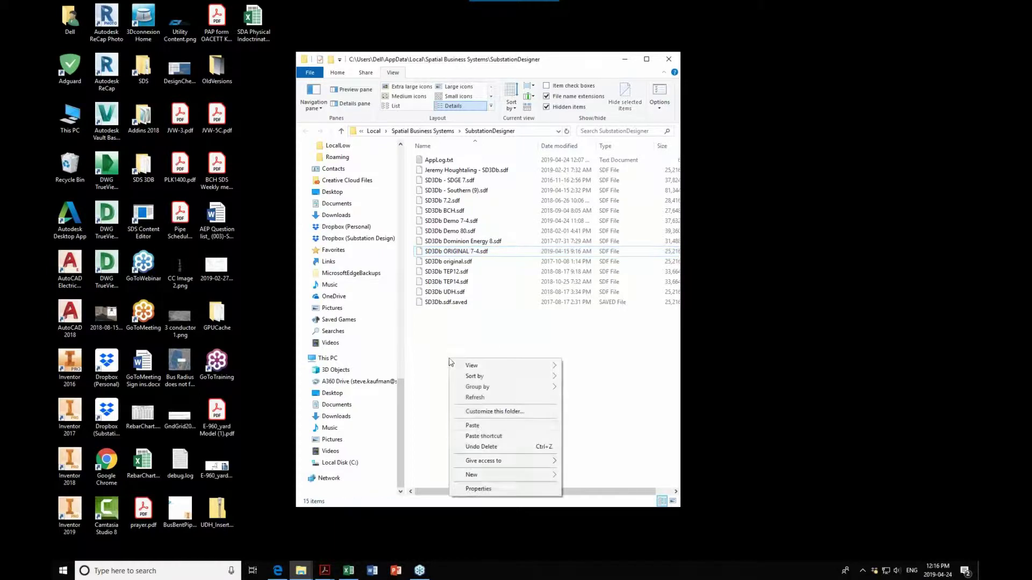
pyautogui.click(475, 427)
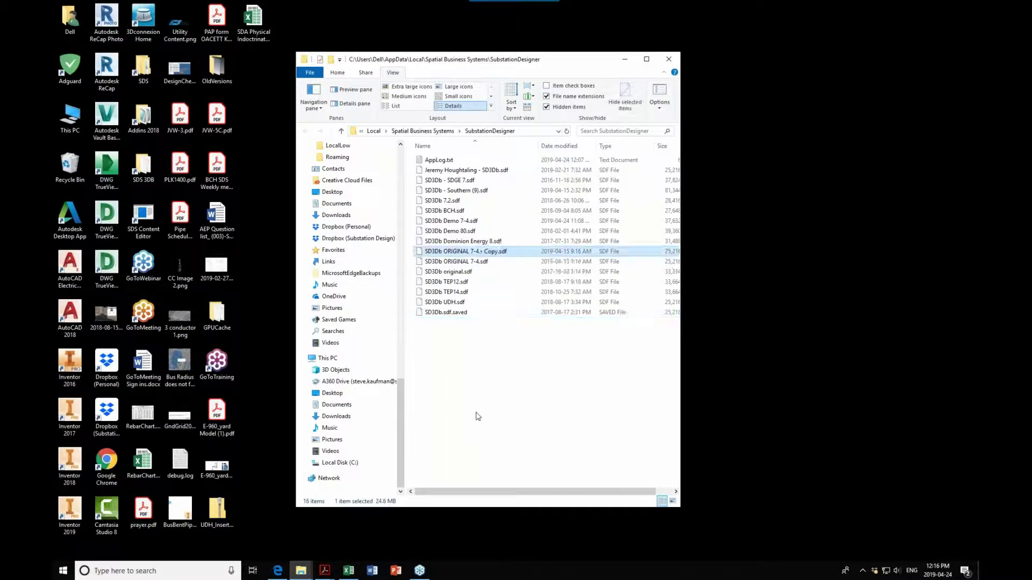
# Rename the copy of SD3Db ORIGINAL 7-4.sdf as SD3Db.sdf.
pyautogui.click(446, 252)
pyautogui.click(480, 252)
pyautogui.press('BackSpace')
pyautogui.press('BackSpace')
pyautogui.press('BackSpace')
pyautogui.press('BackSpace')
pyautogui.press('BackSpace')
pyautogui.press('BackSpace')
pyautogui.press('BackSpace')
pyautogui.press('BackSpace')
pyautogui.press('BackSpace')
pyautogui.press('BackSpace')
pyautogui.press('BackSpace')
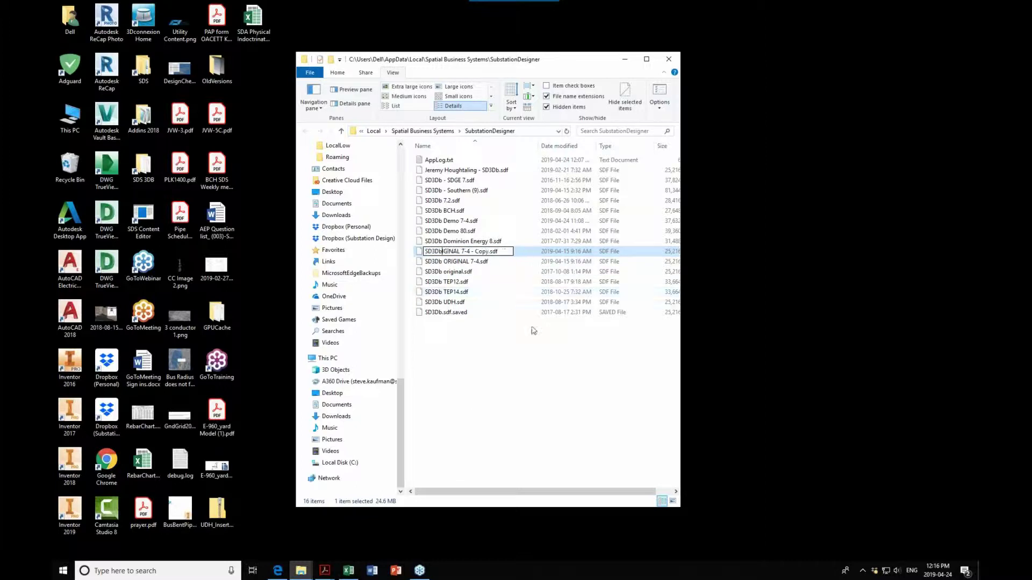
pyautogui.press('Delete')
pyautogui.press('Delete')
pyautogui.press('Delete')
pyautogui.press('Delete')
pyautogui.press('Delete')
pyautogui.press('Delete')
pyautogui.press('Delete')
pyautogui.press('Delete')
pyautogui.press('Delete')
pyautogui.press('Return')
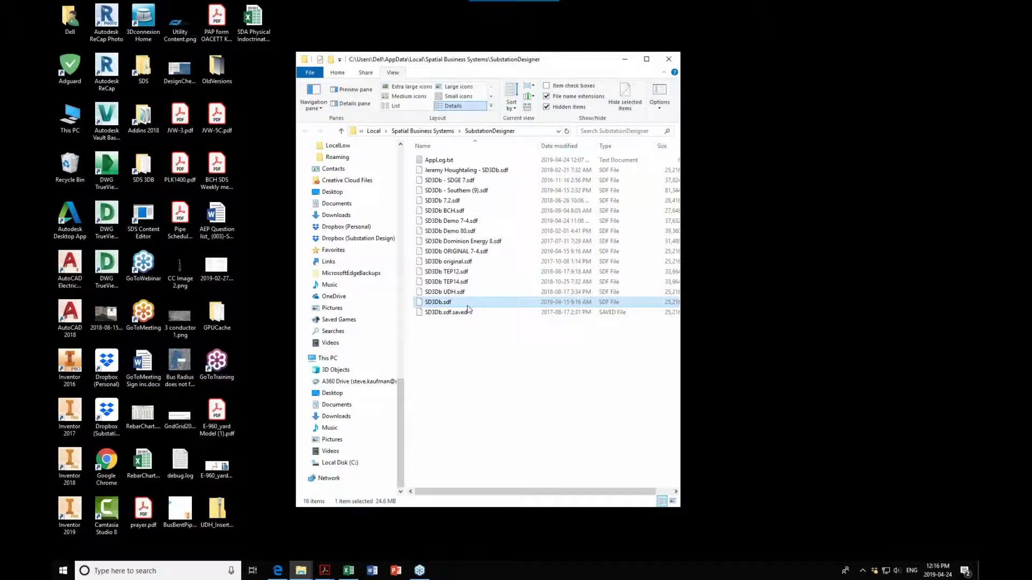
# Point out SD3Db.sdf.saved and SD3Db.sdf in the local folder, and locate the installed SD3Db.sdf in the Substation Design Suite program folder.
pyautogui.click(458, 314)
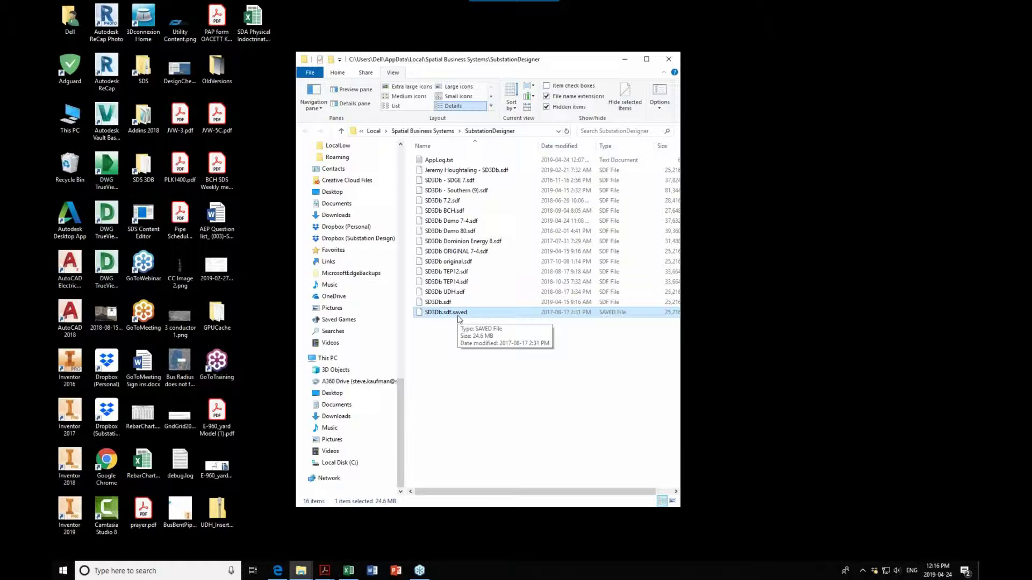
pyautogui.click(458, 305)
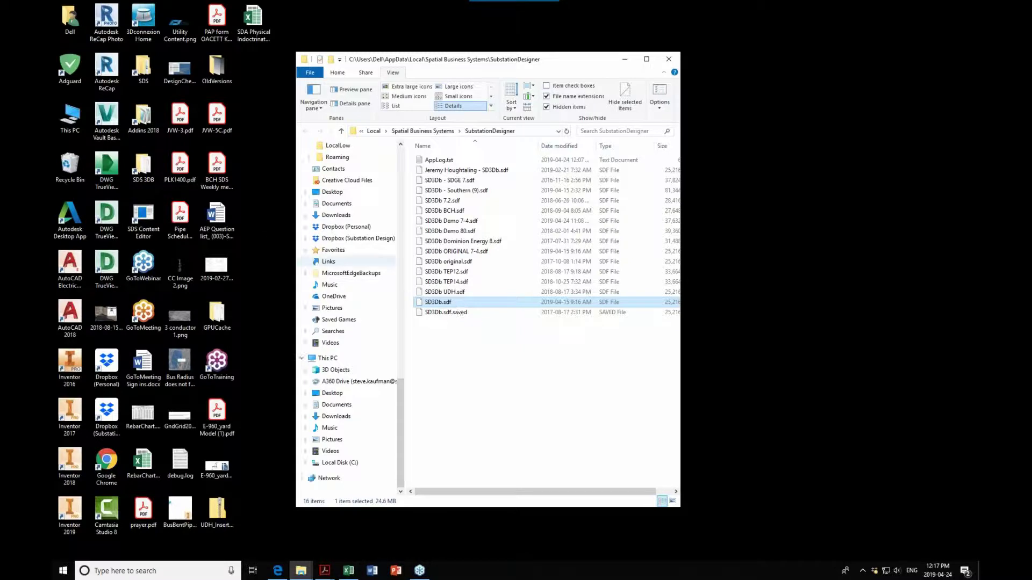
pyautogui.doubleClick(151, 79)
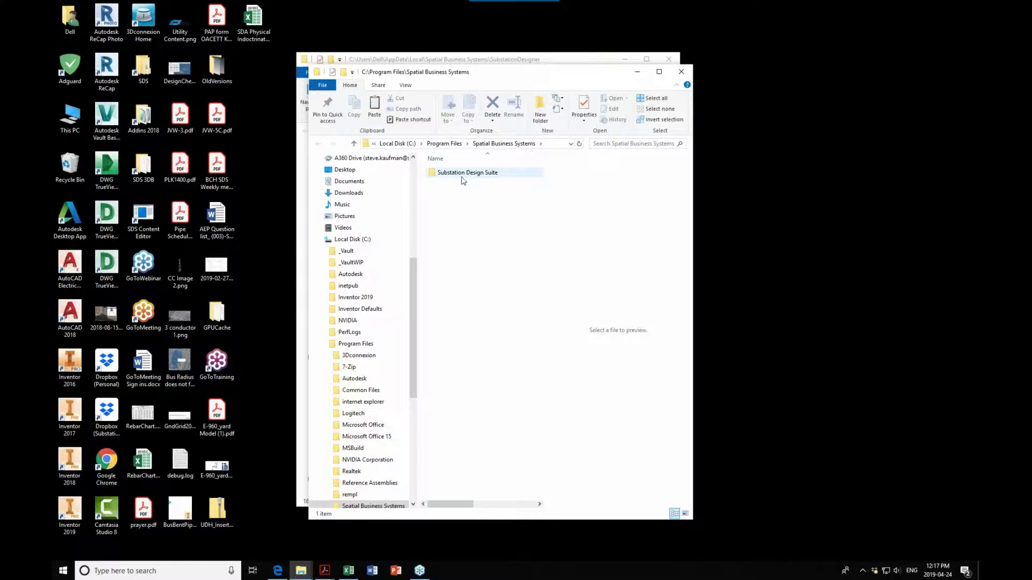
pyautogui.hotkey('alt', 'd')
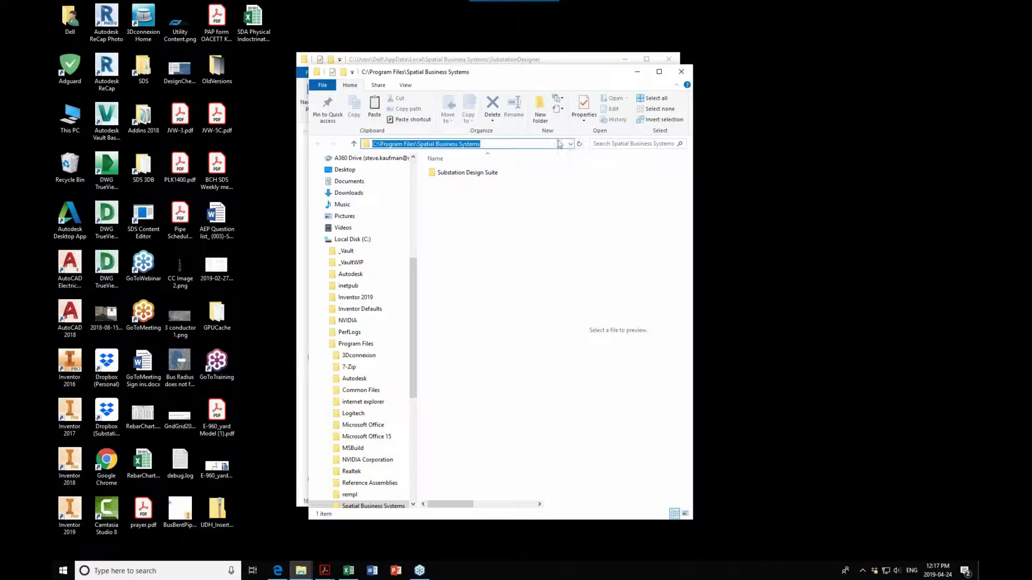
pyautogui.doubleClick(457, 175)
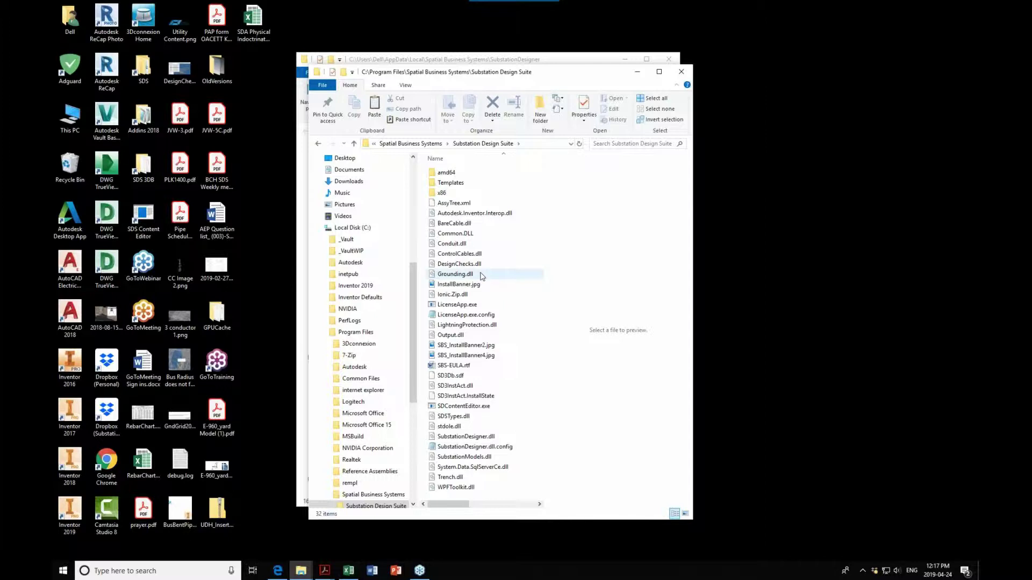
pyautogui.click(467, 376)
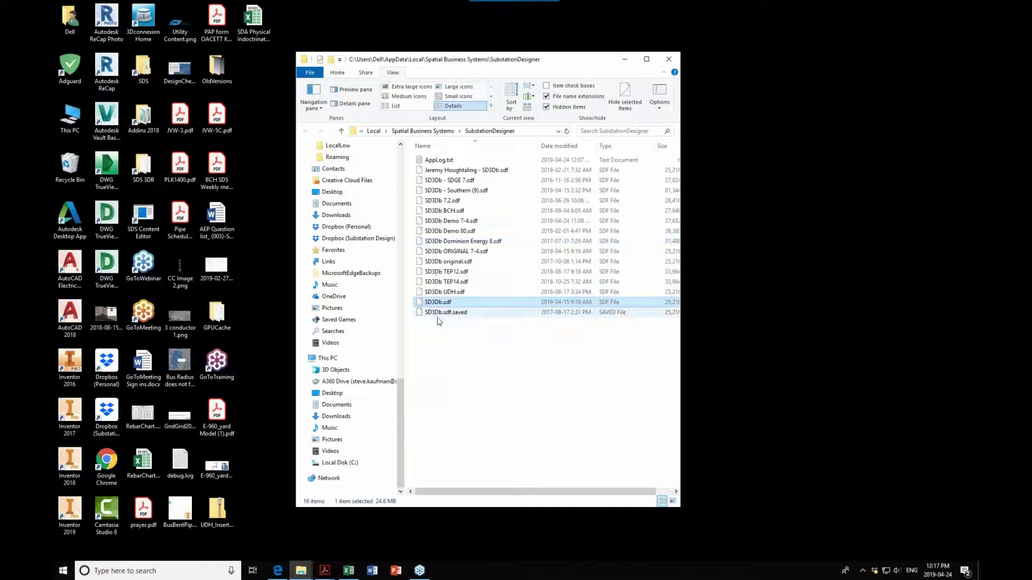
pyautogui.click(438, 305)
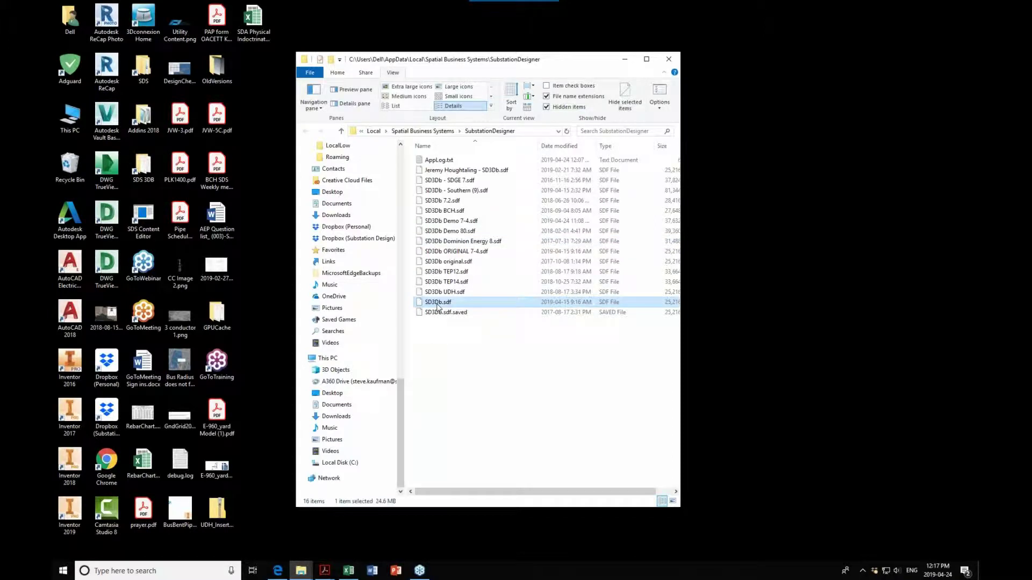
pyautogui.click(449, 373)
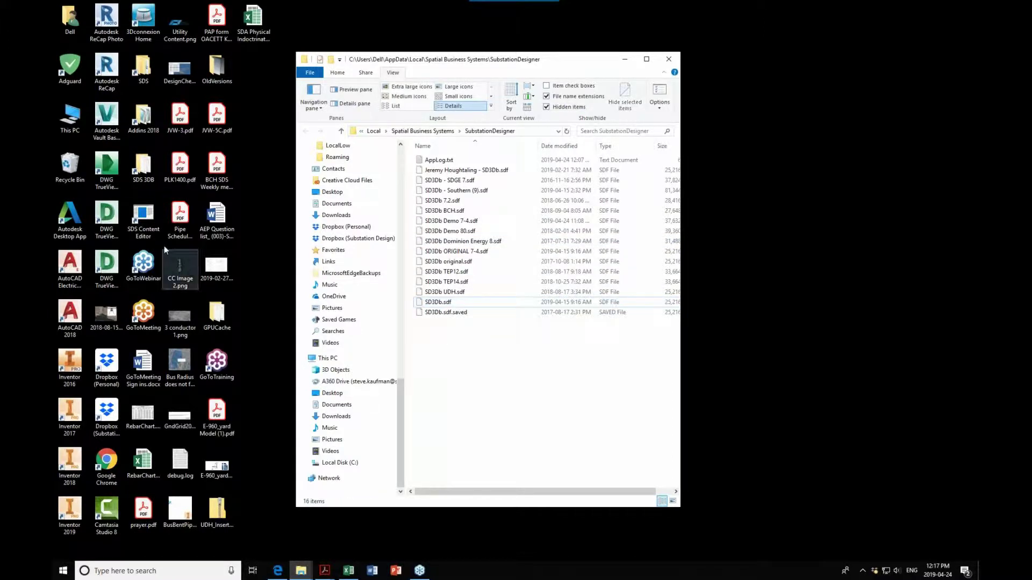
# Launch the SDS Content Editor and list the Bare Cable components to examine the Stork cable's material.
pyautogui.click(150, 223)
pyautogui.click(387, 70)
pyautogui.click(169, 106)
pyautogui.click(118, 114)
pyautogui.click(369, 199)
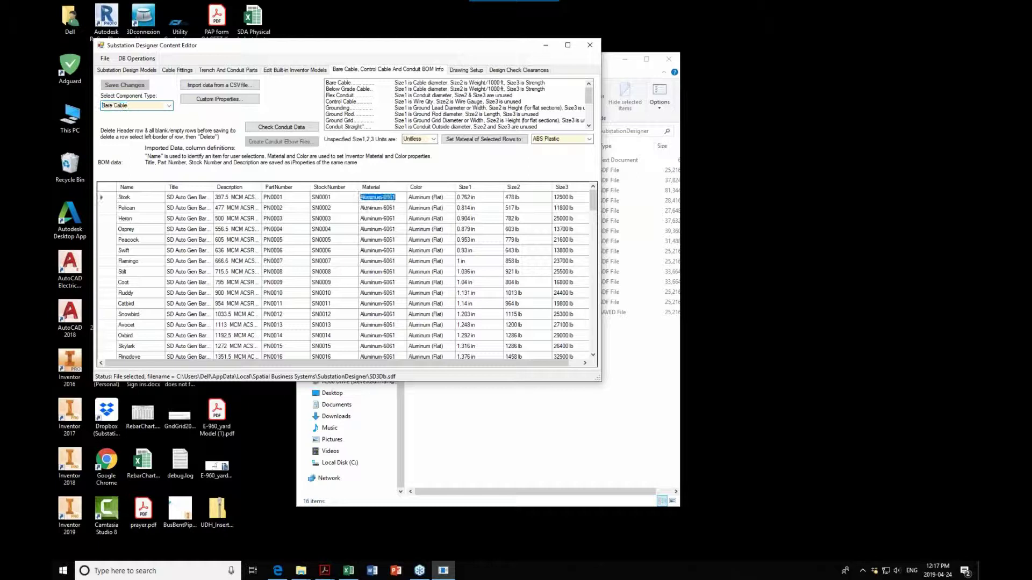
# Examine the Color values of the Stork and Flamingo cables in the Bare Cable table, with the editor beside the desktop icons.
pyautogui.click(424, 199)
pyautogui.click(385, 250)
pyautogui.click(440, 261)
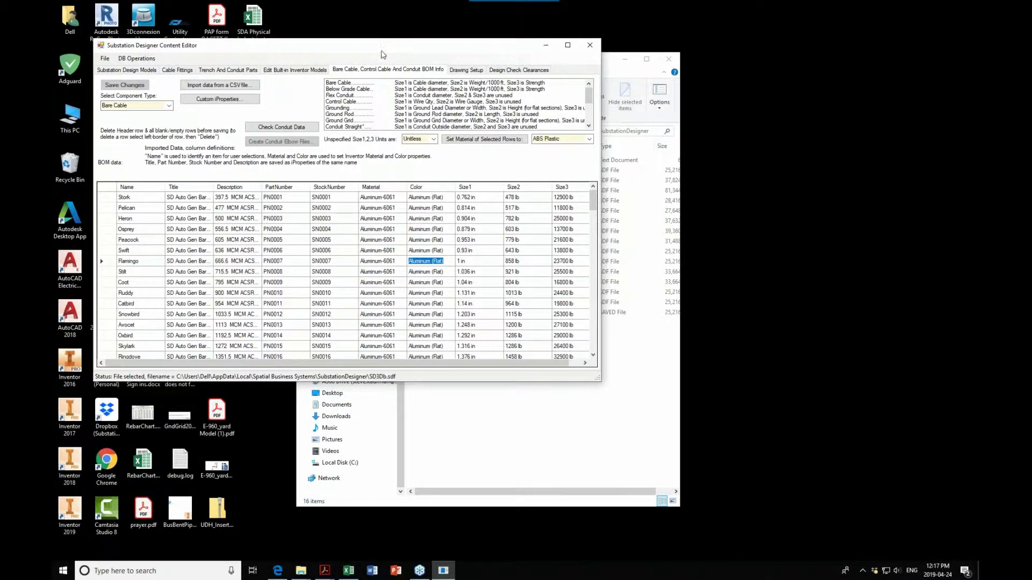
pyautogui.moveTo(380, 52); pyautogui.dragTo(617, 80)
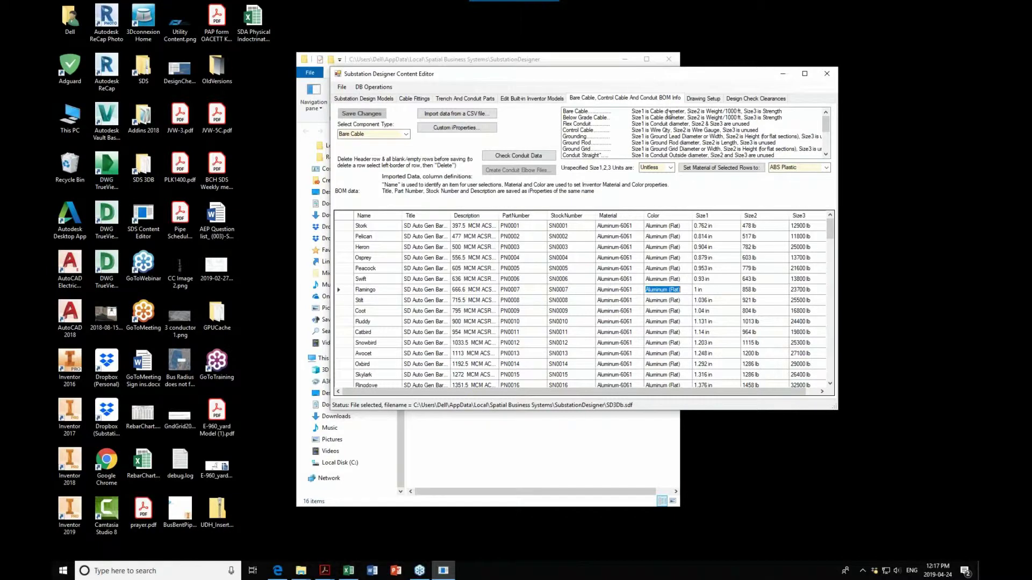
pyautogui.moveTo(647, 77); pyautogui.dragTo(705, 157)
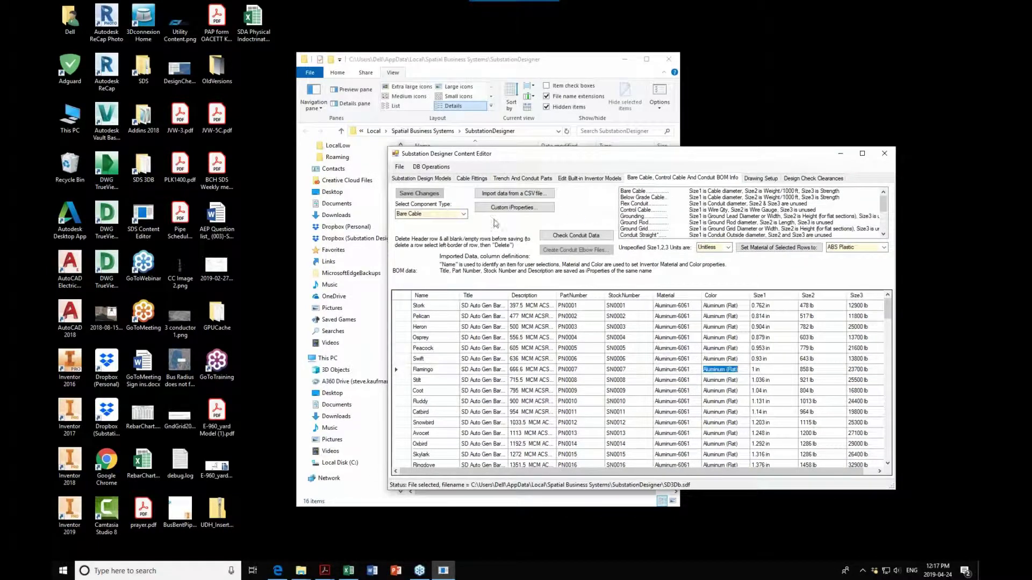
# Show the list of built-in Inventor models and look over the file commands, including copying BOM info from an old database.
pyautogui.click(594, 179)
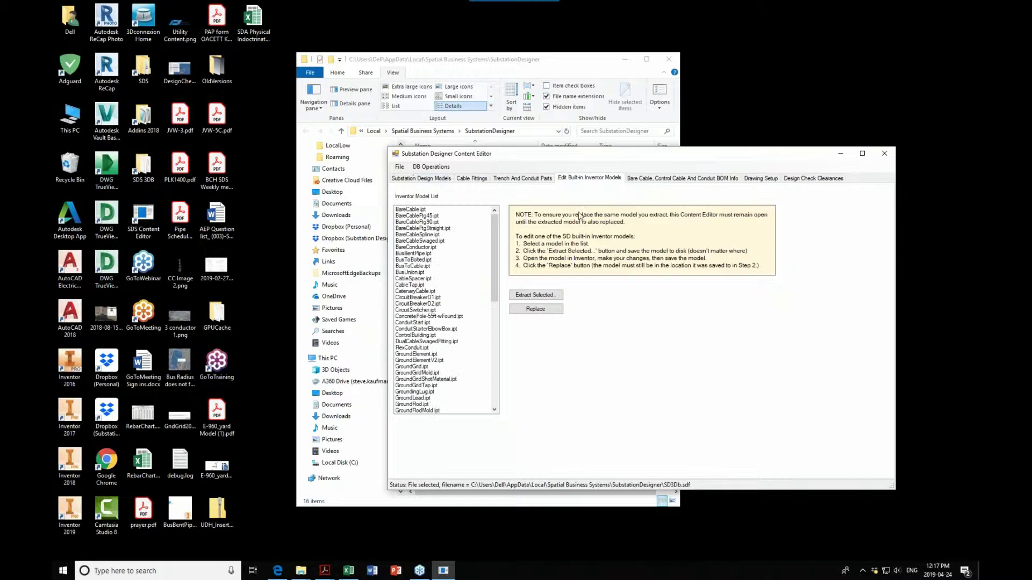
pyautogui.click(401, 168)
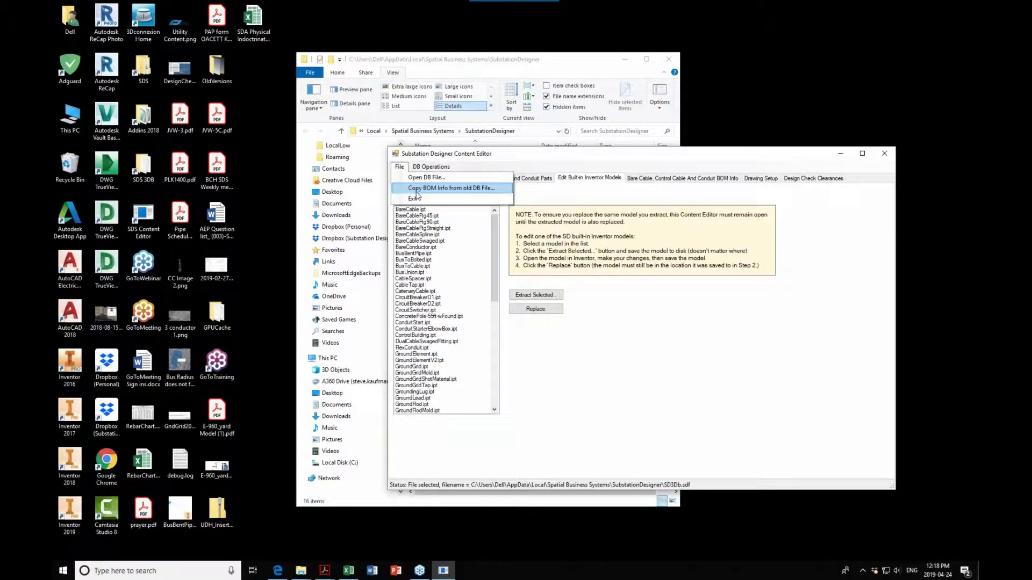
pyautogui.click(413, 199)
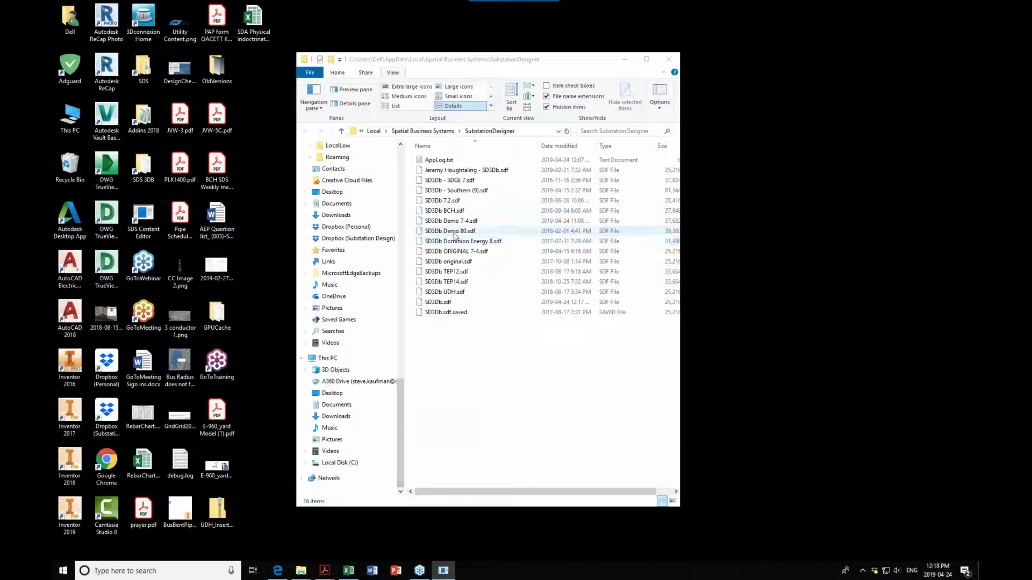
# Point out SD3Db Demo 7-4.sdf, SD3Db Demo 80.sdf and the active SD3Db.sdf in the SubstationDesigner folder.
pyautogui.click(452, 222)
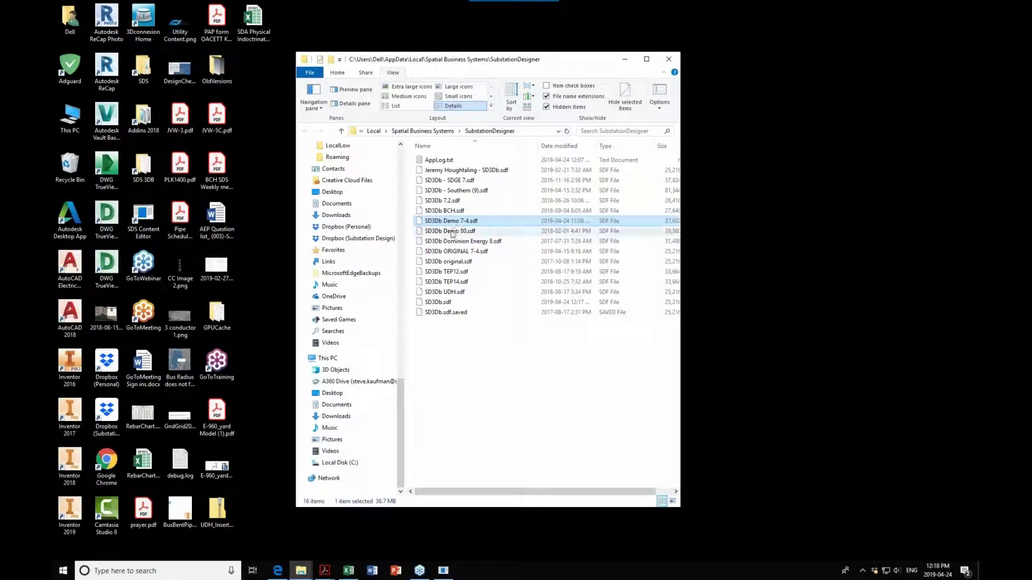
pyautogui.click(452, 231)
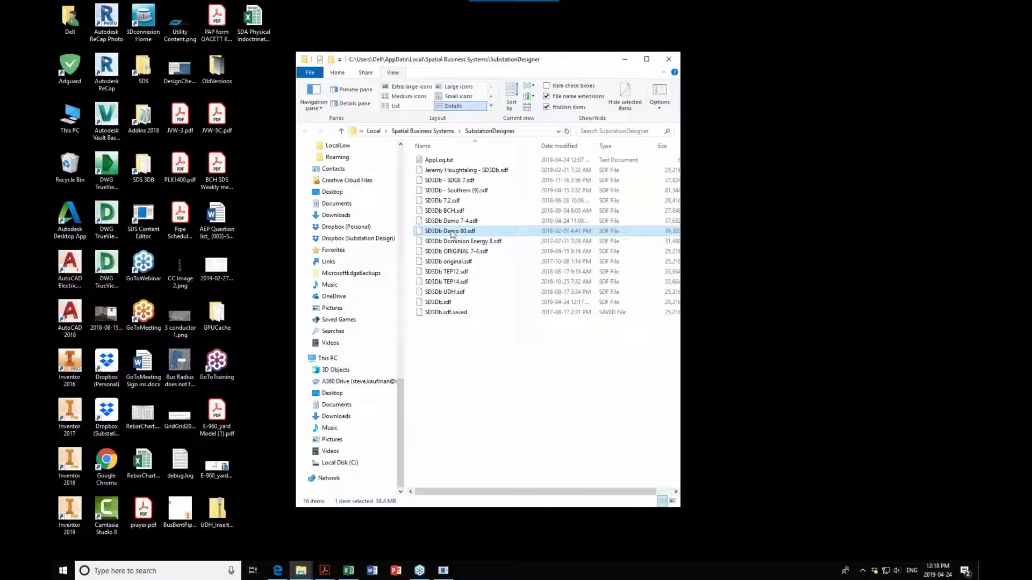
pyautogui.click(447, 223)
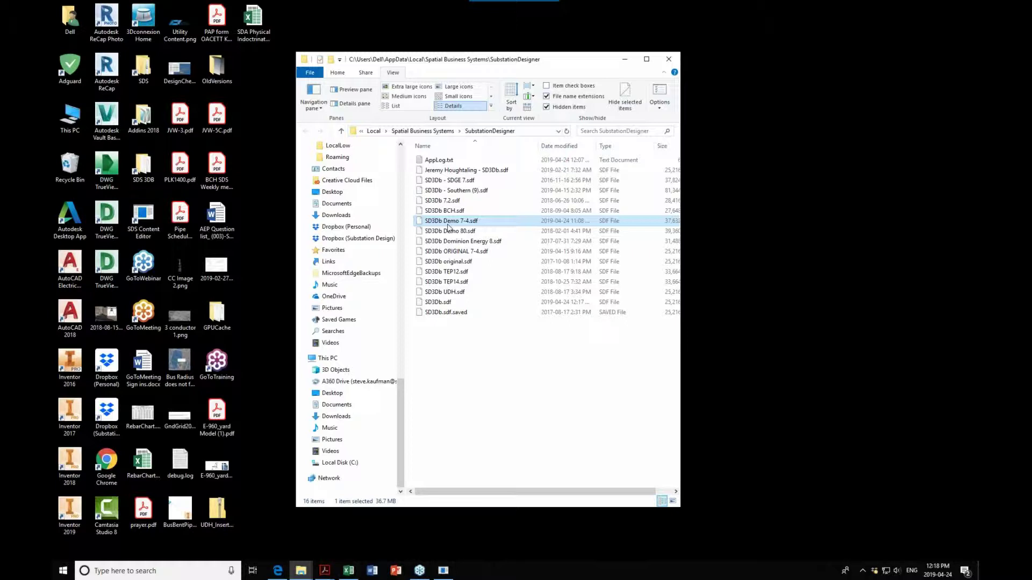
pyautogui.click(456, 303)
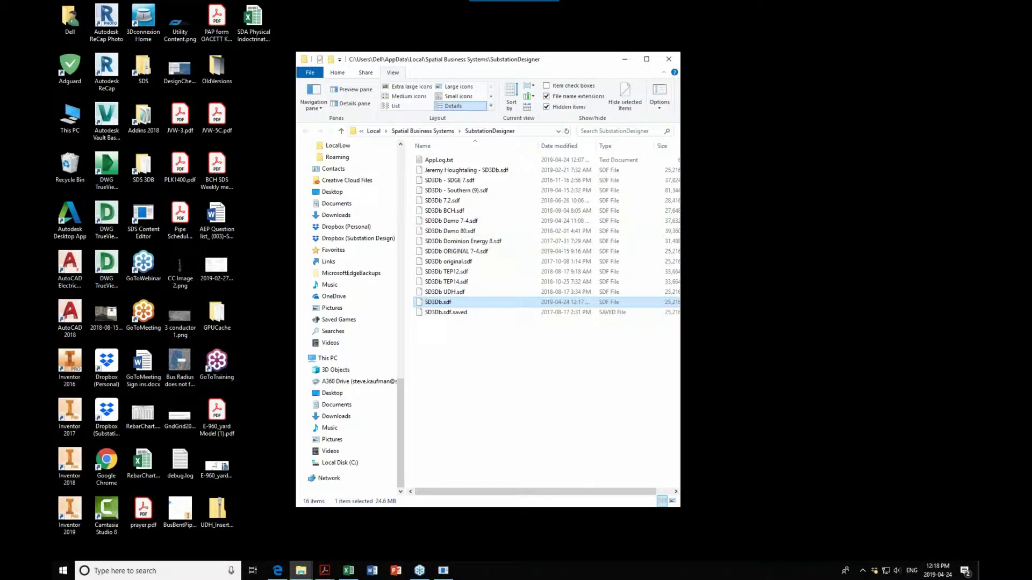
# Return to the Content Editor and copy the BOM info from the old database file SD3Db Demo 7-4.sdf.
pyautogui.click(443, 570)
pyautogui.moveTo(479, 126); pyautogui.dragTo(805, 106)
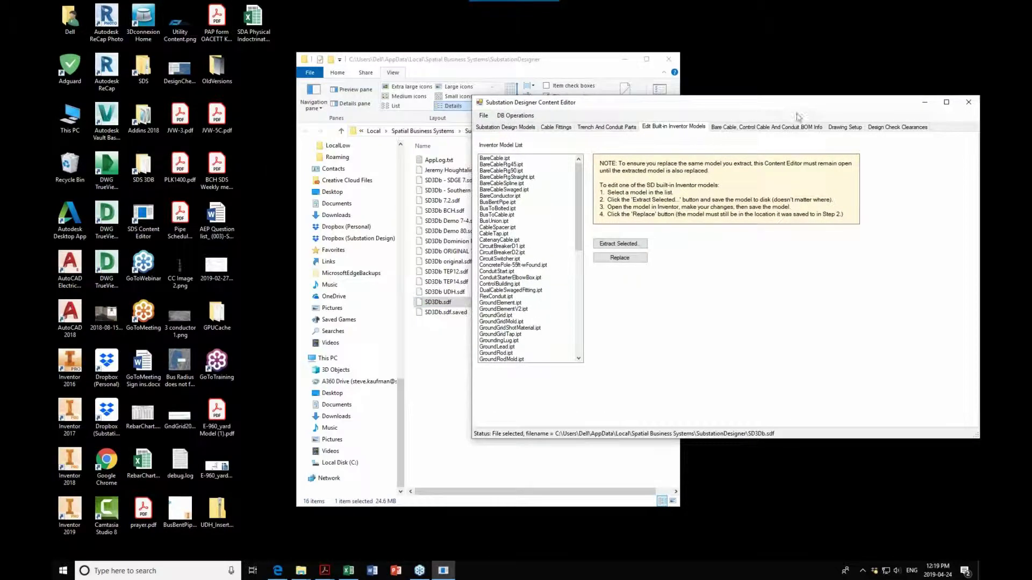
pyautogui.click(484, 117)
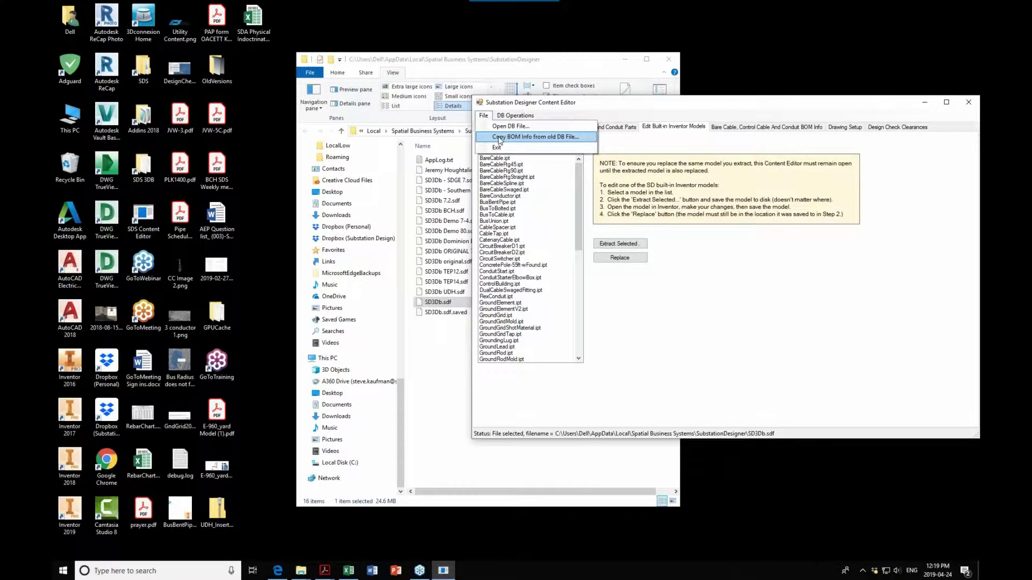
pyautogui.click(499, 137)
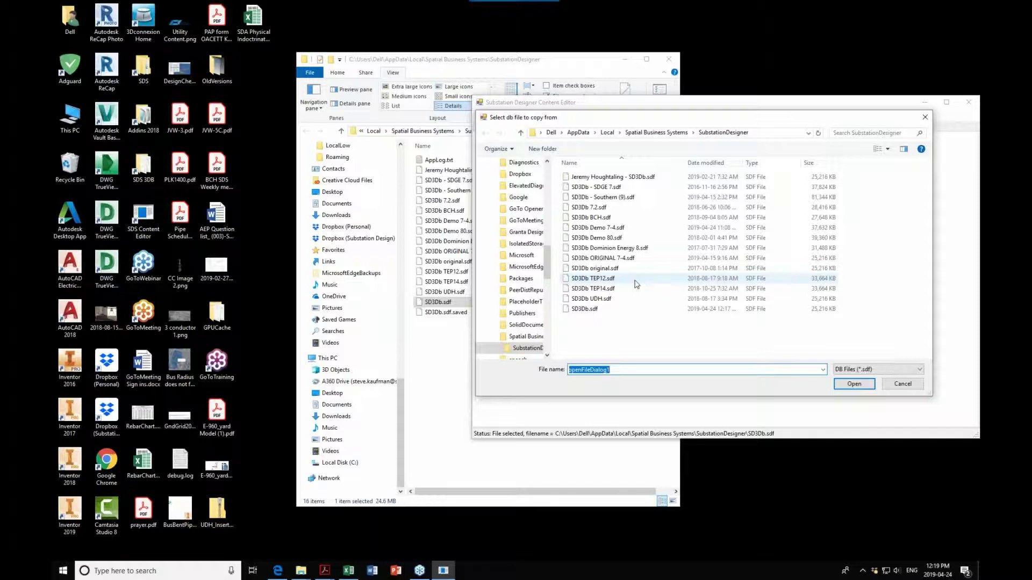
pyautogui.click(621, 229)
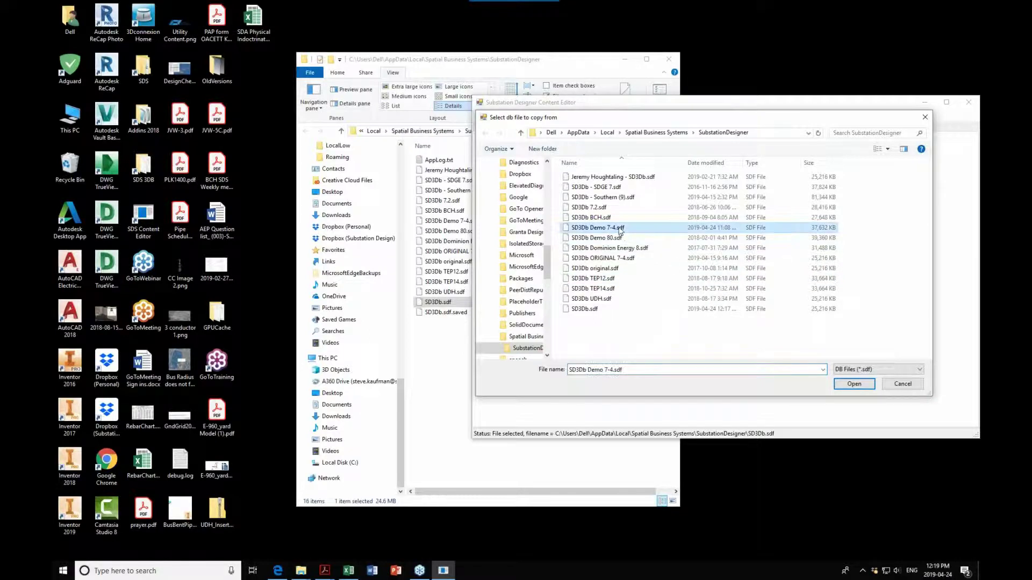
pyautogui.click(853, 384)
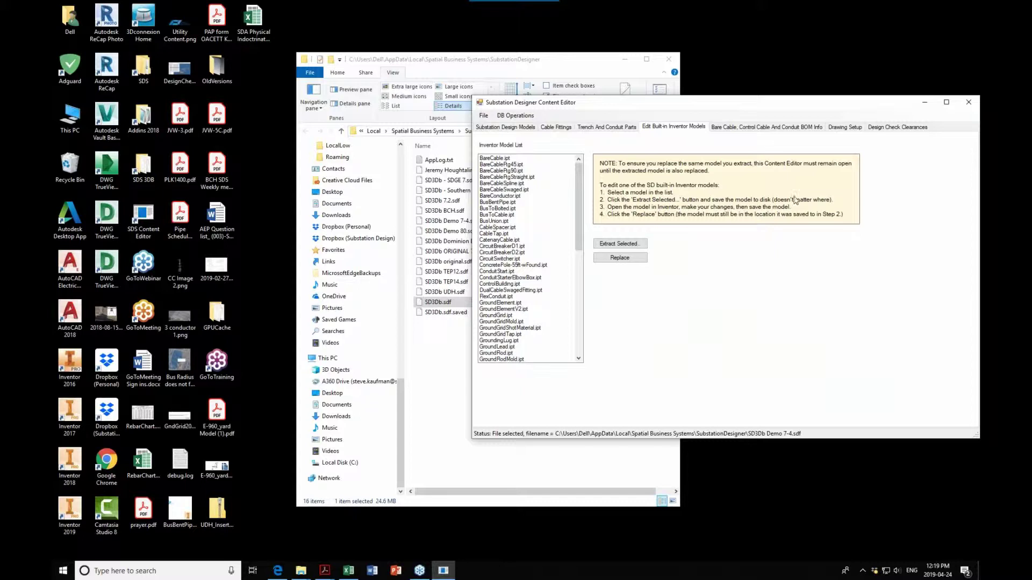
# Check the copied BOM data by listing the Angle Bus components and then the Bare Cable components.
pyautogui.click(772, 127)
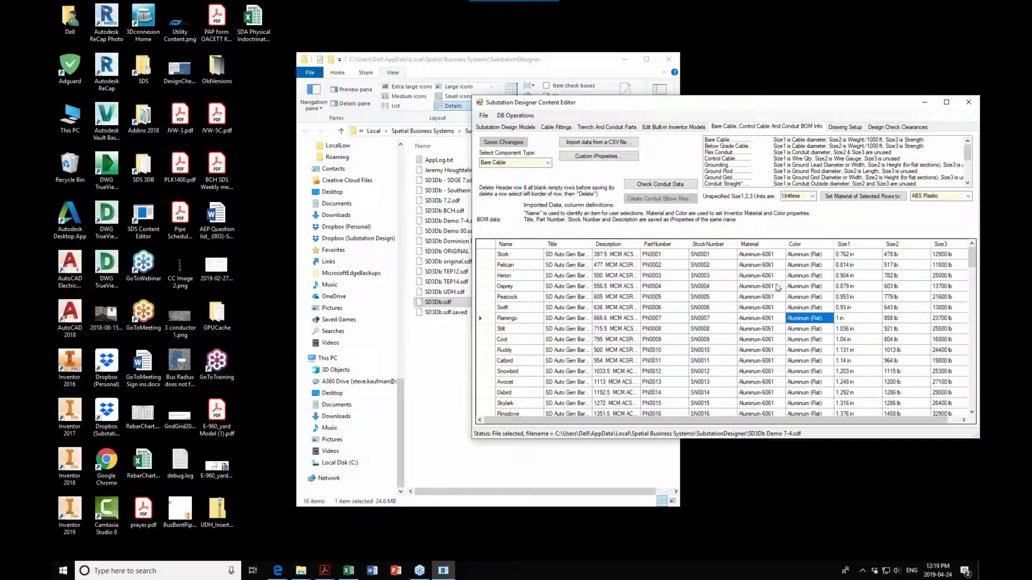
pyautogui.click(547, 162)
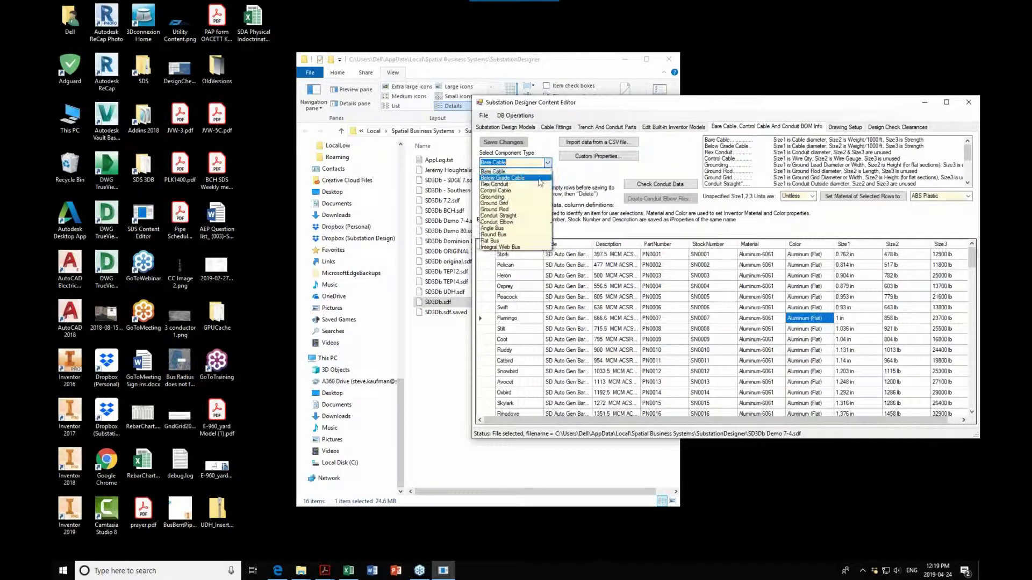
pyautogui.click(546, 170)
pyautogui.click(548, 162)
pyautogui.click(516, 169)
pyautogui.doubleClick(795, 255)
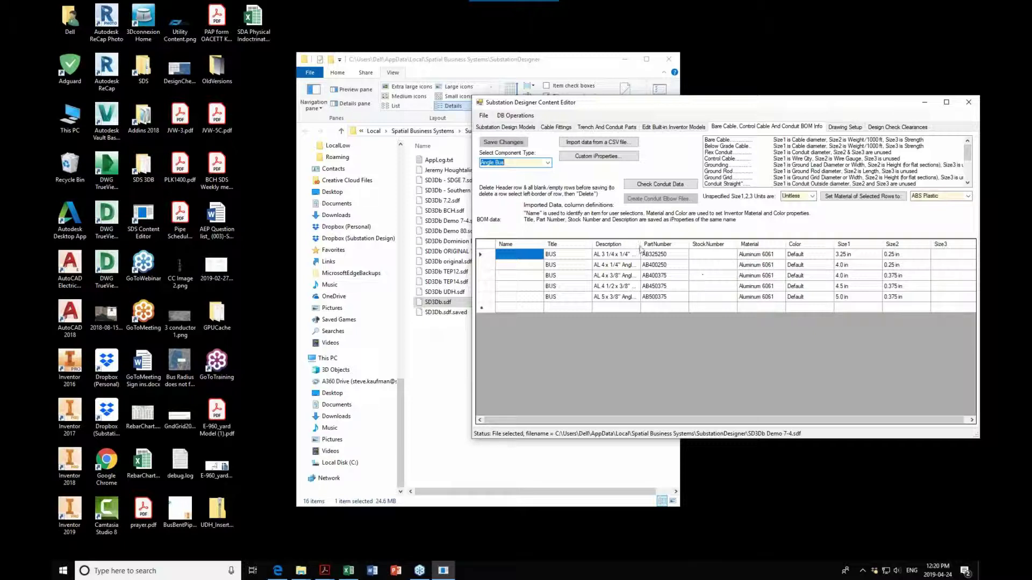
pyautogui.click(547, 162)
pyautogui.click(493, 171)
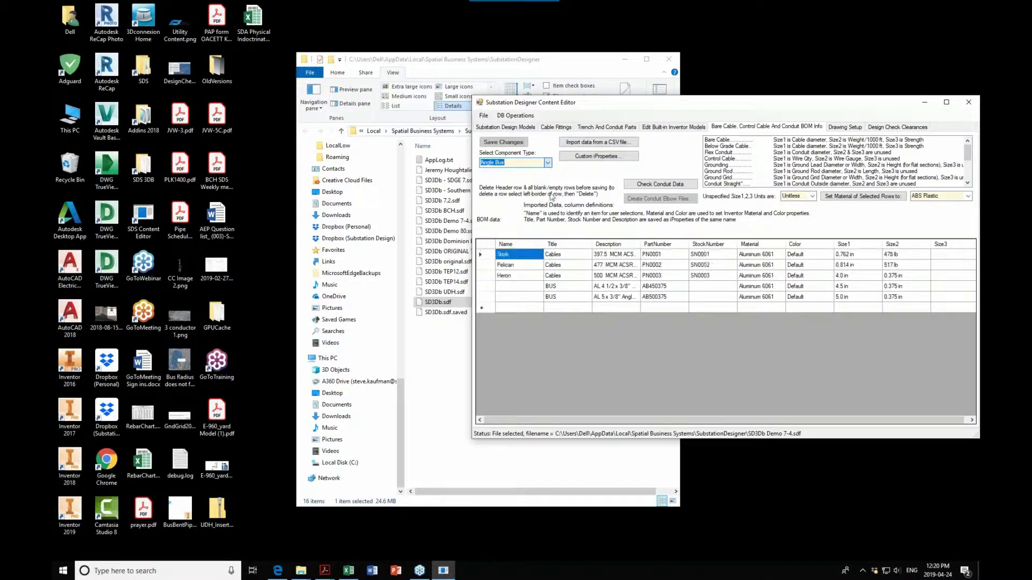
# Widen the Description column and set the Title of the size 8 and size 6 copper cables to Wire.
pyautogui.scroll(-5, 638, 310)
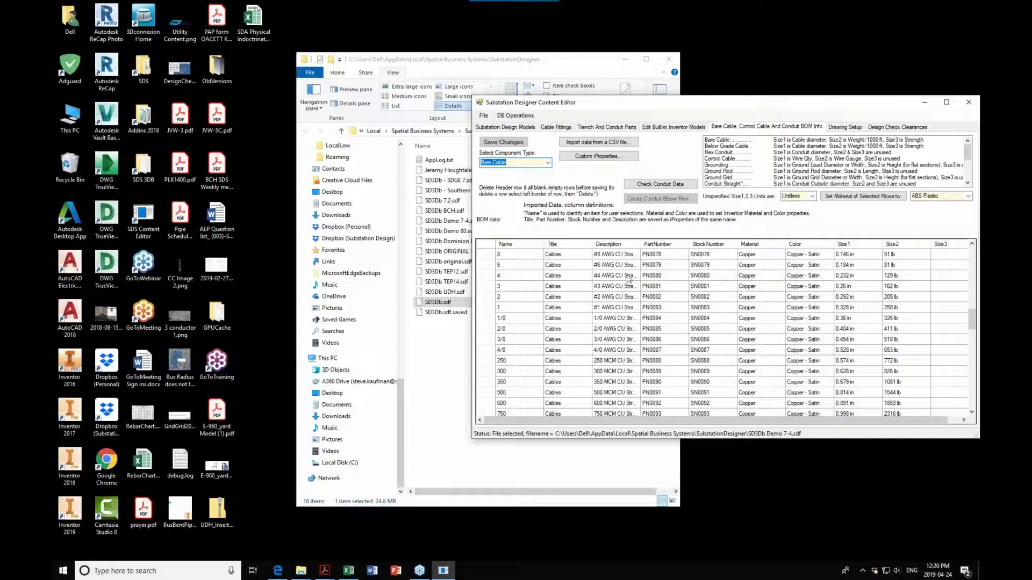
pyautogui.moveTo(640, 245); pyautogui.dragTo(697, 254)
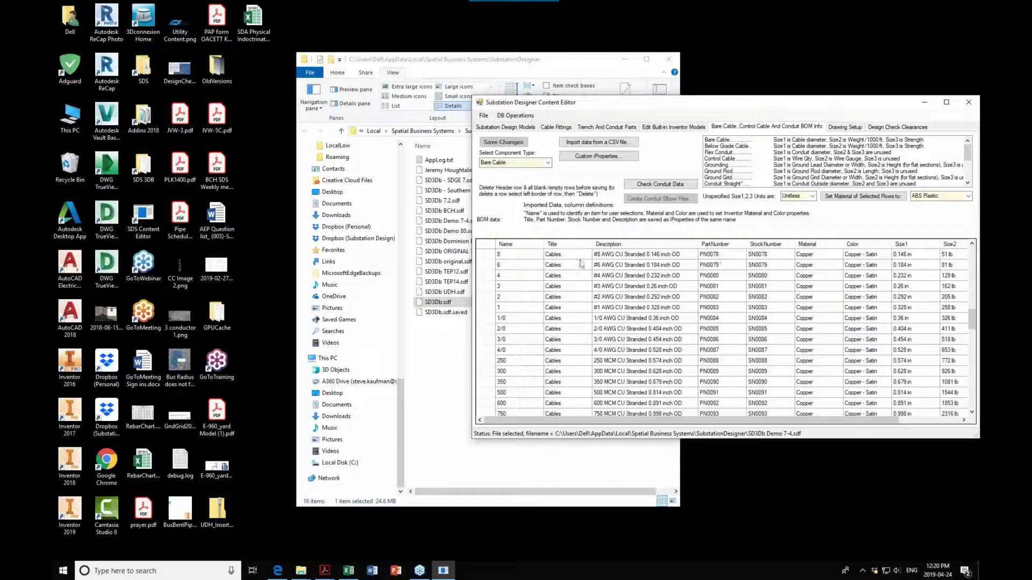
pyautogui.doubleClick(553, 254)
pyautogui.write('Wire')
pyautogui.click(582, 265)
pyautogui.click(571, 256)
pyautogui.hotkey('ctrl', 'c')
pyautogui.press('Down')
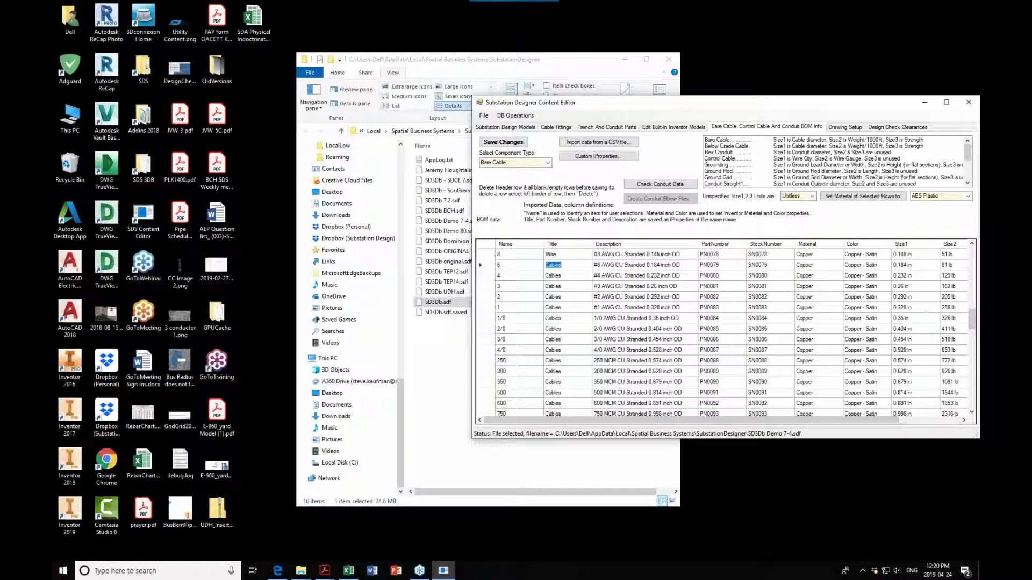
pyautogui.write('Wire')
# Set the Title of the copper cables from size 4 through 4/0 to Wire.
pyautogui.moveTo(569, 275); pyautogui.dragTo(584, 348)
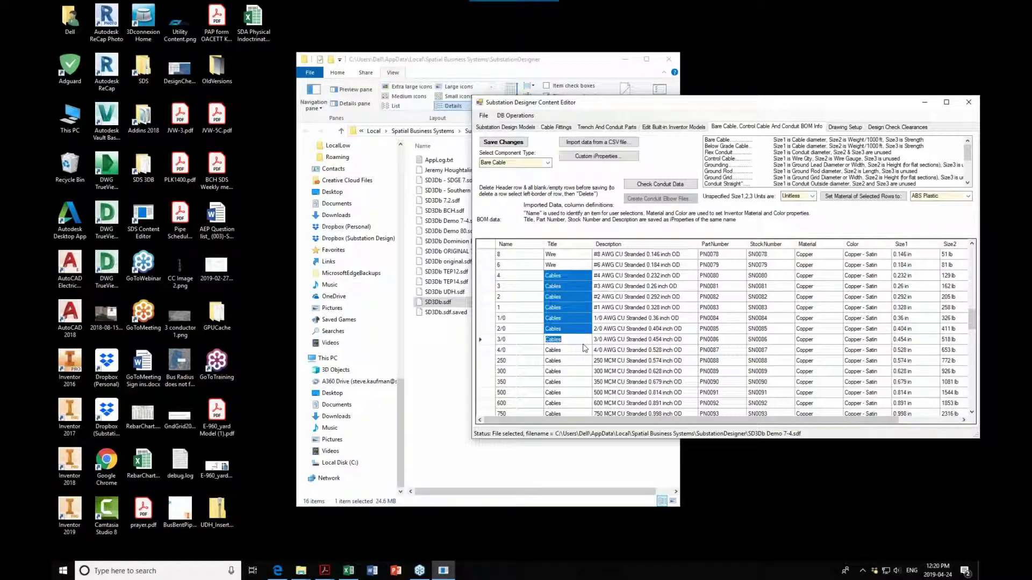
pyautogui.write('Wire')
pyautogui.doubleClick(562, 276)
pyautogui.hotkey('ctrl', 'v')
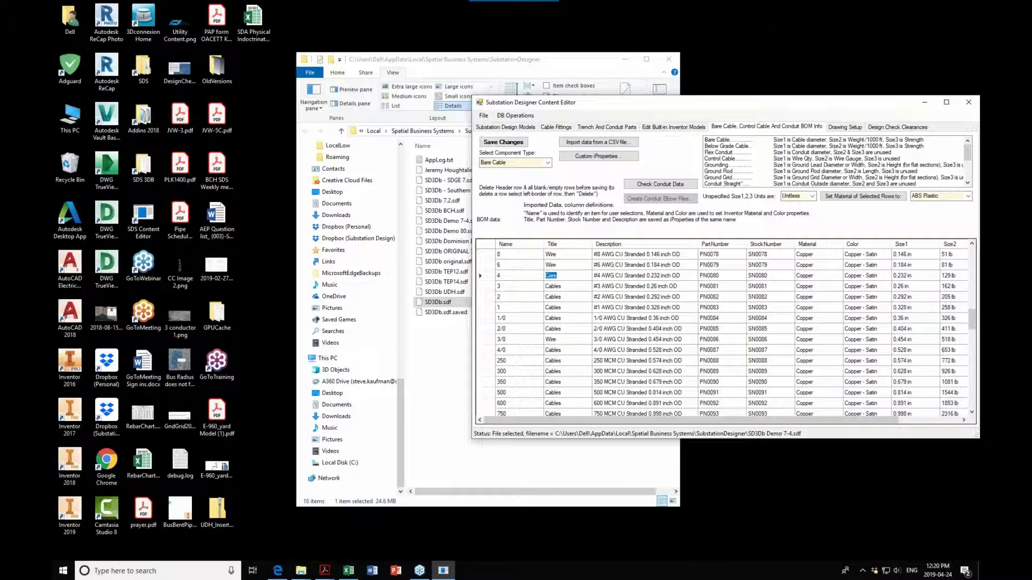
pyautogui.press('Down')
pyautogui.hotkey('ctrl', 'v')
pyautogui.press('Down')
pyautogui.hotkey('ctrl', 'v')
pyautogui.press('Down')
pyautogui.hotkey('ctrl', 'v')
pyautogui.press('Down')
pyautogui.hotkey('ctrl', 'v')
pyautogui.press('Down')
pyautogui.hotkey('ctrl', 'v')
pyautogui.press('Down')
pyautogui.press('Down')
pyautogui.hotkey('ctrl', 'v')
pyautogui.press('Down')
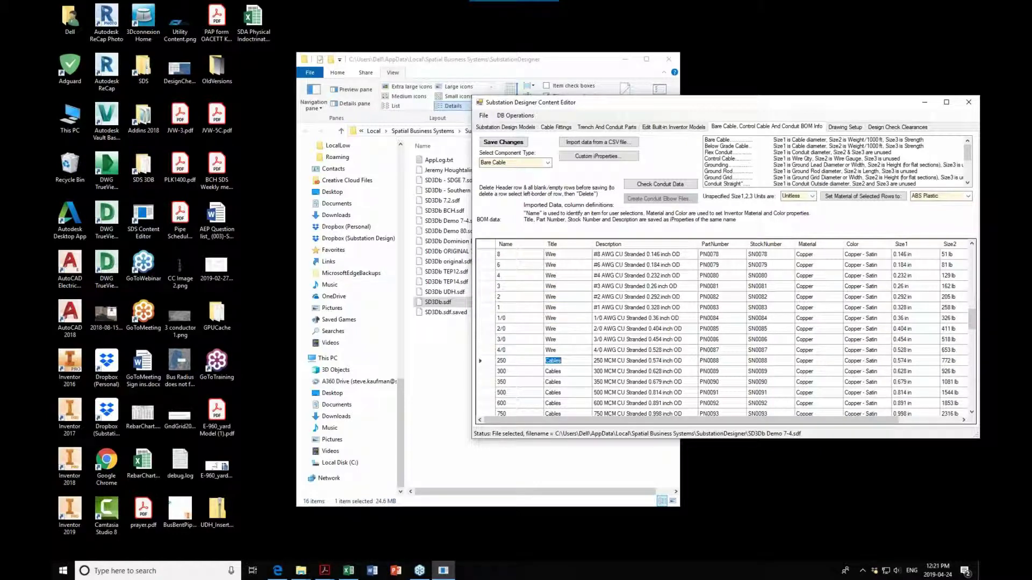
# Widen the editor window, view the Integral Web Bus components, and list the Bare Cable components again.
pyautogui.moveTo(592, 102); pyautogui.dragTo(293, 81)
pyautogui.moveTo(681, 219); pyautogui.dragTo(796, 219)
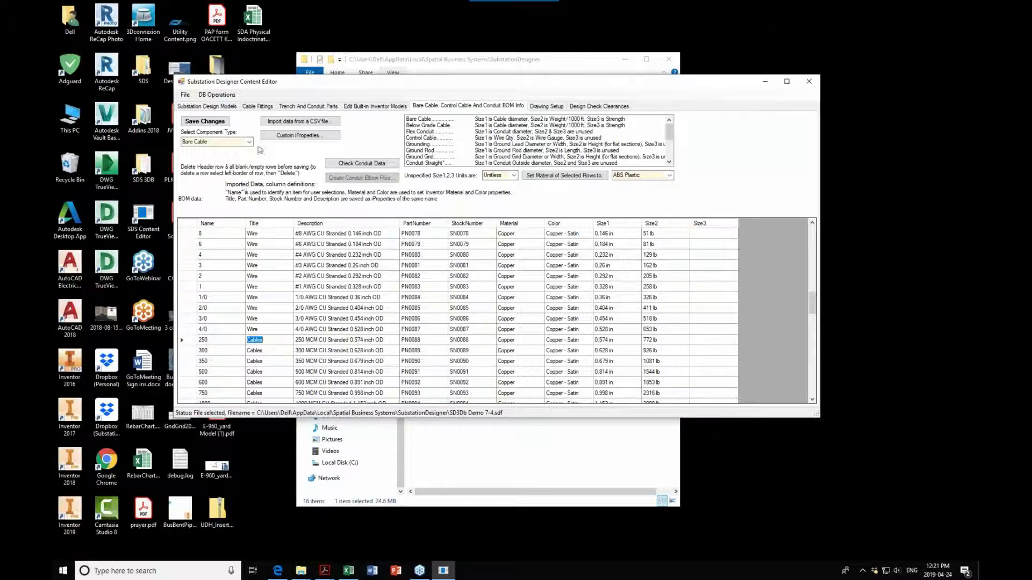
pyautogui.click(249, 142)
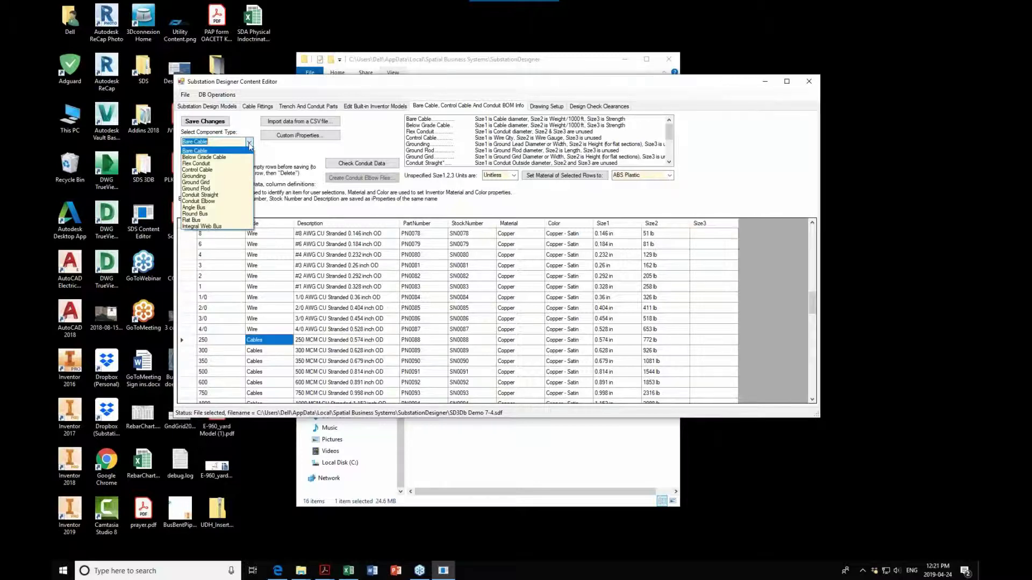
pyautogui.click(240, 226)
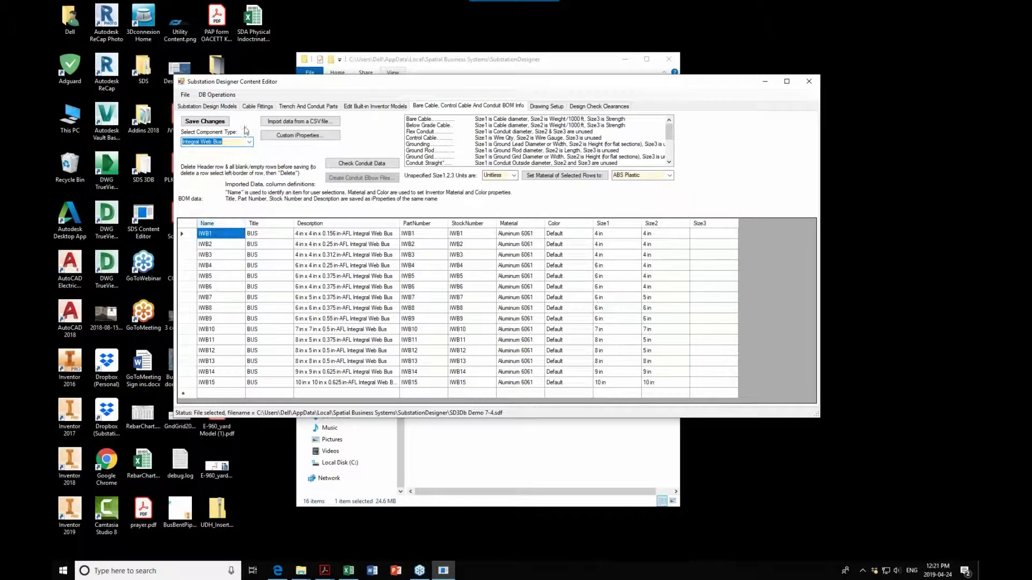
pyautogui.click(249, 141)
pyautogui.click(243, 155)
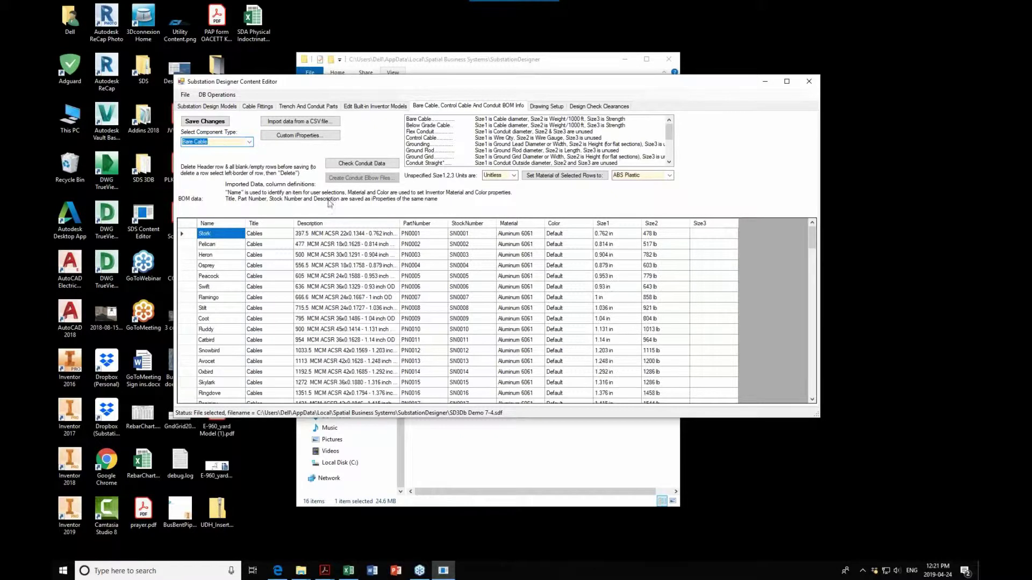
# Switch to SDS Database Data Tables.xlsx in Excel, enlarge its window, and display the Bare Cable sheet.
pyautogui.moveTo(481, 83); pyautogui.dragTo(565, 53)
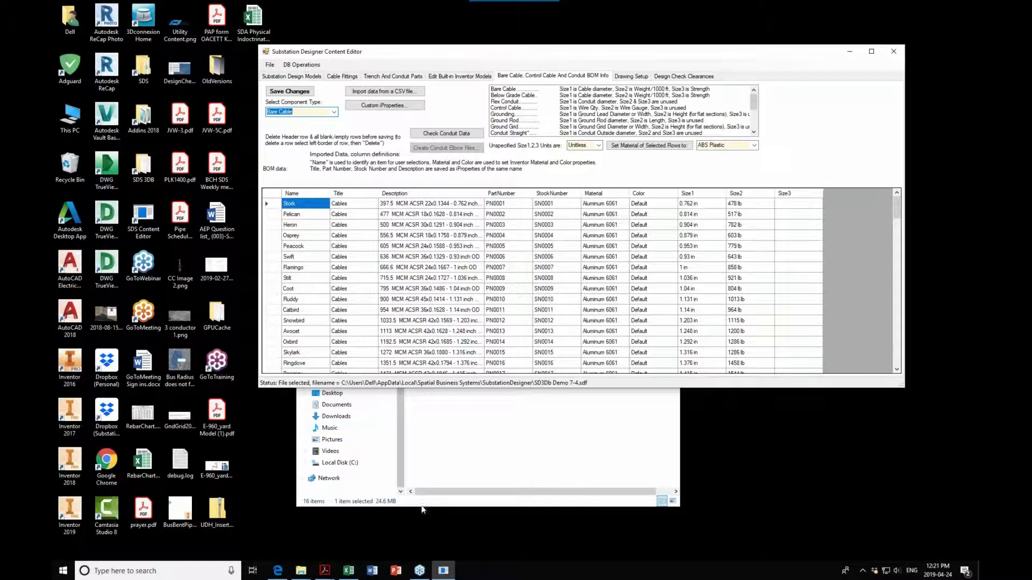
pyautogui.moveTo(348, 568)
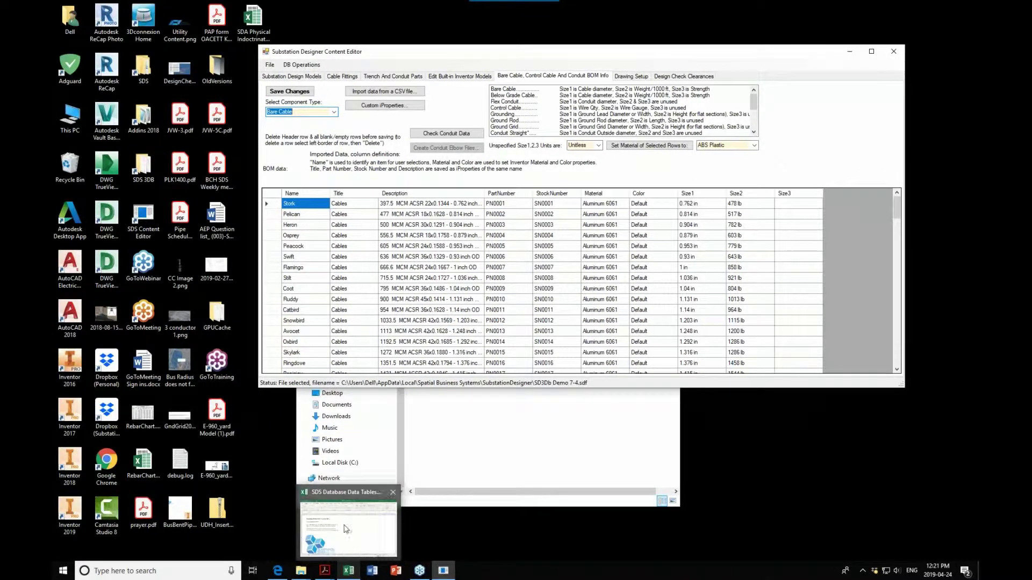
pyautogui.click(346, 529)
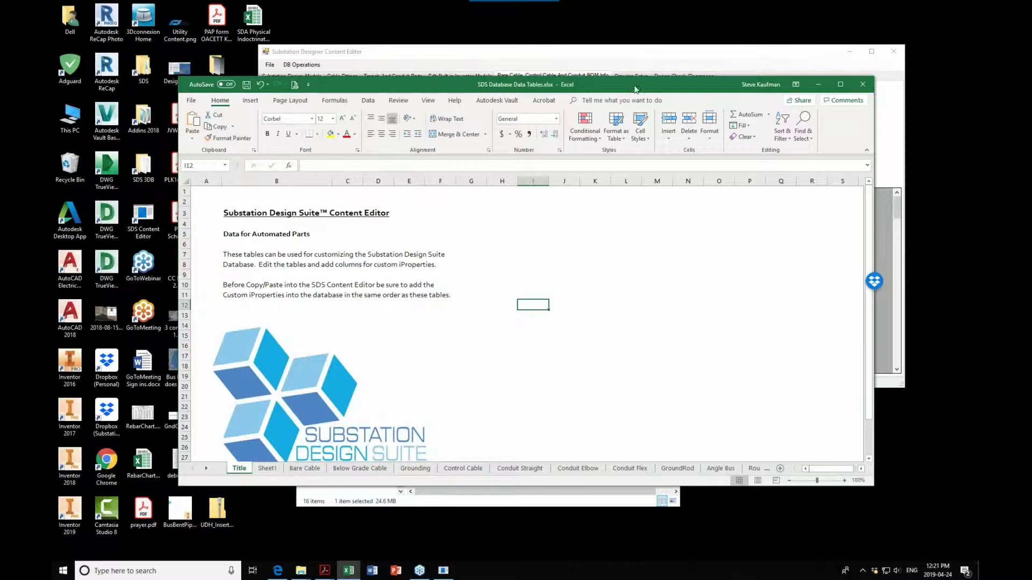
pyautogui.moveTo(633, 91); pyautogui.dragTo(611, 46)
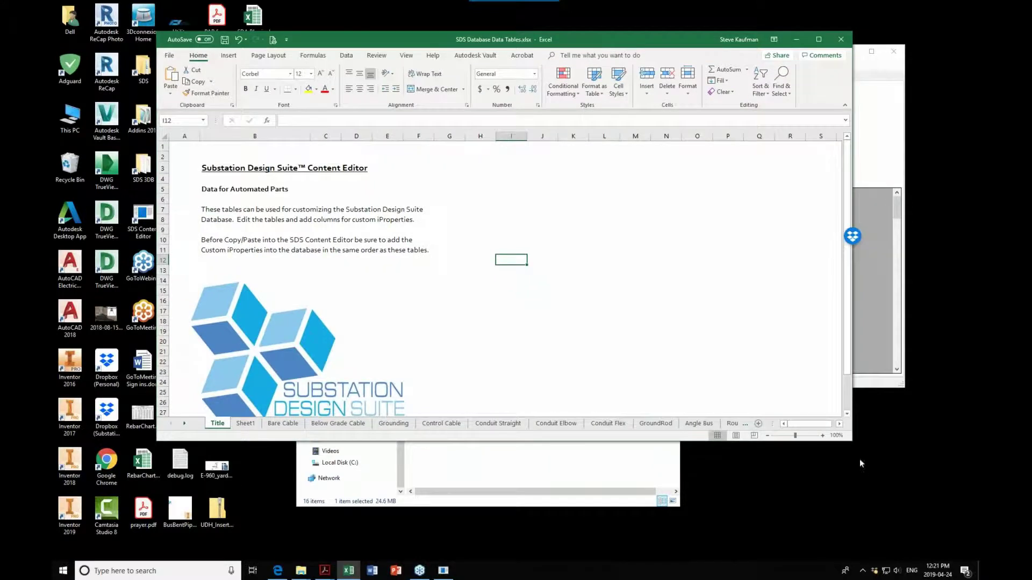
pyautogui.moveTo(853, 446); pyautogui.dragTo(938, 543)
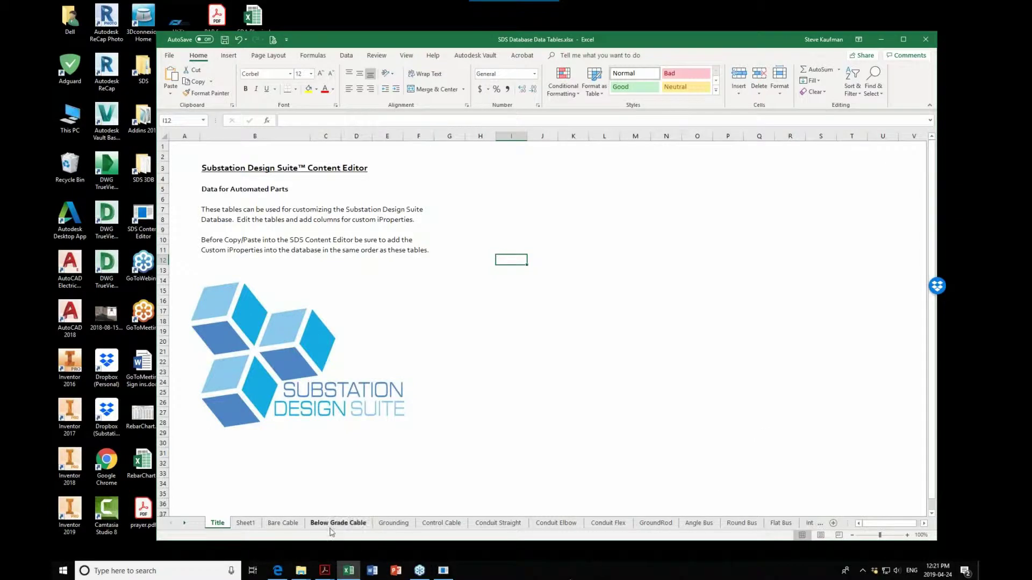
pyautogui.click(283, 523)
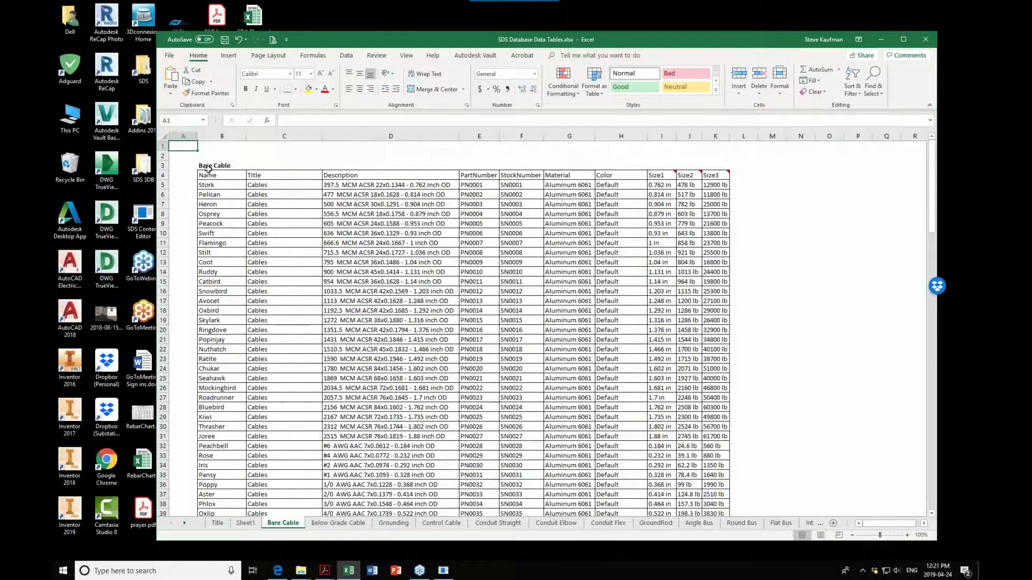
# Select the Stork through Seahawk rows on the Bare Cable sheet, then switch to the Substation Designer Content Editor.
pyautogui.moveTo(209, 165)
pyautogui.mouseDown()
pyautogui.moveTo(701, 310)
pyautogui.moveTo(713, 330)
pyautogui.mouseUp()
pyautogui.click(713, 329)
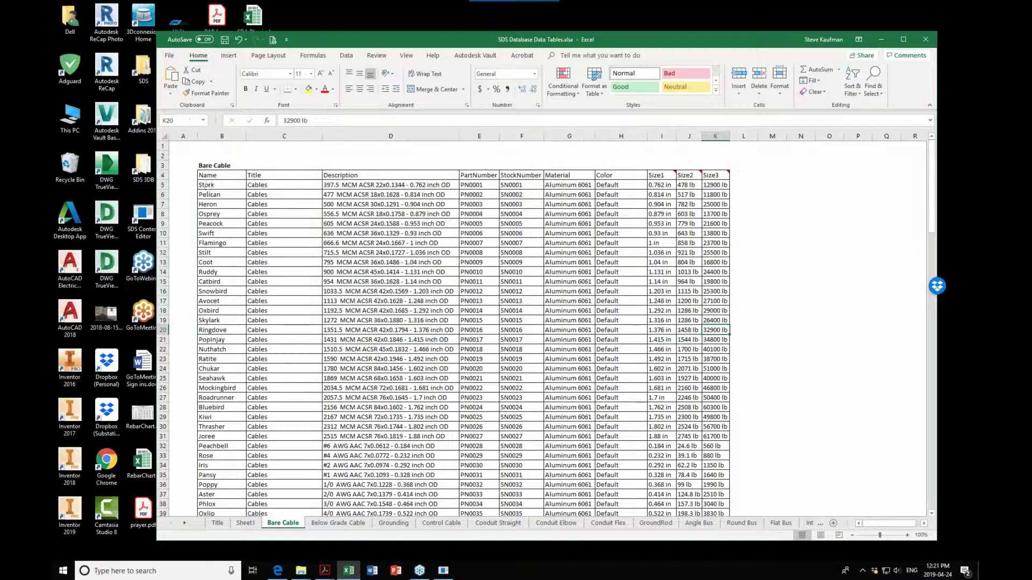
pyautogui.moveTo(206, 186); pyautogui.dragTo(713, 379)
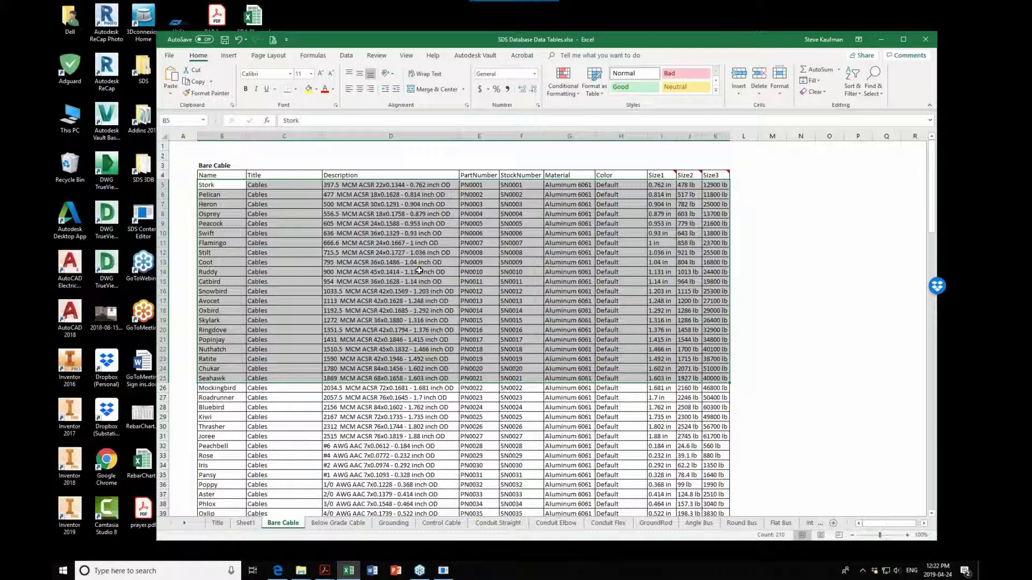
pyautogui.click(443, 571)
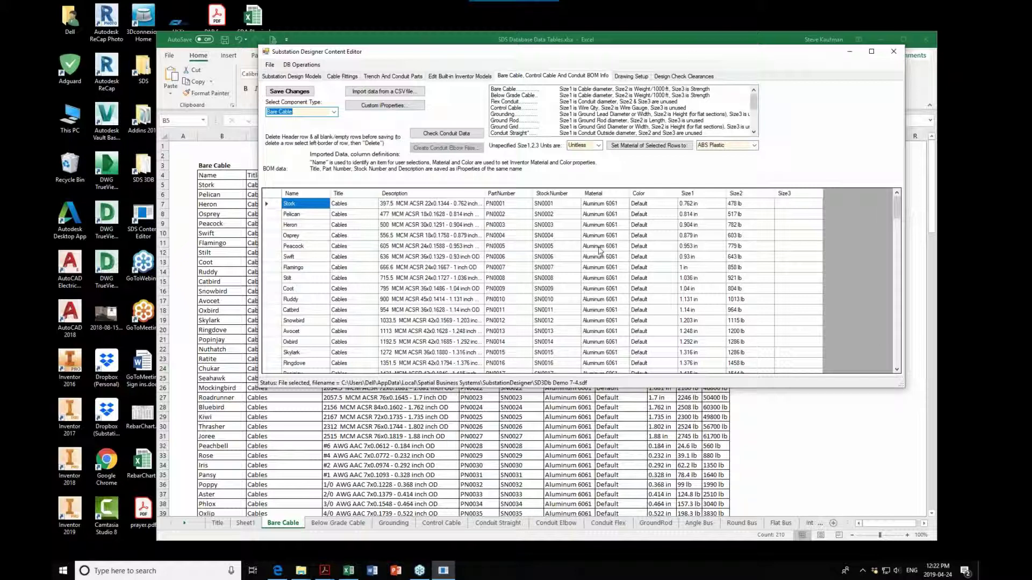
# Display the blank Sheet1 of the Excel workbook and move the Excel window aside.
pyautogui.click(245, 524)
pyautogui.click(297, 288)
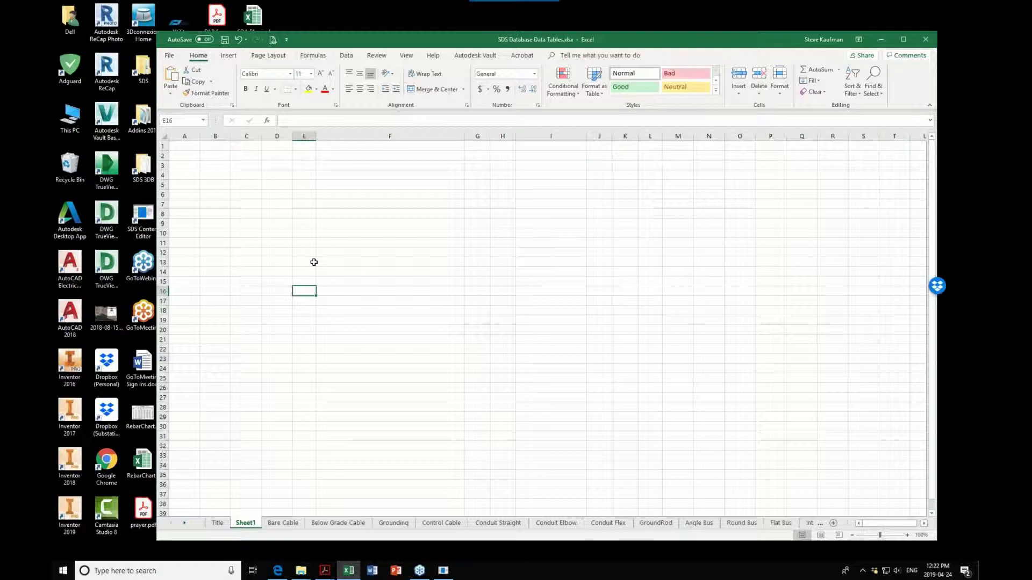
pyautogui.click(293, 526)
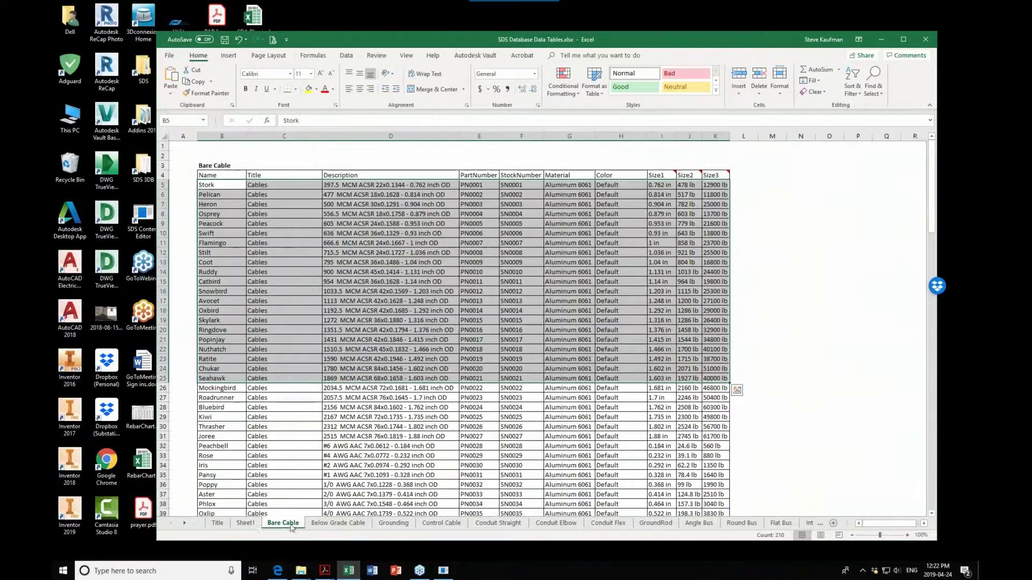
pyautogui.click(247, 525)
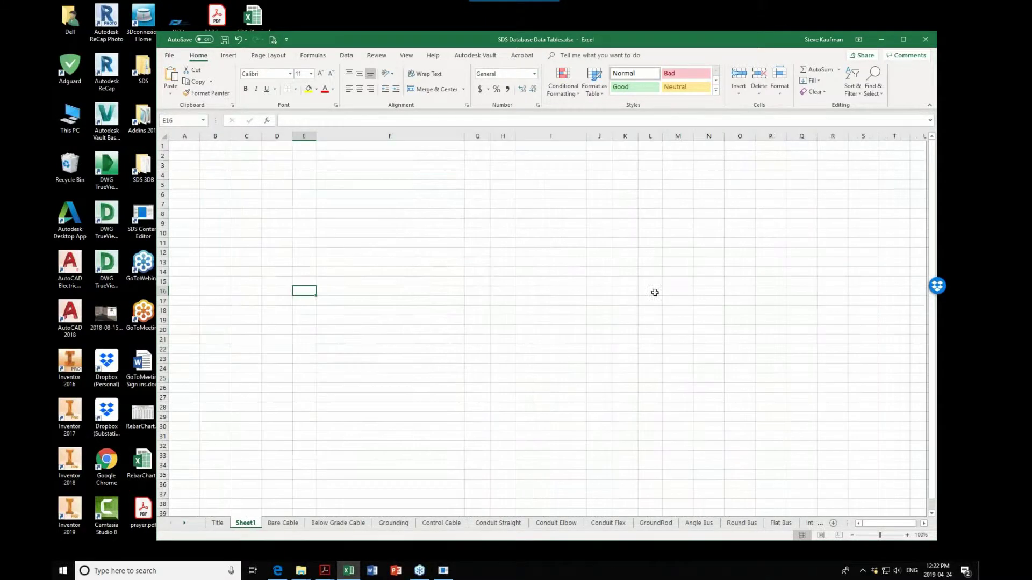
pyautogui.moveTo(744, 42); pyautogui.dragTo(653, 53)
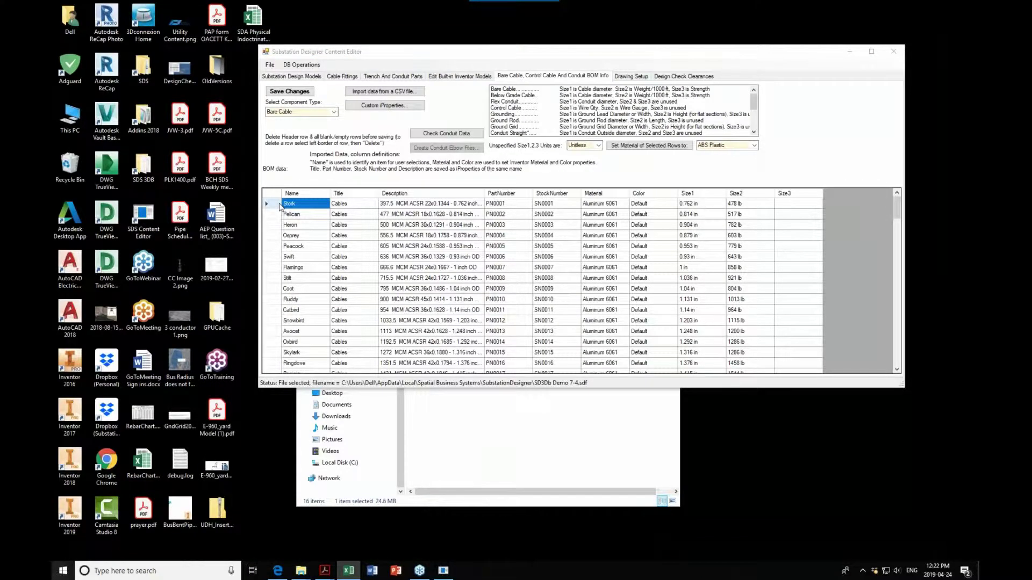
# Copy the Stork through Stilt rows from the Content Editor's Bare Cable table and paste them into Sheet1 in Excel at cell C5.
pyautogui.moveTo(279, 208); pyautogui.dragTo(603, 282)
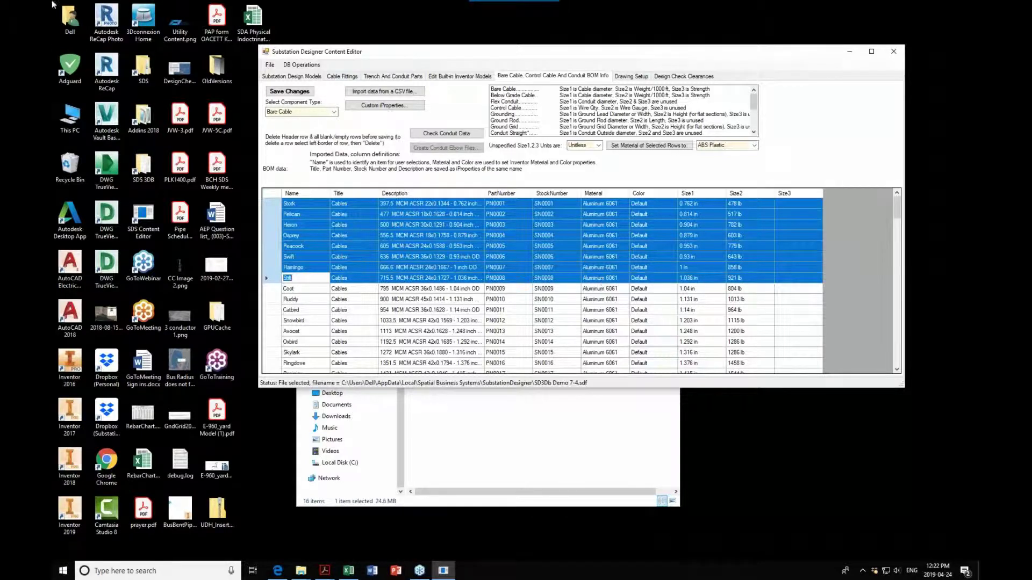
pyautogui.hotkey('alt', 'Tab')
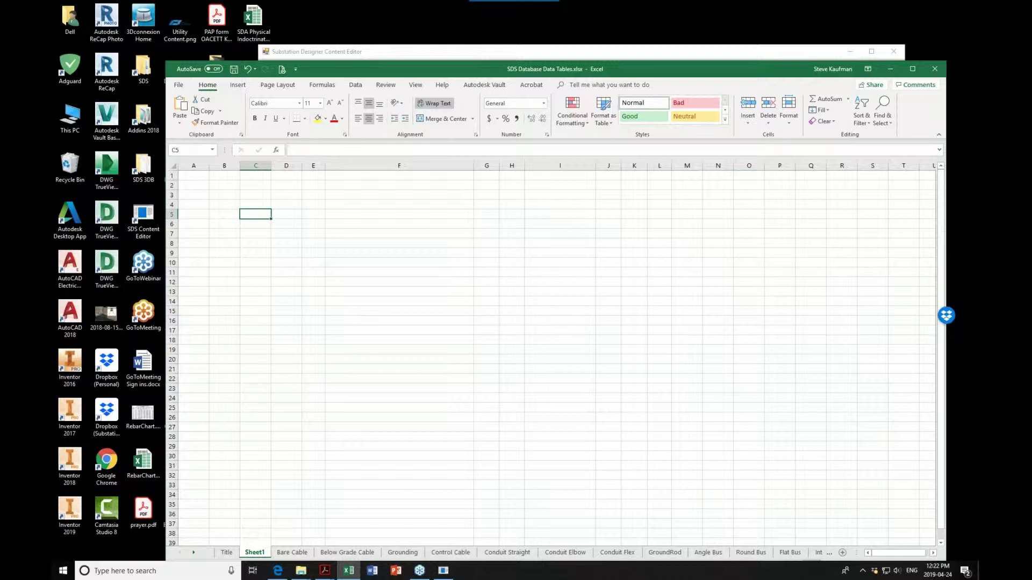
pyautogui.write('Stork\tCables\t397.5 MCM ACSR 22x0.1344 - 0.762 inch OD\tPN0001\tSN0001\tAluminum 6061\tDefault\t0.762 in\t478 lb Pelican\tCables\t477 MCM ACSR 18x0.1628 - 0.814 inch OD\tPN0002\tSN0002\tAluminum 6061\tDefault\t0.814 in\t517 lb Heron\tCables\t500 MCM ACSR 30x0.1291 - 0.904 inch OD\tPN0003\tSN0003\tAluminum 6061\tDefault\t0.904 in\t782 lb Osprey\tCables\t556.5 MCM ACSR 18x0.1758 - 0.879 inch OD\tPN0004\tSN0004\tAluminum 6061\tDefault\t0.879 in\t603 lb Peacock\tCables\t605 MCM ACSR 24x0.1588 - 0.953 inch OD\tPN0005\tSN0005\tAluminum 6061\tDefault\t0.953 in\t779 lb Swift\tCables\t636 MCM ACSR 36x0.1329 - 0.93 inch OD\tPN0006\tSN0006\tAluminum 6061\tDefault\t0.93 in\t643 lb Flamingo\tCables\t666.6 MCM ACSR 24x0.1667 - 1 inch OD\tPN0007\tSN0007\tAluminum 6061\tDefault\t1 in\t858 lb Stilt\tCables\t715.5 MCM ACSR 24x0.1727 - 1.036 inch OD\tPN0008\tSN0008\tAluminum 6061\tDefault\t1.036 in\t921 lb')
pyautogui.click(382, 348)
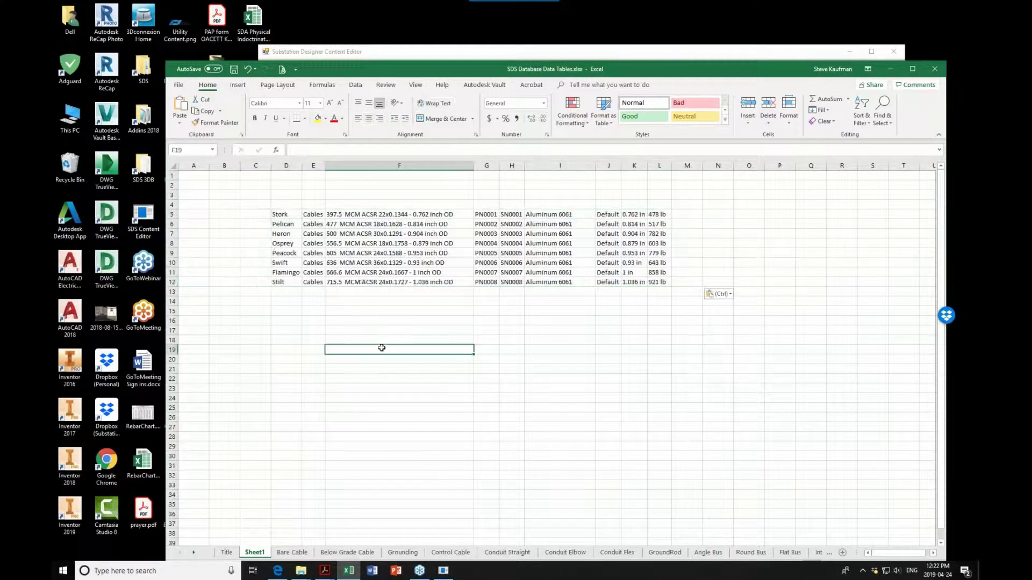
# Change the Title of the Stork row in cell E5 to SBS.
pyautogui.click(308, 215)
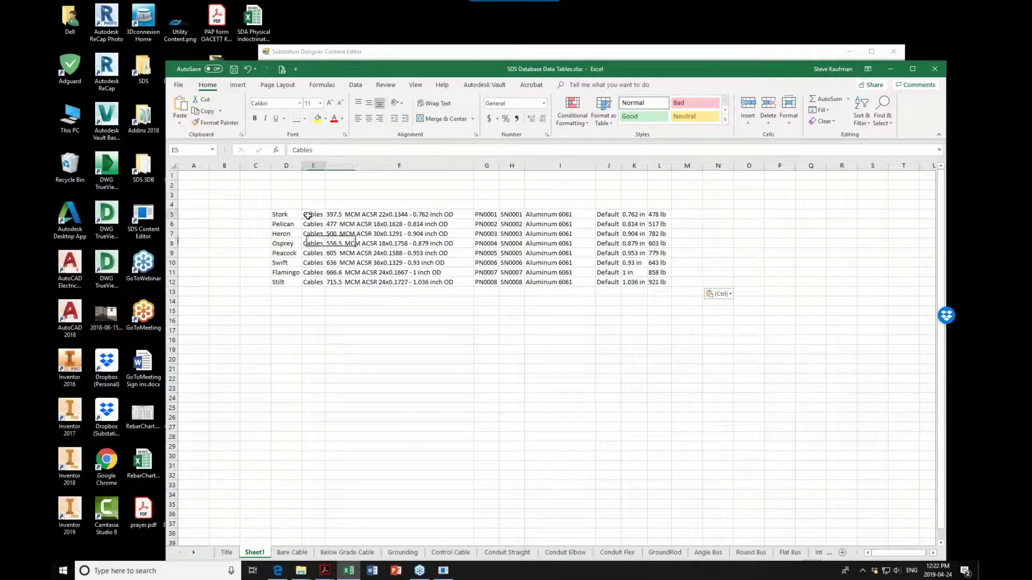
pyautogui.press('F2')
pyautogui.press('BackSpace')
pyautogui.press('BackSpace')
pyautogui.press('BackSpace')
pyautogui.press('BackSpace')
pyautogui.press('BackSpace')
pyautogui.press('BackSpace')
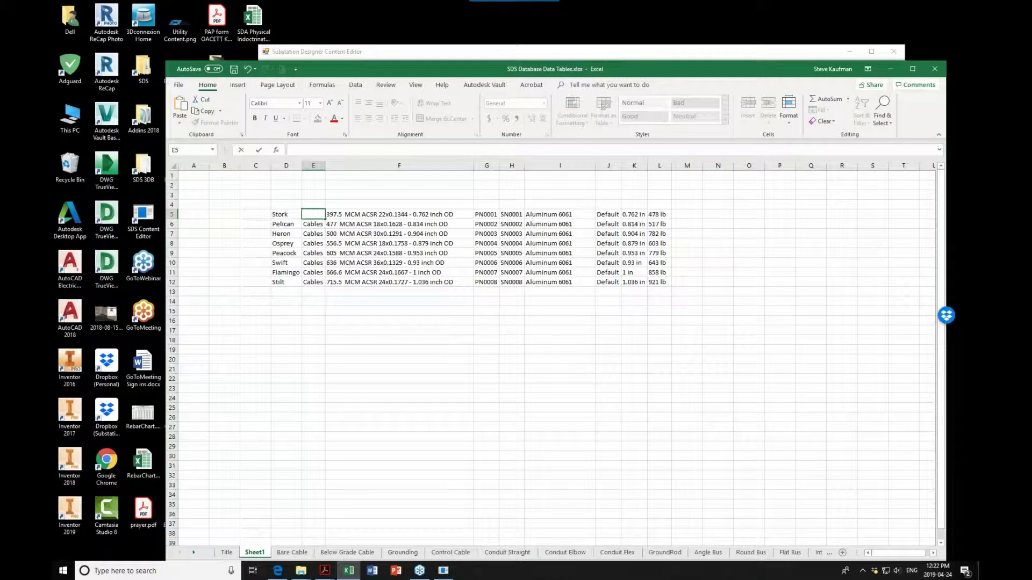
pyautogui.write('SBS')
pyautogui.click(286, 320)
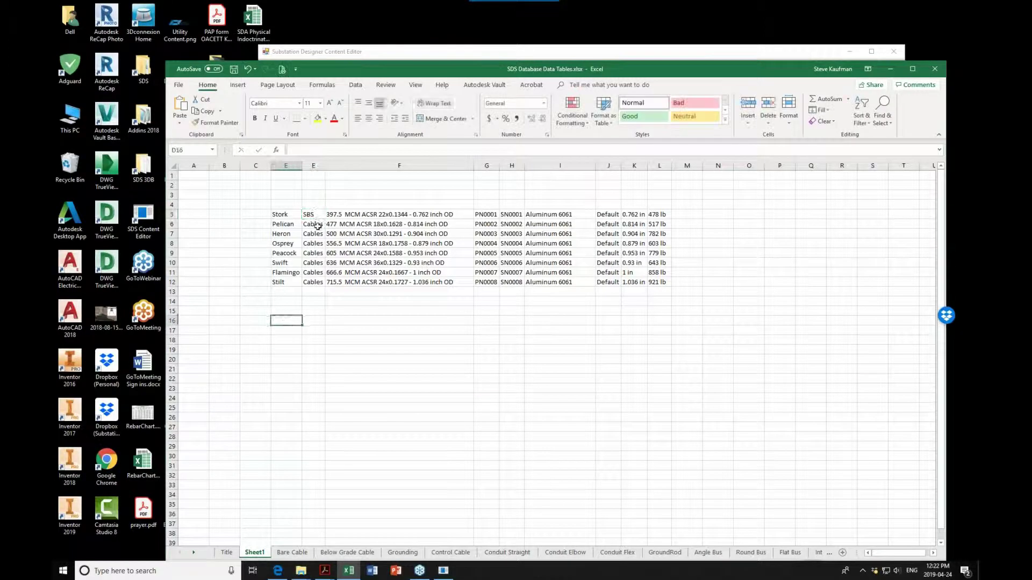
# Fill the SBS title down column E from the Stork row through the Stilt row.
pyautogui.click(317, 218)
pyautogui.moveTo(325, 221); pyautogui.dragTo(326, 284)
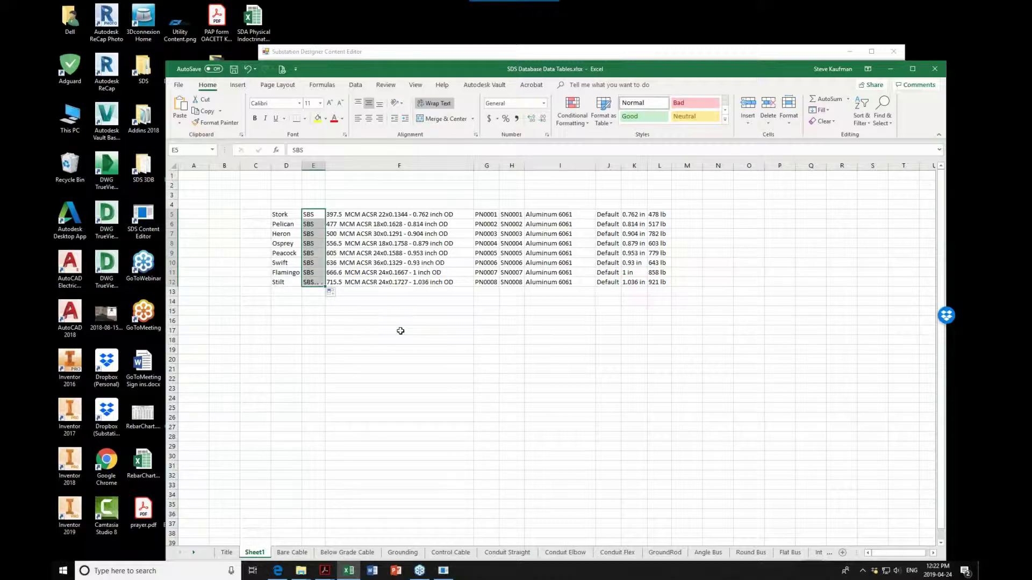
pyautogui.click(553, 328)
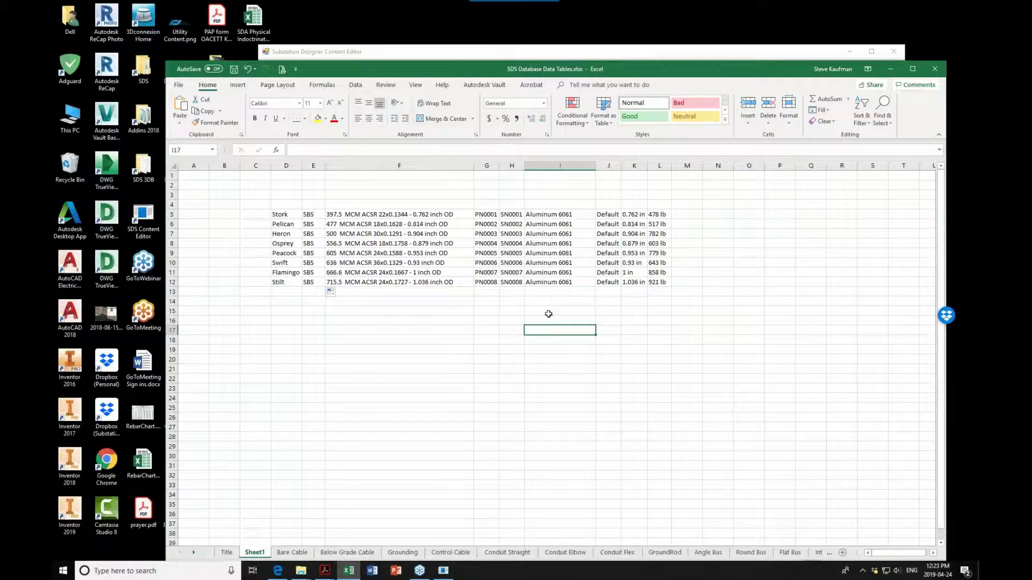
pyautogui.click(401, 330)
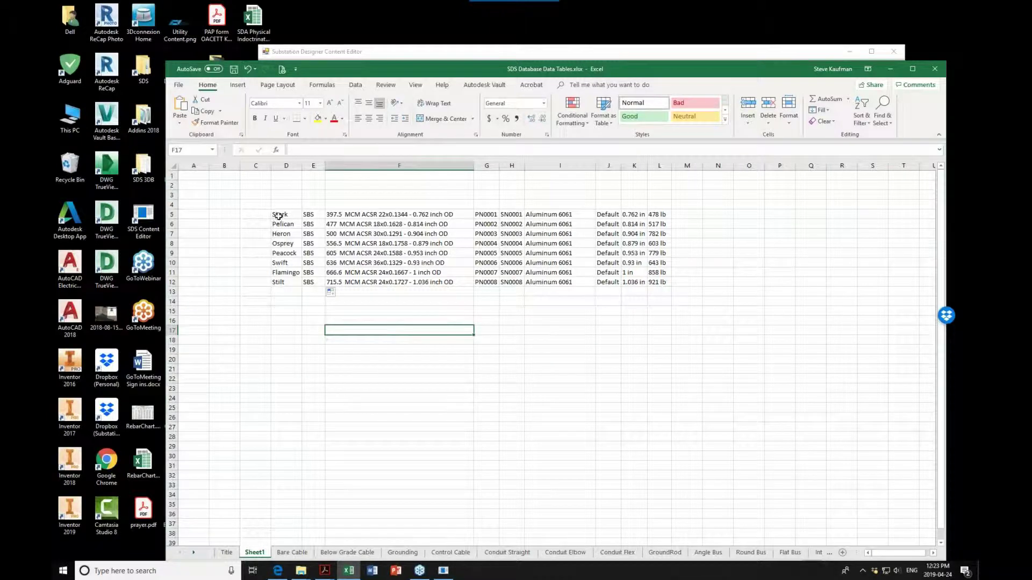
# Copy the Stork through Stilt rows from Sheet1 and paste them as new rows at the end of the Content Editor's Bare Cable table.
pyautogui.moveTo(279, 215); pyautogui.dragTo(664, 281)
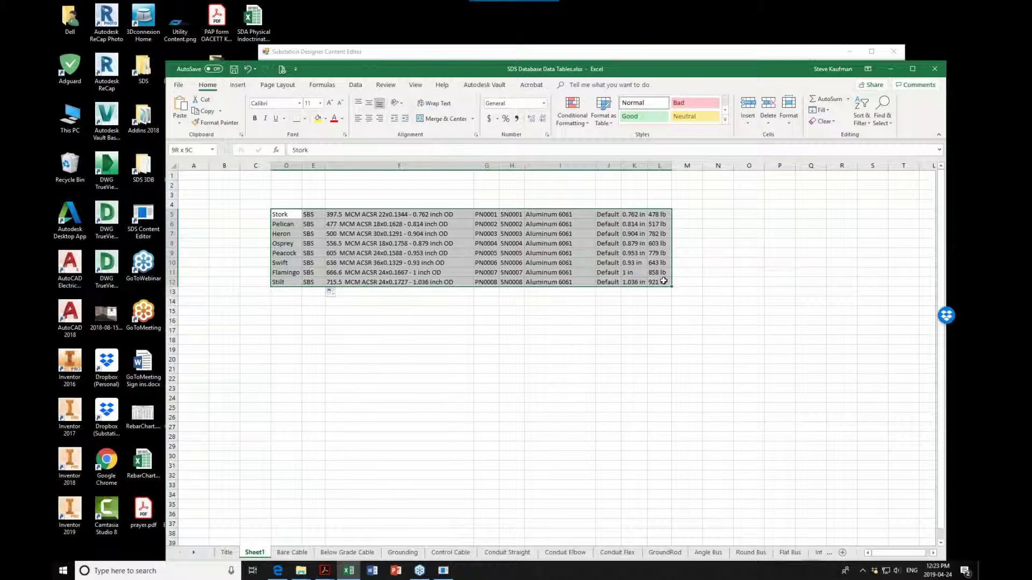
pyautogui.hotkey('ctrl', 'c')
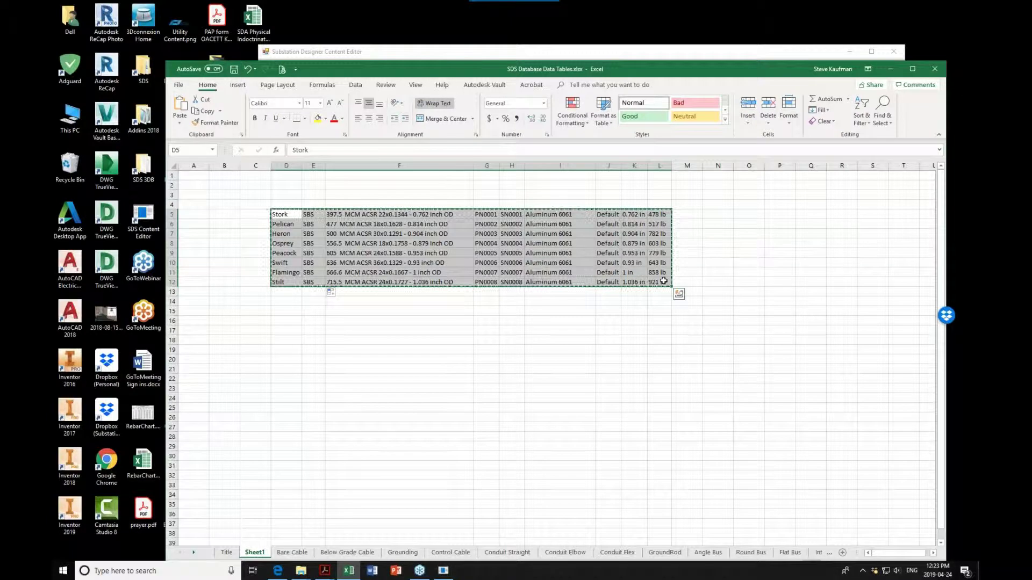
pyautogui.click(752, 53)
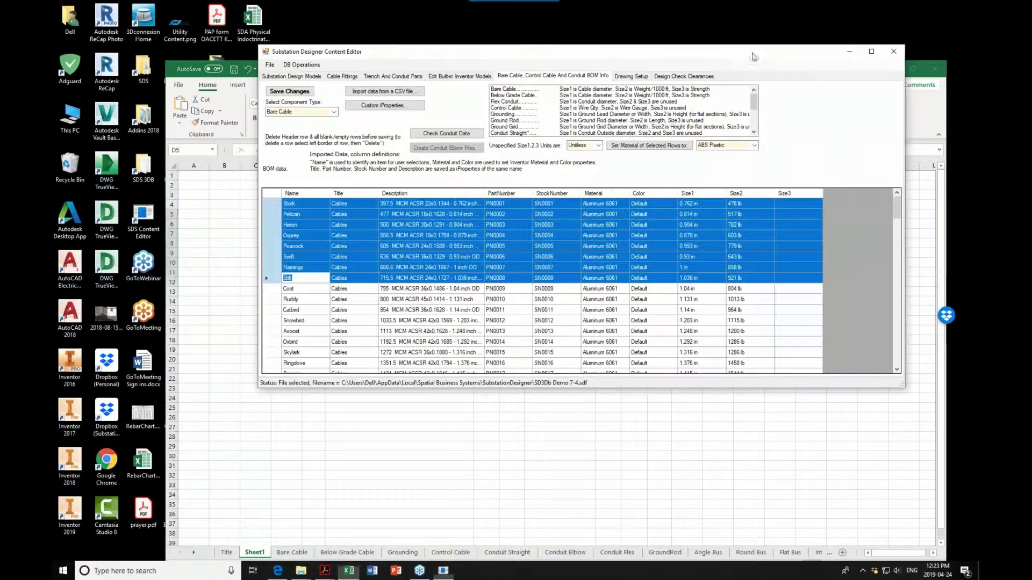
pyautogui.scroll(-18, 532, 251)
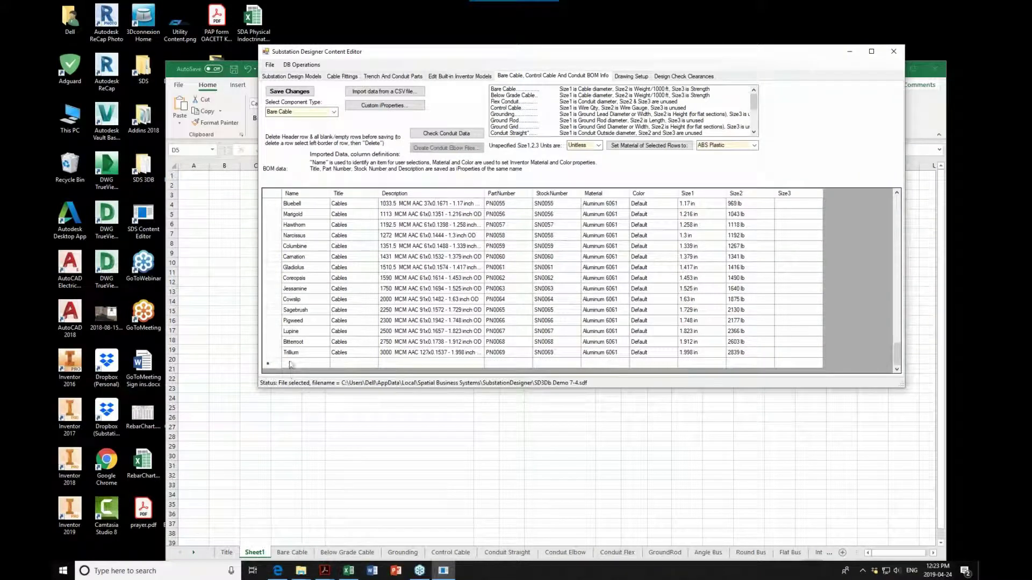
pyautogui.click(288, 364)
pyautogui.write('a')
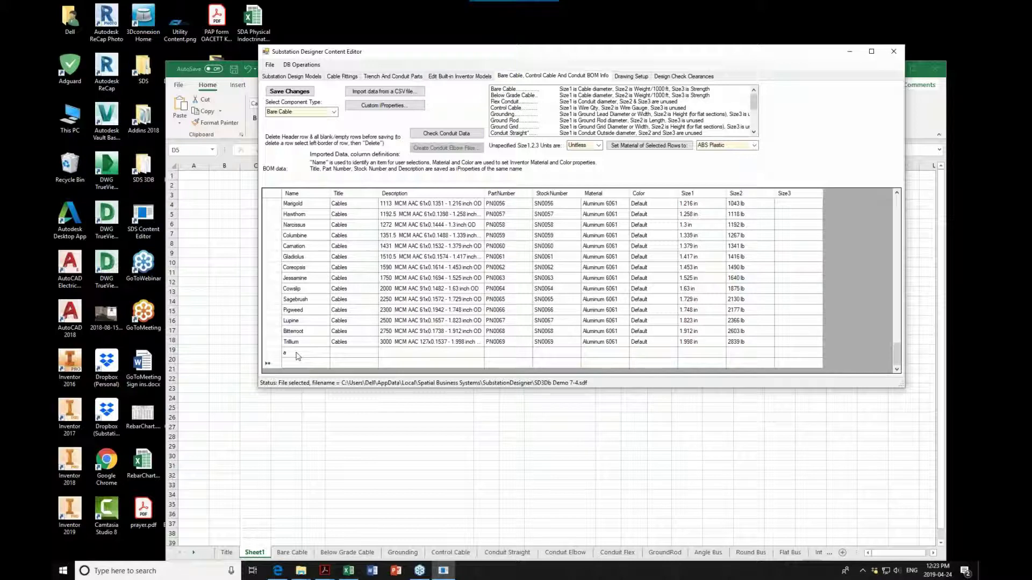
pyautogui.click(290, 353)
pyautogui.hotkey('ctrl', 'v')
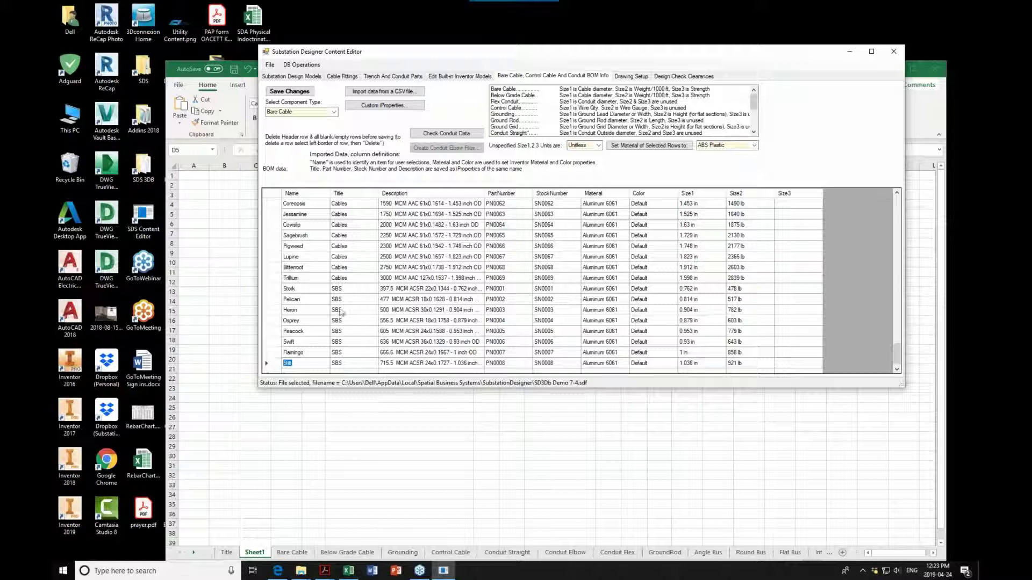
# Check the Title values of the rows appended to the Bare Cable table.
pyautogui.click(342, 291)
pyautogui.click(352, 302)
pyautogui.click(352, 312)
pyautogui.click(350, 332)
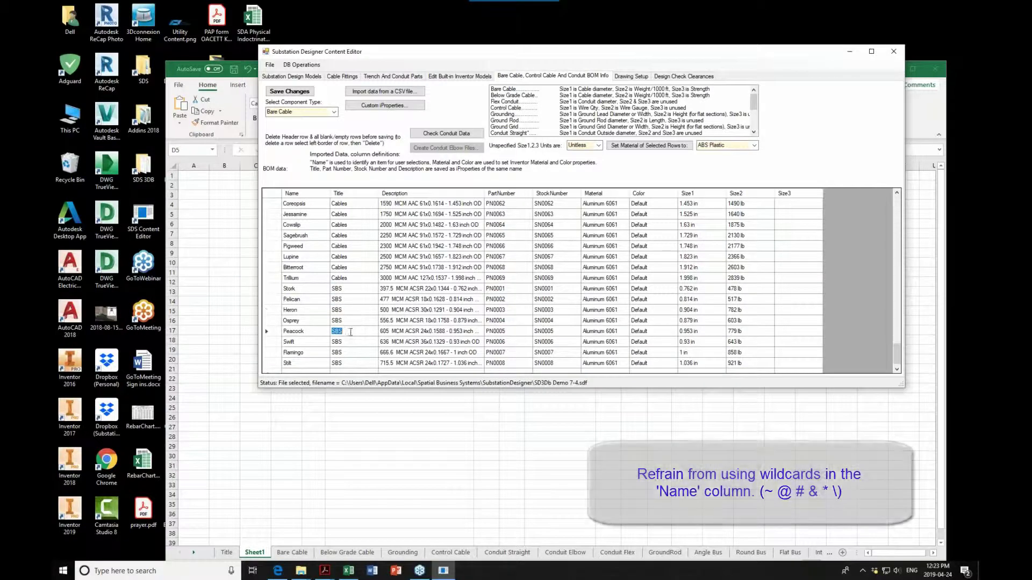
pyautogui.click(351, 342)
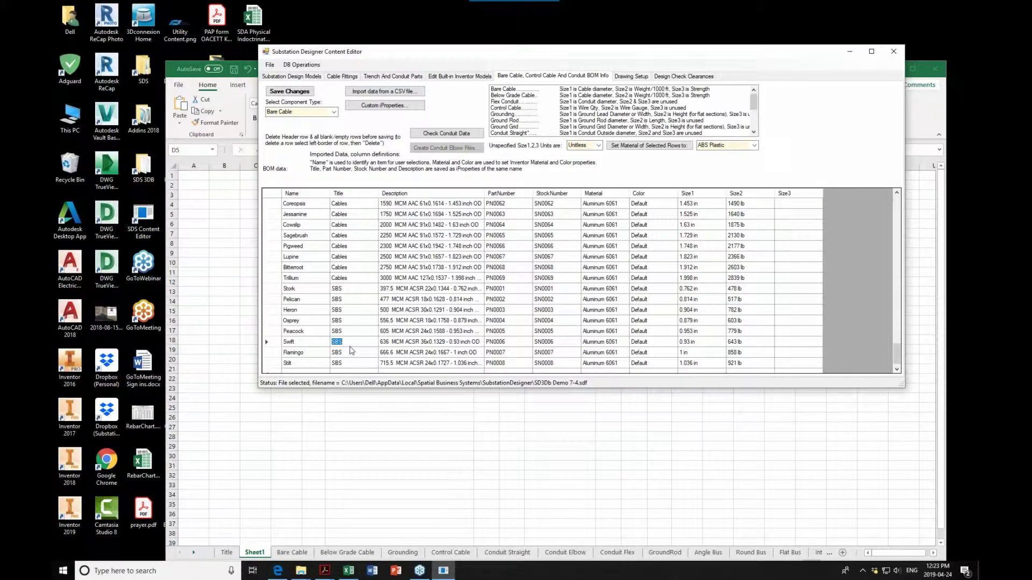
# Switch back to Excel and examine the data on the Bare Cable sheet.
pyautogui.click(349, 571)
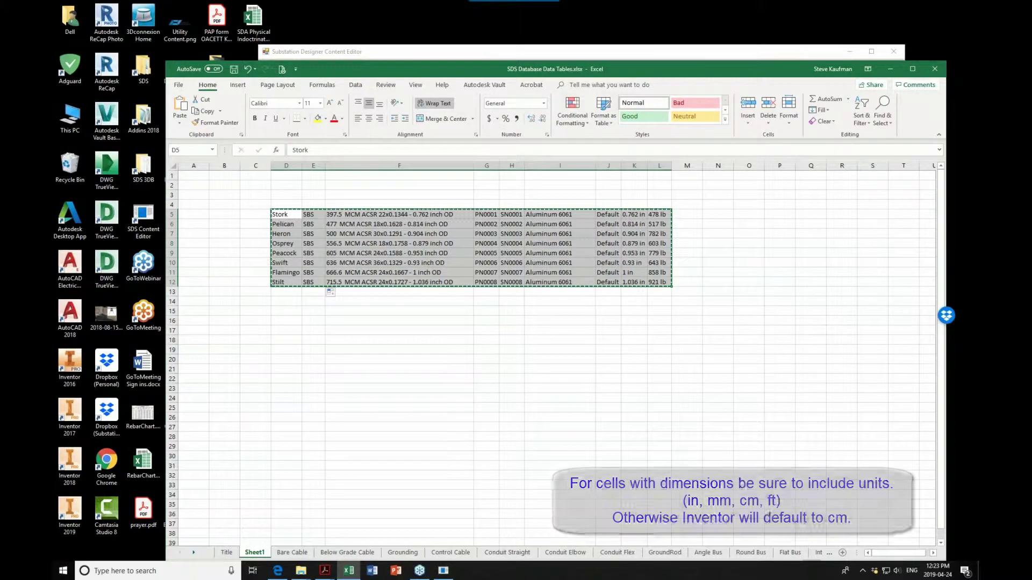
pyautogui.click(398, 387)
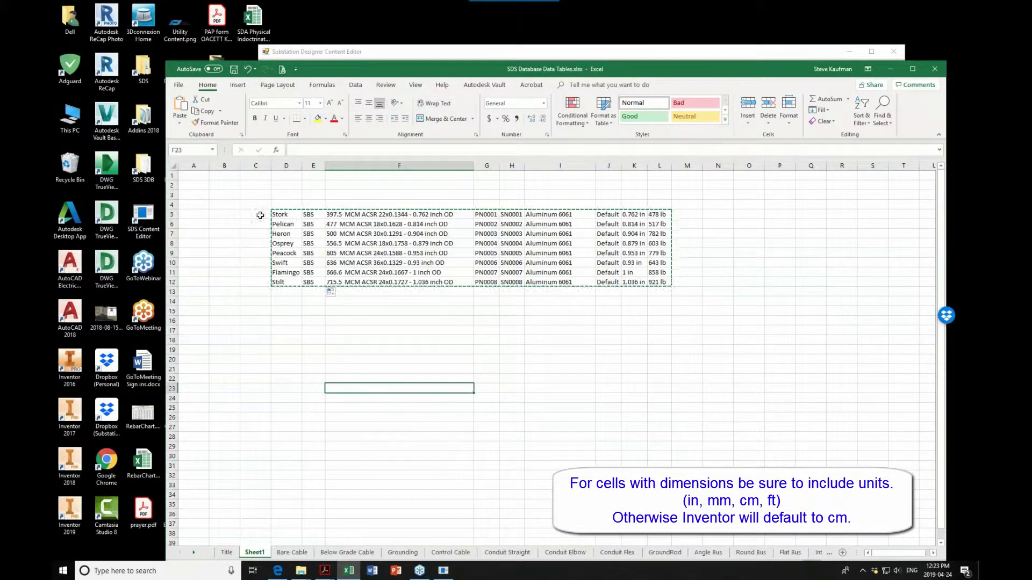
pyautogui.click(295, 553)
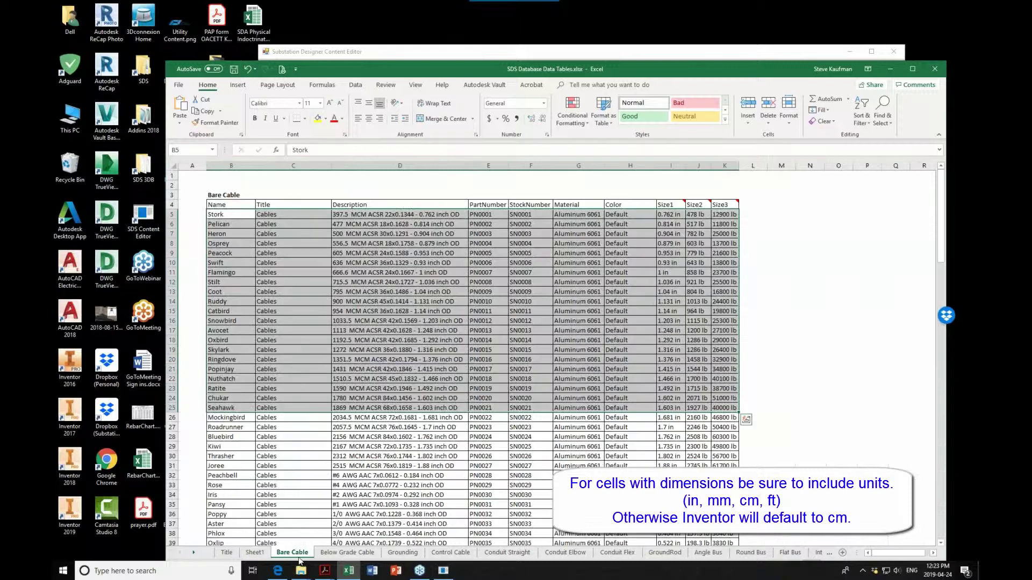
pyautogui.click(312, 362)
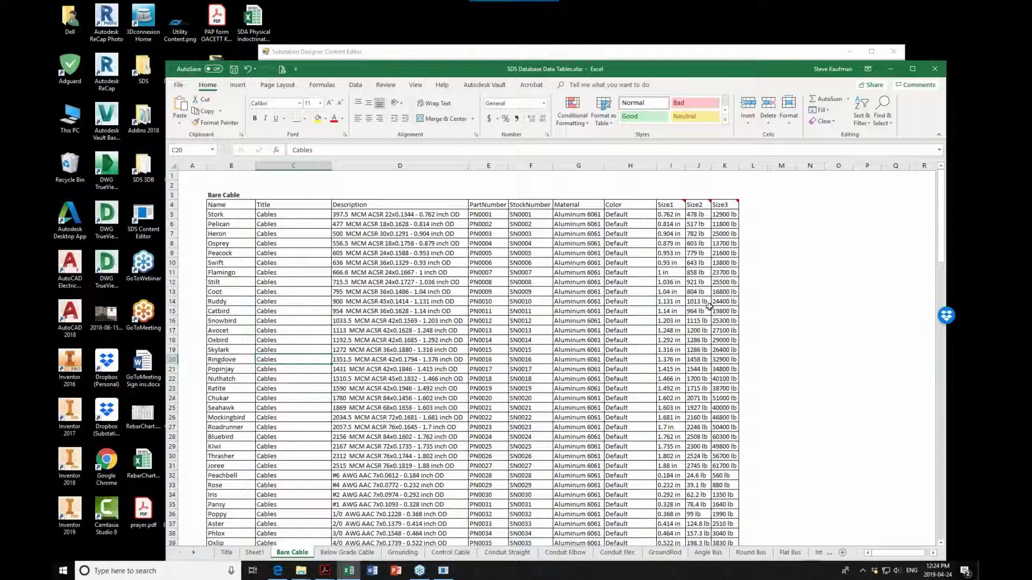
# View the Below Grade Cable, Grounding, Control Cable and Conduit Straight sheets of the workbook.
pyautogui.click(365, 553)
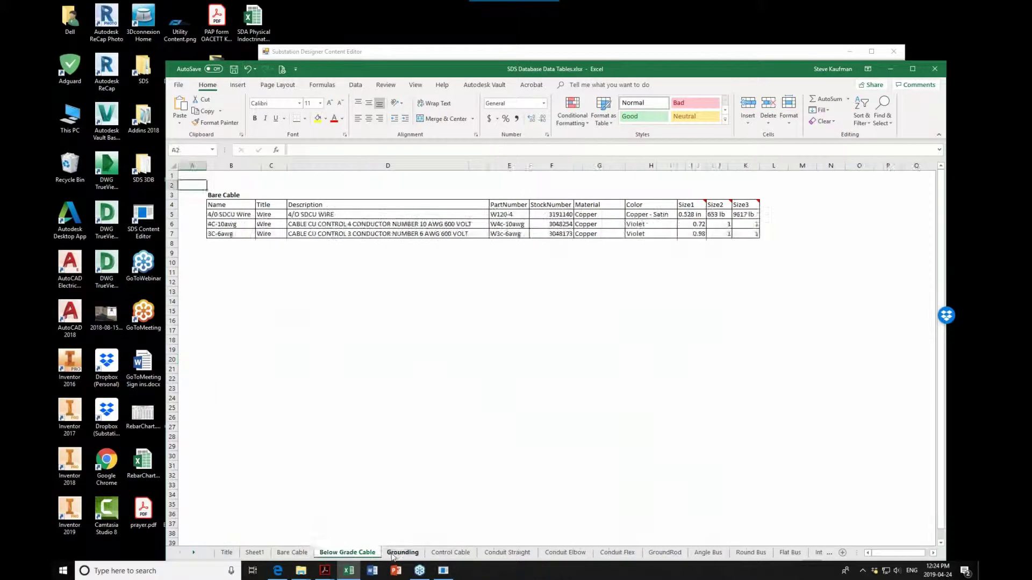
pyautogui.click(403, 554)
pyautogui.click(439, 553)
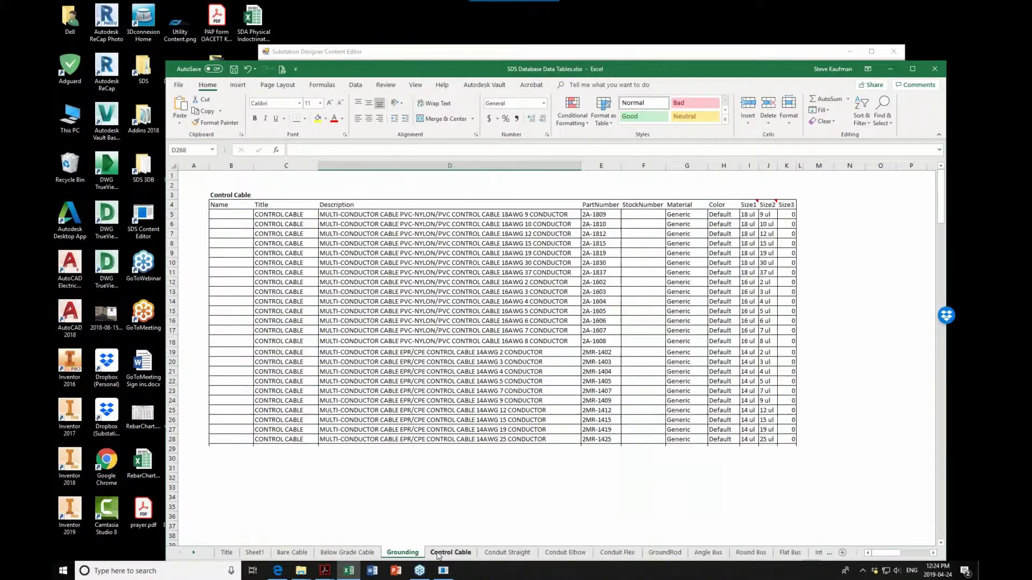
pyautogui.click(491, 553)
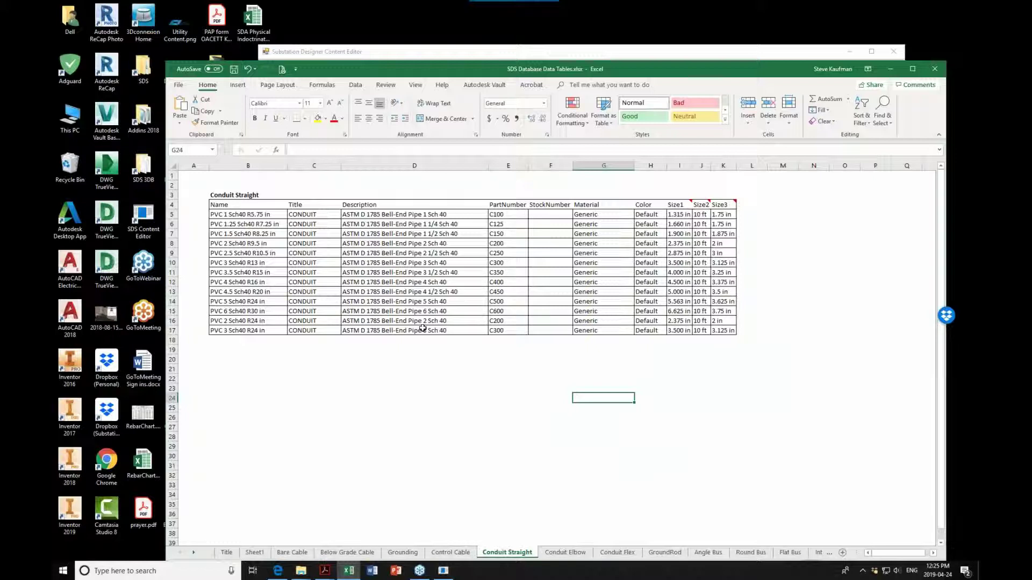
# Switch to the Content Editor, list the Conduit Straight components, and widen the Name column to fit the full names.
pyautogui.click(518, 48)
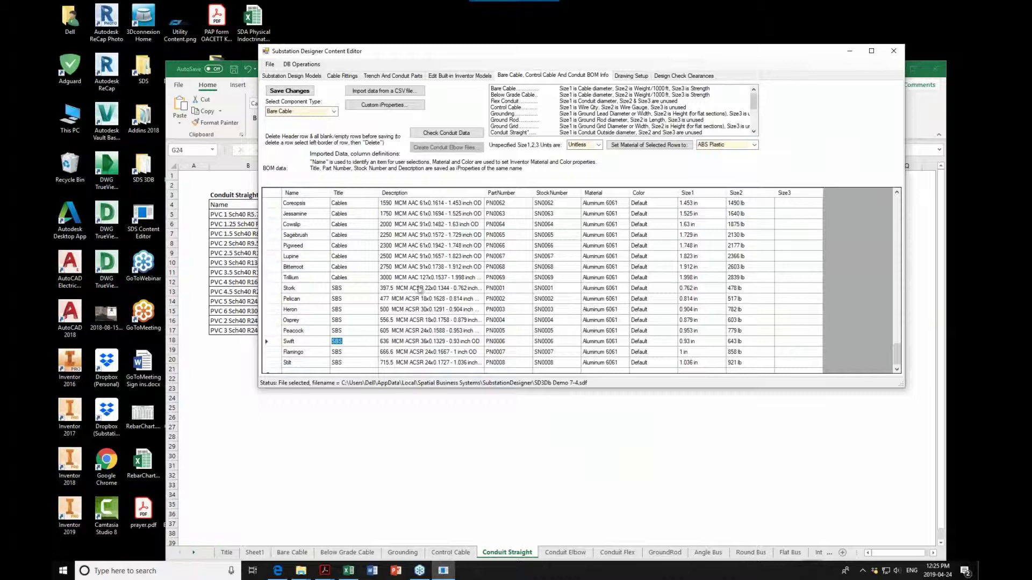
pyautogui.click(333, 111)
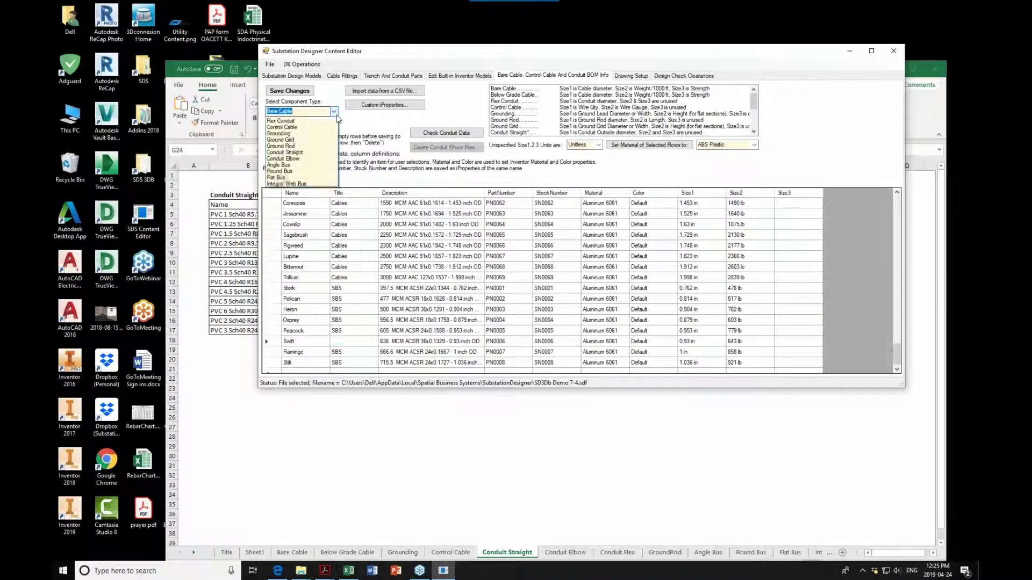
pyautogui.click(325, 165)
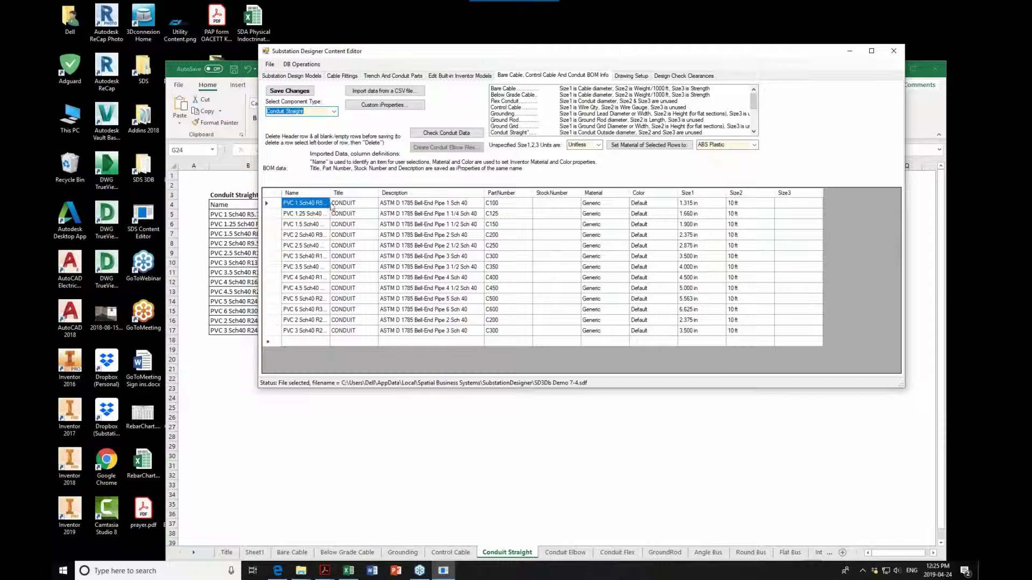
pyautogui.click(329, 204)
pyautogui.moveTo(378, 193); pyautogui.dragTo(358, 195)
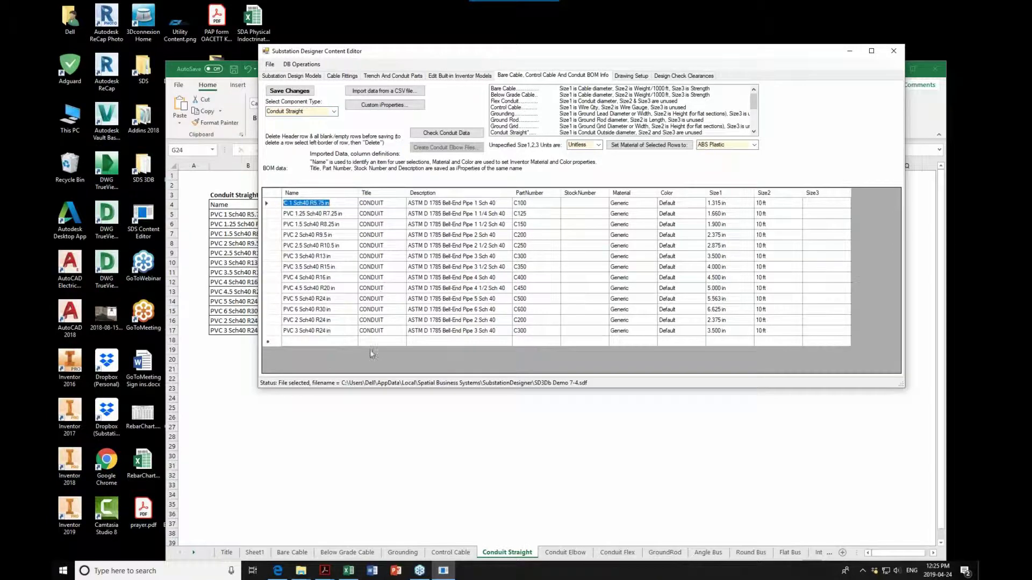
# Compare the names of the larger Conduit Straight entries, from PVC 4.5 Sch40 to PVC 2 Sch40 R24 in, with the first row.
pyautogui.click(336, 288)
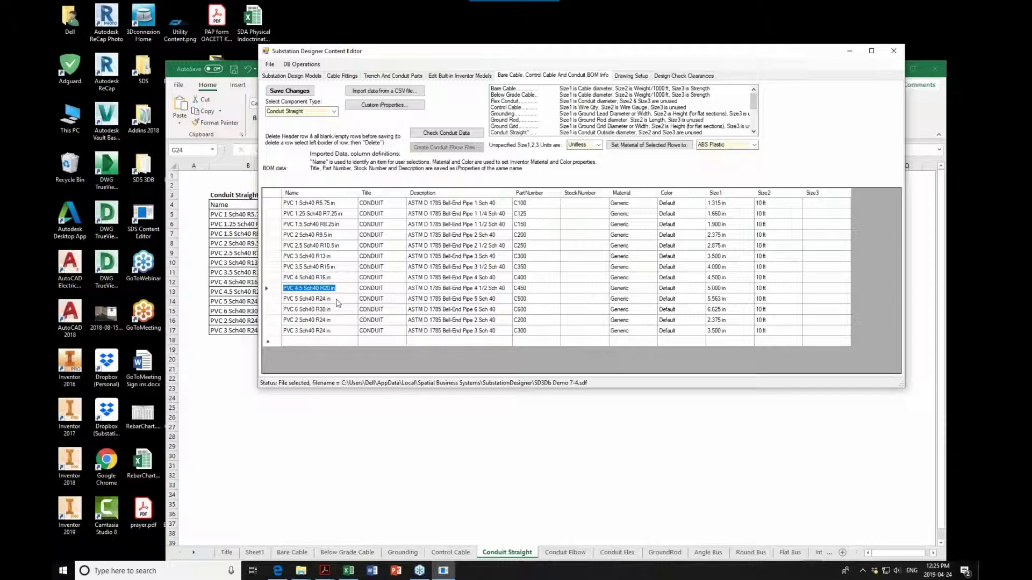
pyautogui.click(337, 299)
pyautogui.click(338, 310)
pyautogui.click(338, 320)
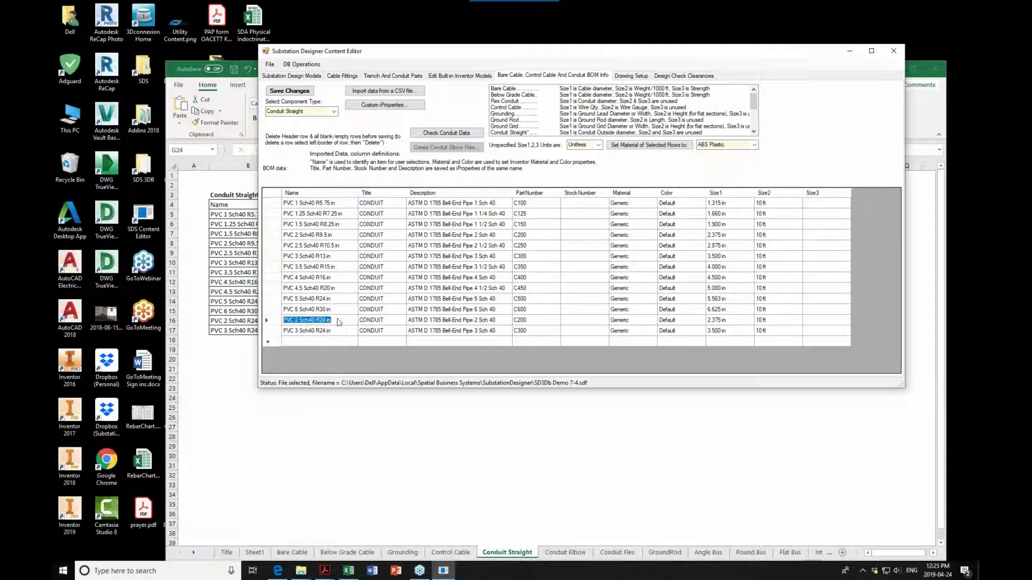
pyautogui.click(337, 203)
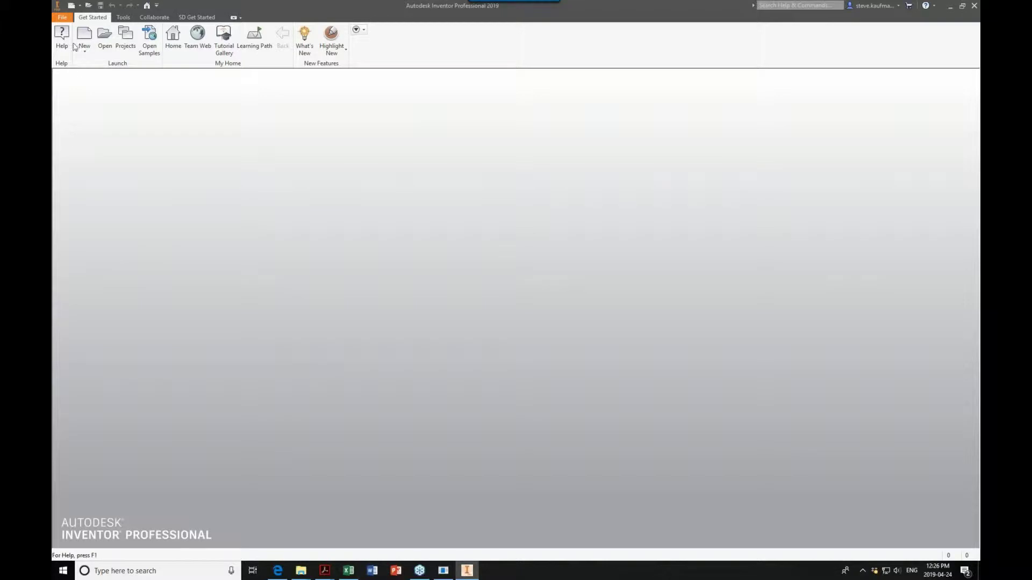
# Open SD_DemoAssembly.iam in Inventor and view the default rigid conduit sizes offered in the Below Grade Settings, leaving them unsaved.
pyautogui.click(63, 17)
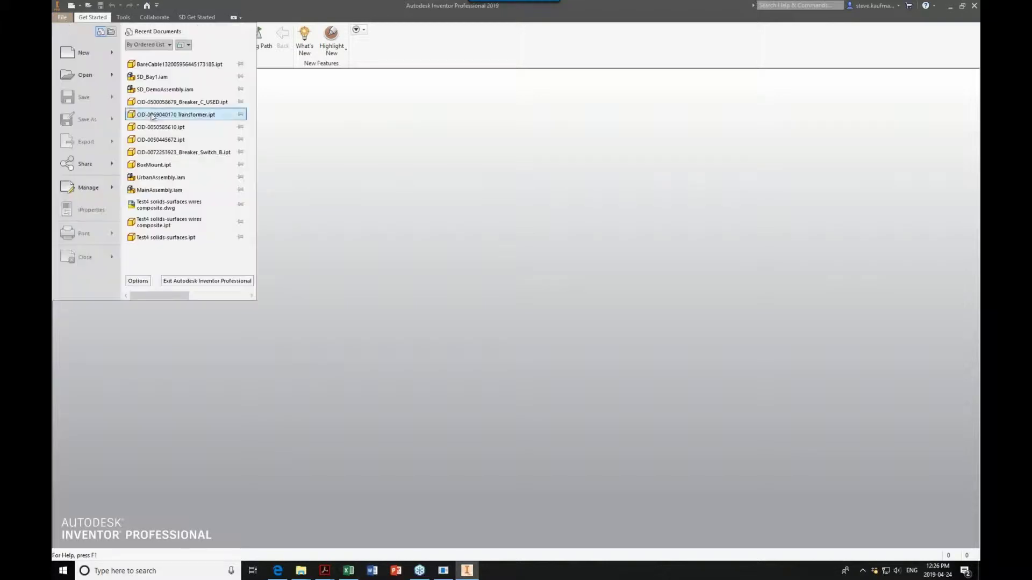
pyautogui.click(159, 90)
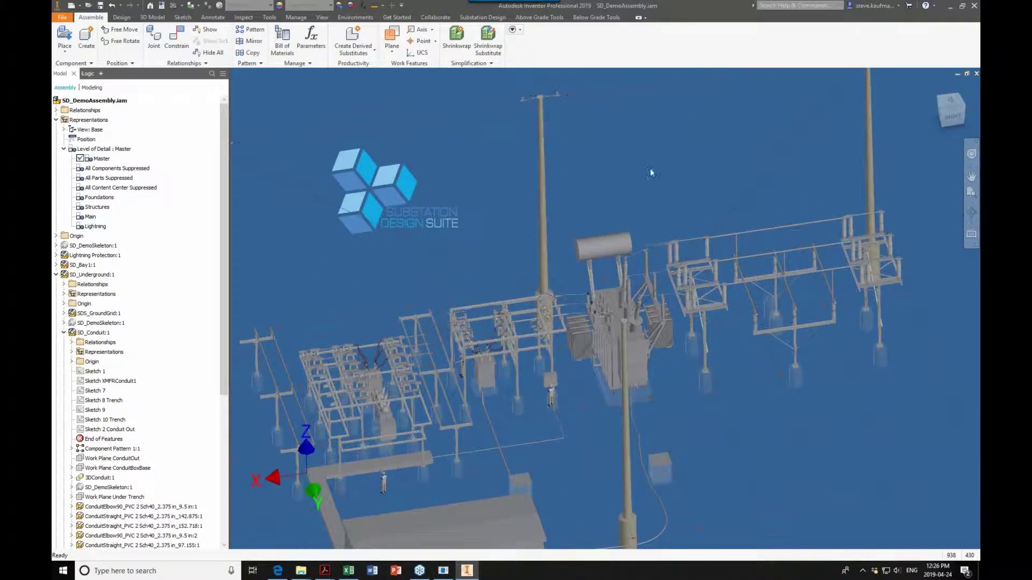
pyautogui.click(590, 20)
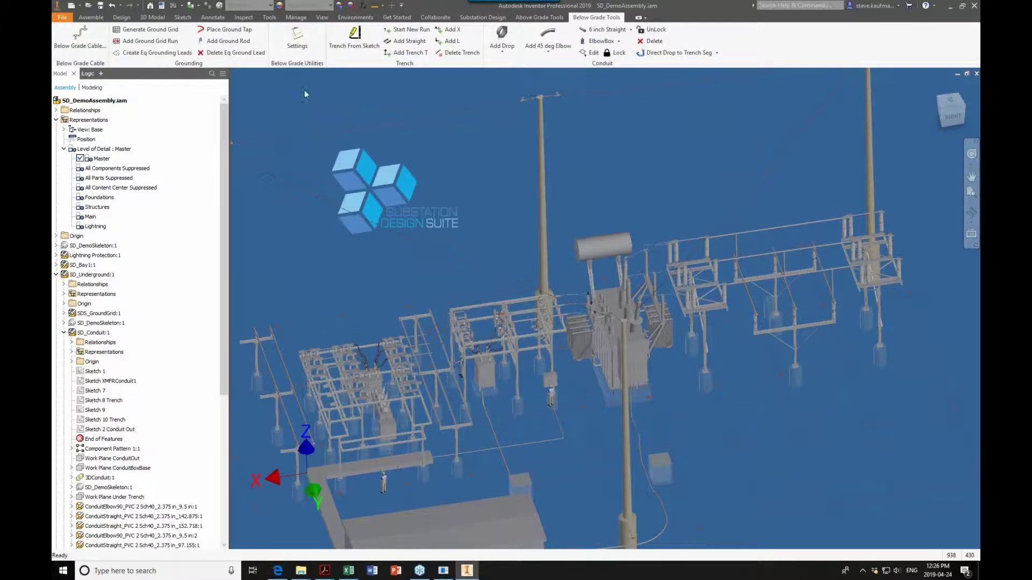
pyautogui.click(297, 39)
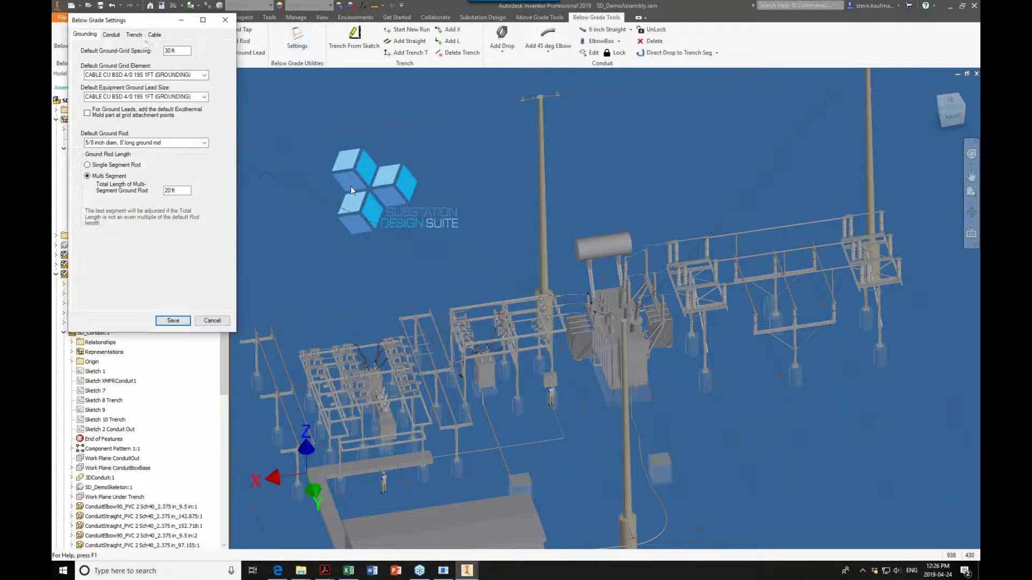
pyautogui.click(111, 34)
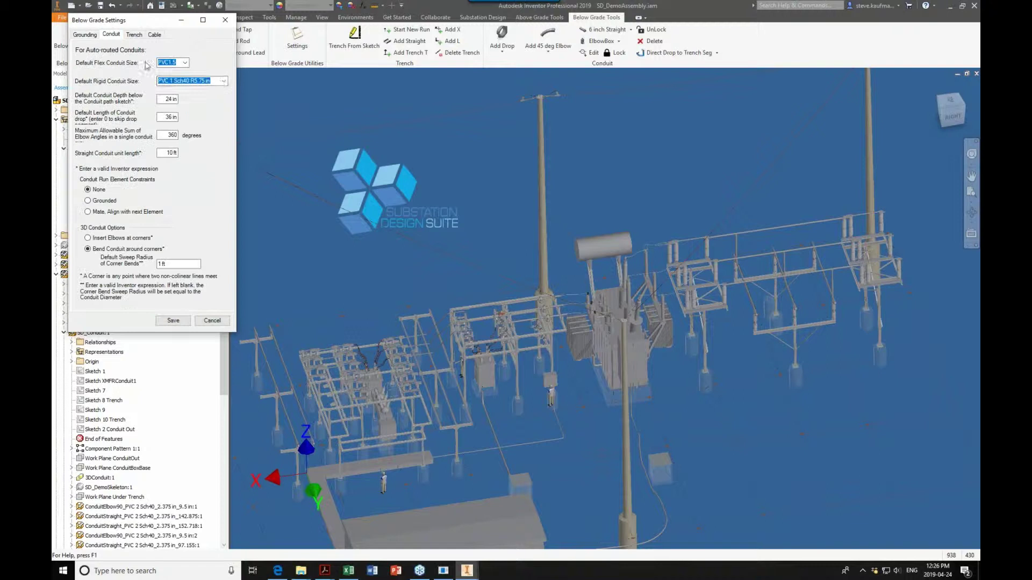
pyautogui.click(222, 80)
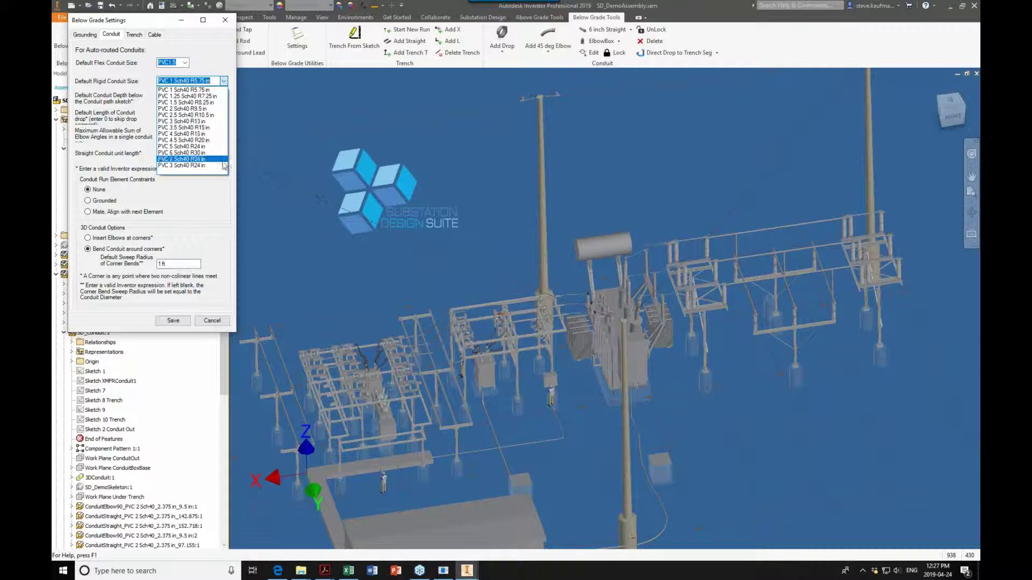
pyautogui.click(223, 80)
pyautogui.click(228, 21)
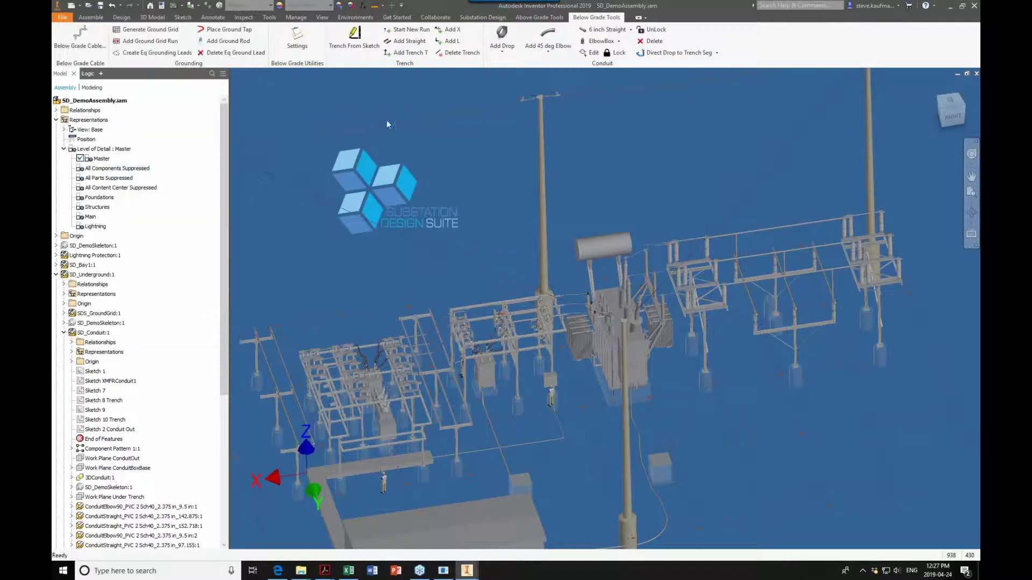
# View the default new cable sizes offered in the Above Ground Settings and close them without saving.
pyautogui.click(538, 17)
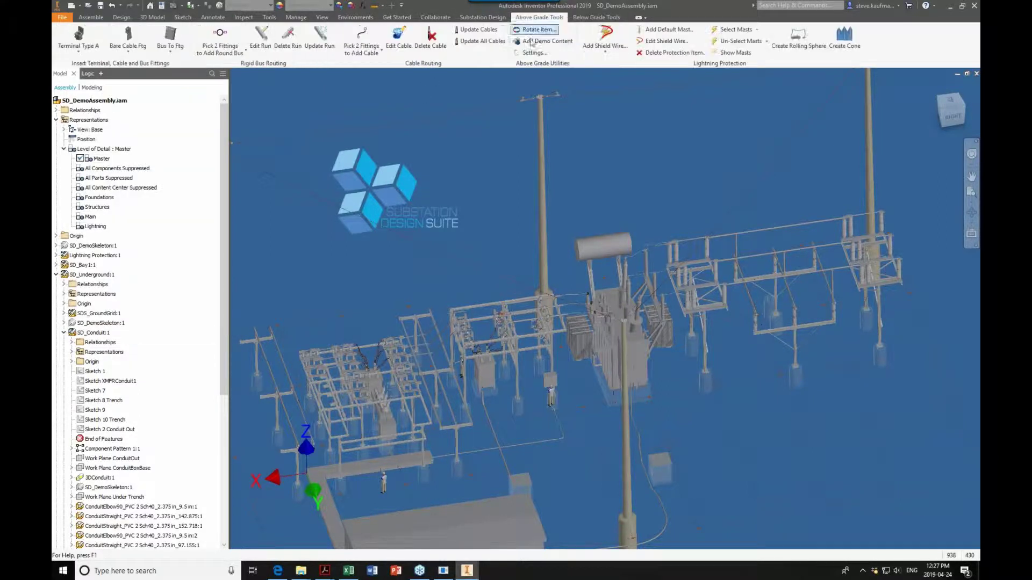
pyautogui.click(532, 53)
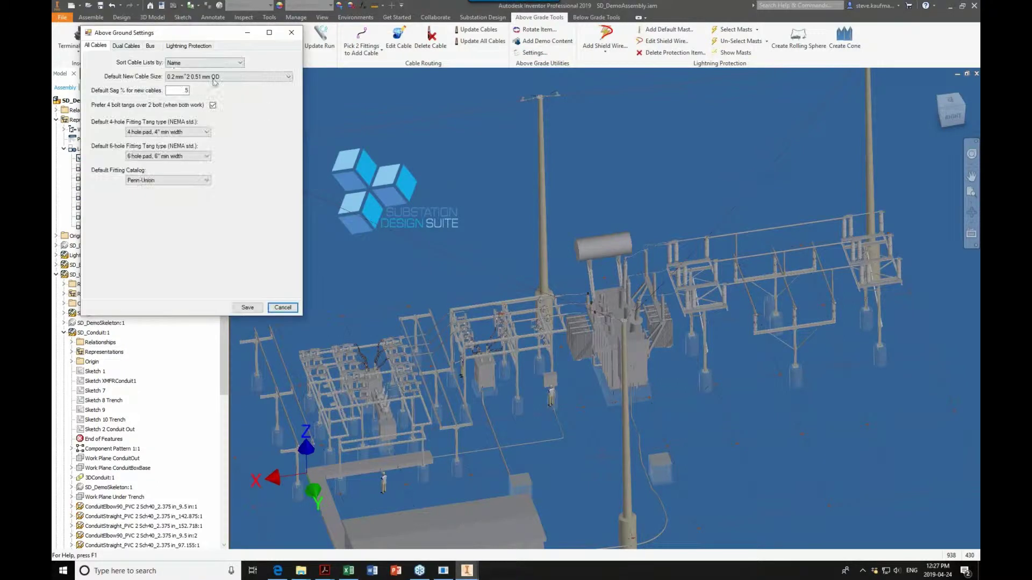
pyautogui.click(214, 78)
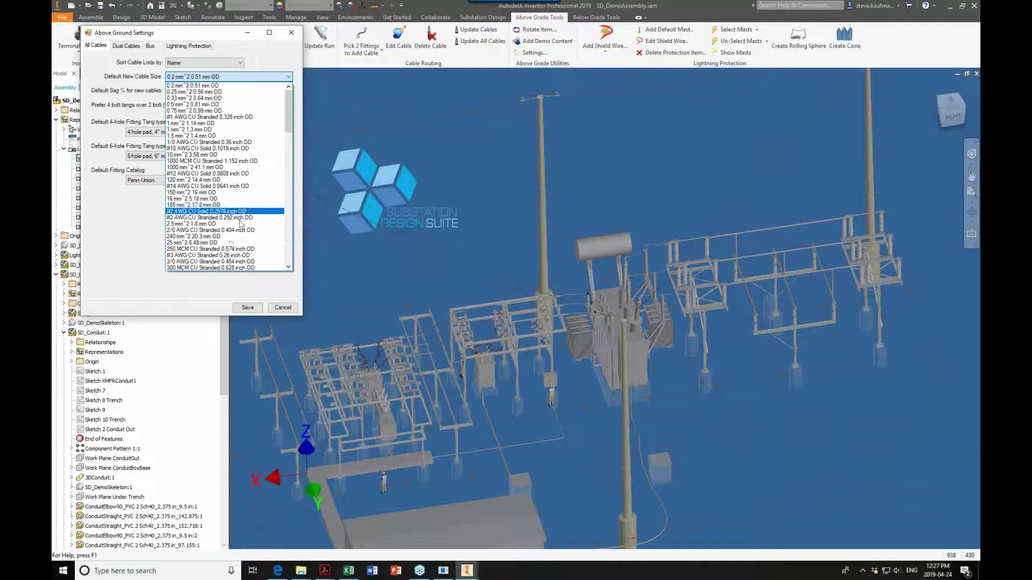
pyautogui.click(281, 310)
pyautogui.click(281, 311)
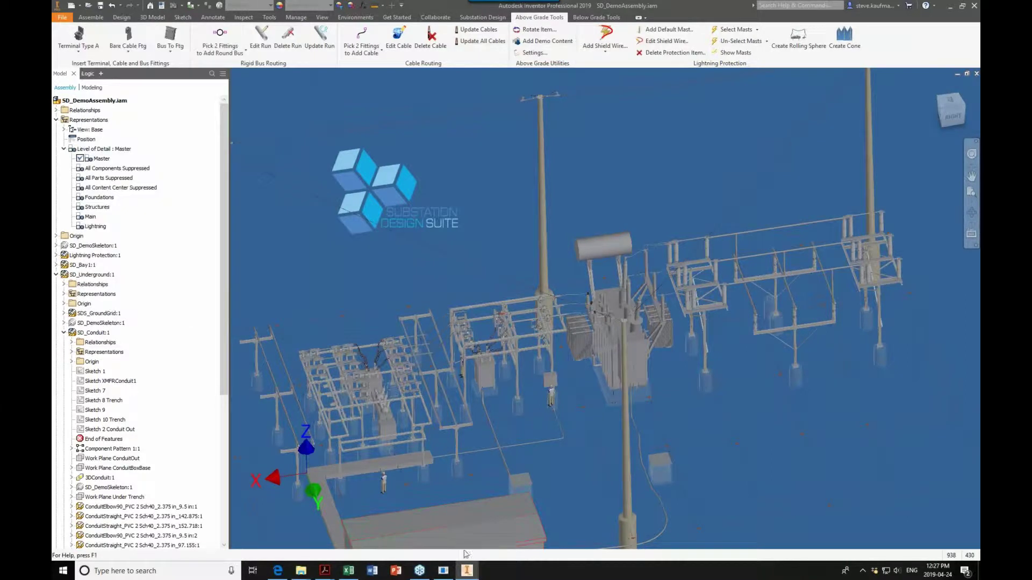
# Switch to the Content Editor and add two custom iProperties named SBS1 and SBS2.
pyautogui.click(444, 570)
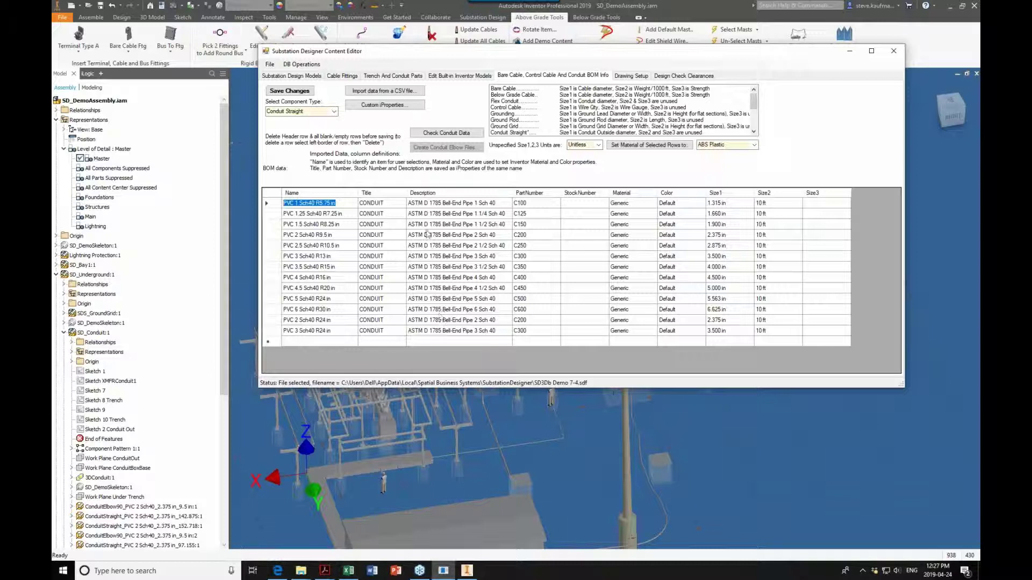
pyautogui.click(379, 106)
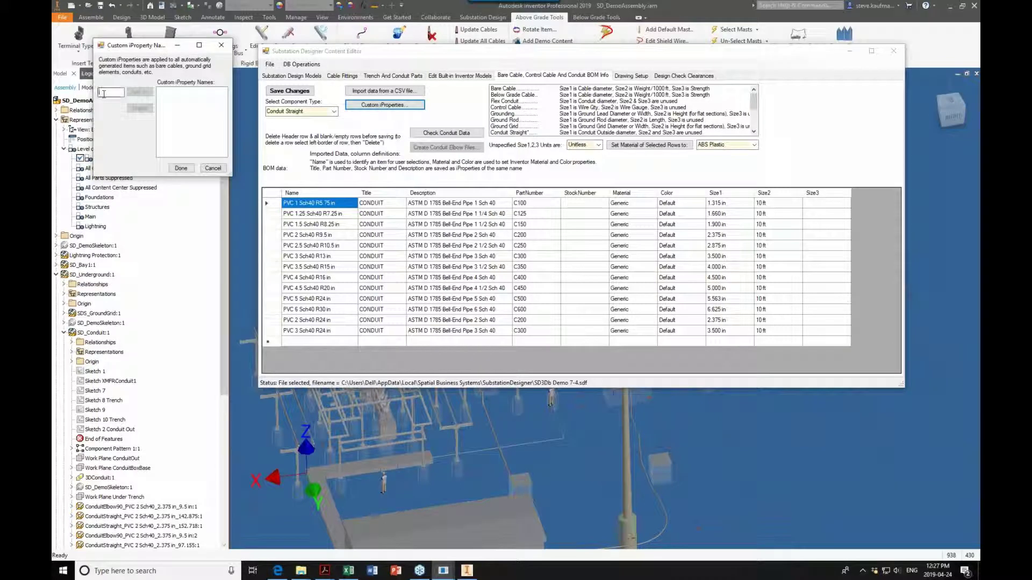
pyautogui.write('SBS1')
pyautogui.click(135, 92)
pyautogui.click(109, 92)
pyautogui.write('SBS')
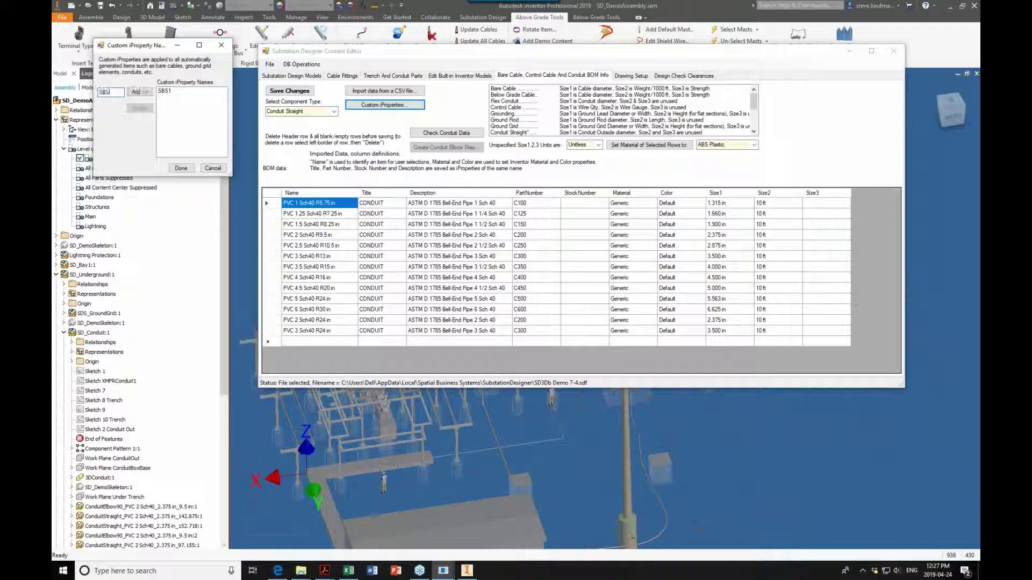
pyautogui.write('2')
pyautogui.click(141, 92)
pyautogui.click(180, 168)
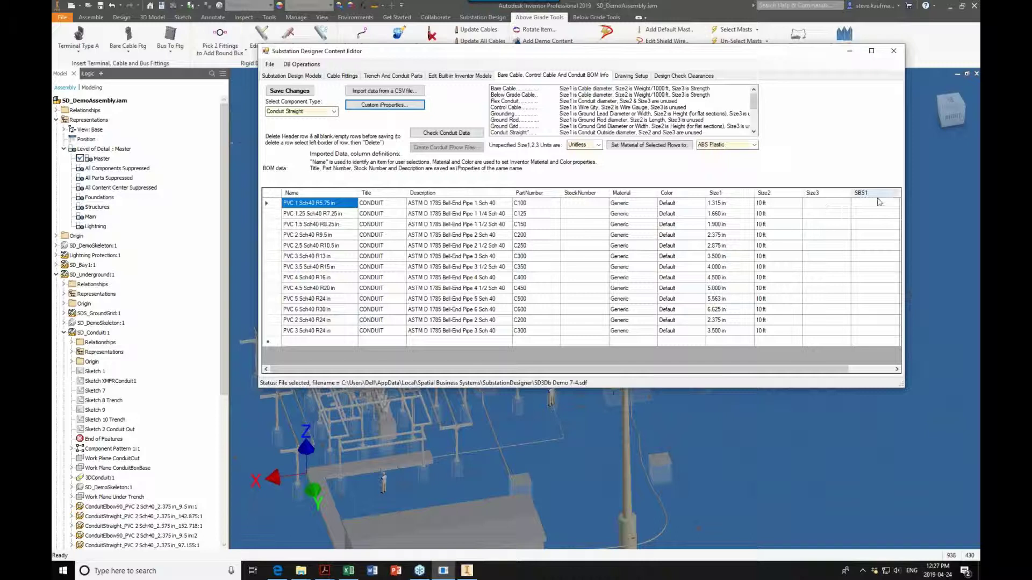
# Widen the editor window to show the SBS1 and SBS2 columns and list the Below Grade Cable components.
pyautogui.moveTo(905, 179); pyautogui.dragTo(975, 178)
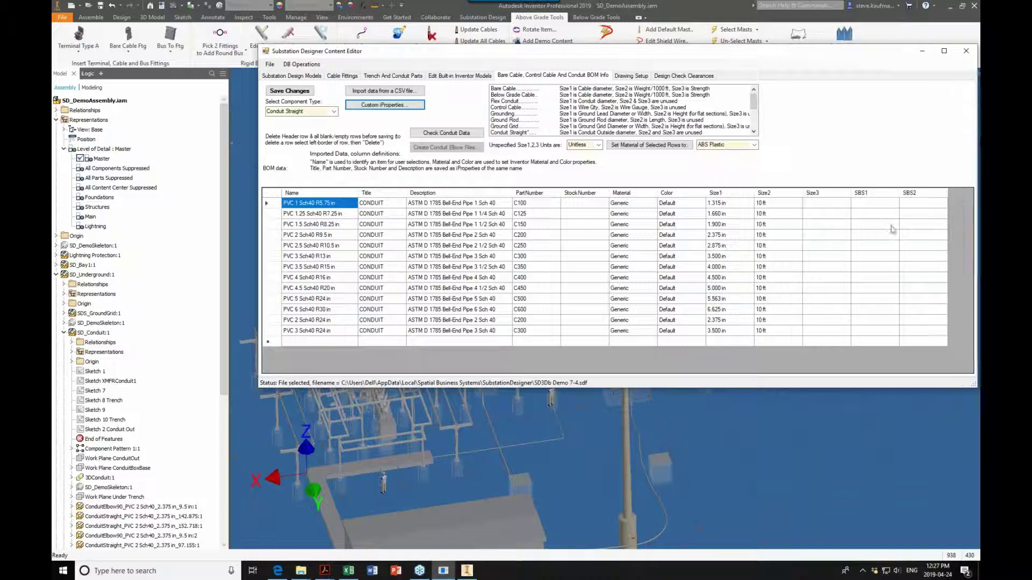
pyautogui.doubleClick(887, 203)
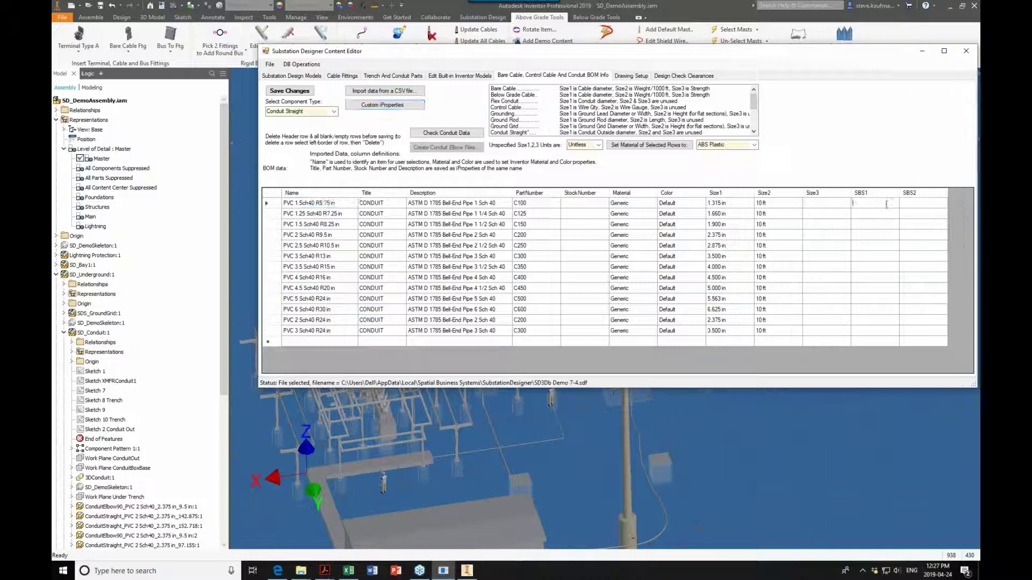
pyautogui.click(332, 112)
pyautogui.click(330, 128)
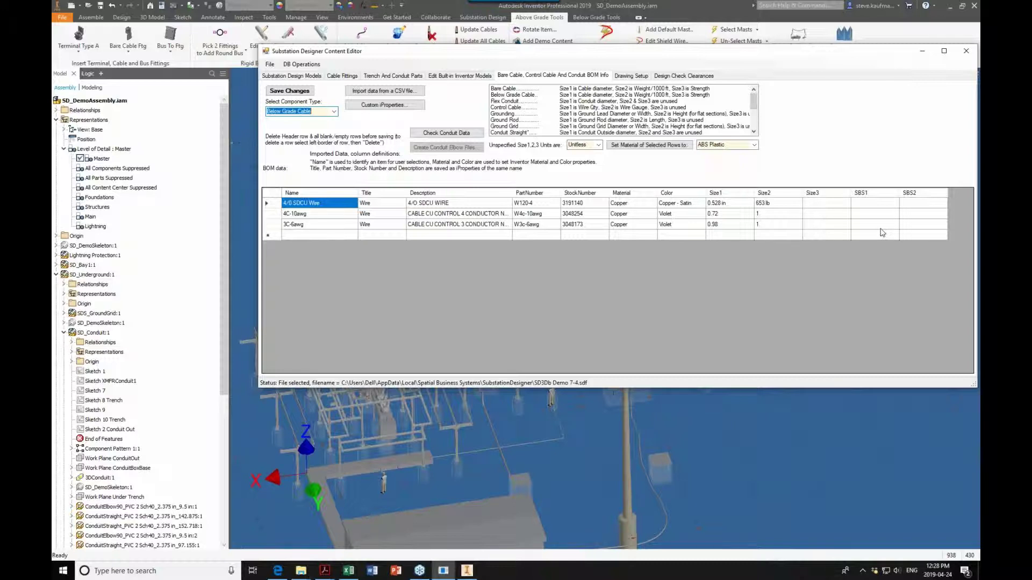
# Enter SBS1 and SBS2 values hghgh and jjjj for 4/0 SDCU Wire, and llll and llppp for 4C-10awg.
pyautogui.click(860, 205)
pyautogui.write('hghgh')
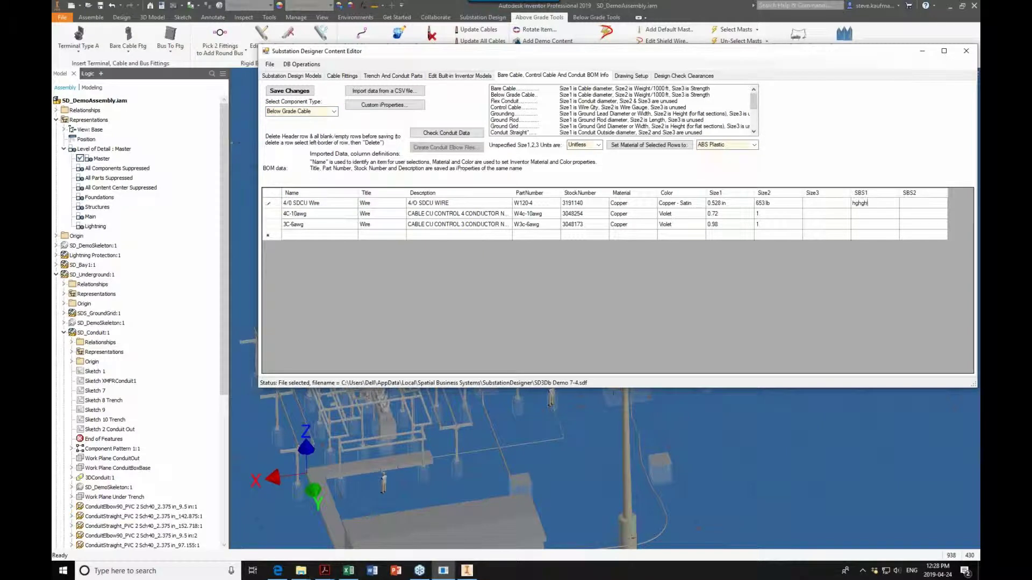
pyautogui.click(908, 204)
pyautogui.write('jjj')
pyautogui.click(874, 212)
pyautogui.click(873, 204)
pyautogui.click(873, 216)
pyautogui.write('jjj')
pyautogui.click(903, 214)
pyautogui.write('llppp')
pyautogui.click(858, 226)
# Copy all three Below Grade Cable rows into Excel's Sheet1 starting at cell C16, and check the pasted custom property values.
pyautogui.click(268, 204)
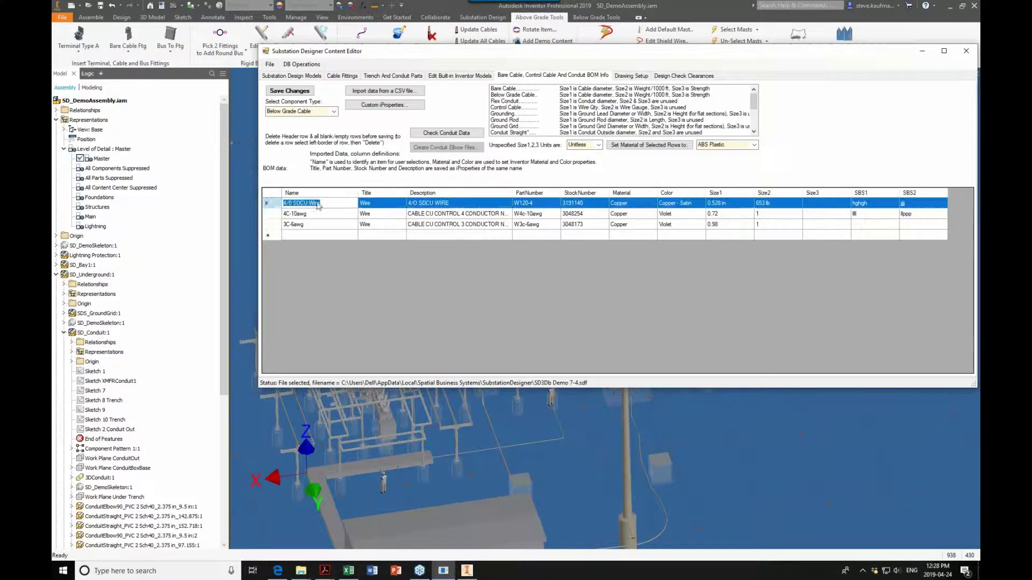
pyautogui.moveTo(317, 205); pyautogui.dragTo(922, 222)
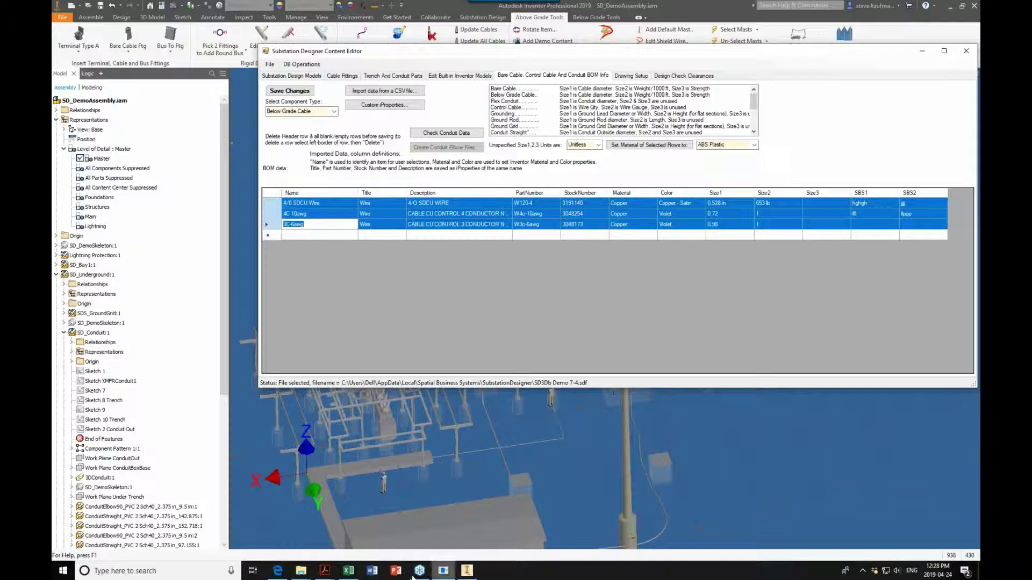
pyautogui.click(353, 573)
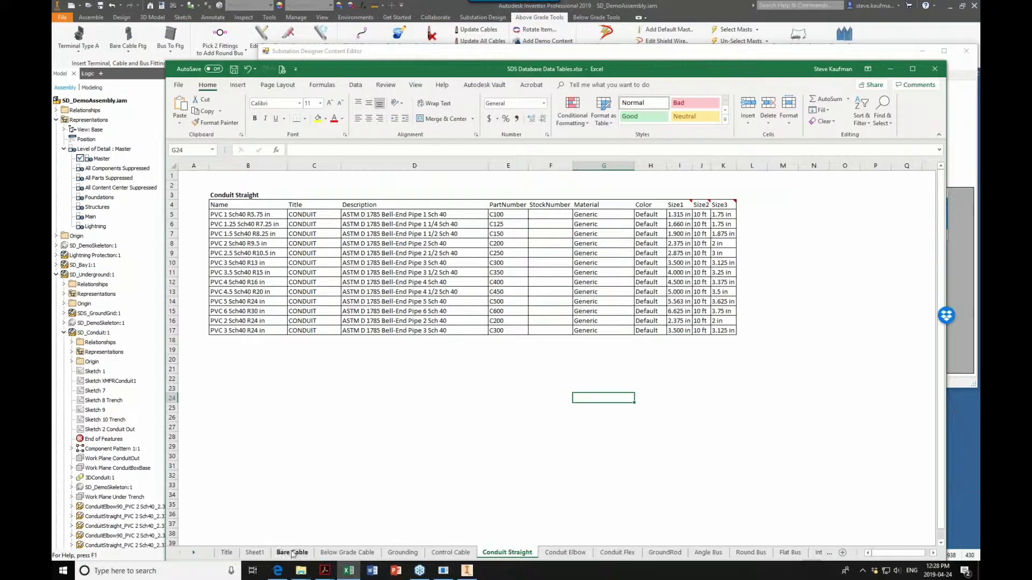
pyautogui.click(254, 553)
pyautogui.click(274, 319)
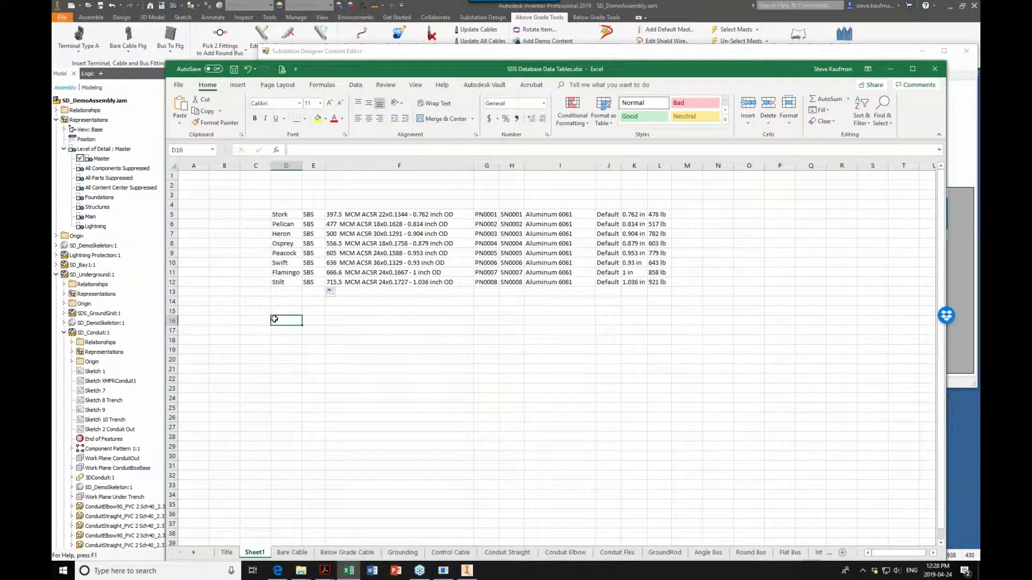
pyautogui.click(267, 319)
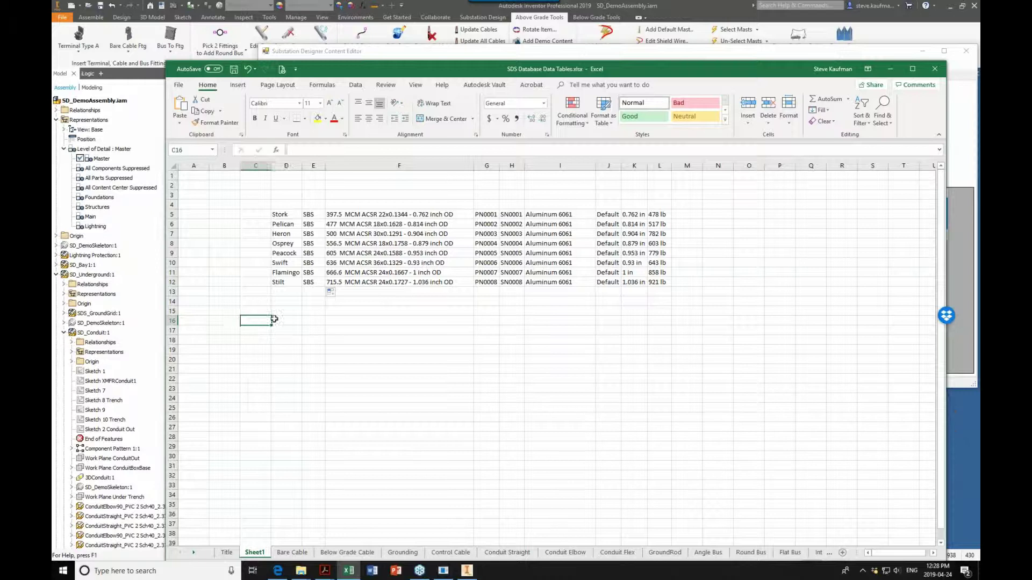
pyautogui.hotkey('ctrl', 'v')
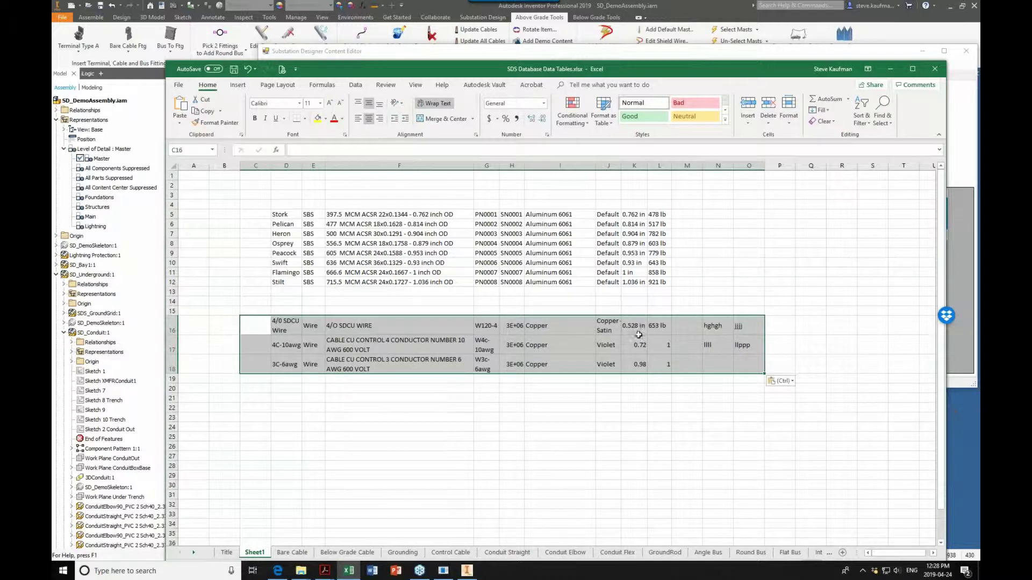
pyautogui.moveTo(714, 325); pyautogui.dragTo(745, 346)
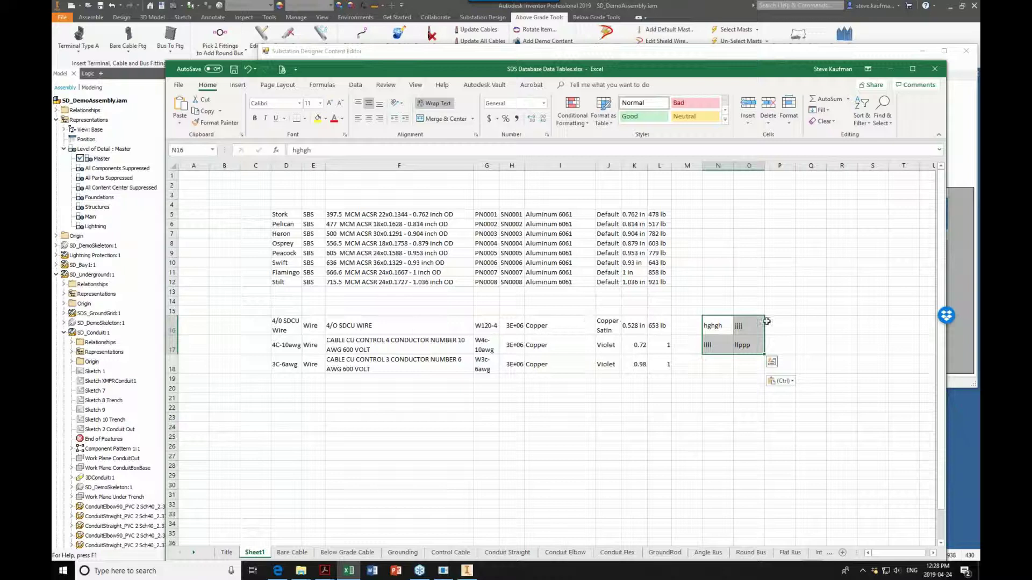
# Look over the Bare Cable sheet in the Excel workbook, and return to the Content Editor to list the Bare Cable components.
pyautogui.click(292, 554)
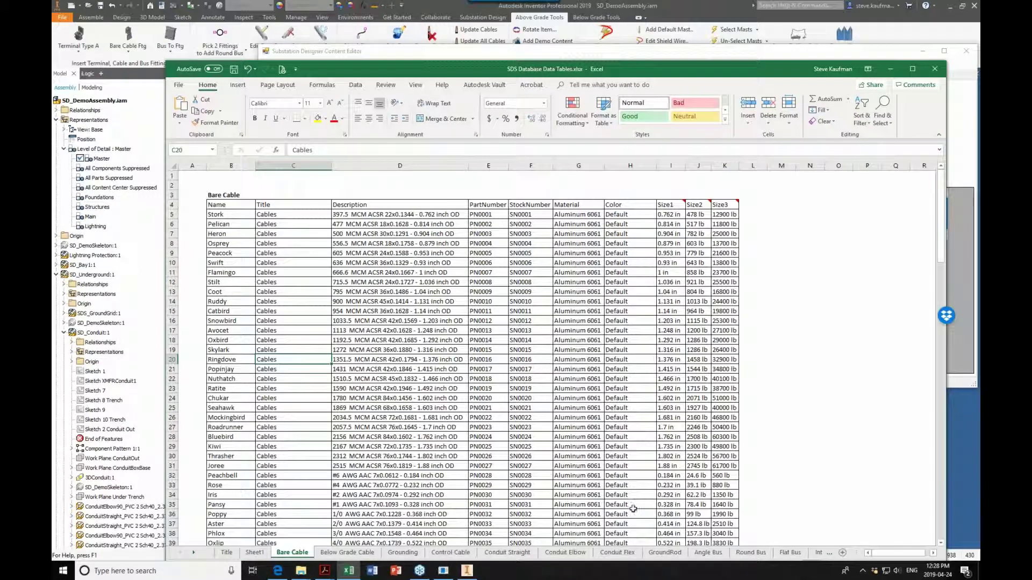
pyautogui.click(891, 72)
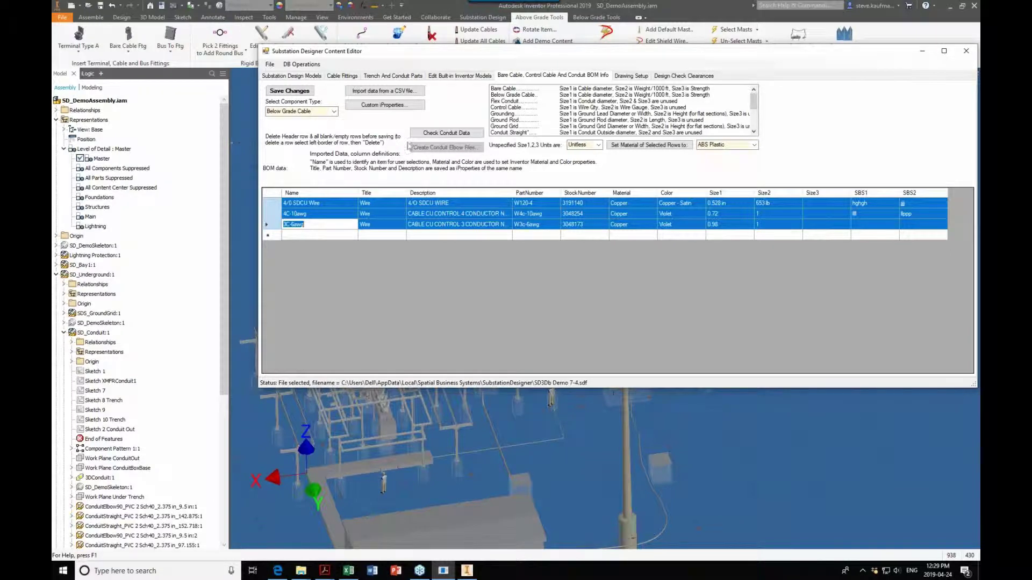
pyautogui.click(333, 114)
pyautogui.click(334, 112)
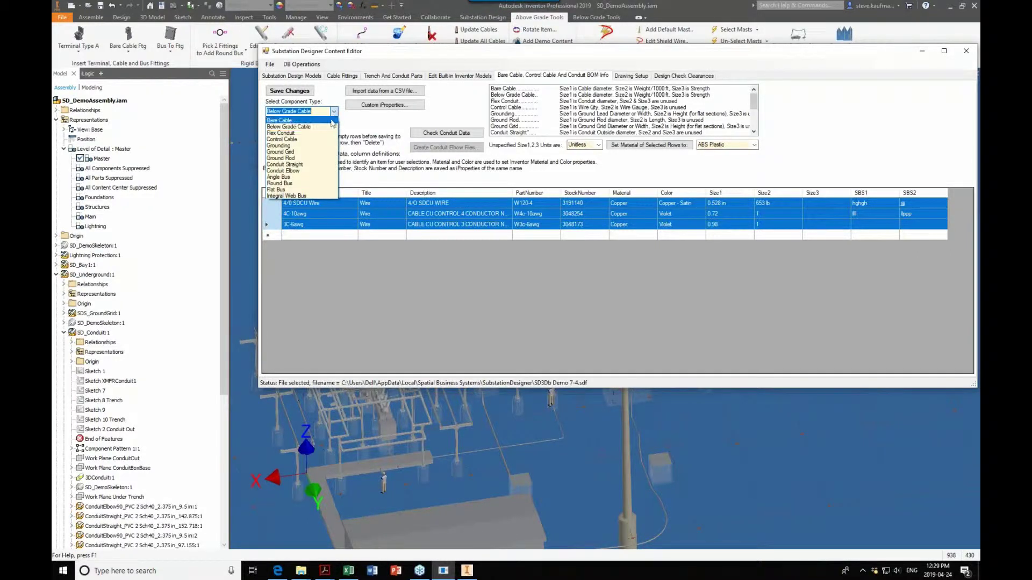
pyautogui.click(330, 120)
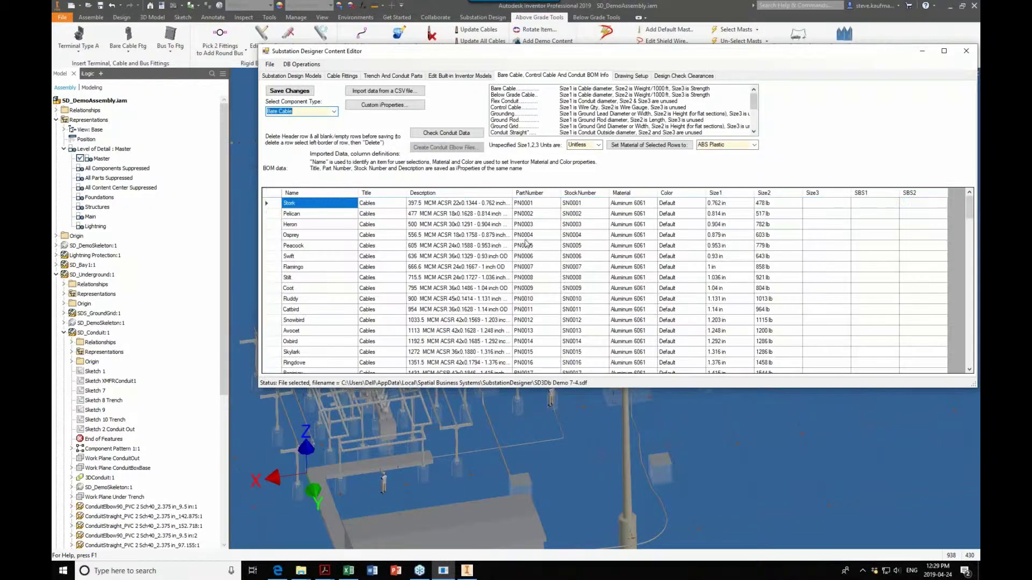
# List the Control Cable components and look through the other available component types.
pyautogui.click(334, 112)
pyautogui.click(321, 141)
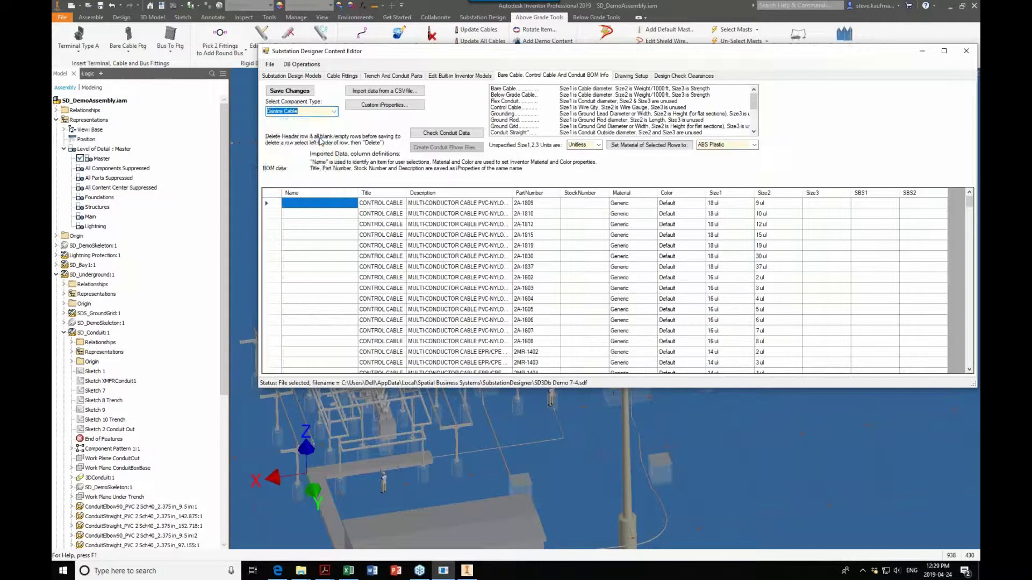
pyautogui.click(333, 111)
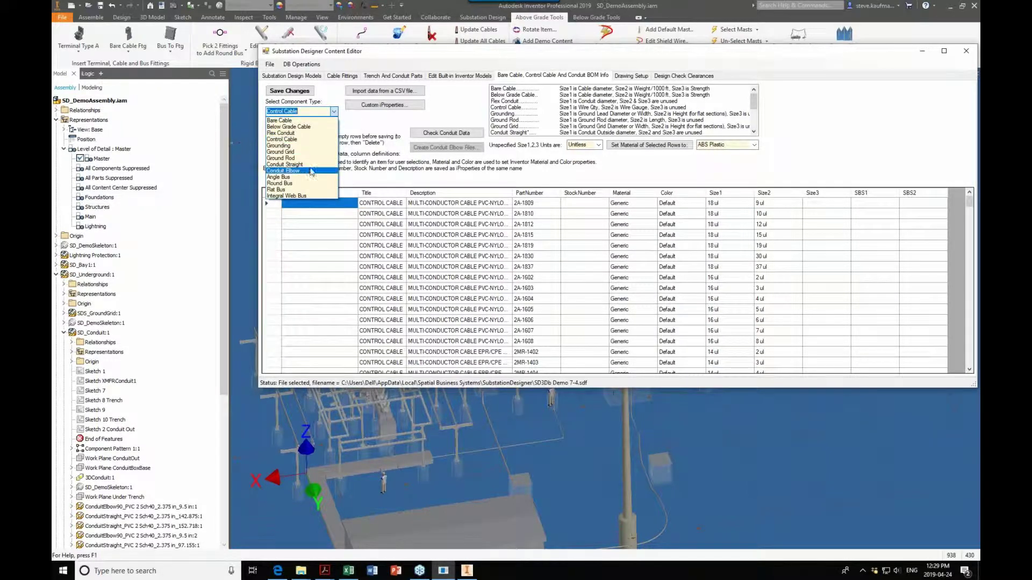
pyautogui.click(820, 220)
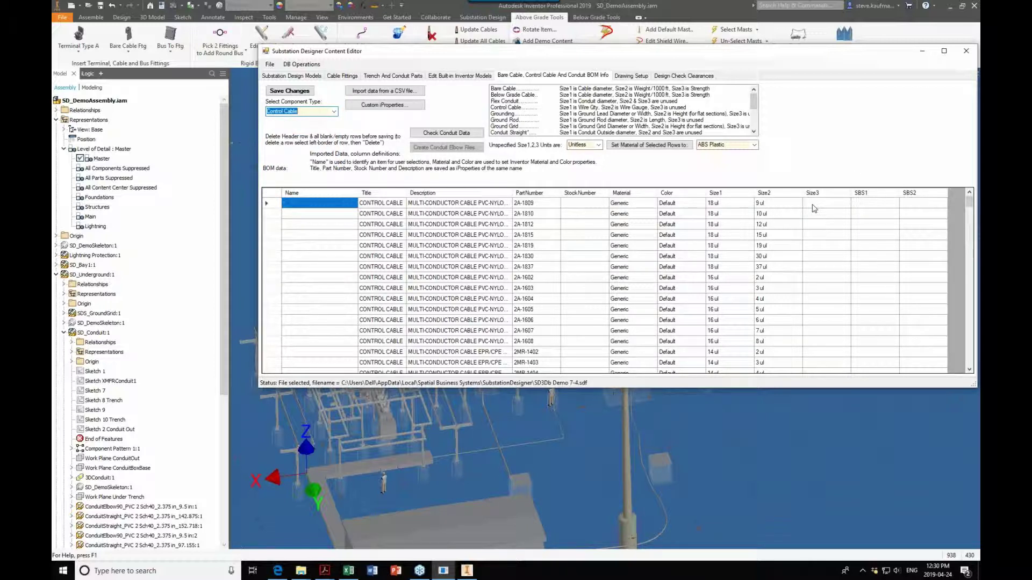
# Try a text entry in the Size3 cell of control cable 2A-1809 and clear it again.
pyautogui.click(813, 205)
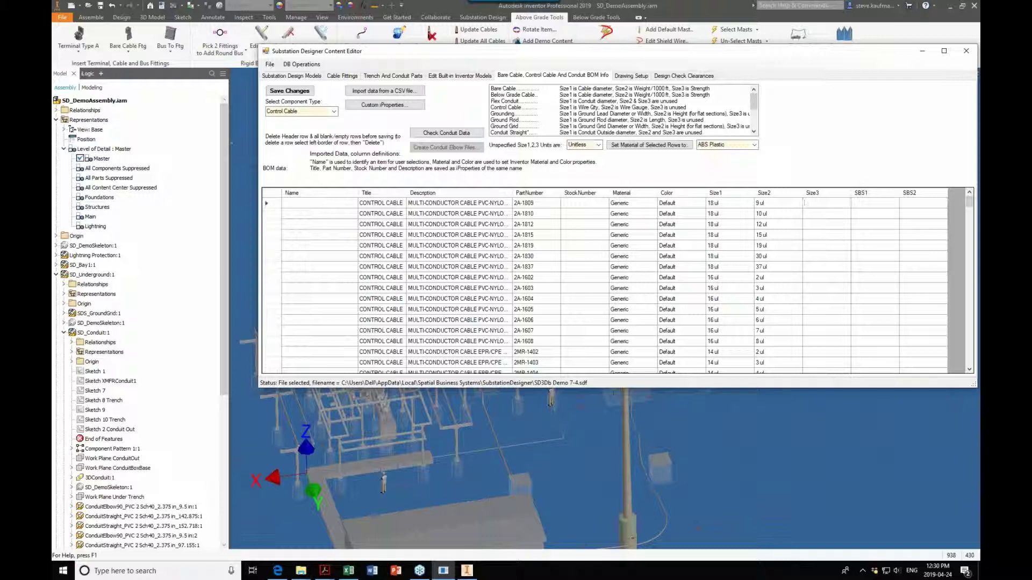
pyautogui.write('Thickn')
pyautogui.write('g')
pyautogui.write('?')
pyautogui.click(818, 238)
pyautogui.click(821, 205)
pyautogui.press('BackSpace')
# Switch to the Cable Fittings page without keeping the unsaved BOM changes, and close the Content Editor and Inventor.
pyautogui.click(334, 78)
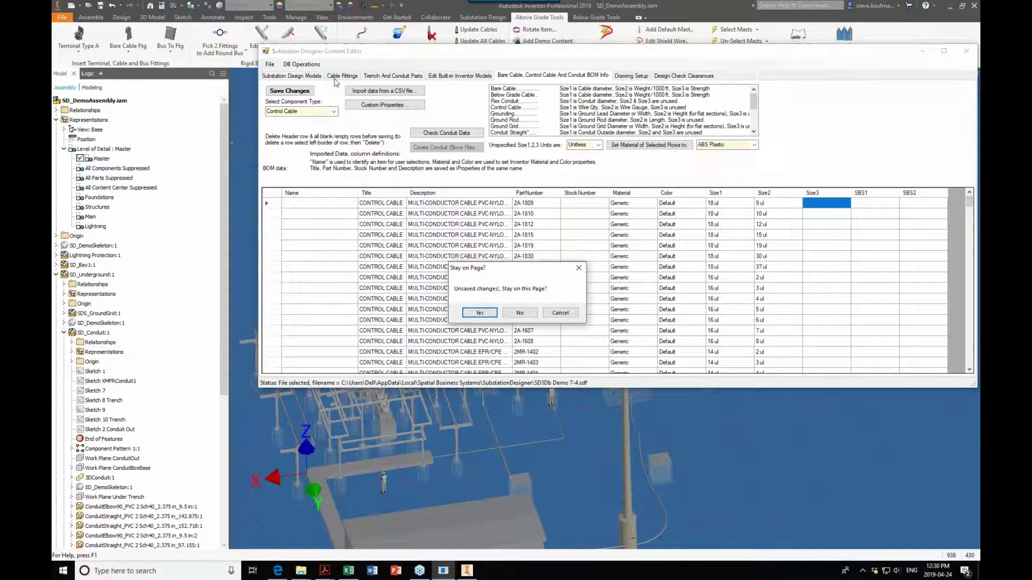
pyautogui.click(512, 314)
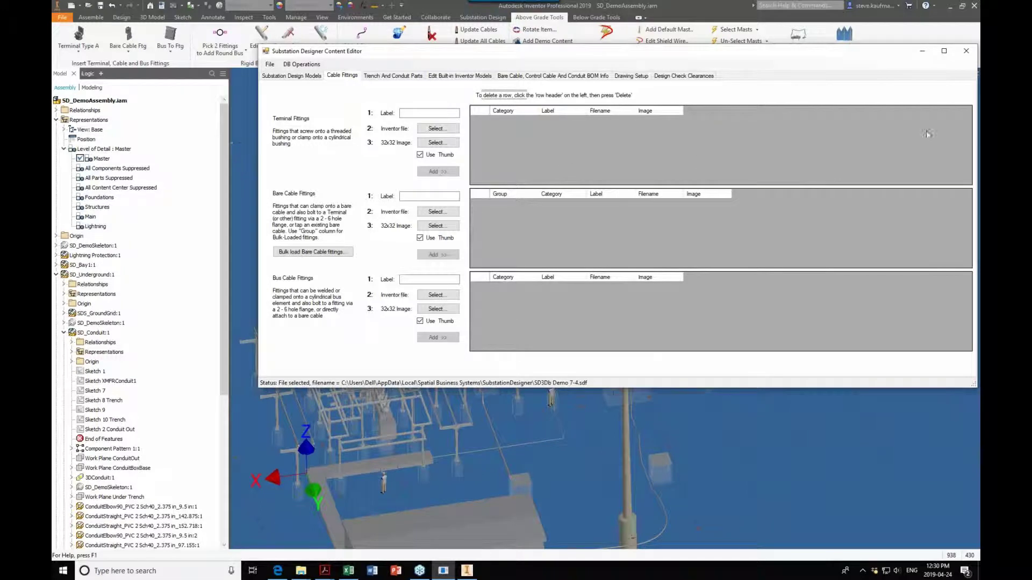
pyautogui.click(965, 54)
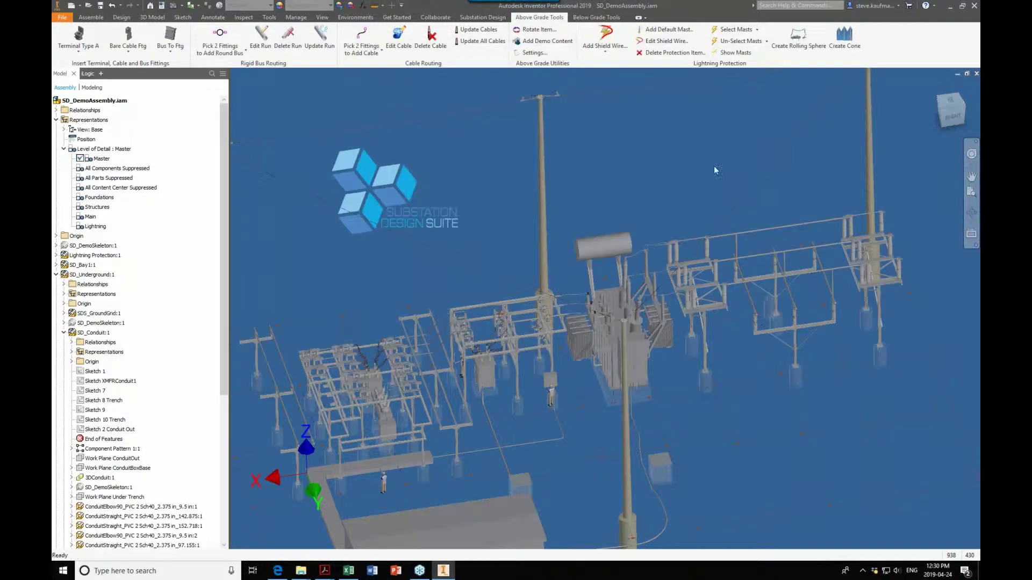
pyautogui.click(974, 7)
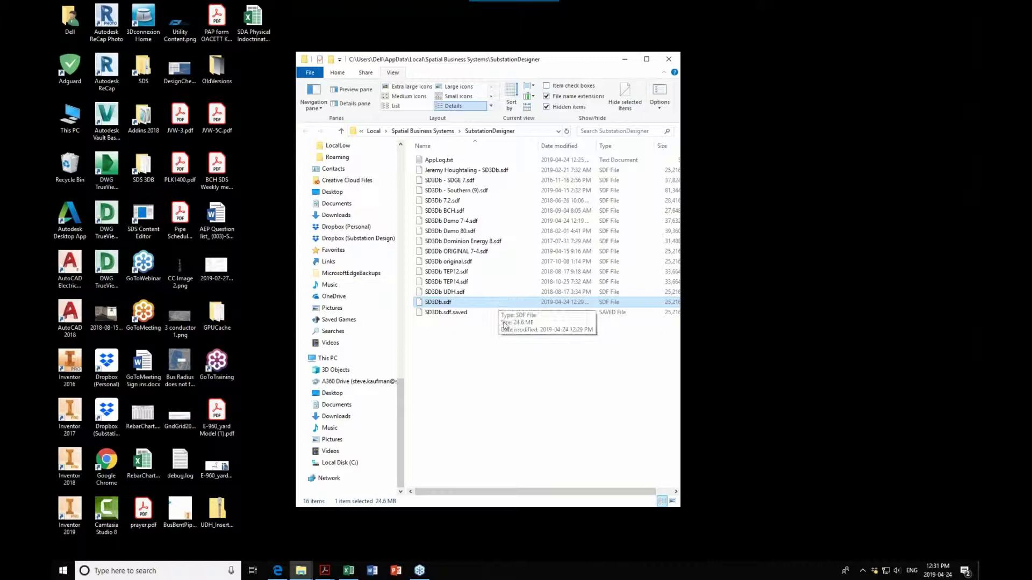
# Delete SD3Db.sdf from the SubstationDesigner folder and duplicate SD3Db Demo 7-4.sdf in the same folder.
pyautogui.press('Delete')
pyautogui.click(555, 325)
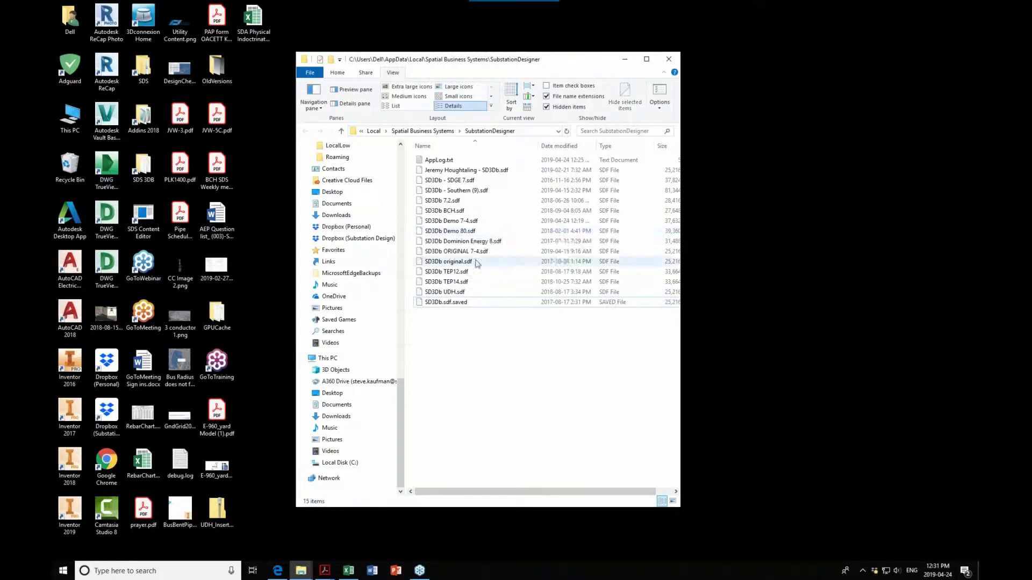
pyautogui.click(472, 231)
pyautogui.click(469, 221)
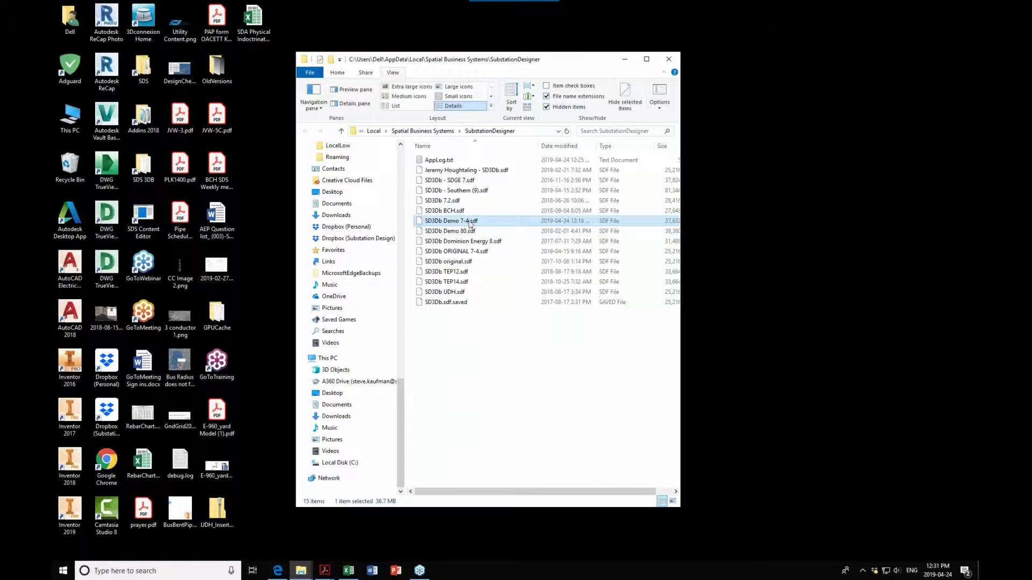
pyautogui.click(461, 337)
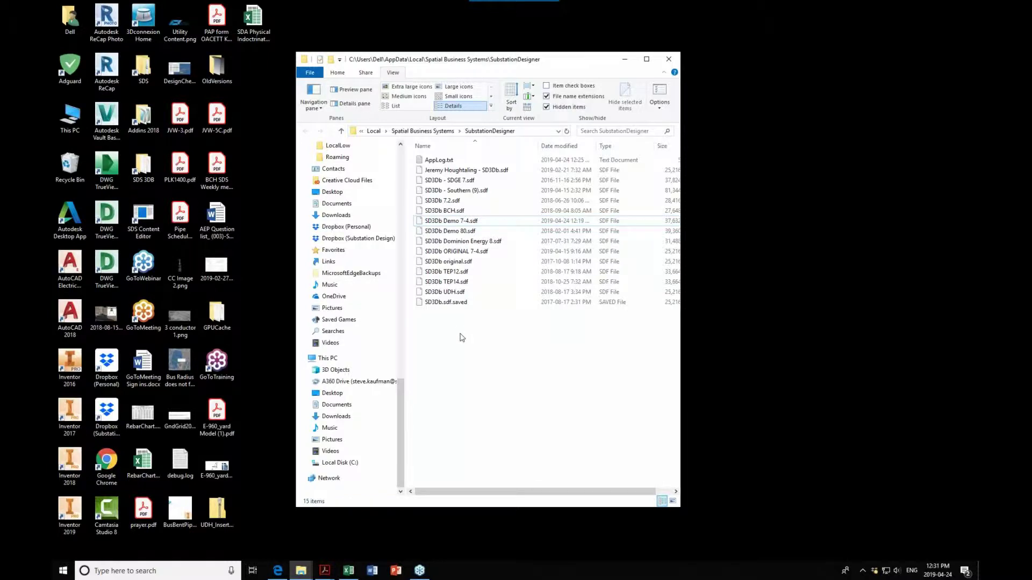
pyautogui.hotkey('ctrl', 'v')
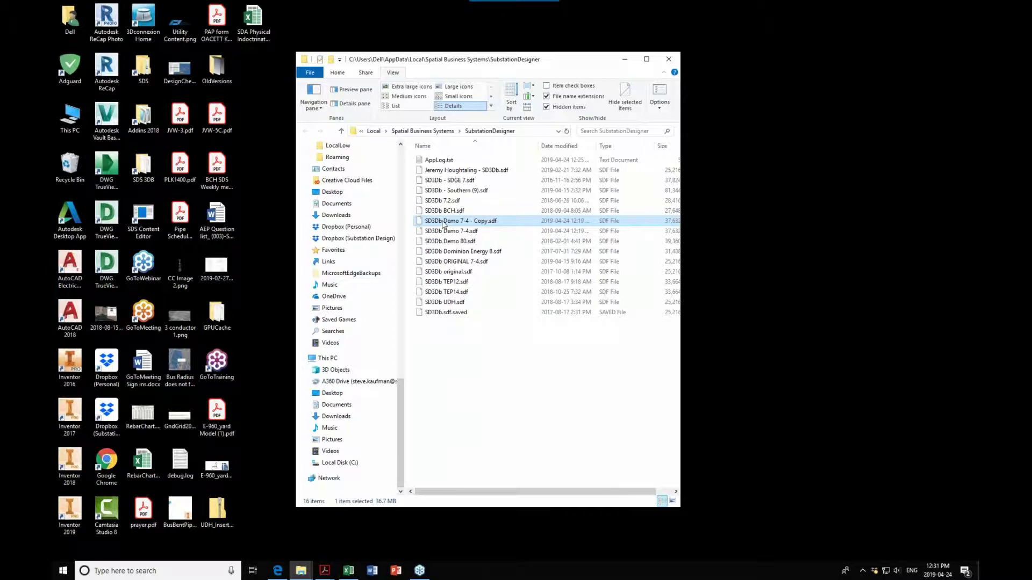
# Rename the copied database file as SD3Db.sdf.
pyautogui.click(443, 224)
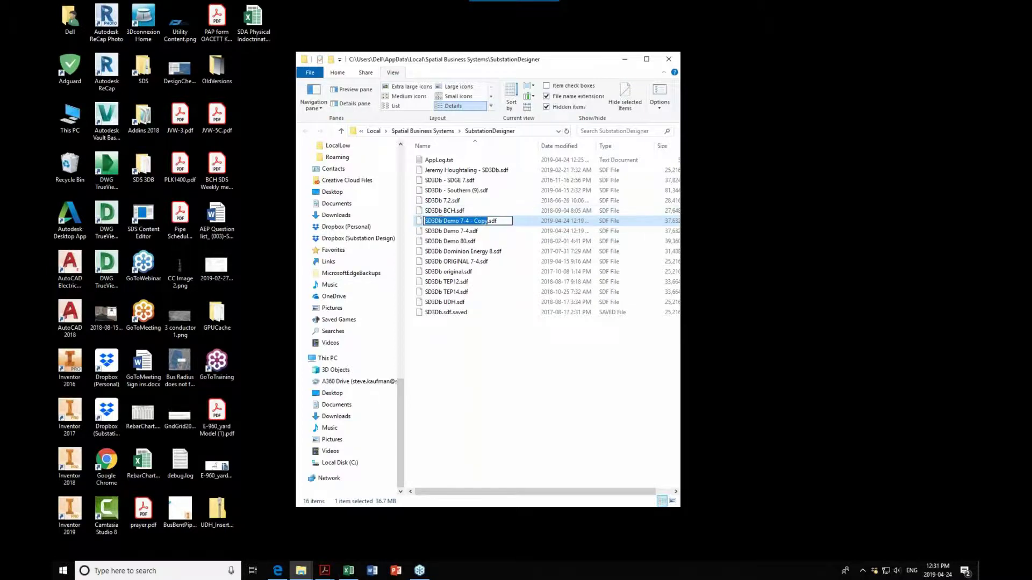
pyautogui.click(464, 220)
pyautogui.press('BackSpace')
pyautogui.press('BackSpace')
pyautogui.press('BackSpace')
pyautogui.press('BackSpace')
pyautogui.press('BackSpace')
pyautogui.press('BackSpace')
pyautogui.press('BackSpace')
pyautogui.press('BackSpace')
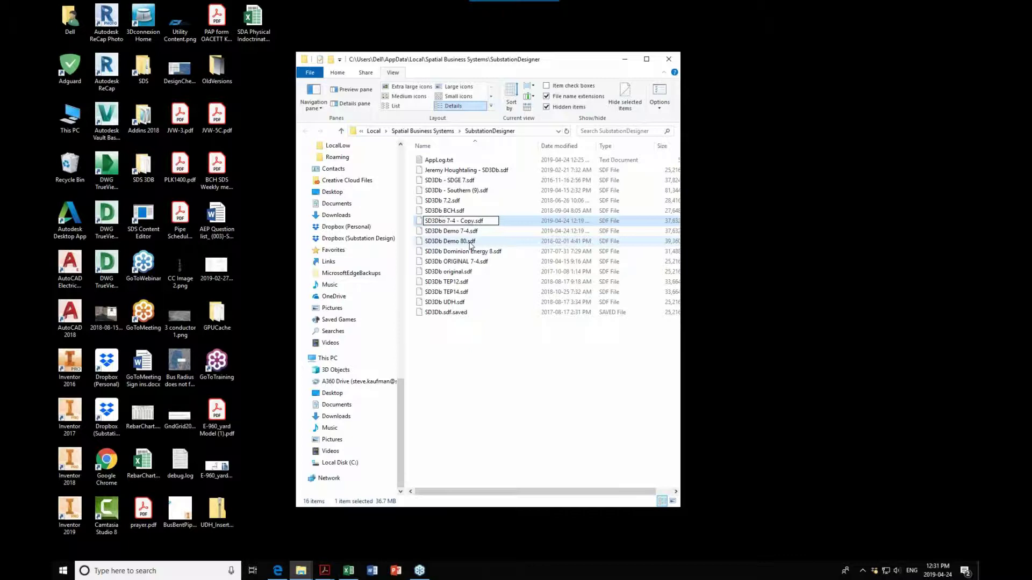
pyautogui.press('Delete')
pyautogui.press('Delete')
pyautogui.press('Delete')
pyautogui.press('Delete')
pyautogui.press('Delete')
pyautogui.press('Delete')
pyautogui.press('Delete')
pyautogui.press('Delete')
pyautogui.click(467, 331)
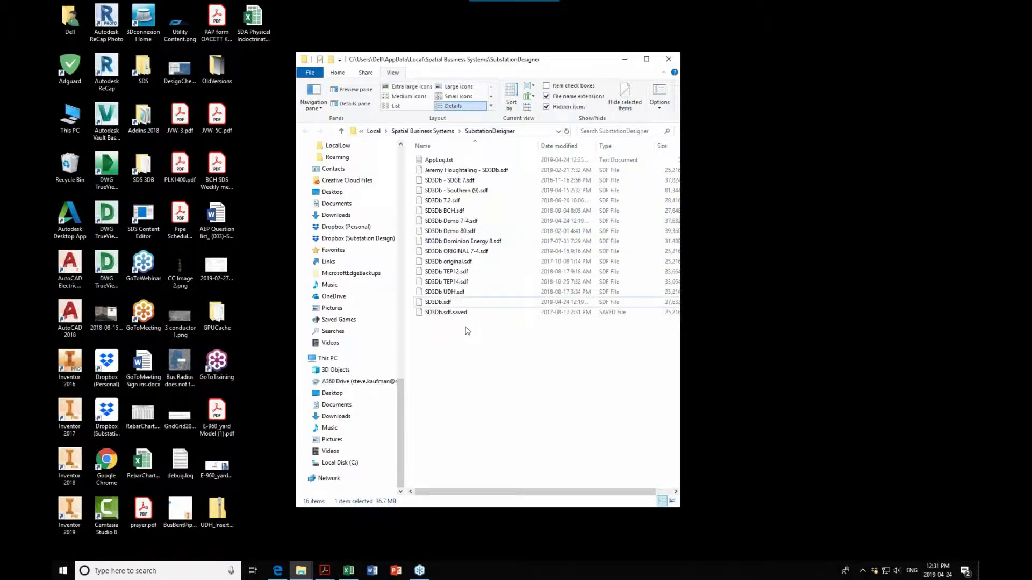
pyautogui.click(464, 306)
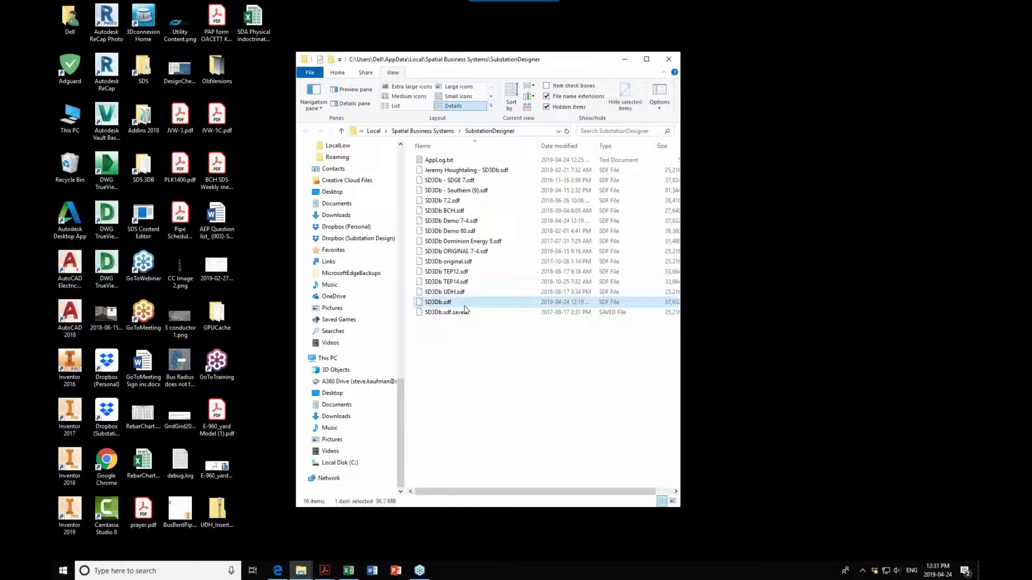
pyautogui.click(492, 386)
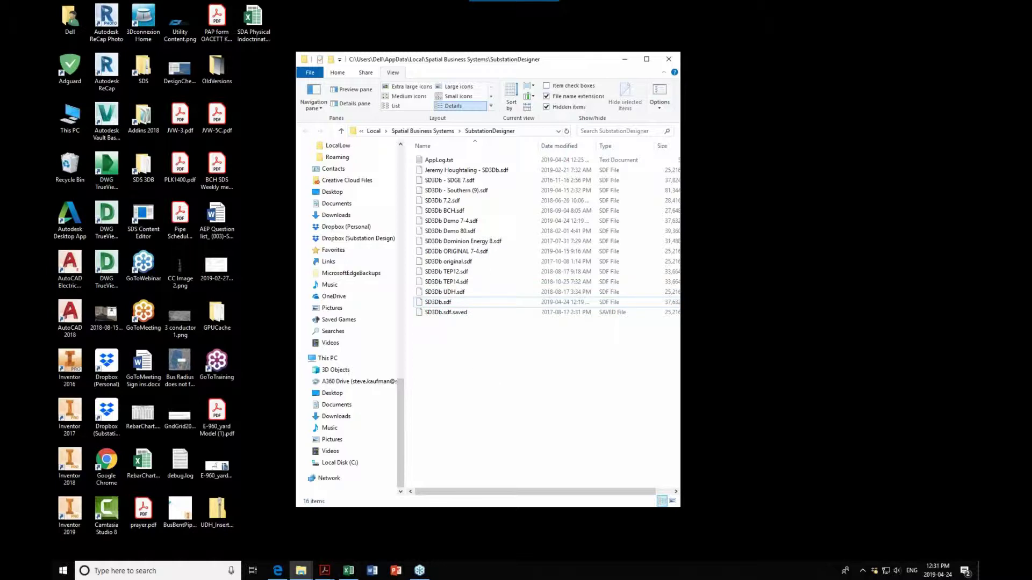
# Open the SDS Content Editor and view its cable fittings and its trench and conduit parts.
pyautogui.doubleClick(153, 220)
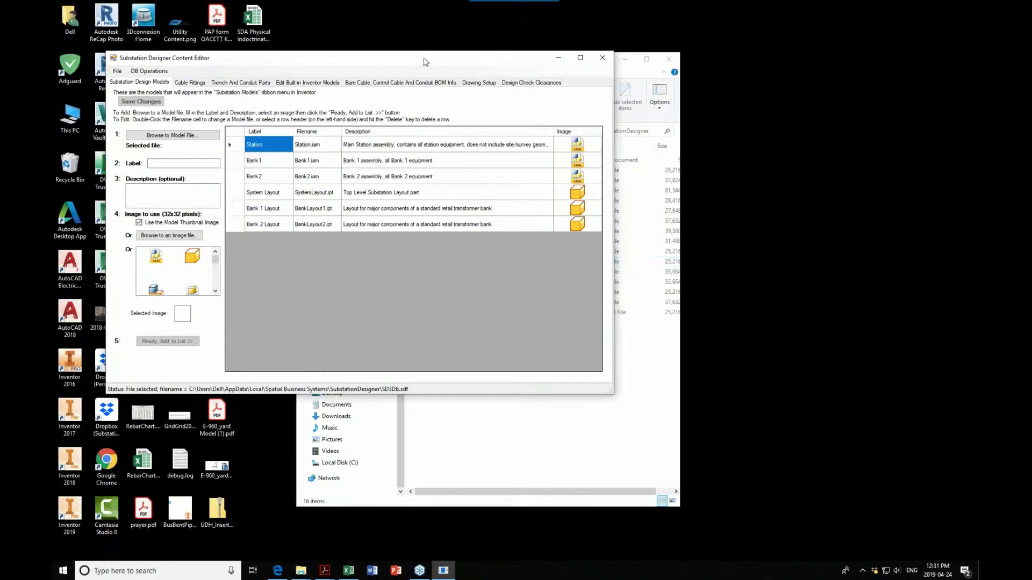
pyautogui.moveTo(425, 59); pyautogui.dragTo(574, 86)
pyautogui.click(348, 111)
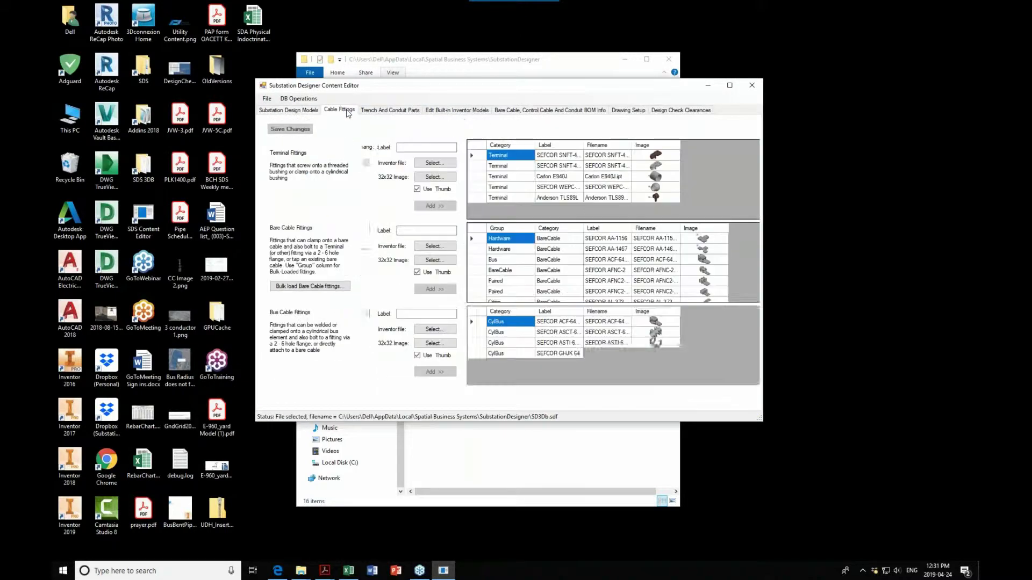
pyautogui.click(381, 114)
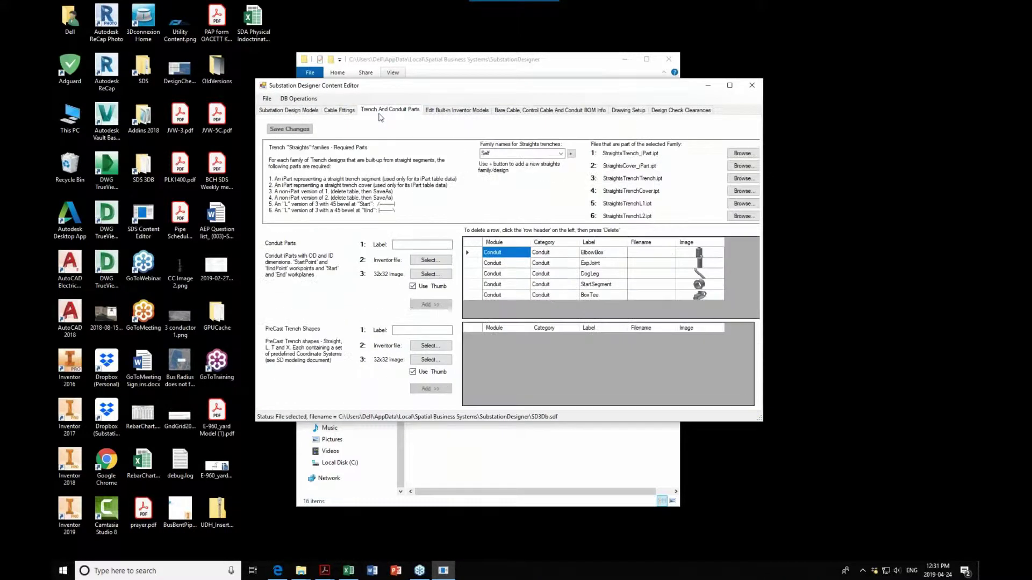
pyautogui.click(340, 110)
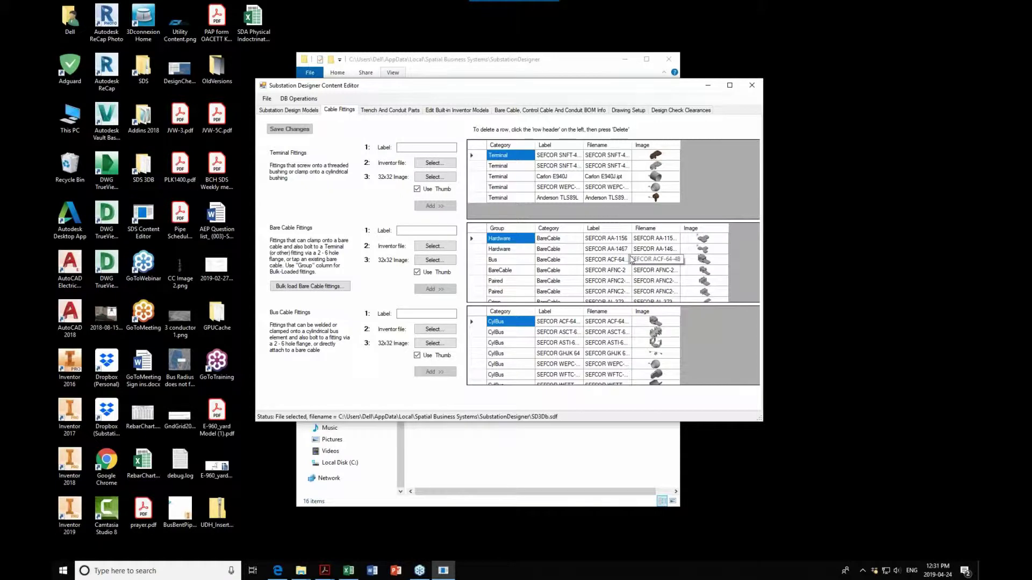
# Launch Inventor 2019 and open the SD_DemoAssembly.iam assembly.
pyautogui.doubleClick(72, 515)
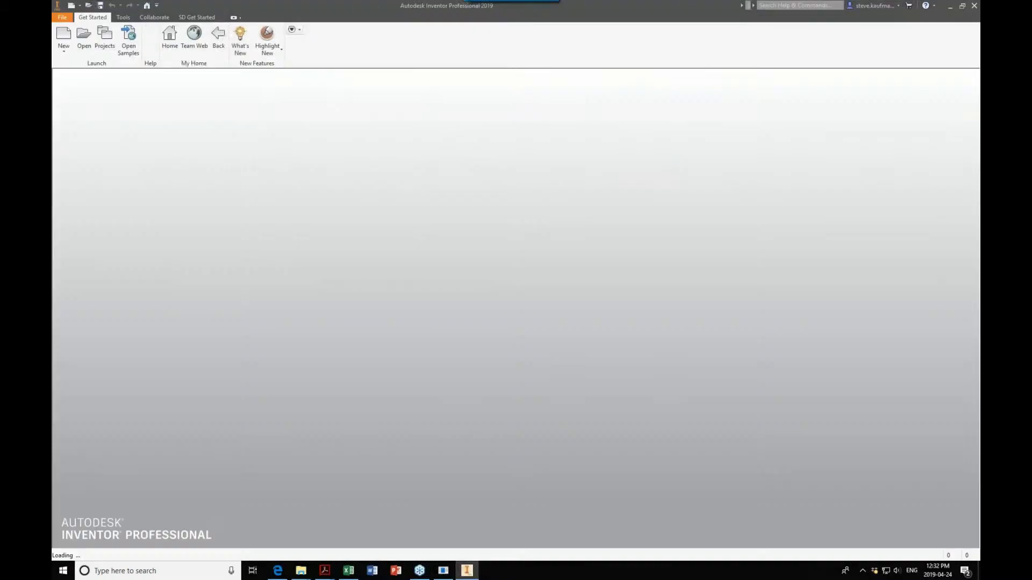
pyautogui.click(65, 18)
pyautogui.click(143, 65)
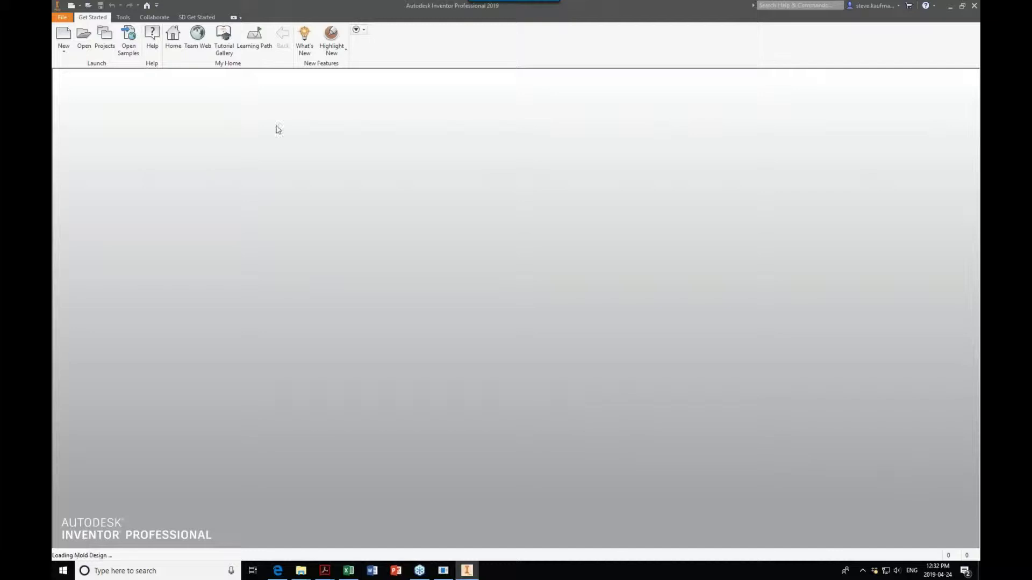
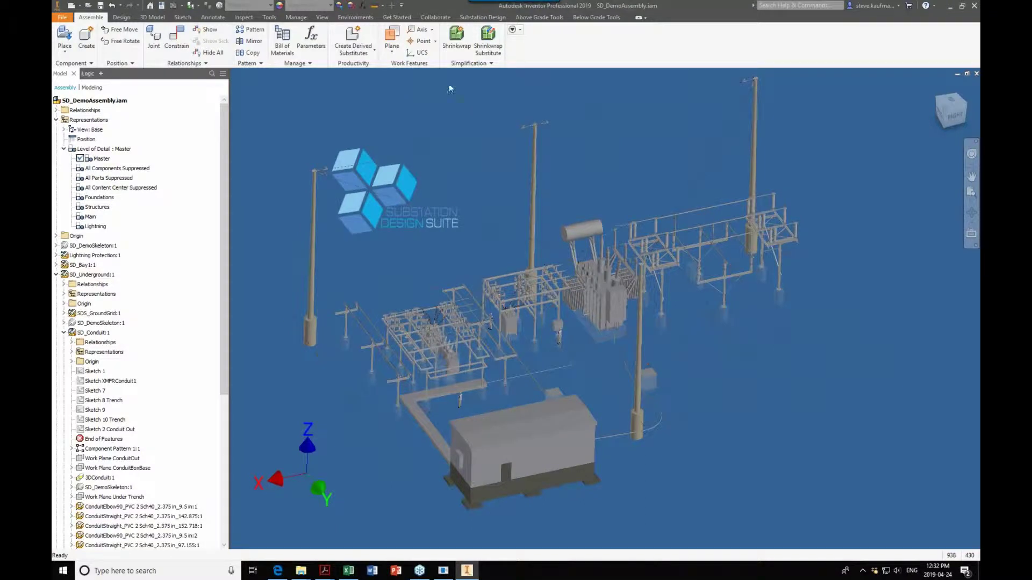
# Examine the bare cable fitting groups in the Above Grade Tools, including the SEFCOR AFNC2-20-4B and SEFCOR AA-1156 groups.
pyautogui.click(539, 17)
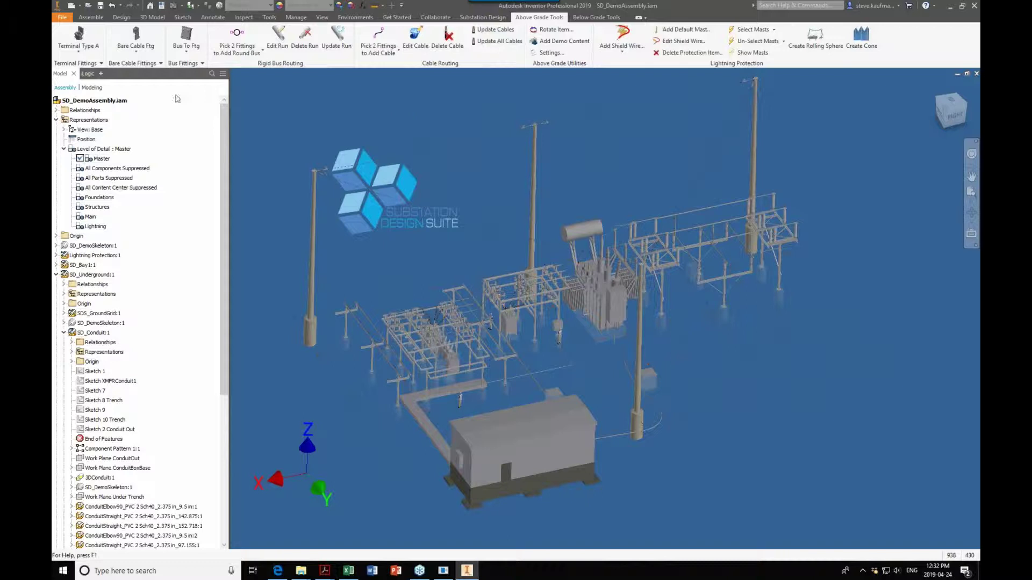
pyautogui.click(160, 64)
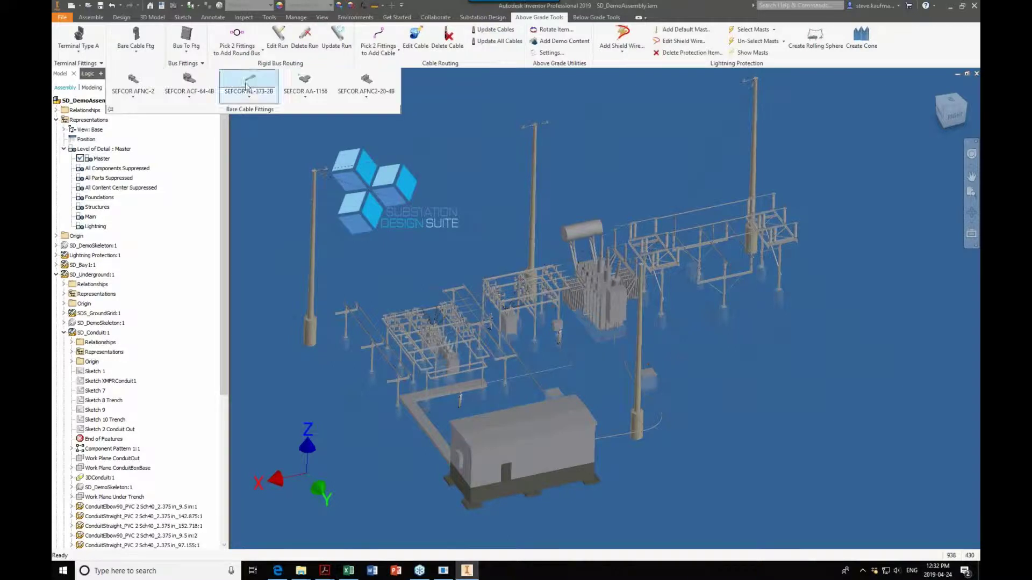
pyautogui.click(366, 97)
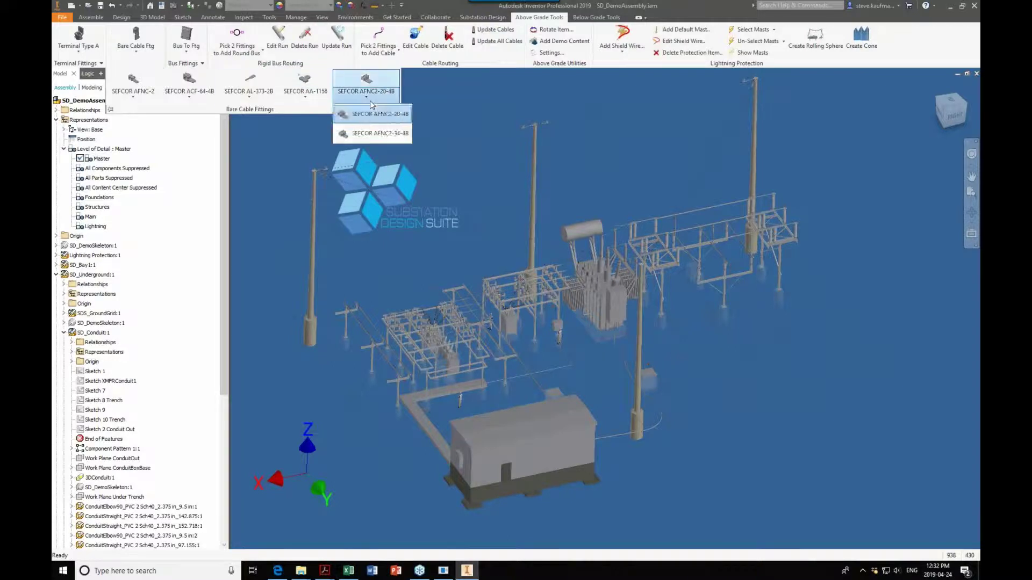
pyautogui.click(314, 104)
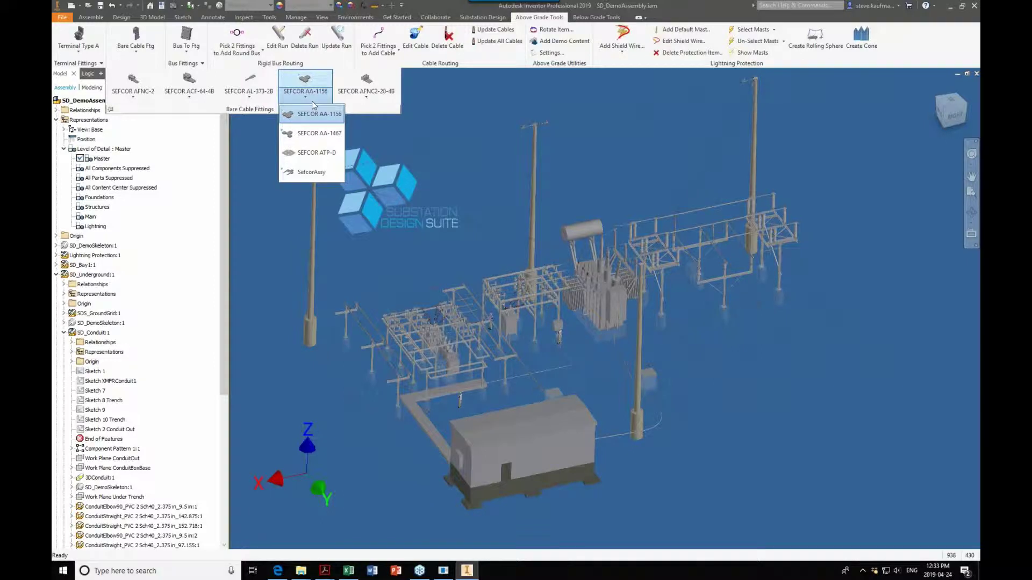
# Switch to the Content Editor and widen the bare cable fittings' Filename column to read the full file names.
pyautogui.click(442, 572)
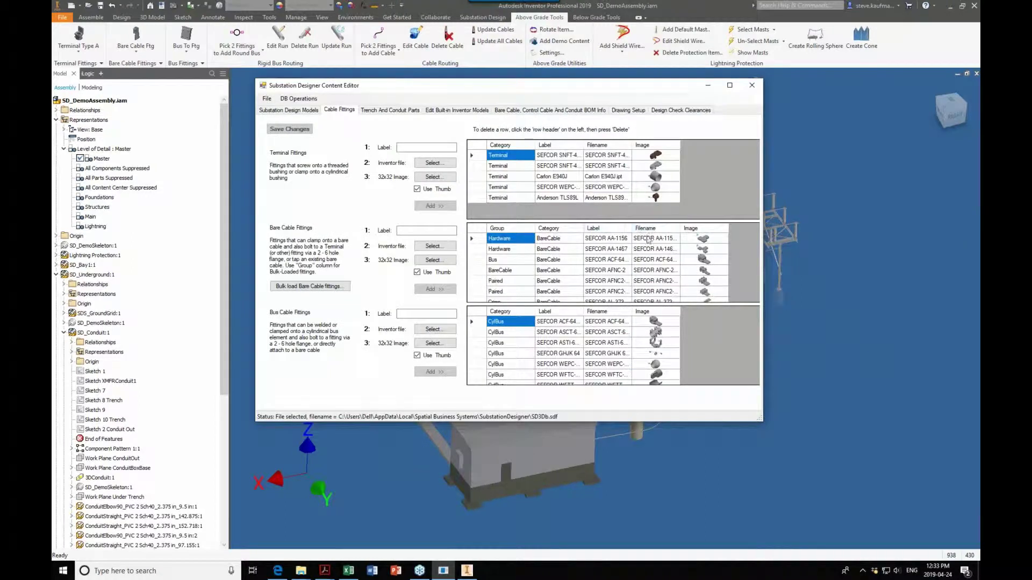
pyautogui.moveTo(678, 228); pyautogui.dragTo(708, 228)
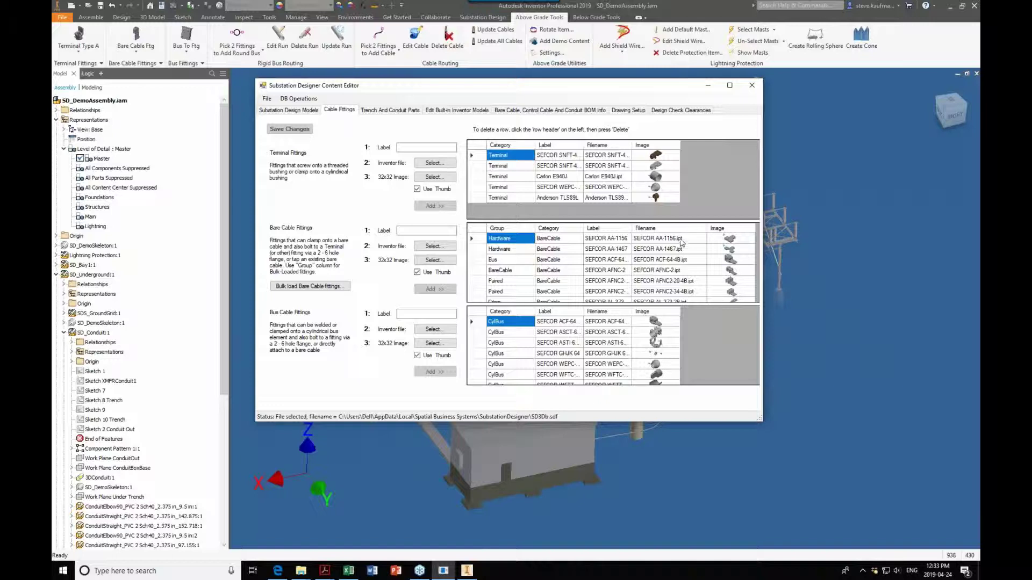
pyautogui.click(695, 240)
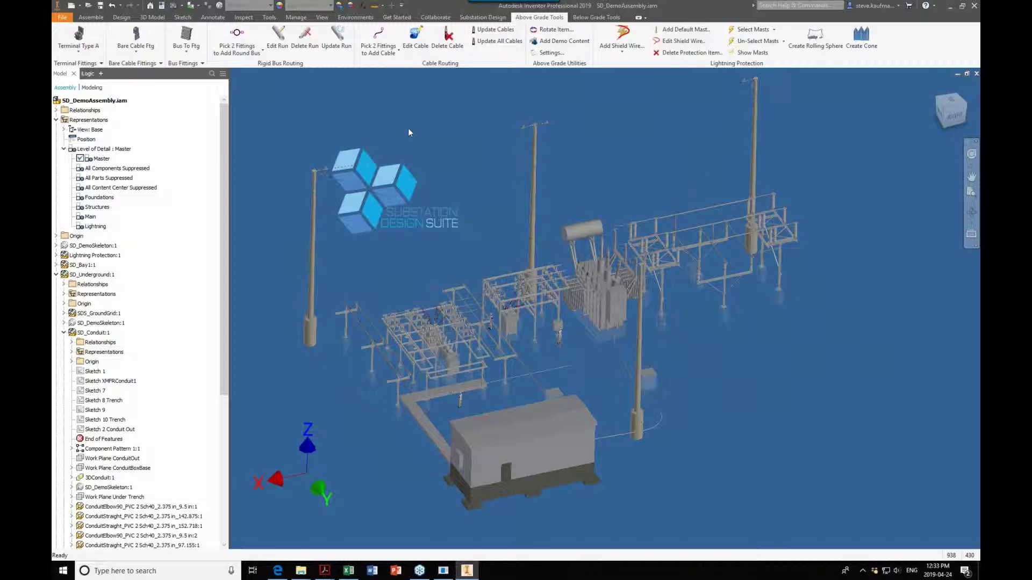
# Collapse the whole model tree and open the SD_Bay1 subassembly in its own window.
pyautogui.rightClick(172, 276)
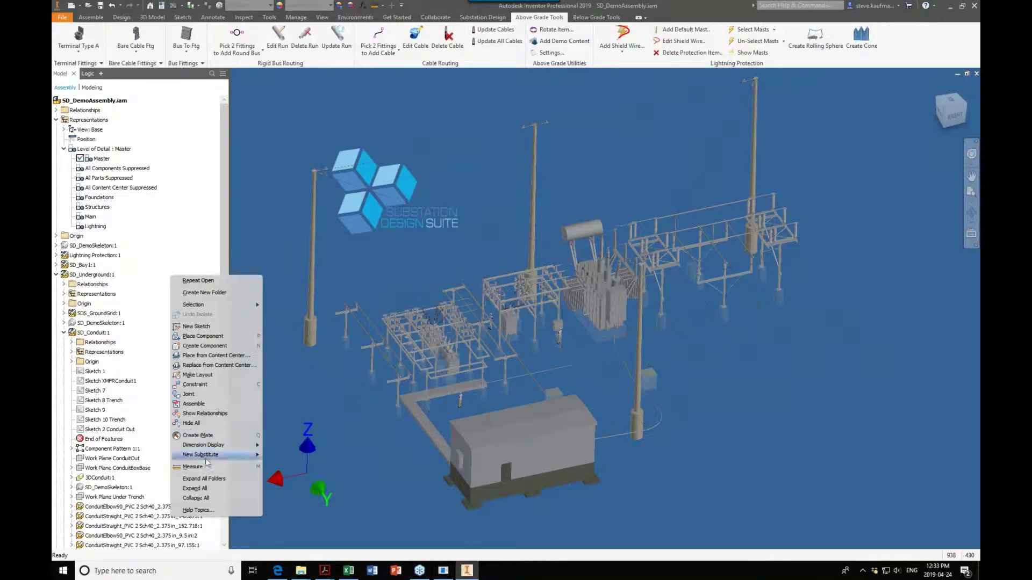
pyautogui.click(195, 498)
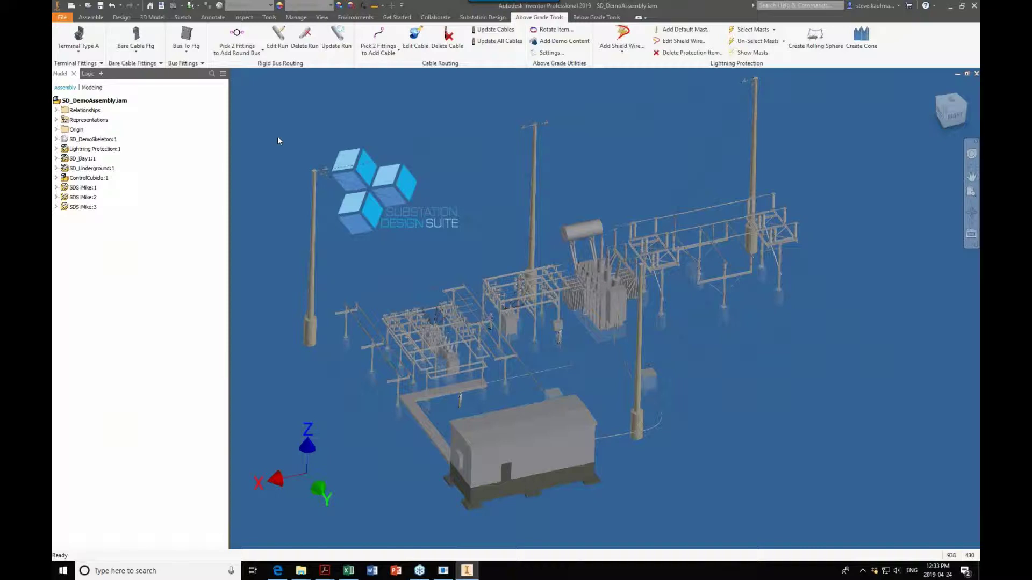
pyautogui.click(92, 160)
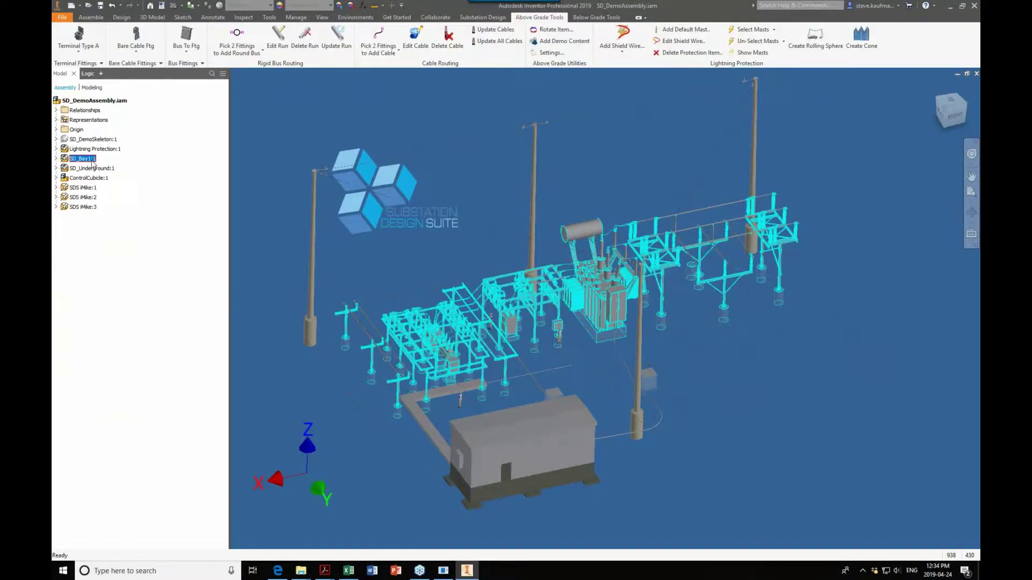
pyautogui.rightClick(92, 161)
pyautogui.click(107, 186)
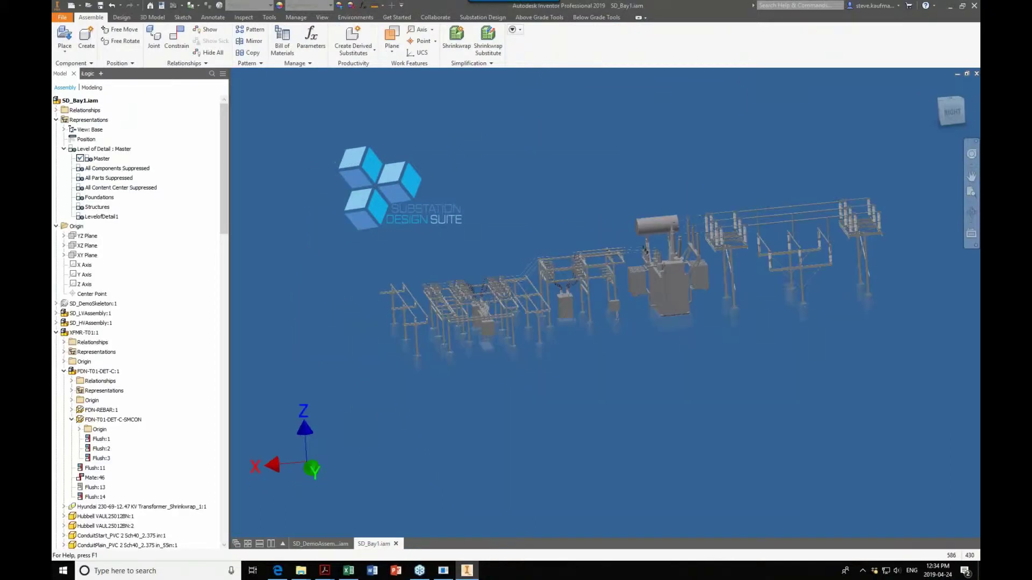
# Place a SEFCOR AL-1506-4B-15 bare cable fitting on the terminal atop the middle transformer bushing.
pyautogui.scroll(10, 618, 258)
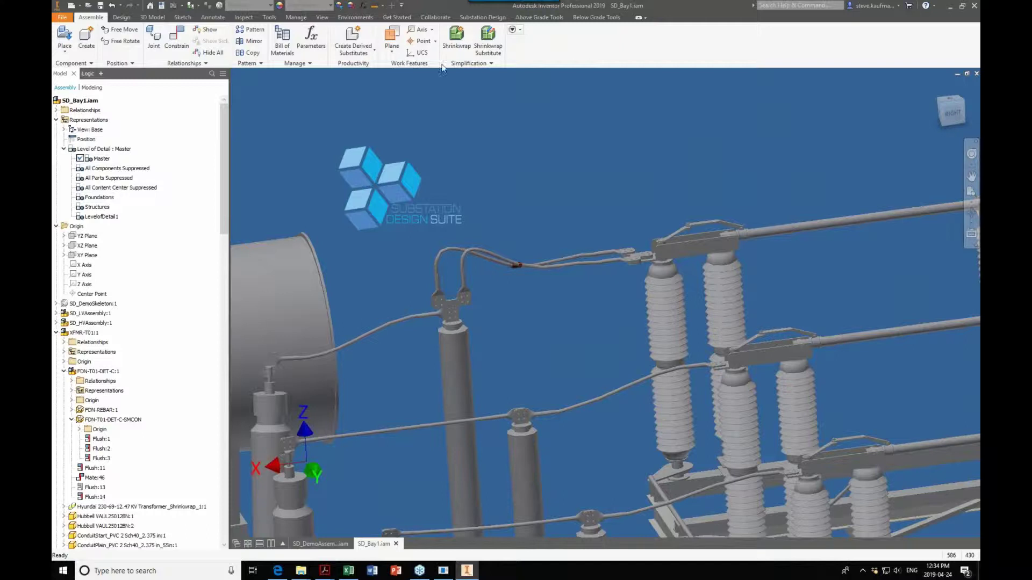
pyautogui.click(539, 18)
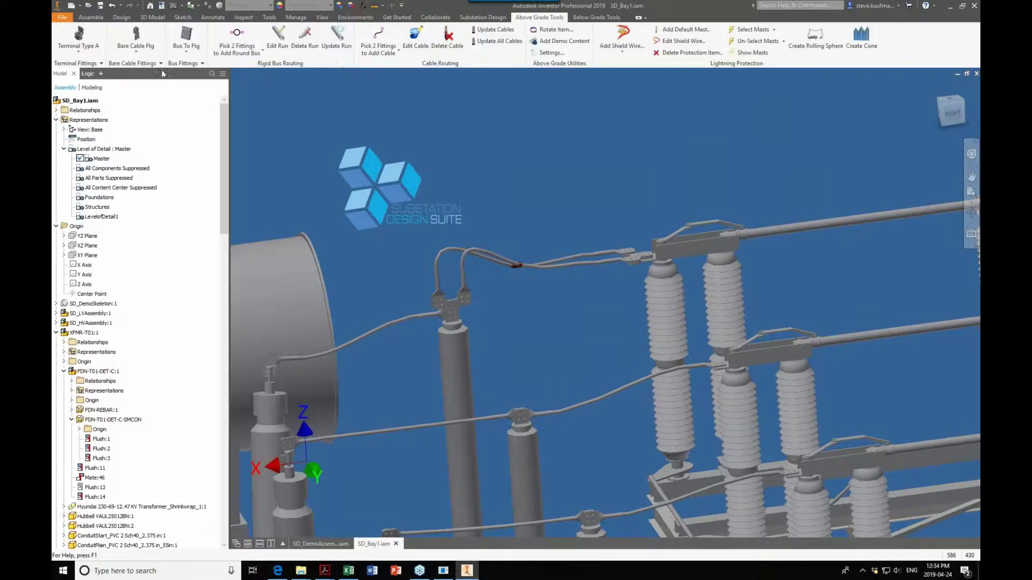
pyautogui.click(160, 64)
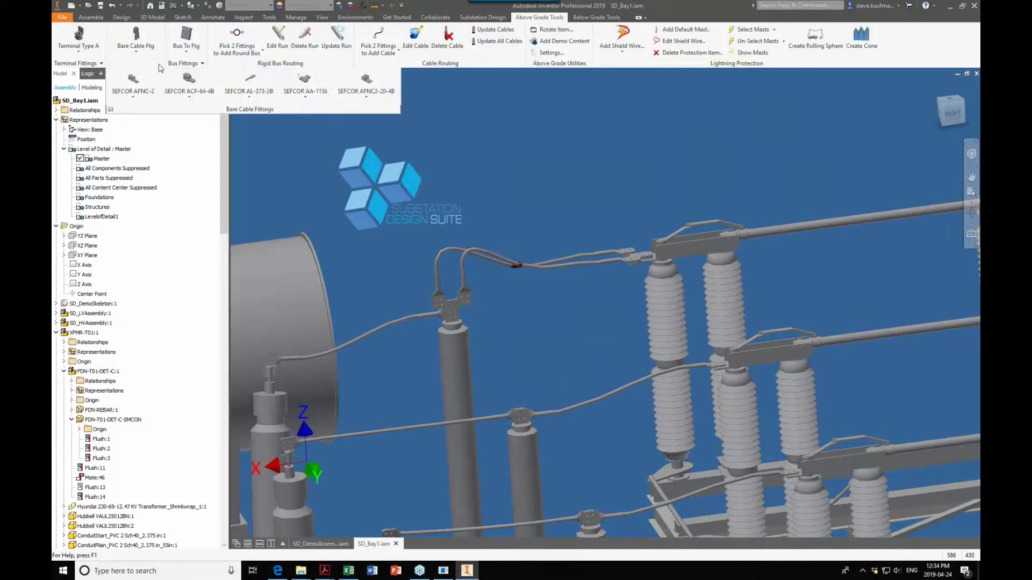
pyautogui.click(256, 95)
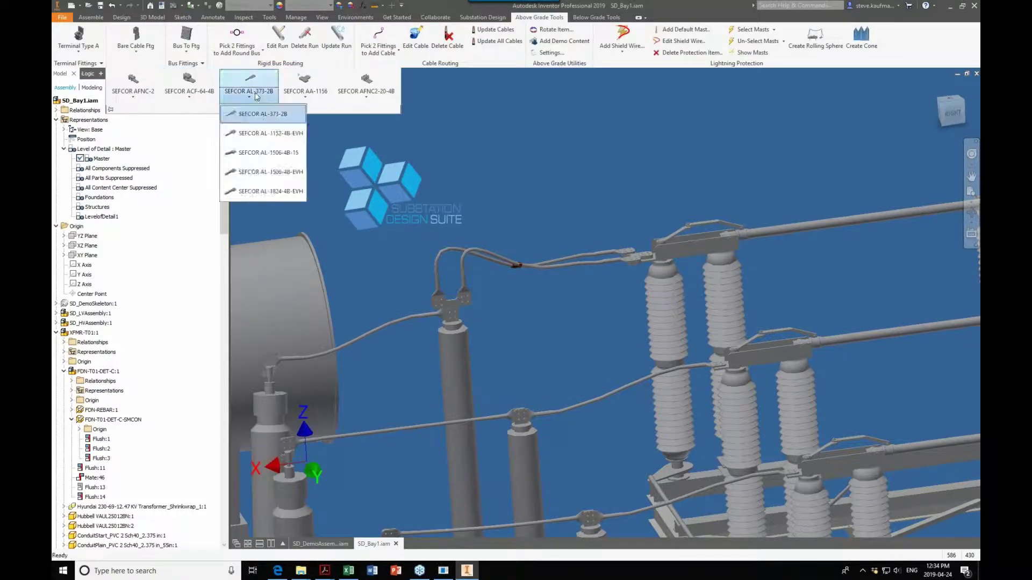
pyautogui.click(269, 152)
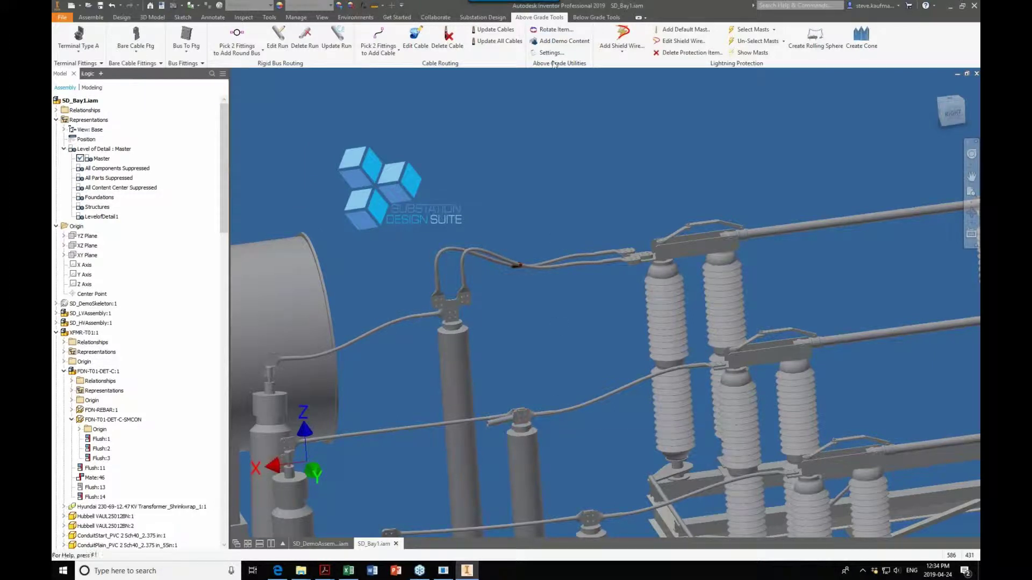
# Rotate the fitting on the middle bushing to point straight up, accept the orientation, and delete the fitting.
pyautogui.click(554, 29)
pyautogui.click(530, 415)
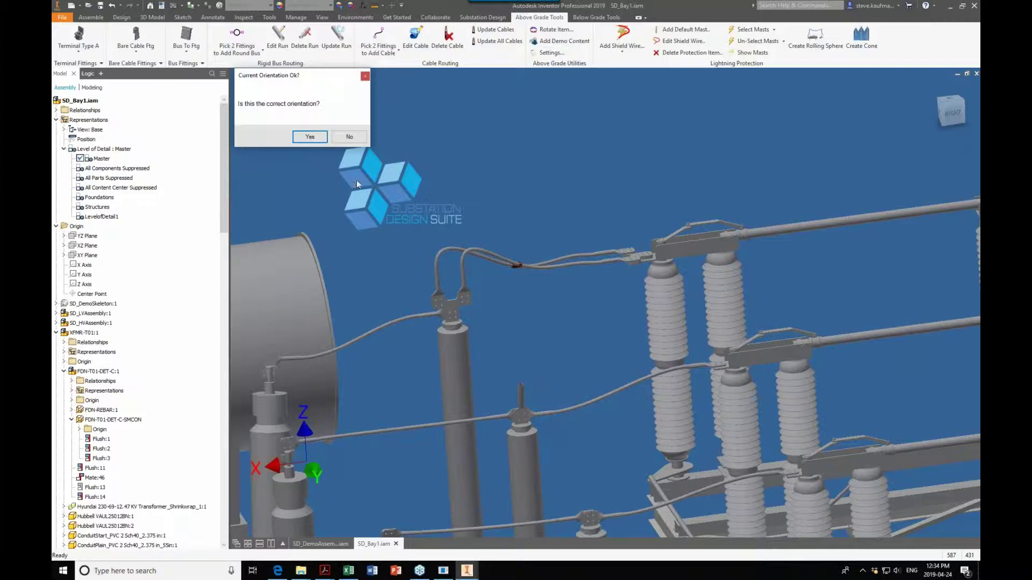
pyautogui.click(307, 137)
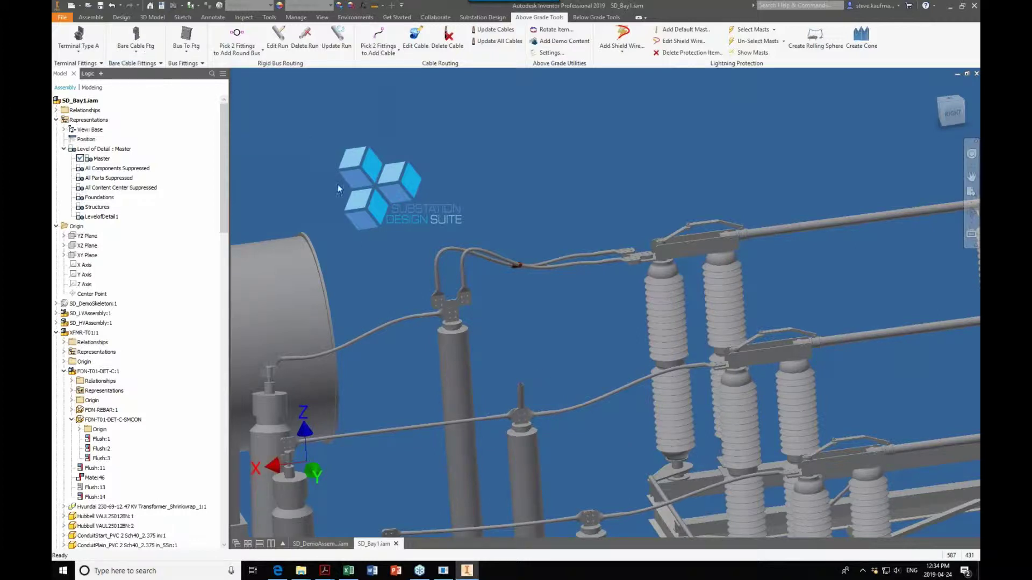
pyautogui.click(522, 402)
pyautogui.press('Delete')
# Check the bare cable fitting groups, switch to the Content Editor, and examine each fitting's Group value down to the SefcorAssy.iam row.
pyautogui.click(142, 68)
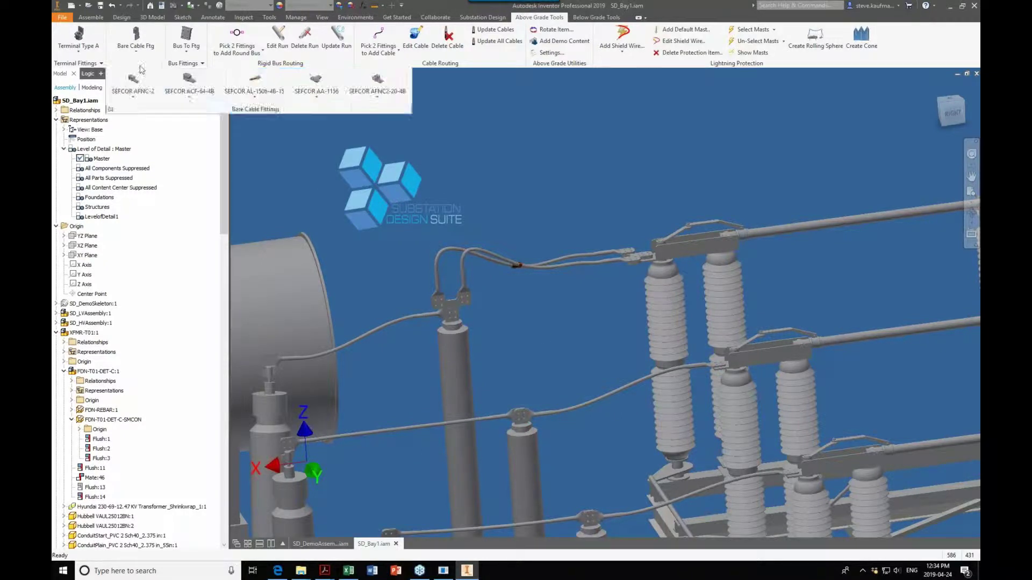
pyautogui.click(371, 81)
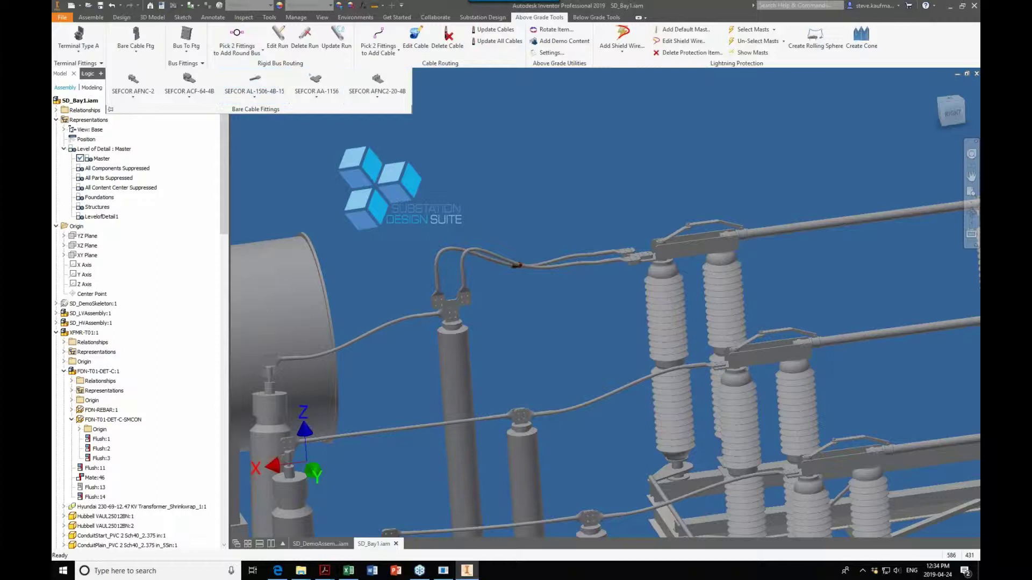
pyautogui.click(443, 572)
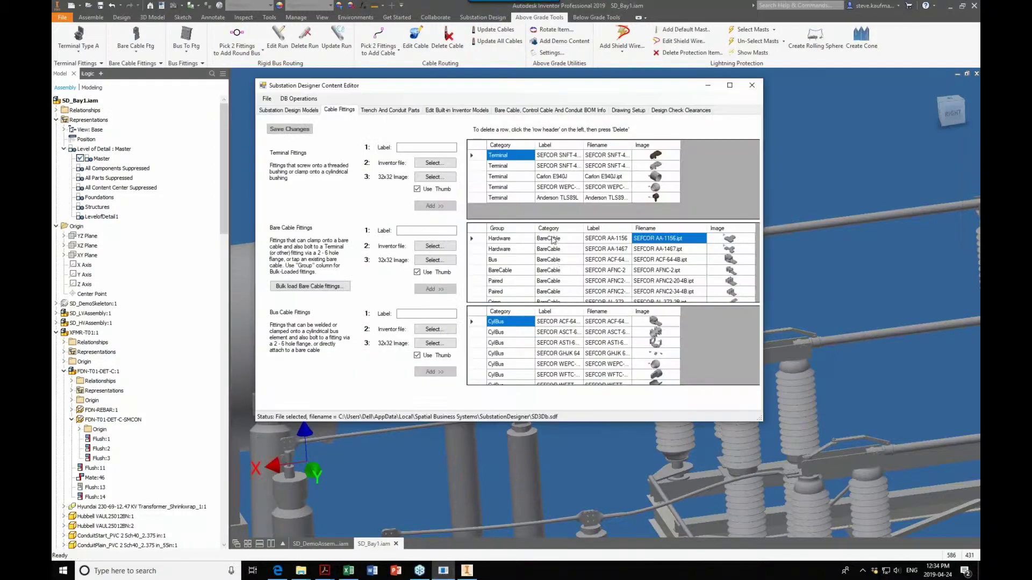
pyautogui.doubleClick(515, 249)
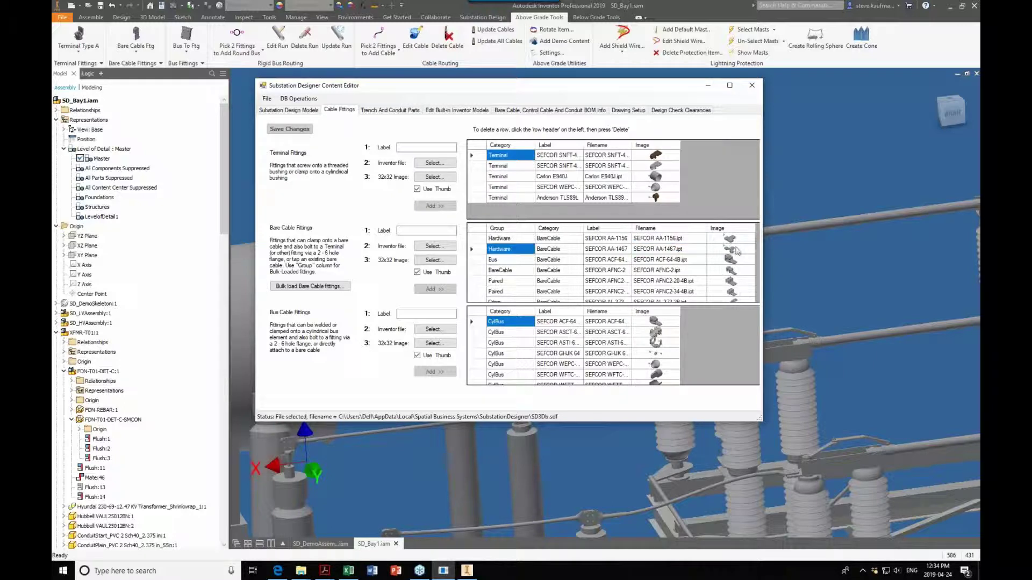
pyautogui.click(510, 260)
pyautogui.write('Hue')
pyautogui.click(513, 271)
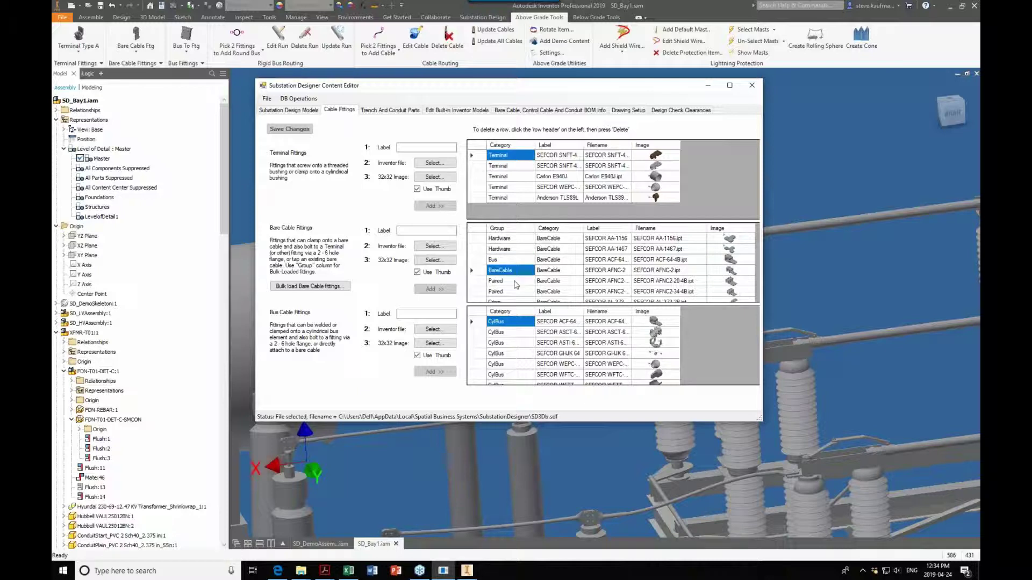
pyautogui.click(514, 281)
pyautogui.click(514, 291)
pyautogui.scroll(-3, 513, 293)
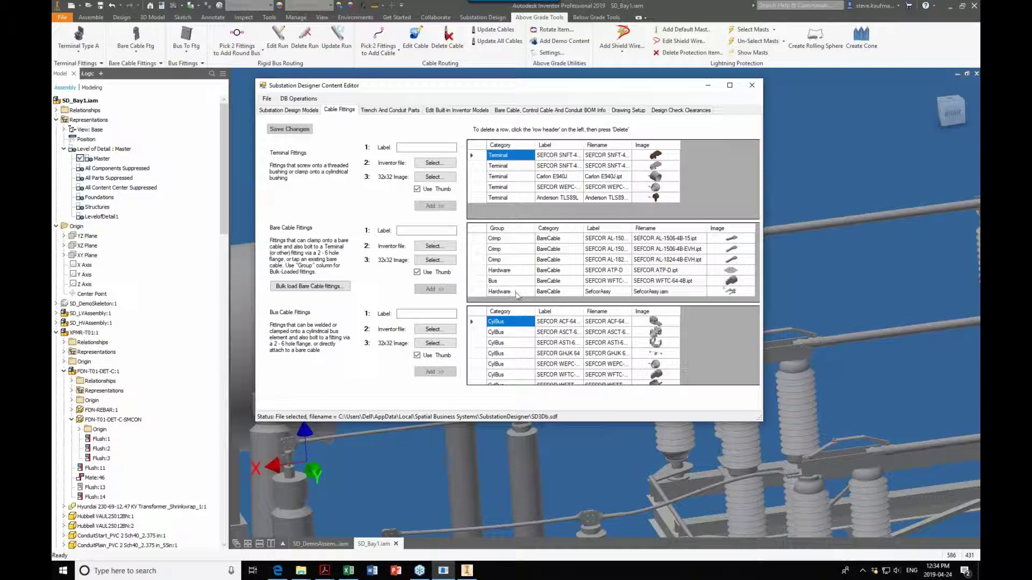
pyautogui.click(515, 292)
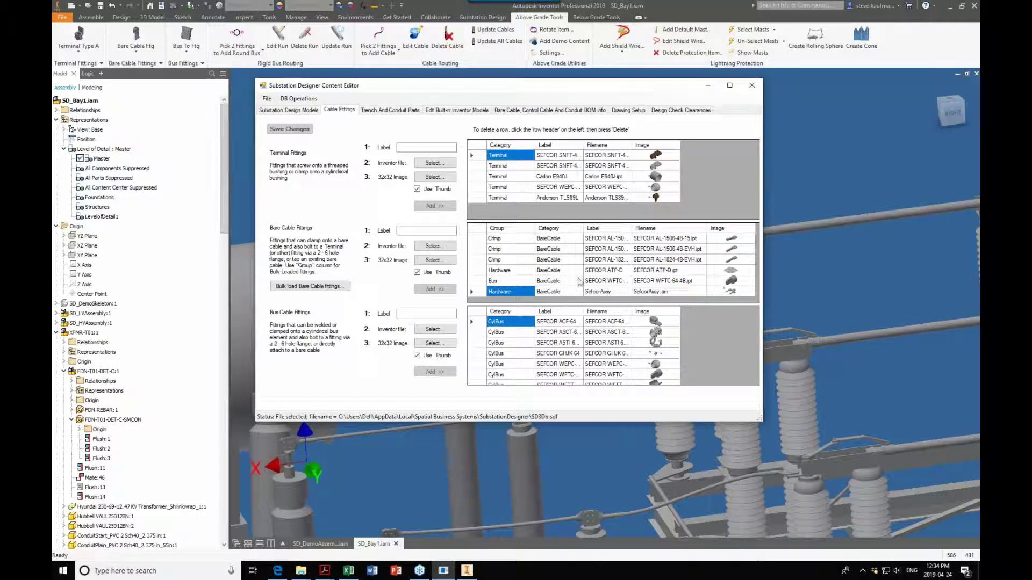
# Check which Inventor file types can be selected for a terminal fitting, and leave the file selection without choosing one.
pyautogui.click(429, 167)
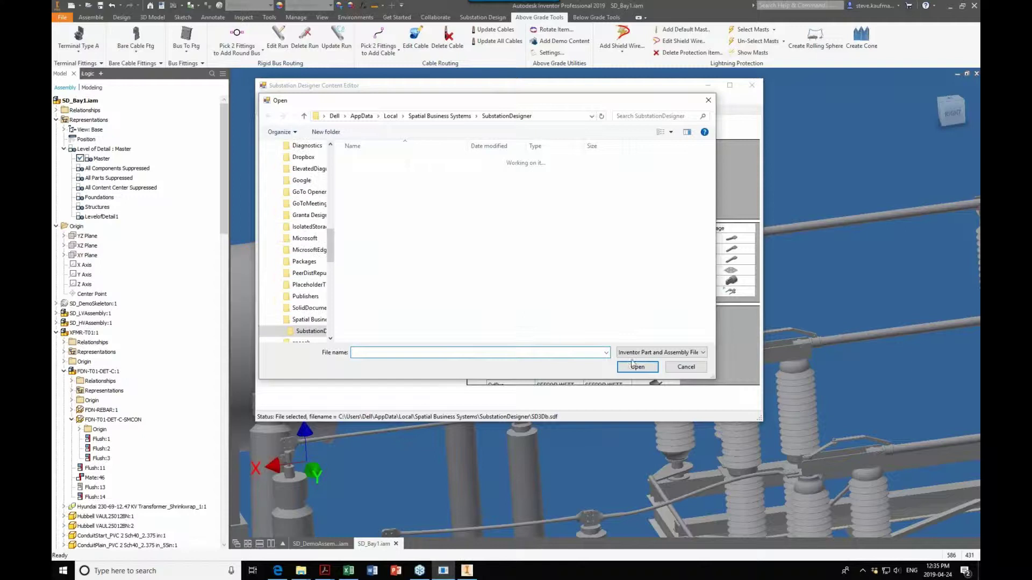
pyautogui.click(644, 353)
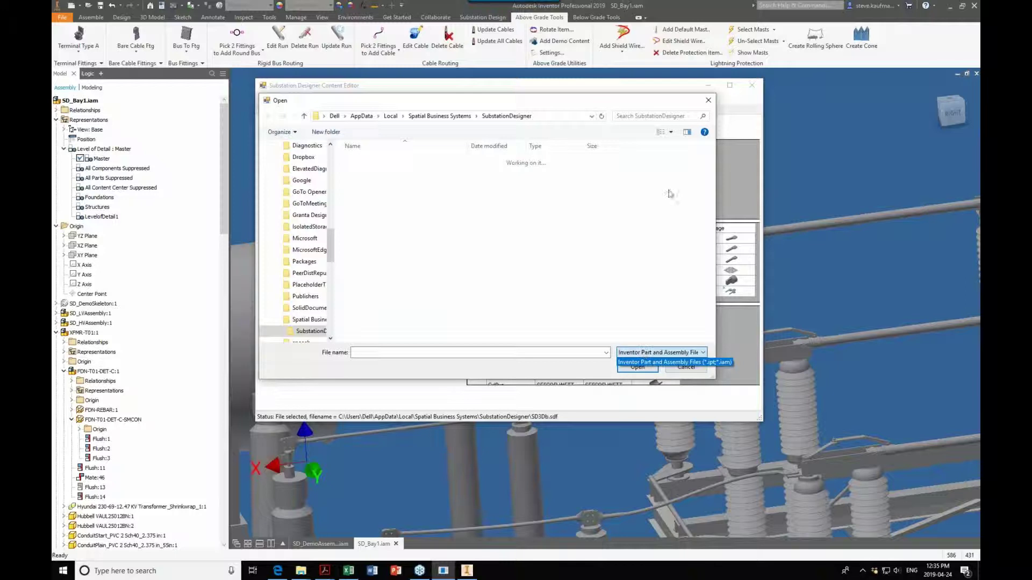
pyautogui.click(707, 102)
pyautogui.click(707, 102)
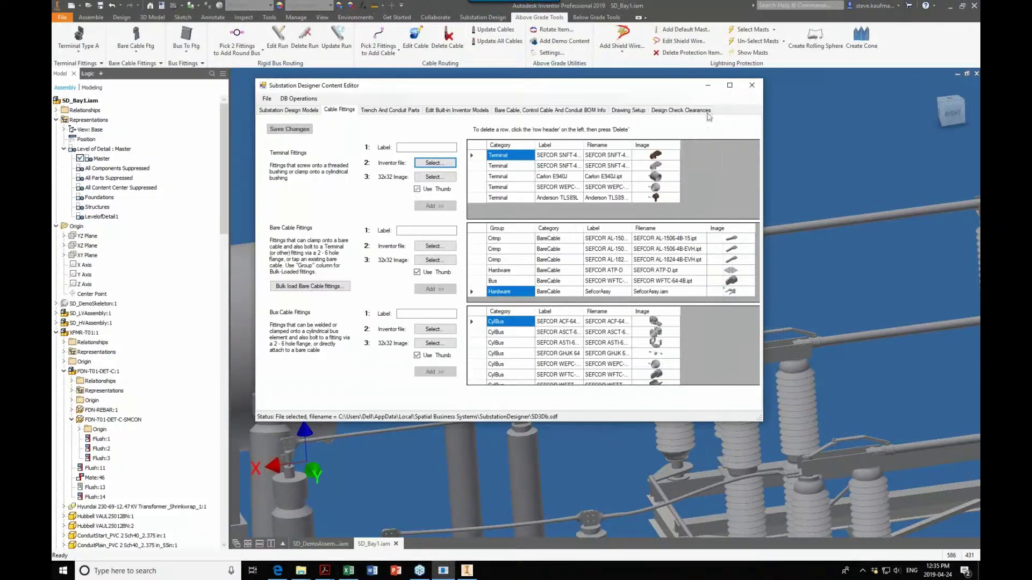
# Return to Inventor and place the SefcorAssy bare cable fitting from the hardware group on the terminal atop the middle bushing.
pyautogui.click(450, 160)
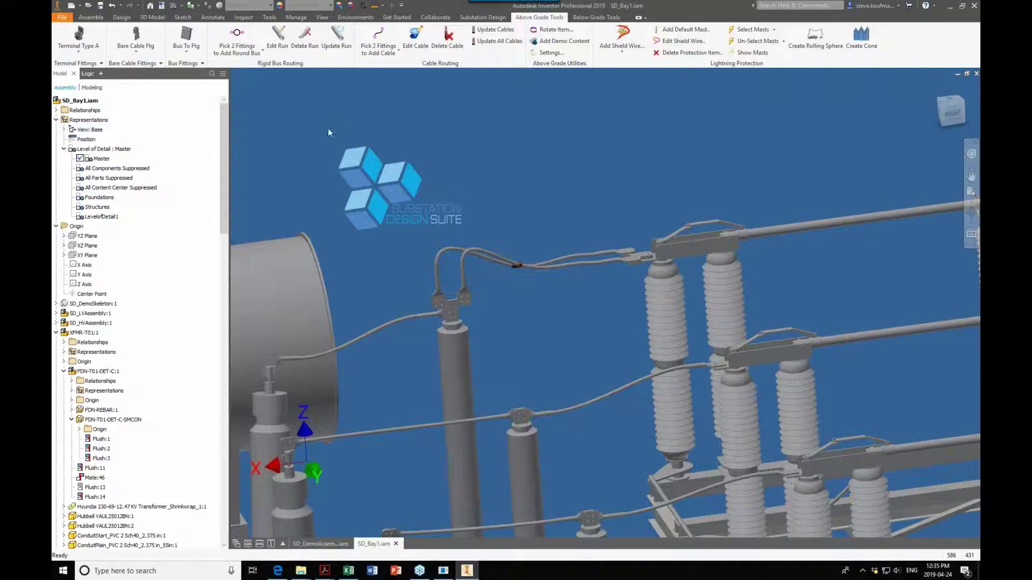
pyautogui.click(155, 63)
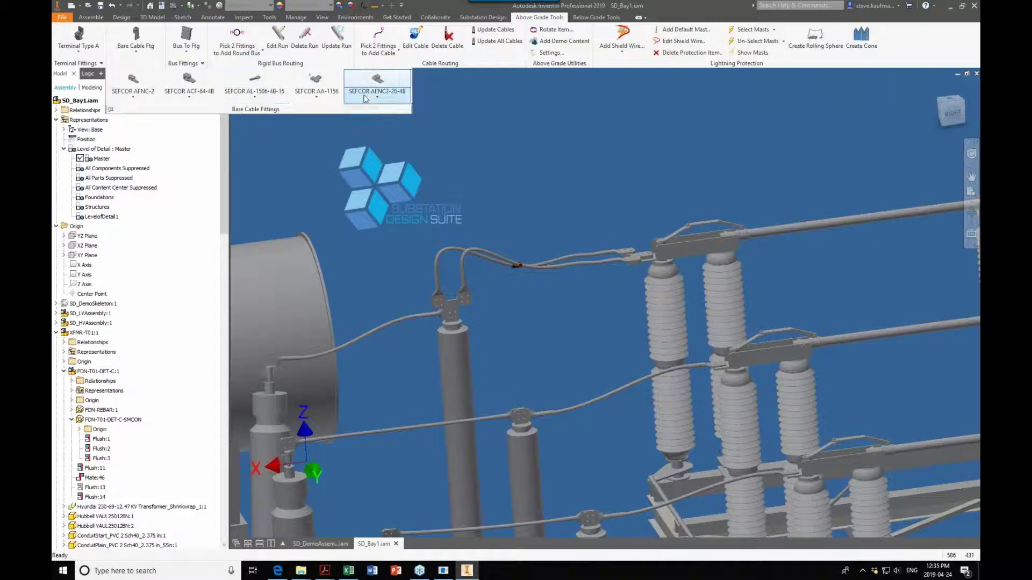
pyautogui.click(317, 96)
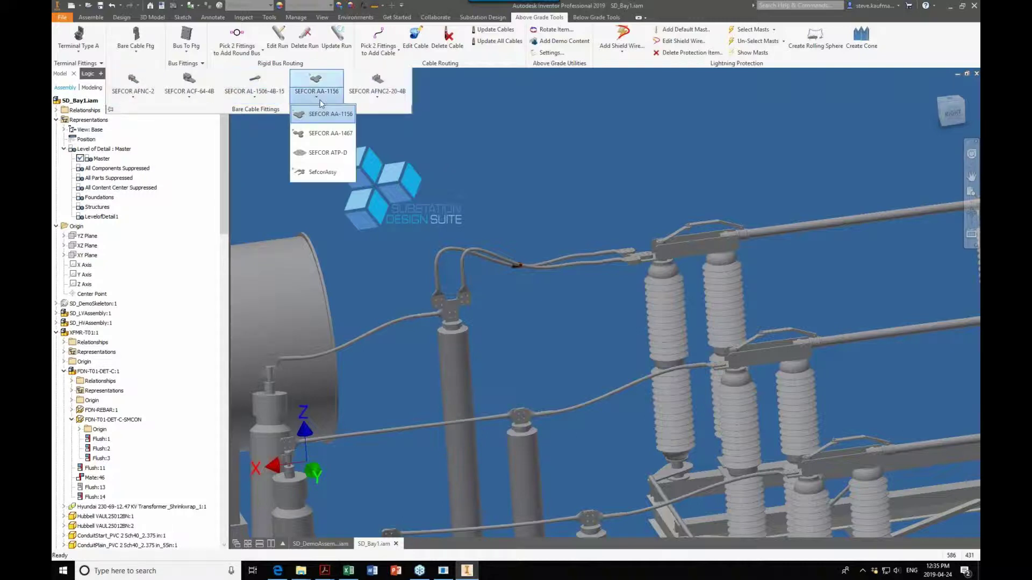
pyautogui.click(318, 173)
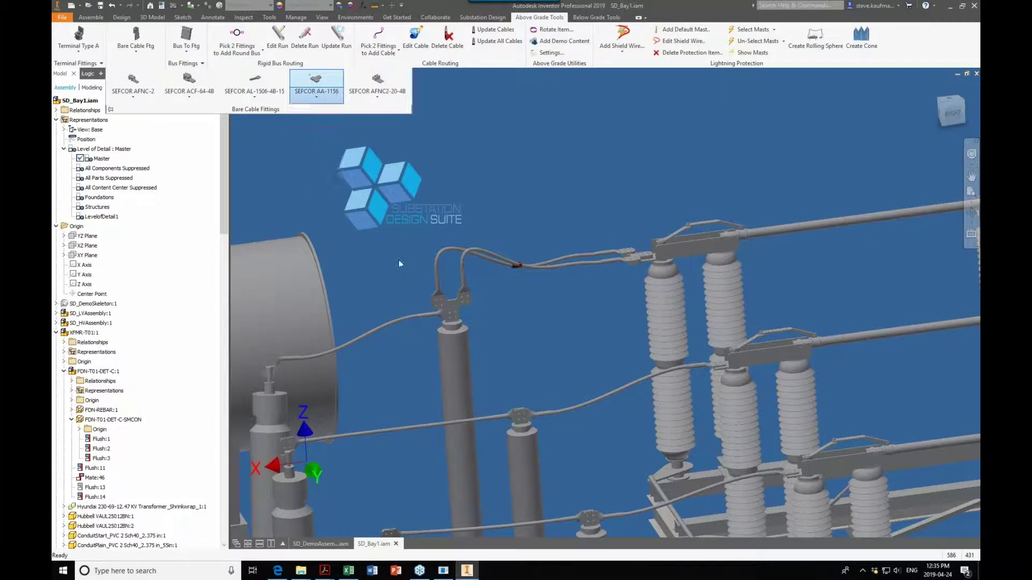
pyautogui.click(520, 422)
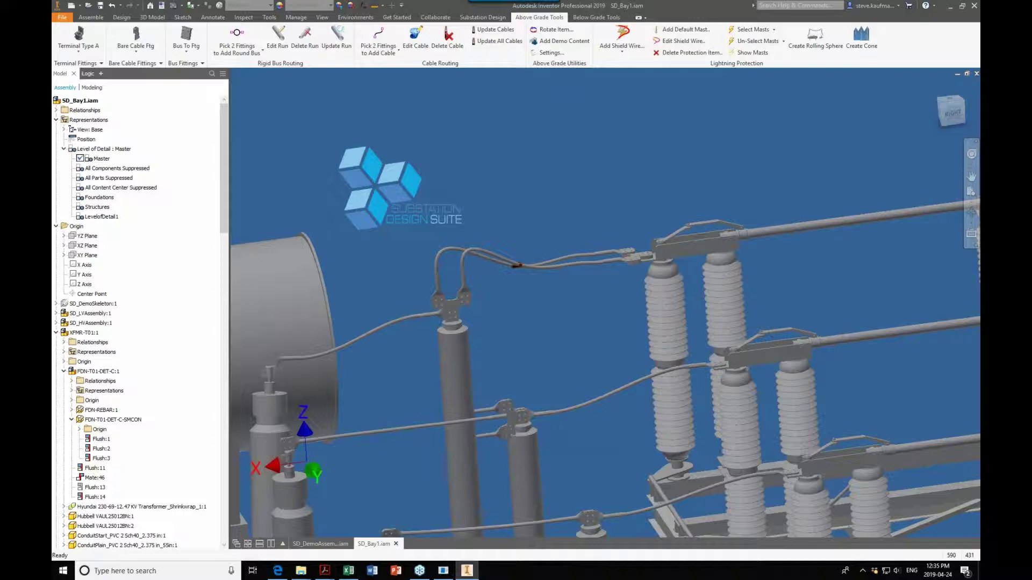
# Rotate the placed SefcorAssy fitting so both cable connectors point straight up, and accept the orientation.
pyautogui.click(515, 42)
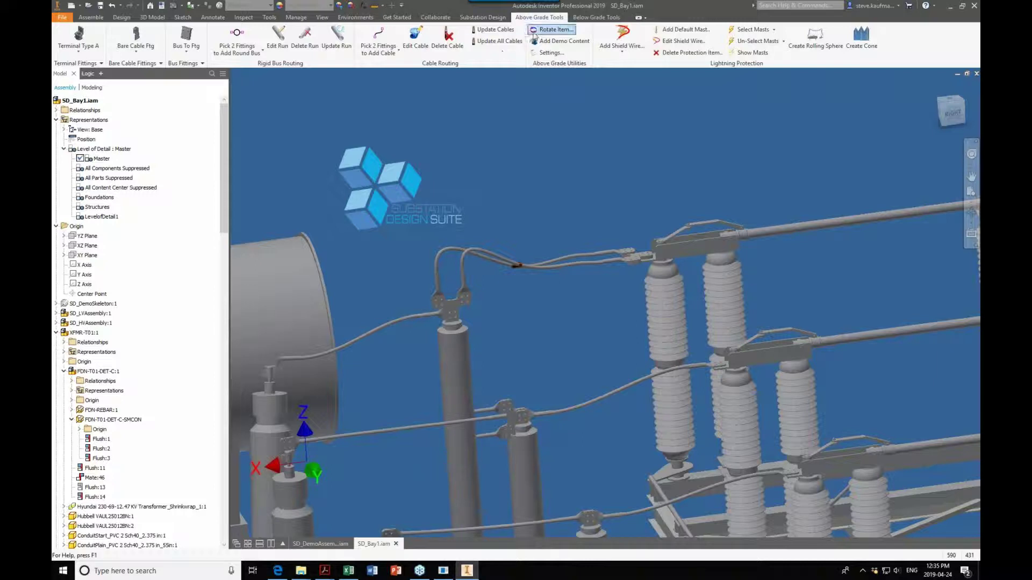
pyautogui.click(519, 418)
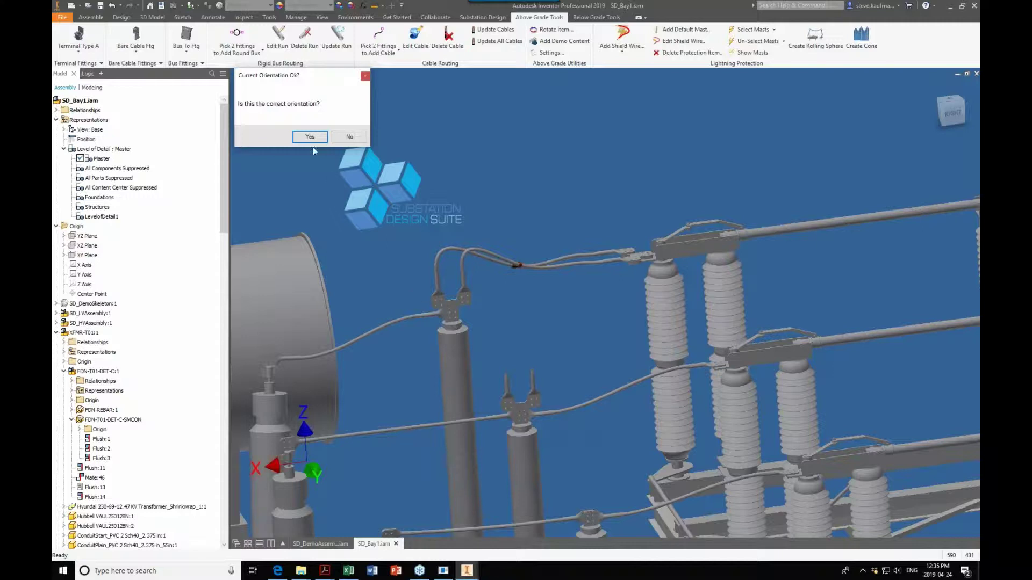
pyautogui.click(309, 136)
# Locate the placed SefcorAssy fitting in the model tree, expand its components, and open the assembly in its own window.
pyautogui.scroll(5, 542, 427)
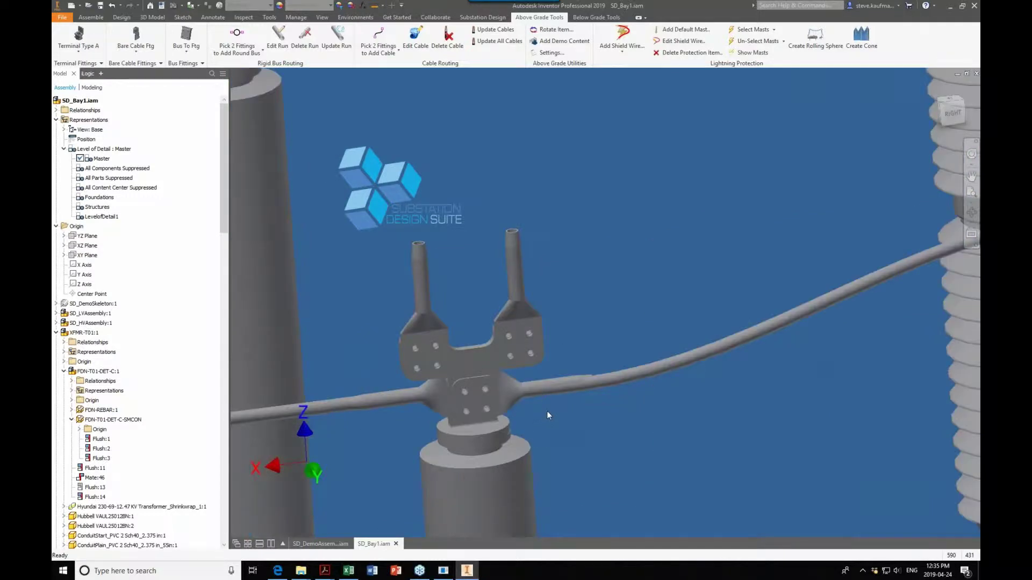
pyautogui.click(517, 341)
pyautogui.rightClick(517, 341)
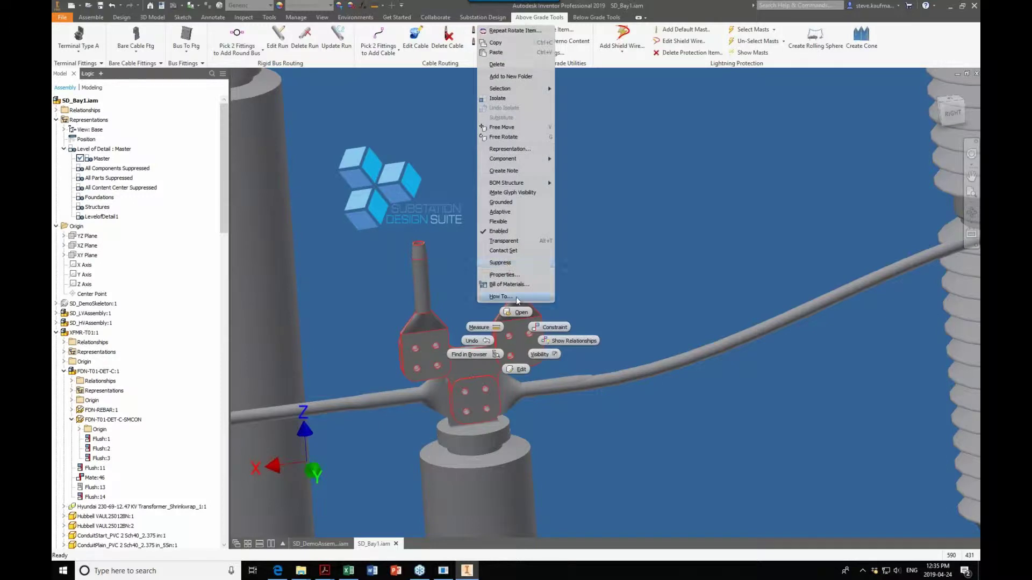
pyautogui.click(468, 355)
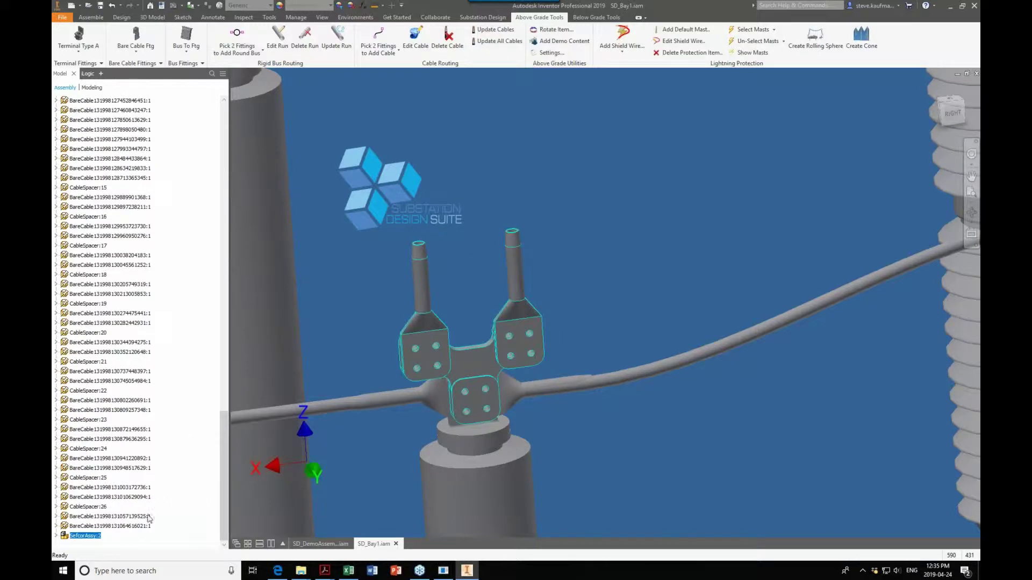
pyautogui.click(57, 537)
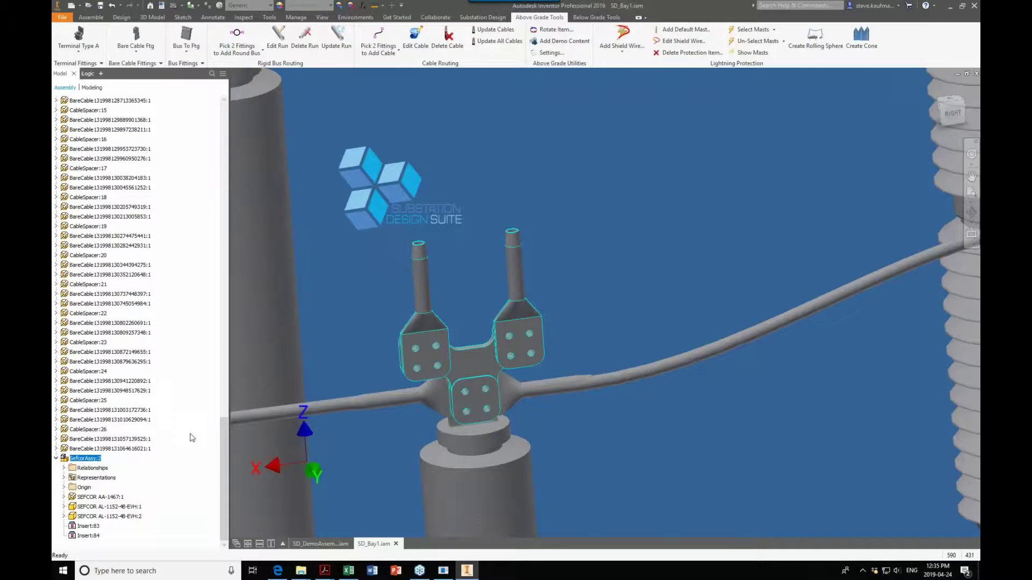
pyautogui.rightClick(93, 462)
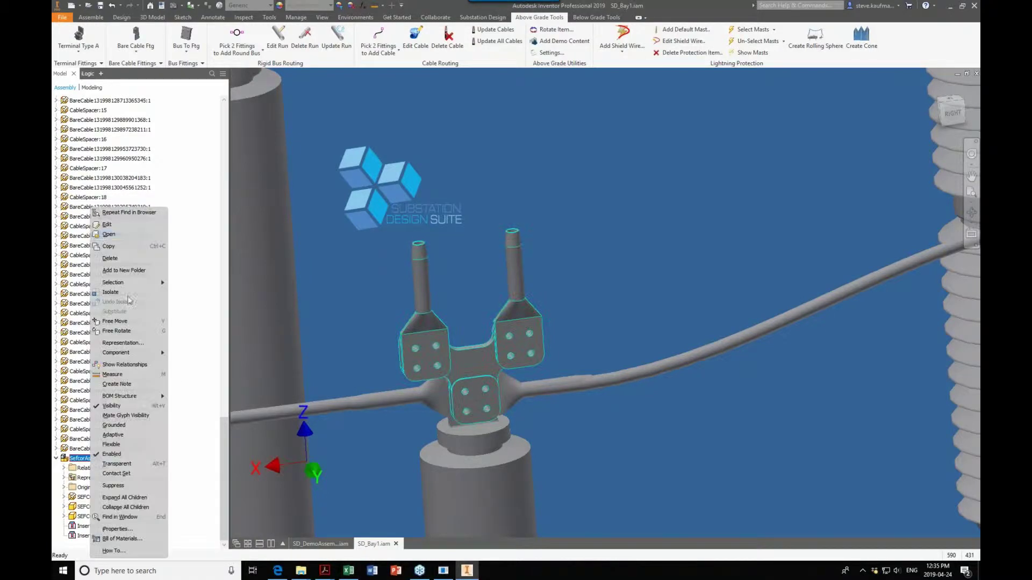
pyautogui.click(128, 241)
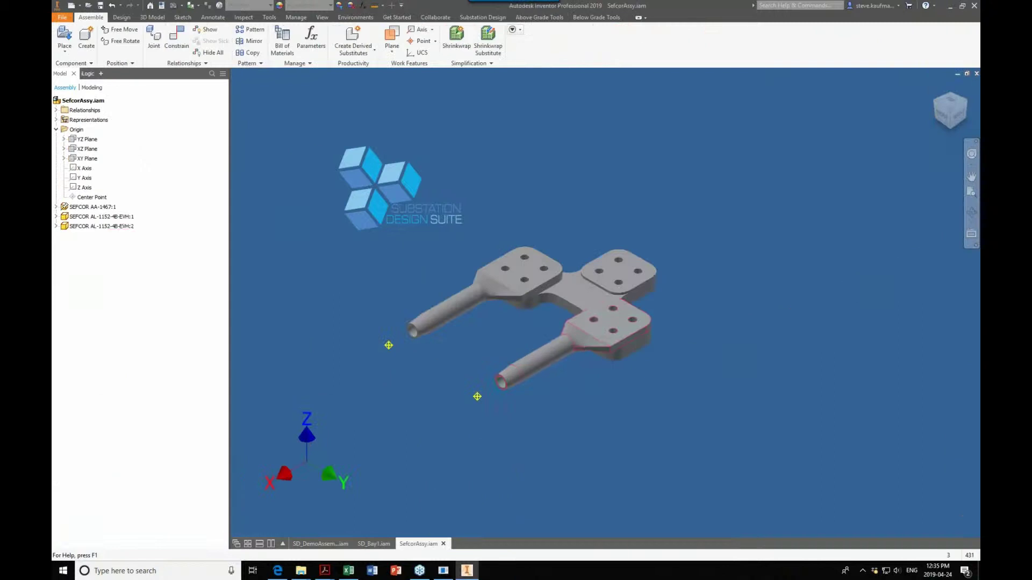
# Identify the SEFCOR AA-1467 plate and the two SEFCOR AL-1152-4B-EVH connectors in the assembly by highlighting each one in the model.
pyautogui.click(112, 209)
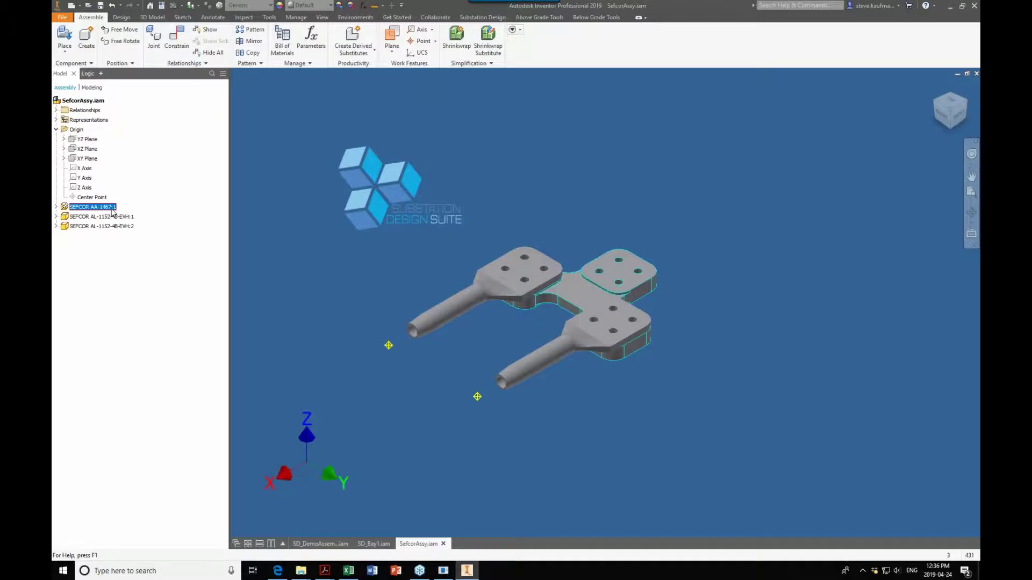
pyautogui.click(108, 225)
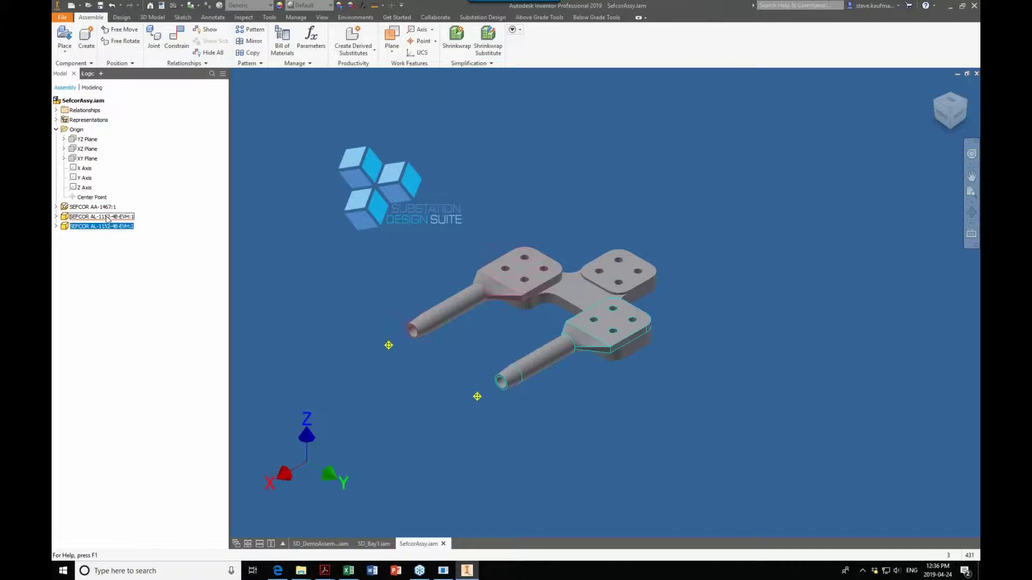
pyautogui.click(107, 217)
pyautogui.click(108, 226)
pyautogui.click(108, 218)
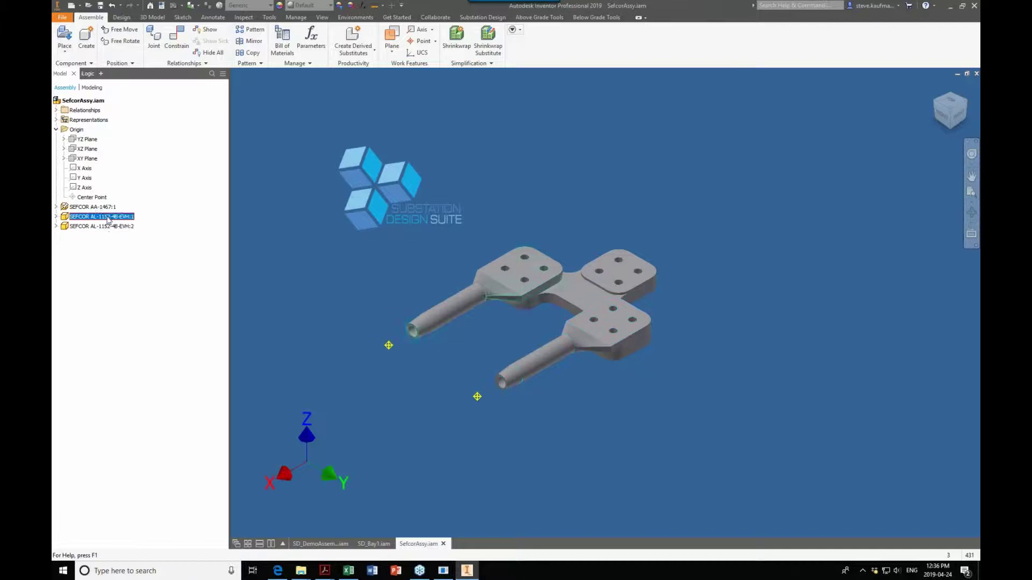
pyautogui.click(107, 226)
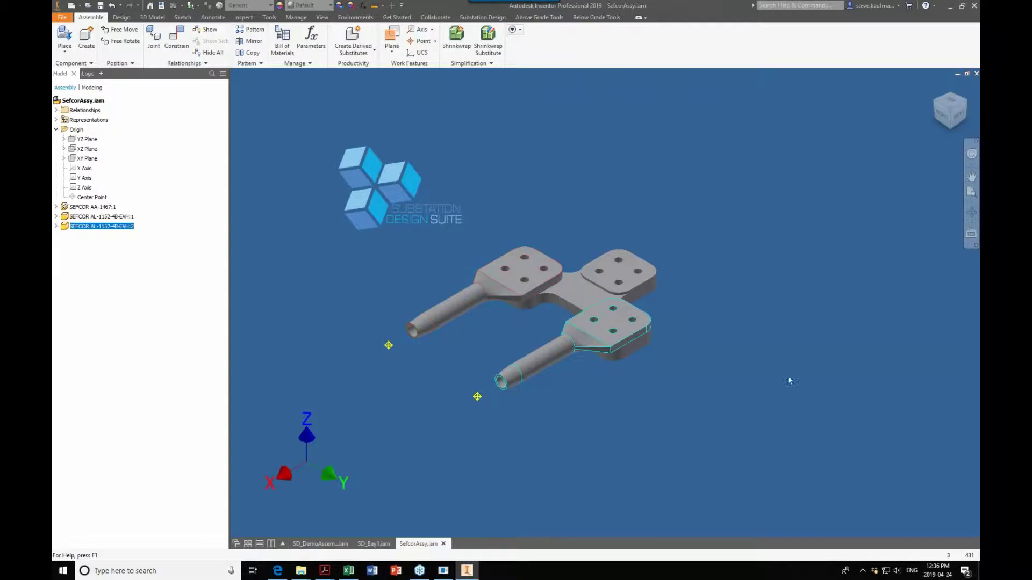
pyautogui.click(639, 127)
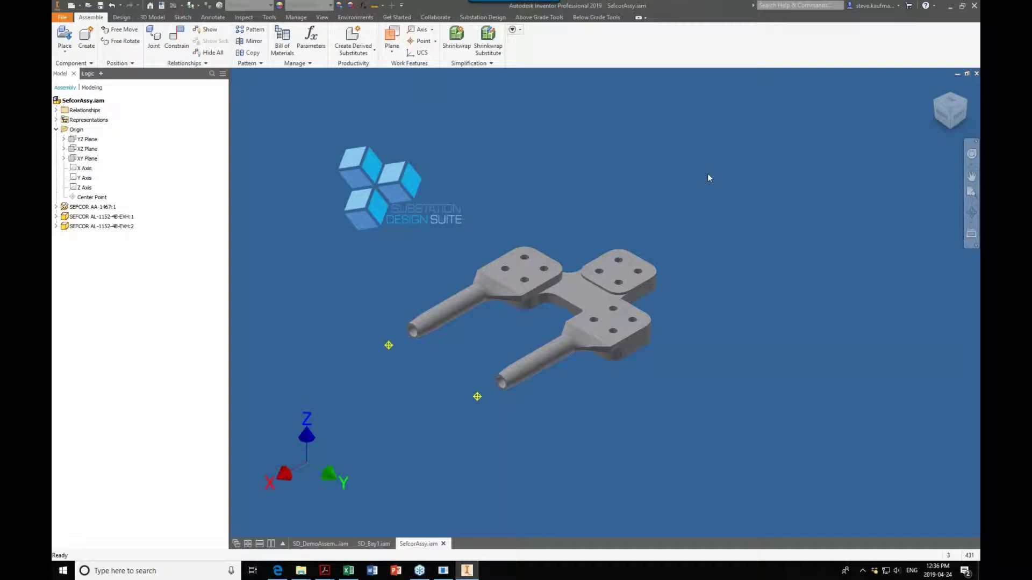
# Expand the SEFCOR AA-1467 plate in the model tree and examine where its NemaFace work plane lies.
pyautogui.click(107, 210)
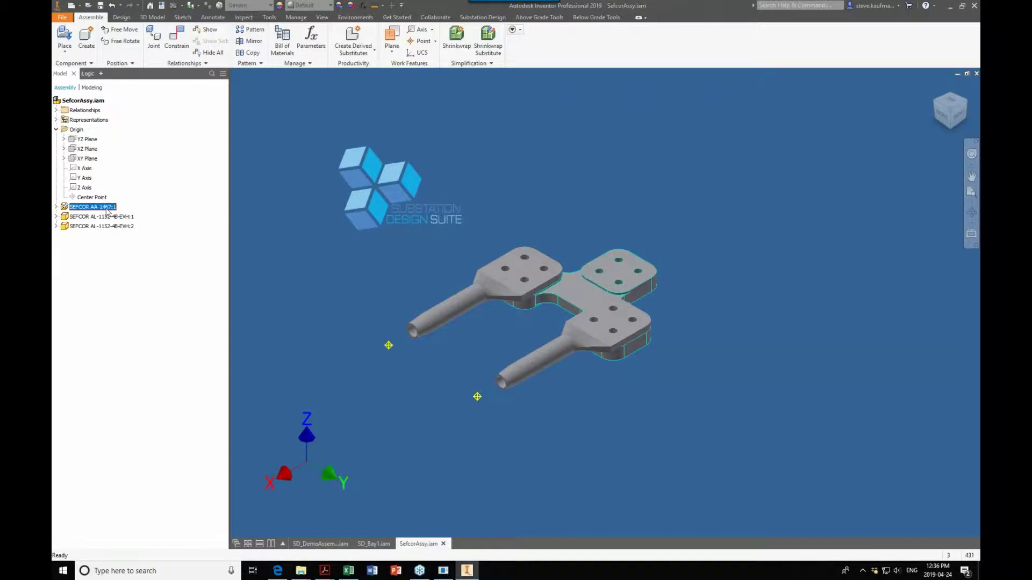
pyautogui.click(55, 207)
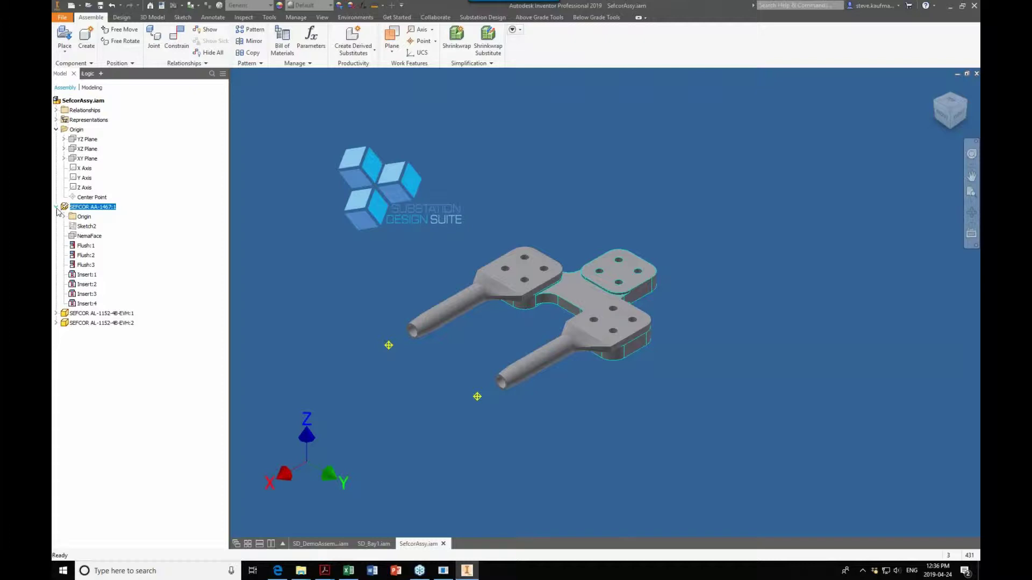
pyautogui.click(87, 236)
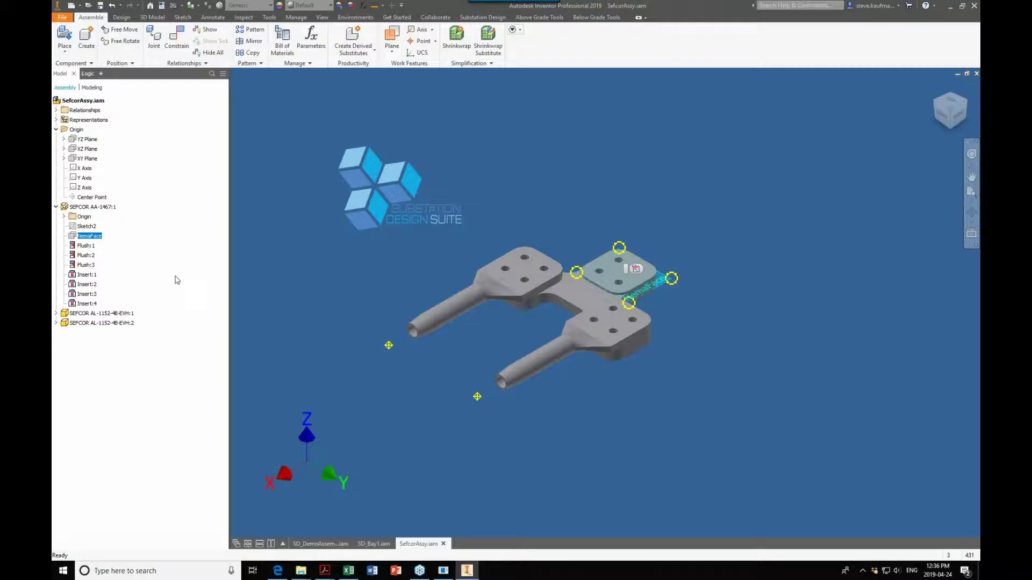
pyautogui.click(728, 295)
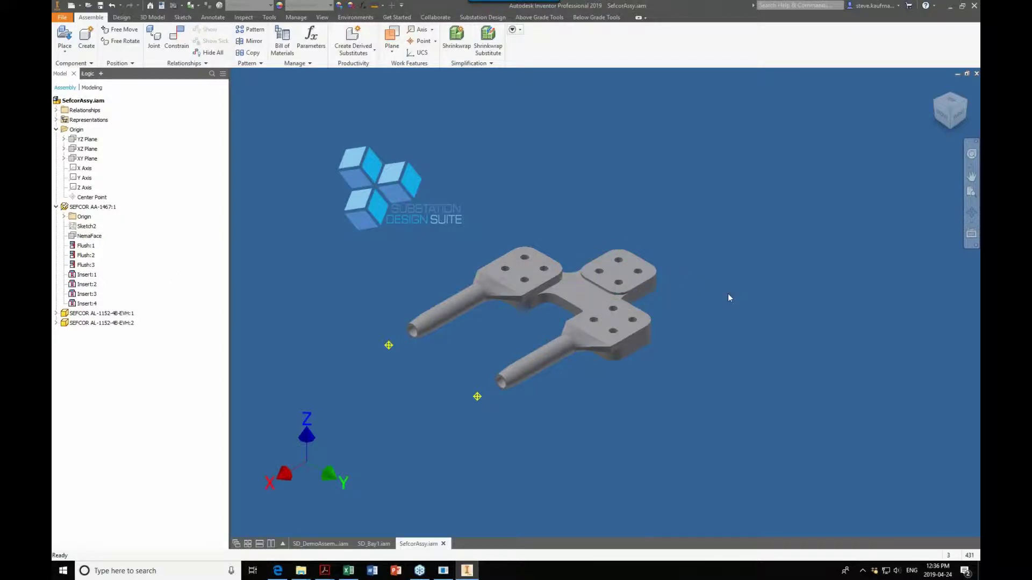
# Measure the distance between the undersides of the SEFCOR AA-1467 plate's single pad and an adjacent connector-side pad.
pyautogui.keyDown('shift'); pyautogui.moveTo(728, 294); pyautogui.dragTo(728, 295, button='middle'); pyautogui.keyUp('shift')
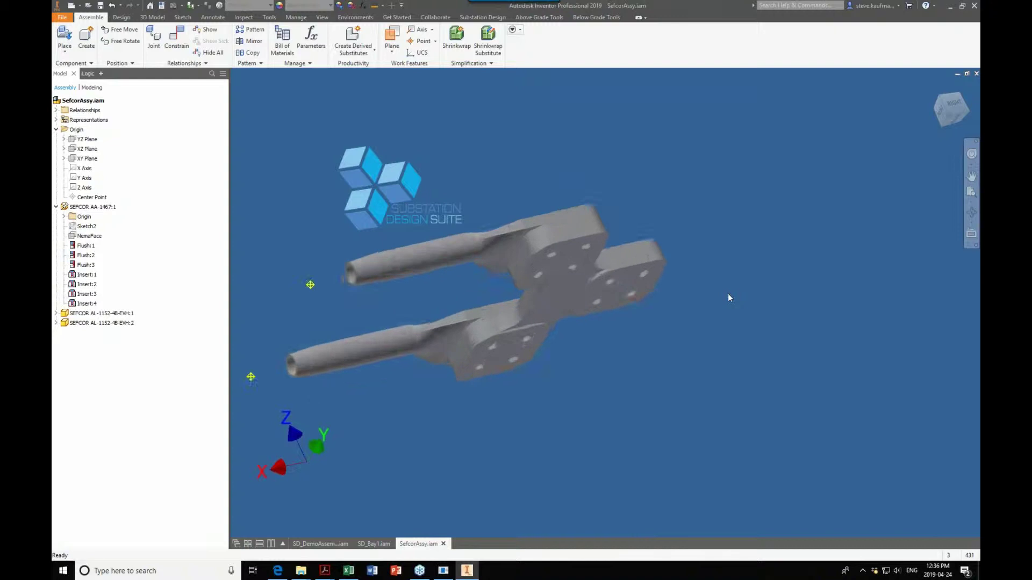
pyautogui.scroll(-5, 728, 294)
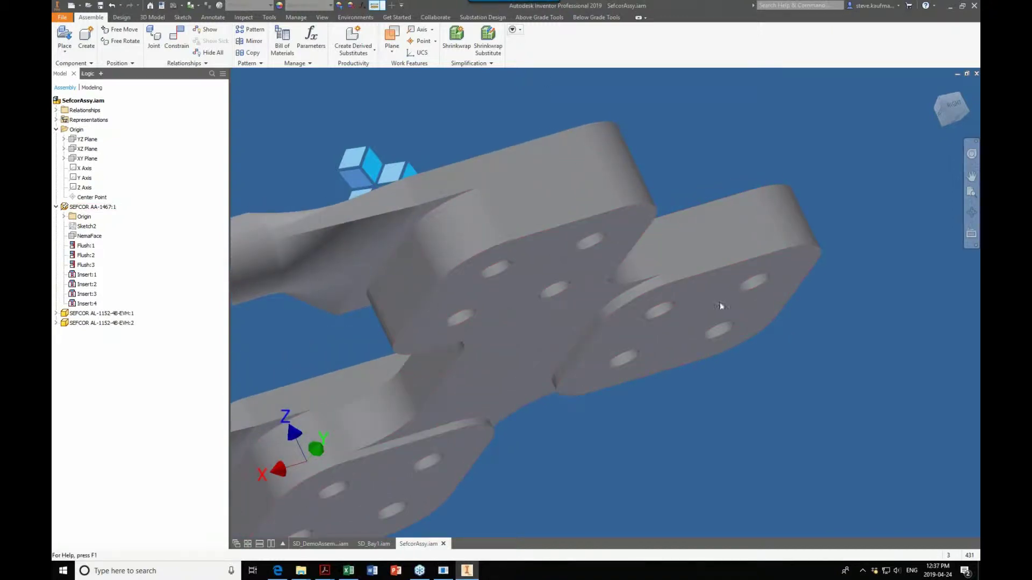
pyautogui.press('m')
pyautogui.click(698, 296)
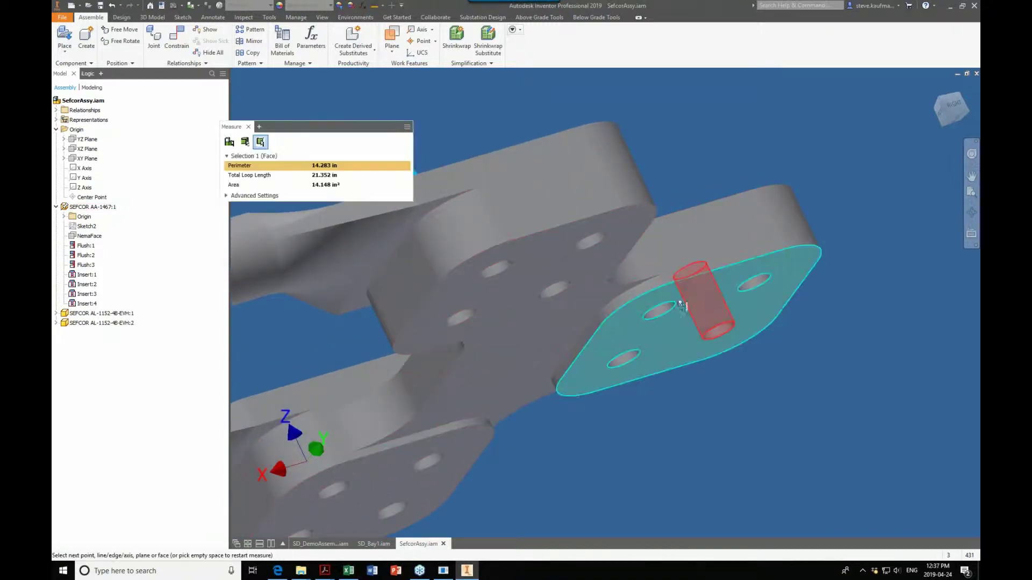
pyautogui.click(562, 248)
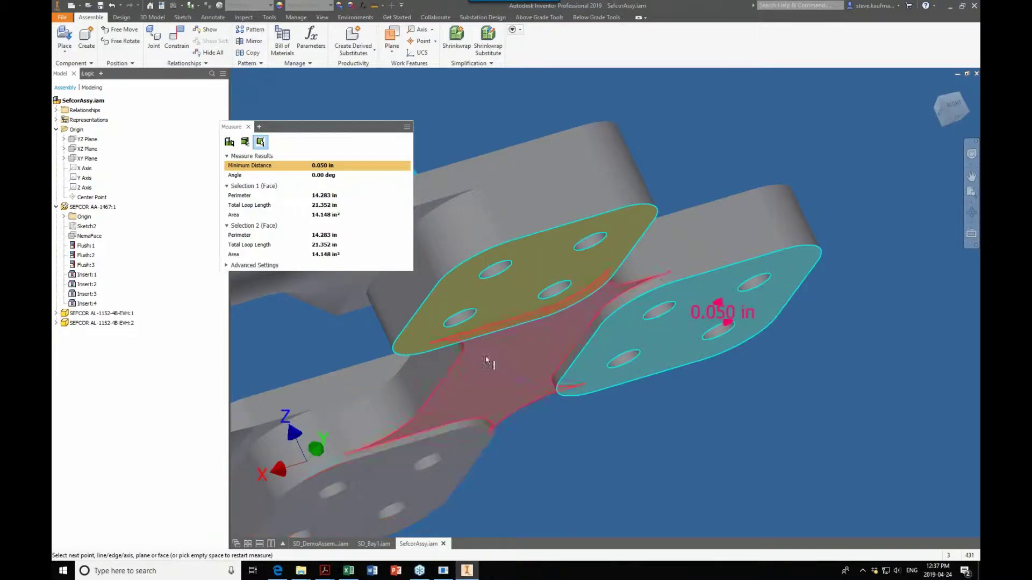
pyautogui.click(770, 467)
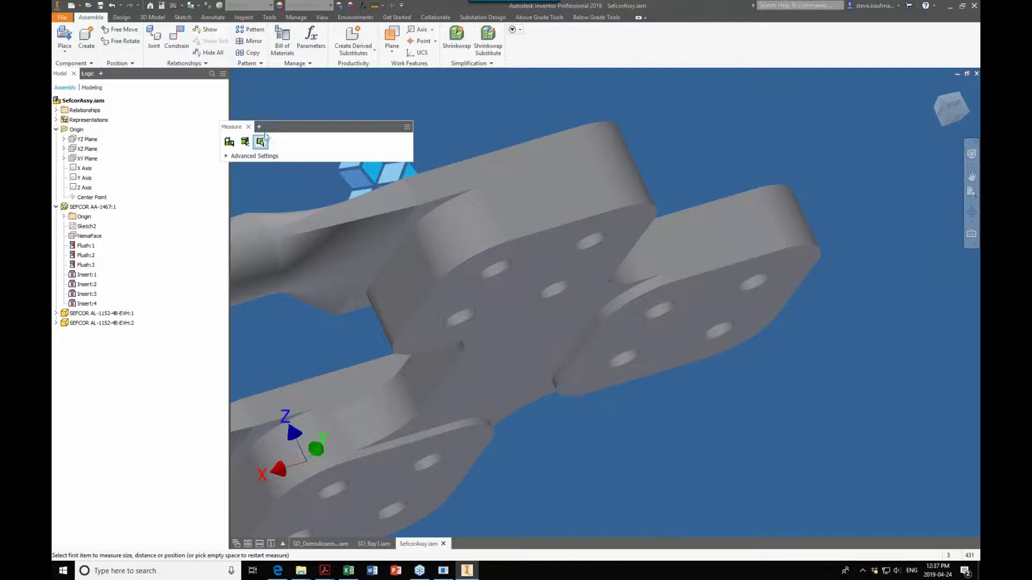
pyautogui.click(248, 127)
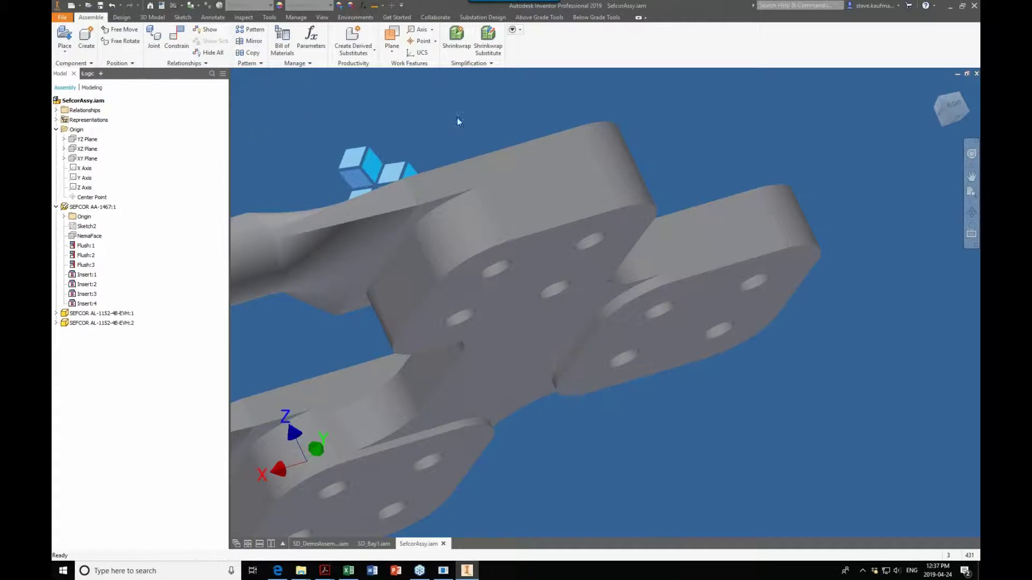
# Restore the home view, close the SefcorAssy assembly, and return to the SD_Bay1 assembly.
pyautogui.press('F6')
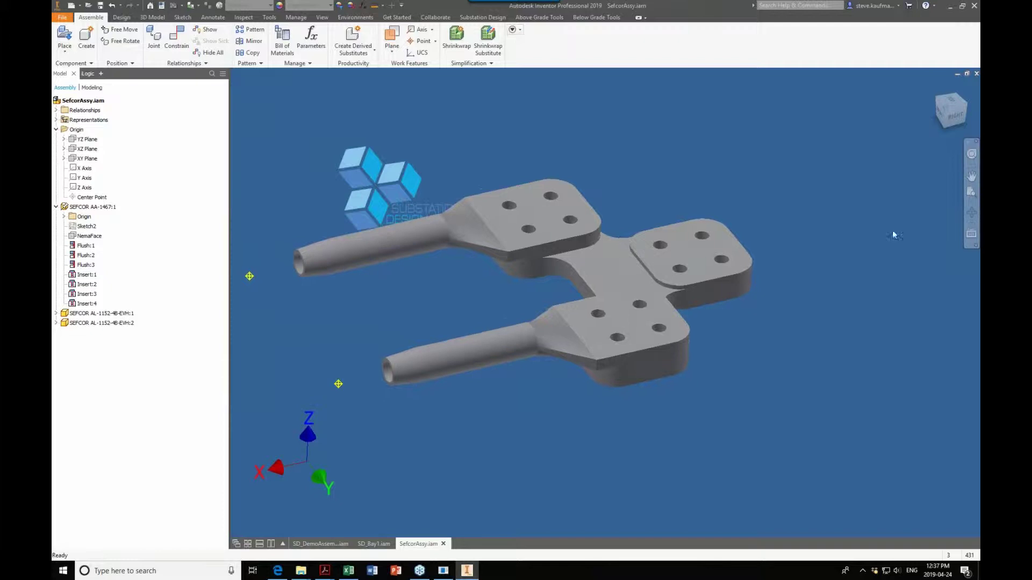
pyautogui.click(976, 74)
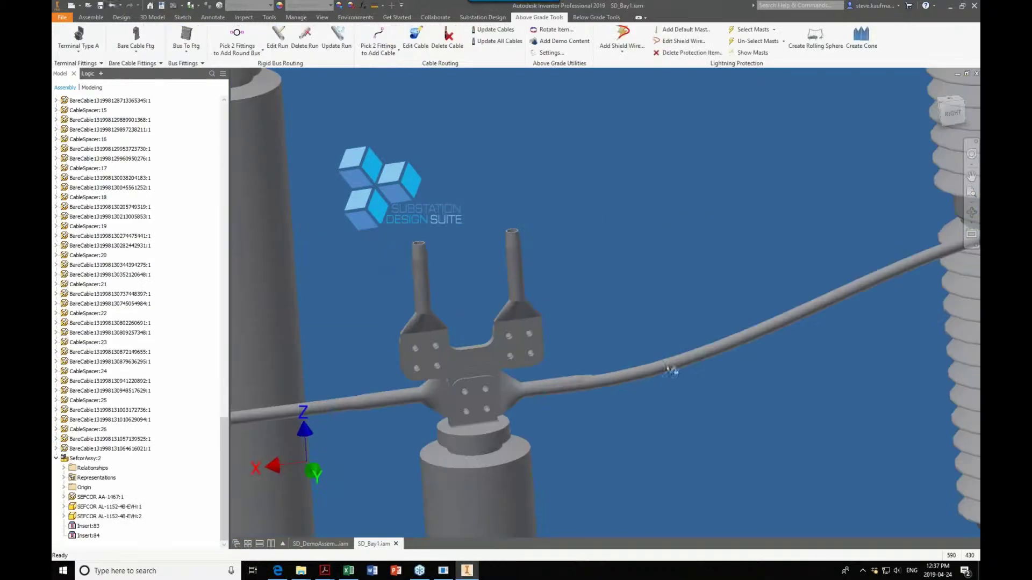
pyautogui.scroll(-6, 672, 250)
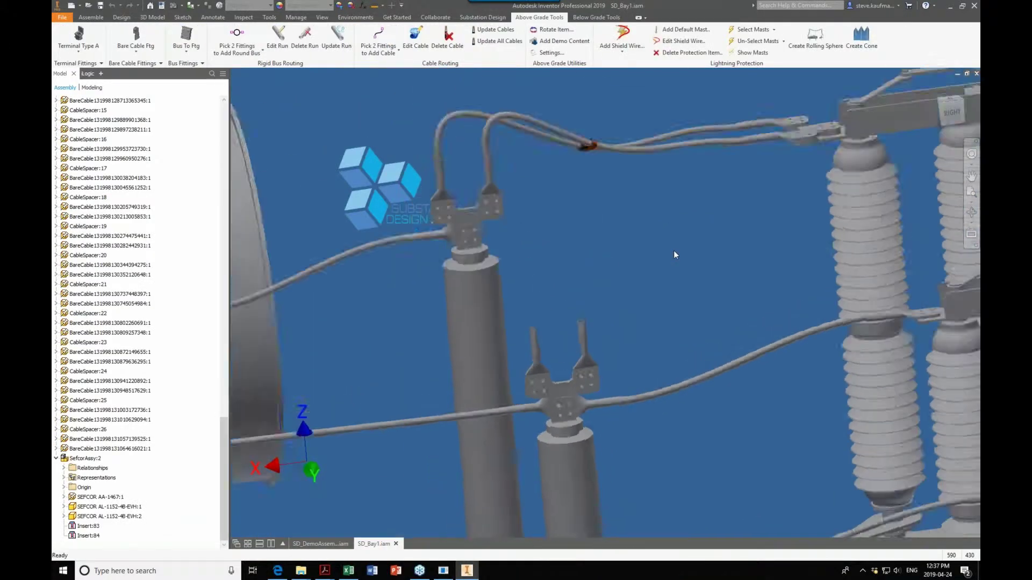
pyautogui.scroll(-5, 672, 251)
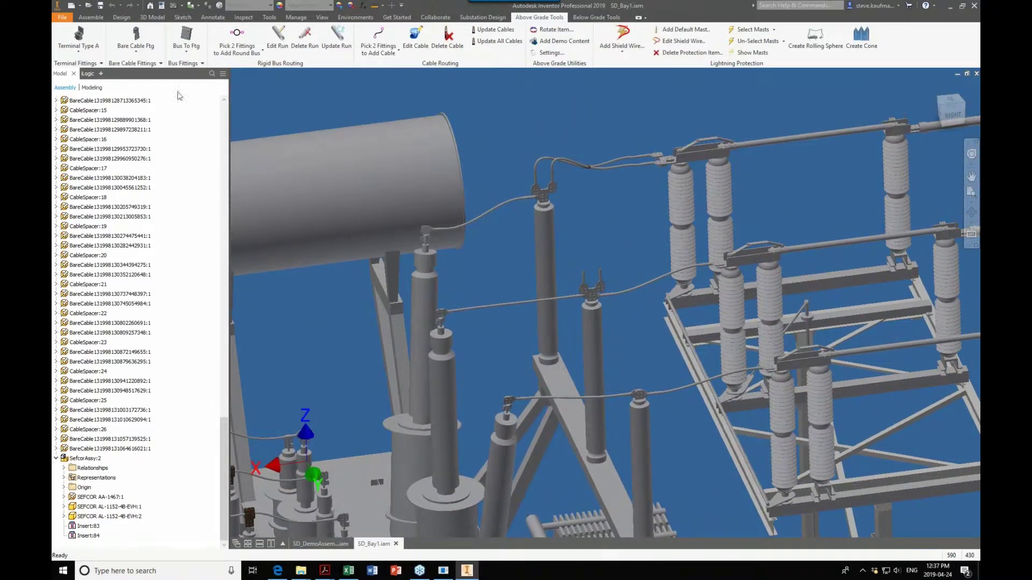
# Place a SEFCOR GHJK 64 bus fitting on the uppermost round bus, just past its vertical drop.
pyautogui.click(181, 63)
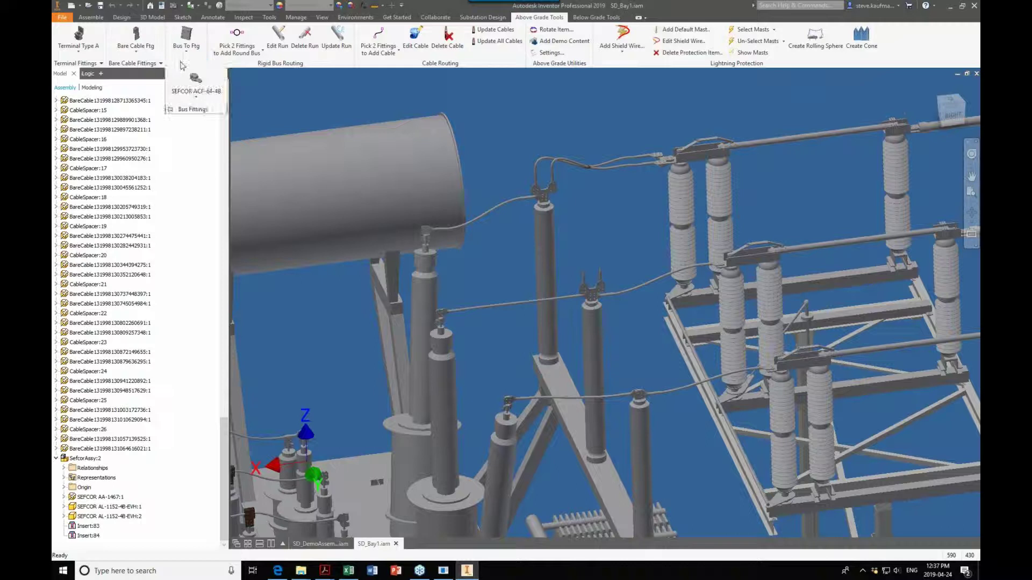
pyautogui.click(199, 100)
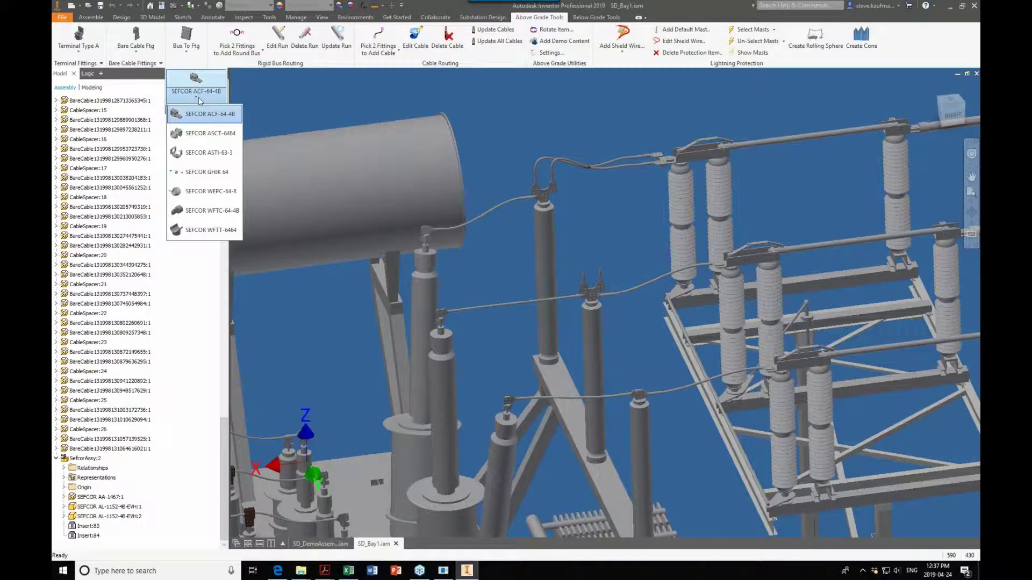
pyautogui.click(192, 172)
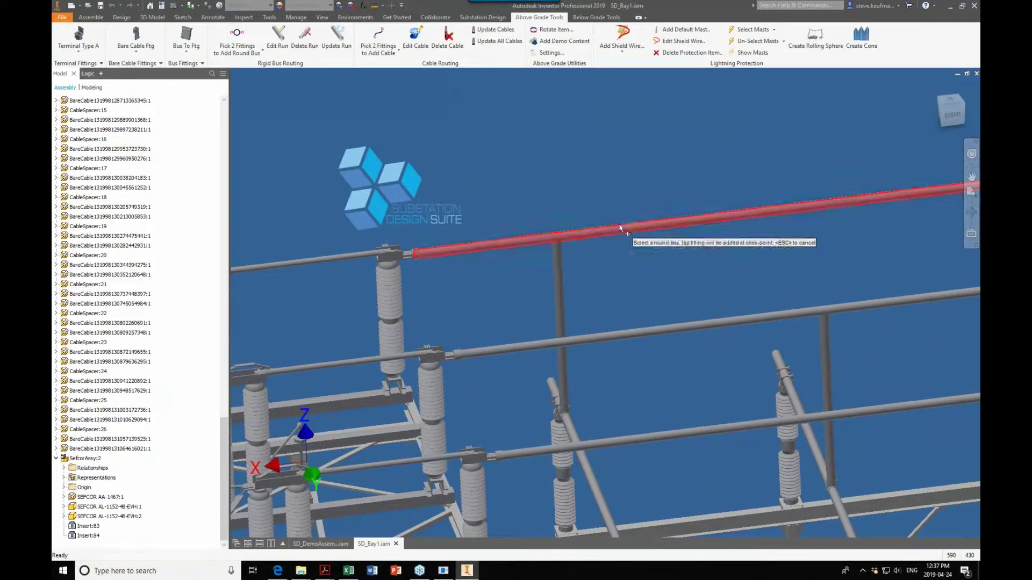
pyautogui.click(626, 236)
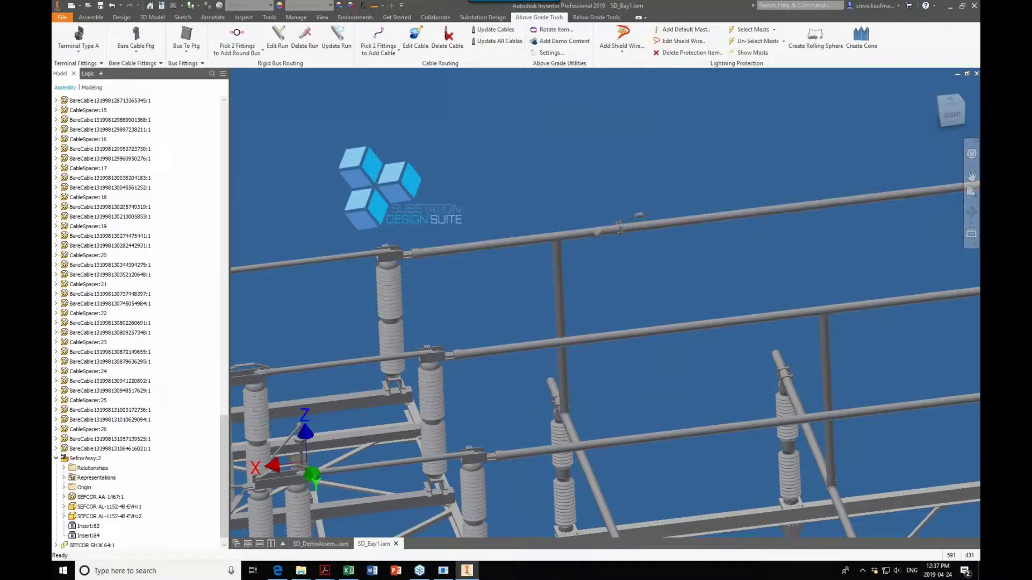
pyautogui.scroll(-4, 623, 243)
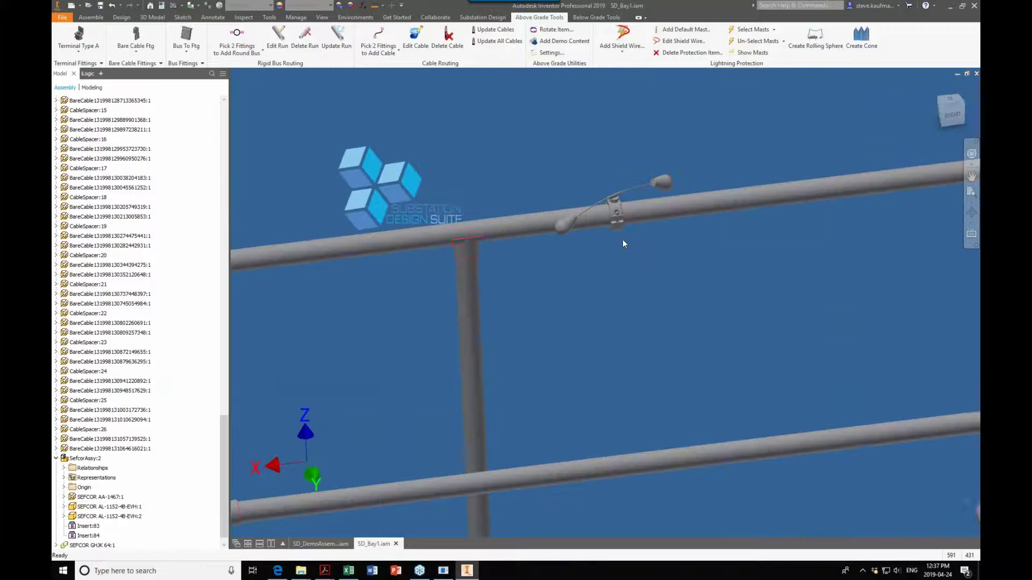
# Place a SEFCOR WFTC-64-4B bare cable fitting on the NEMA hole face where the nearest round bus meets the switch.
pyautogui.click(153, 65)
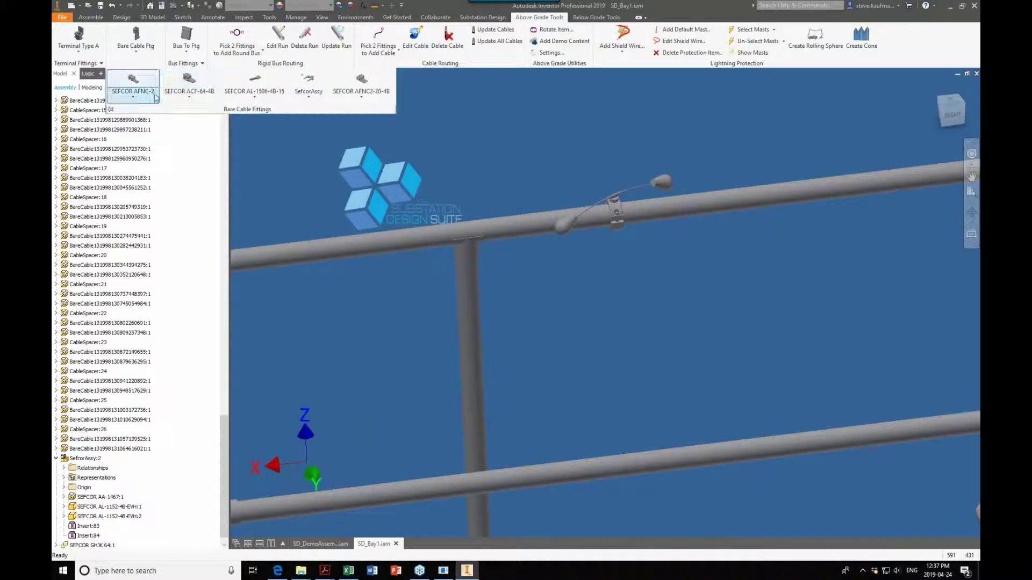
pyautogui.click(189, 97)
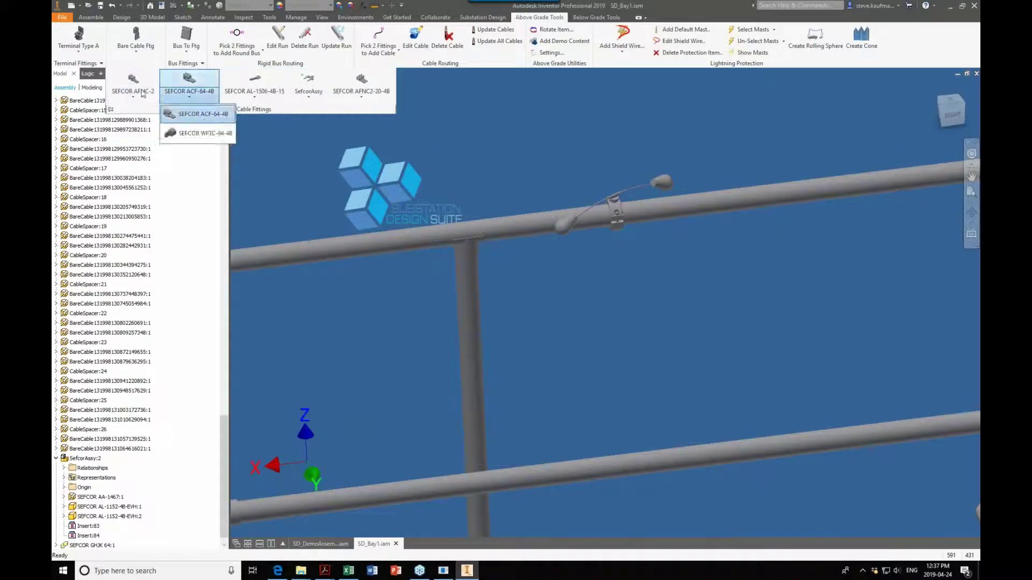
pyautogui.click(205, 135)
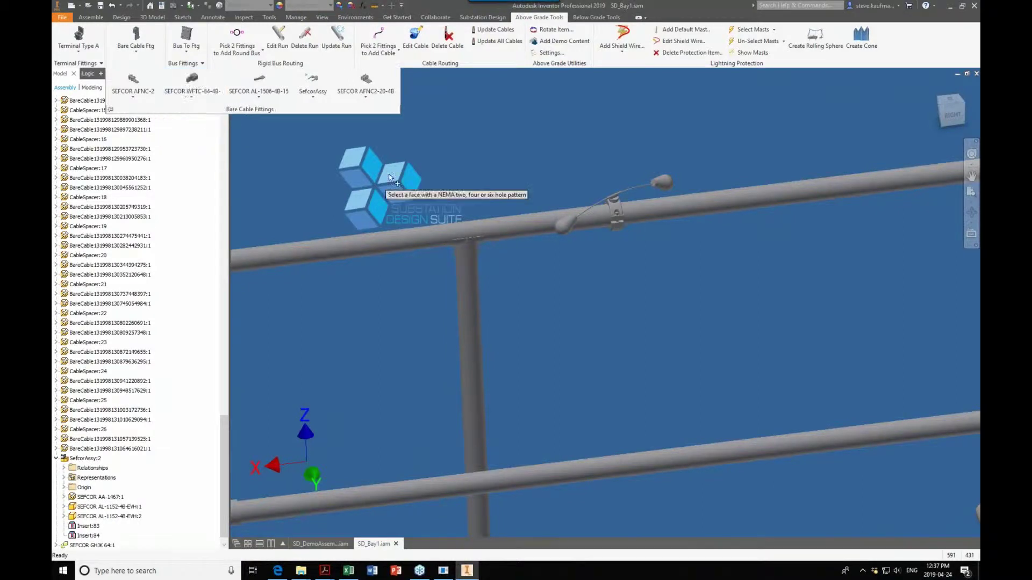
pyautogui.scroll(2, 394, 171)
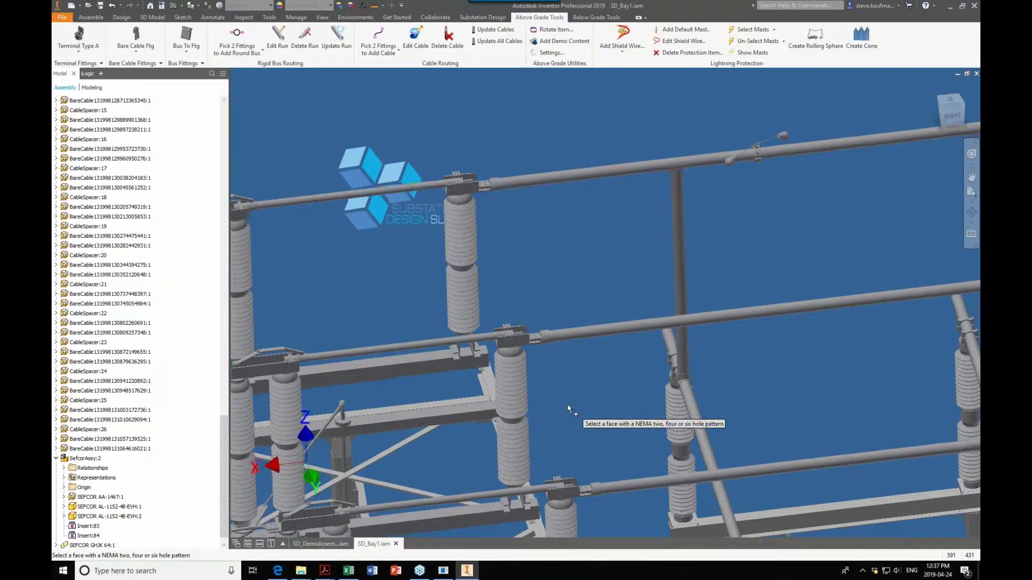
pyautogui.scroll(3, 570, 438)
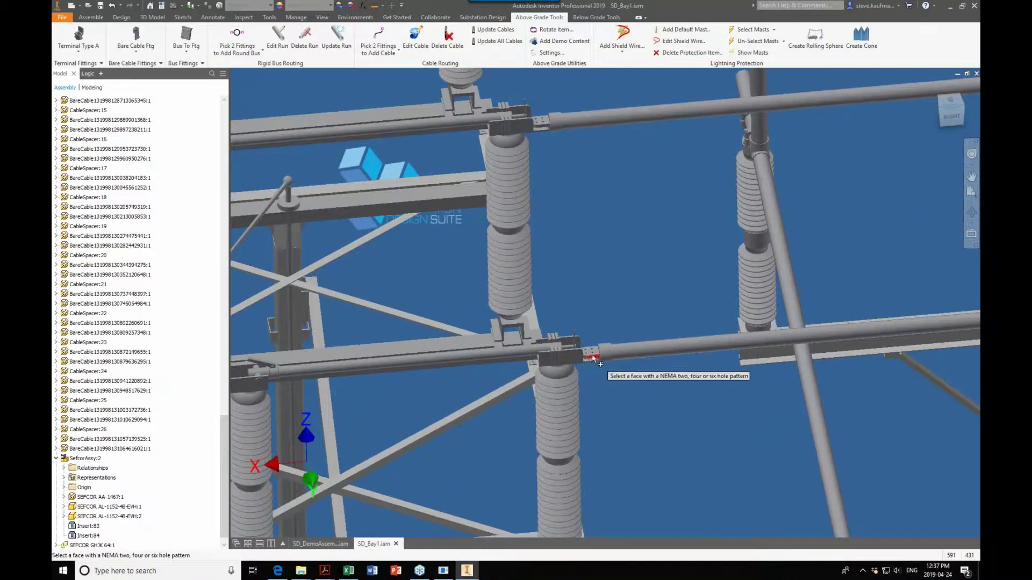
pyautogui.click(592, 355)
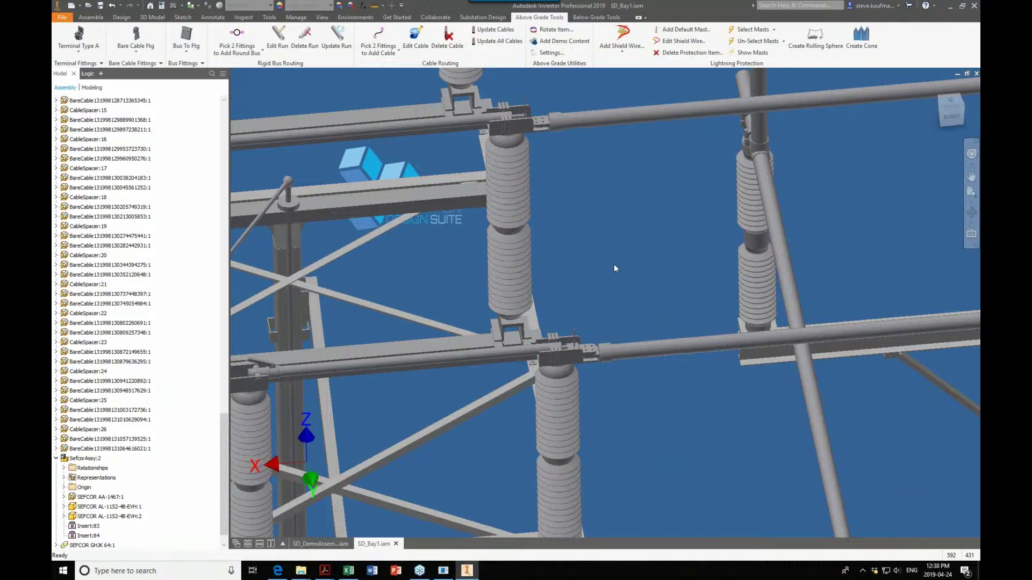
# Close the SD_Bay1 assembly, saving its changes, and return to the full SD_DemoAssembly.
pyautogui.scroll(-5, 613, 263)
pyautogui.scroll(-4, 606, 250)
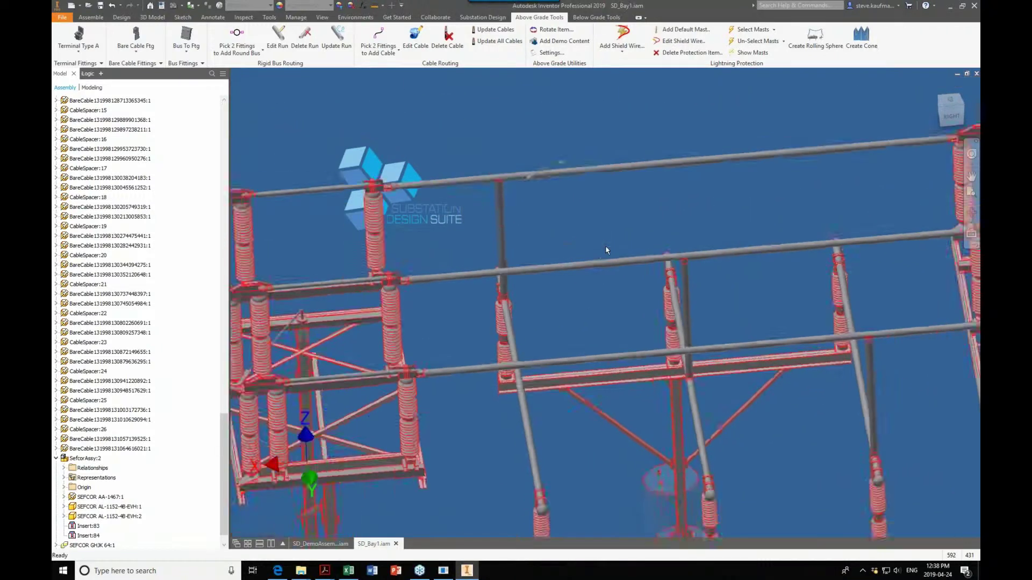
pyautogui.scroll(-4, 606, 250)
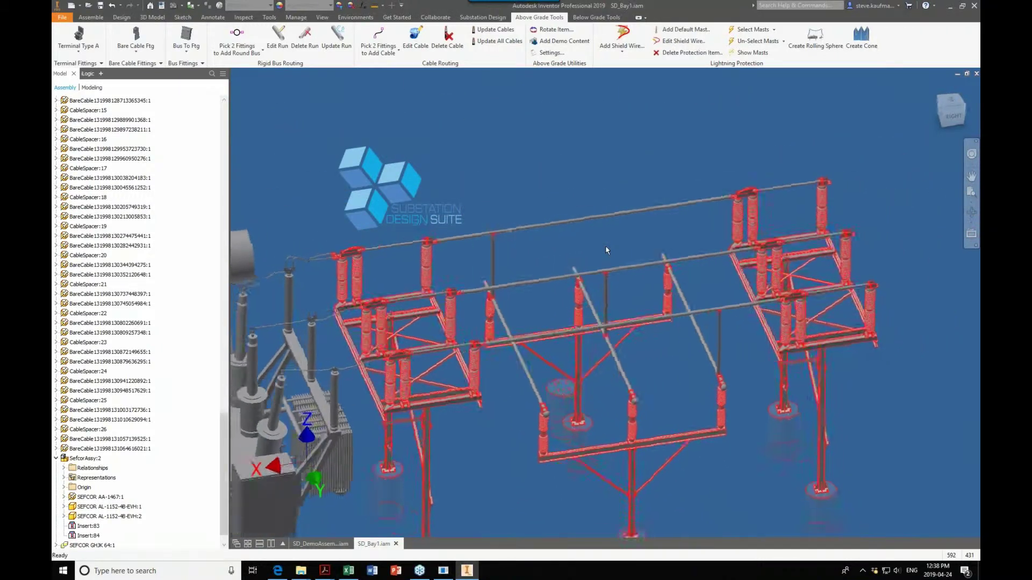
pyautogui.scroll(-2, 606, 250)
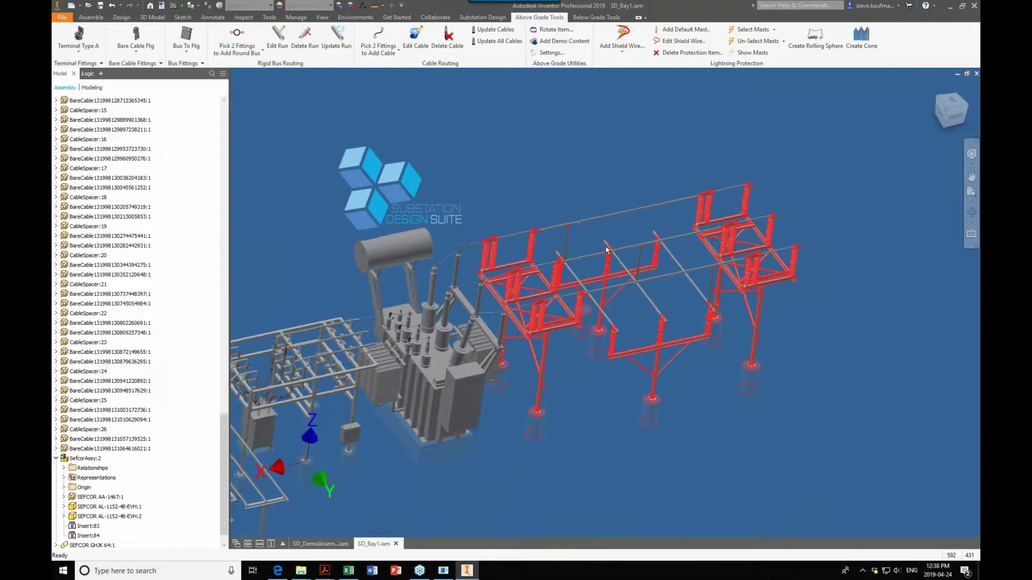
pyautogui.scroll(-3, 606, 249)
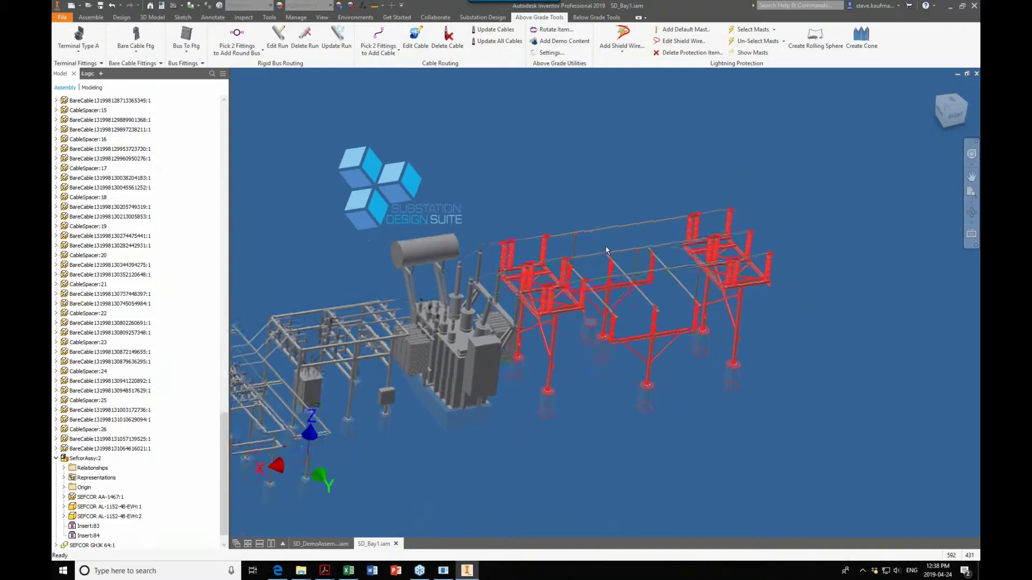
pyautogui.scroll(-4, 606, 250)
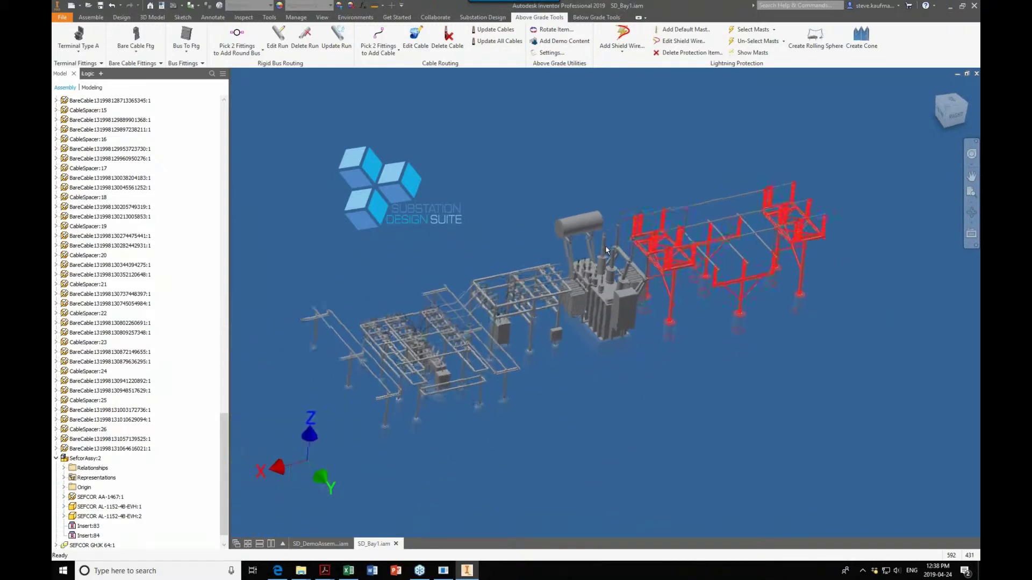
pyautogui.click(976, 73)
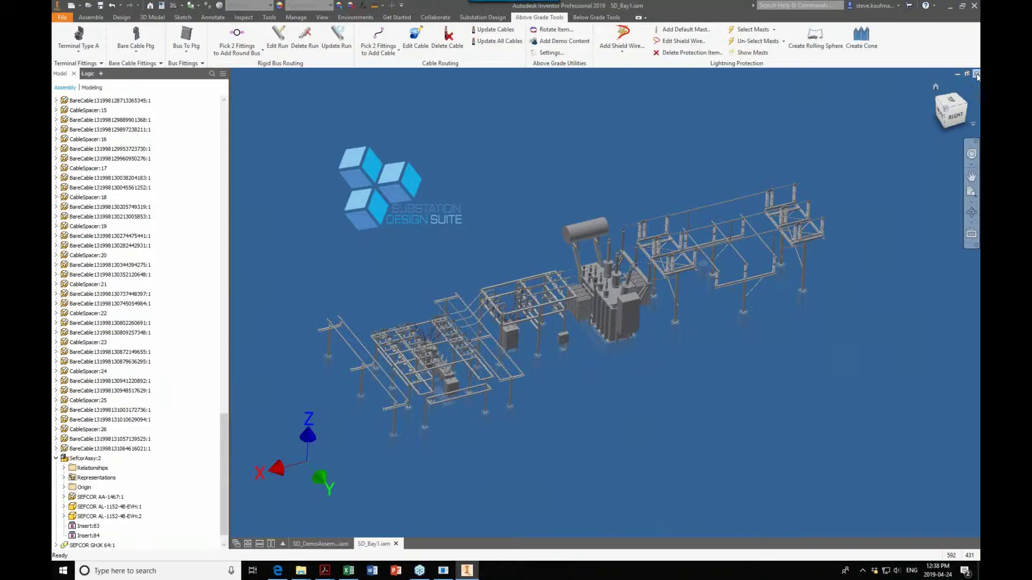
pyautogui.click(429, 304)
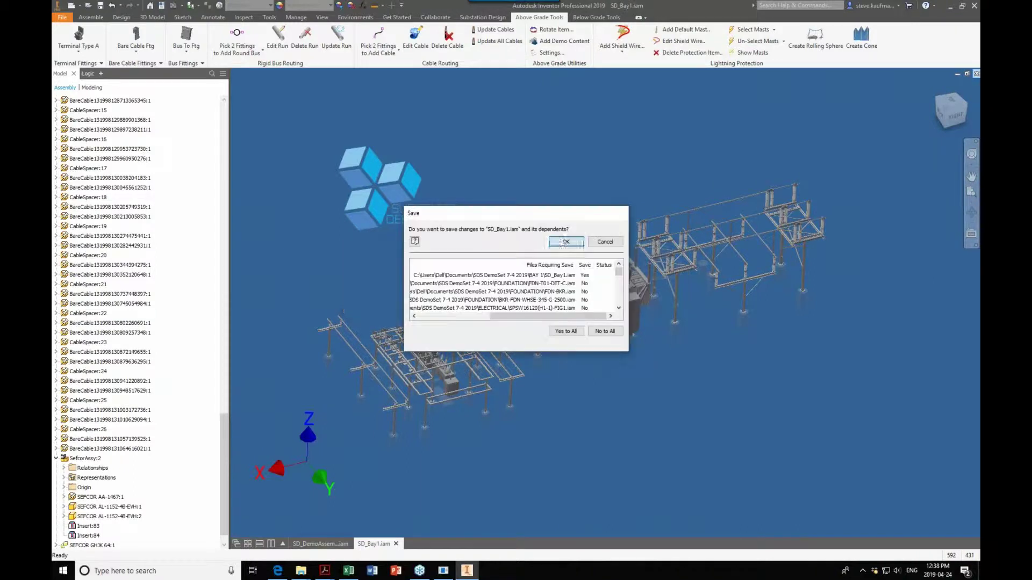
pyautogui.click(560, 243)
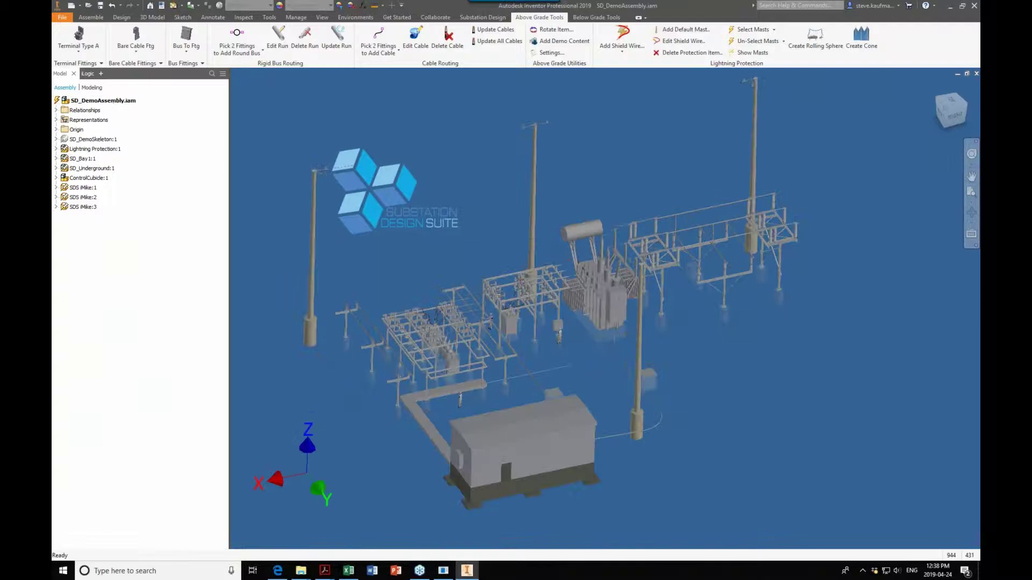
# Review the bare cable fittings grouped under SEFCOR AL-1506-4B-15.
pyautogui.click(142, 64)
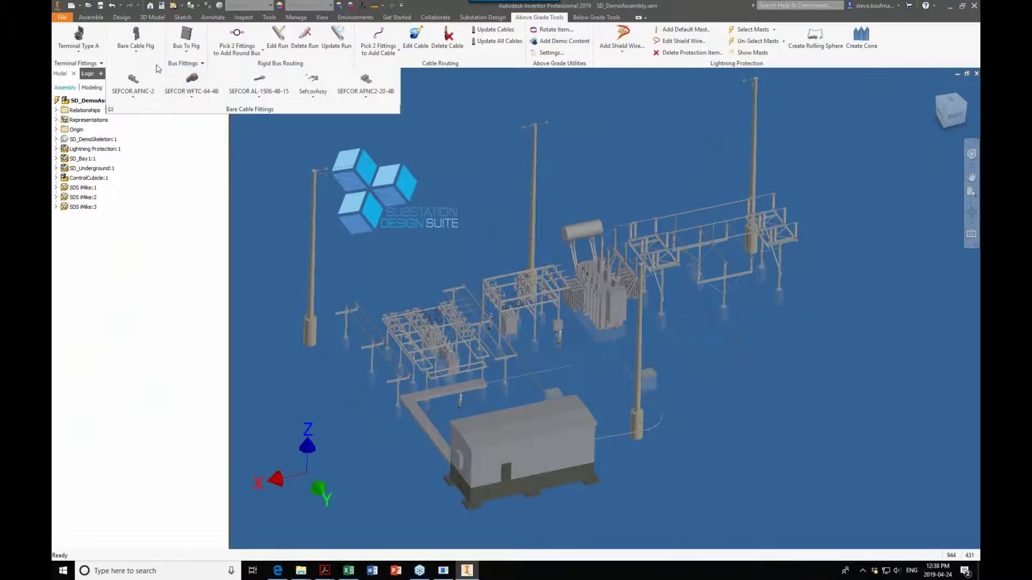
pyautogui.click(251, 102)
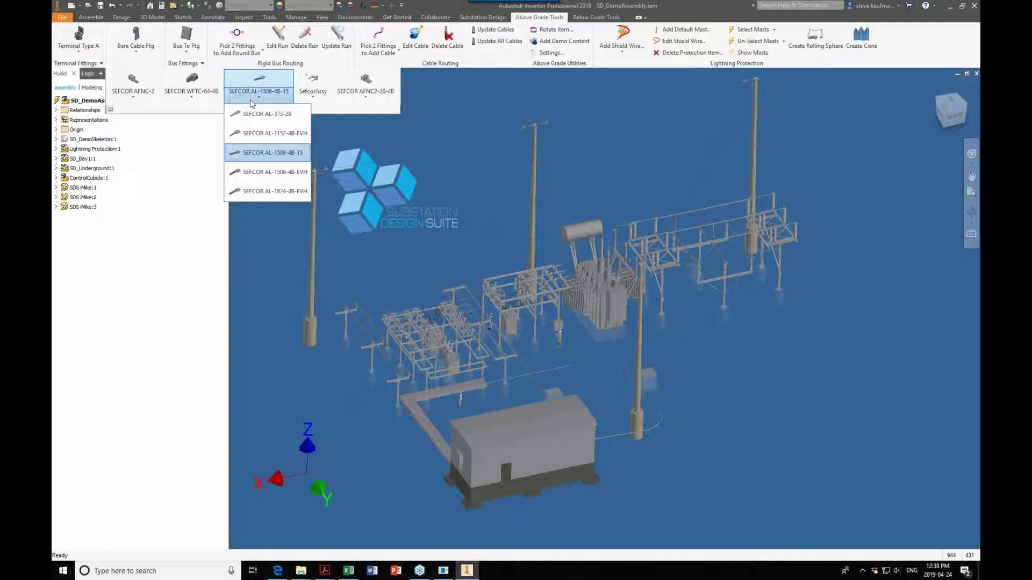
pyautogui.click(460, 111)
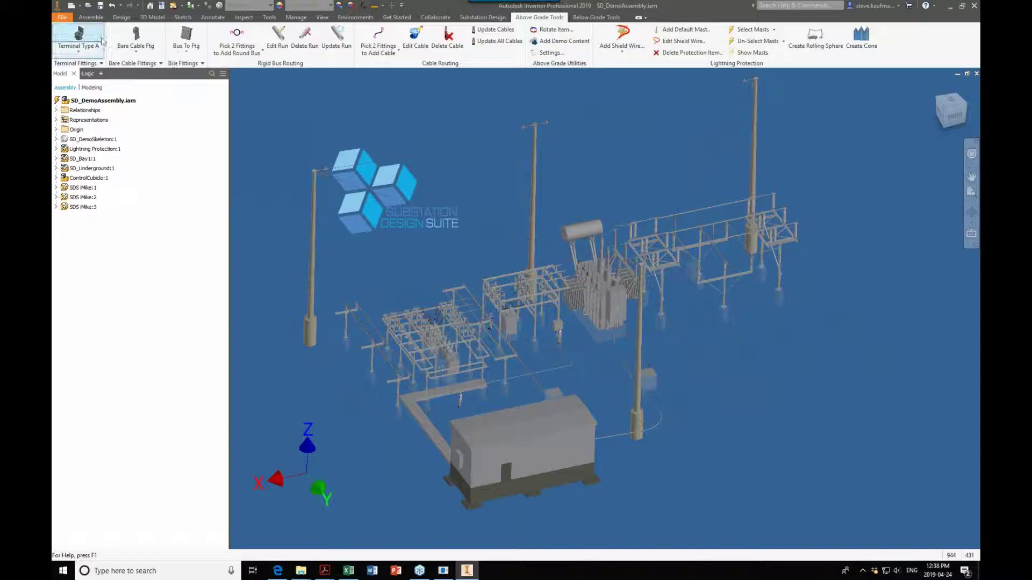
# Open the project management dialog to view the active project's configuration.
pyautogui.click(62, 18)
pyautogui.click(99, 19)
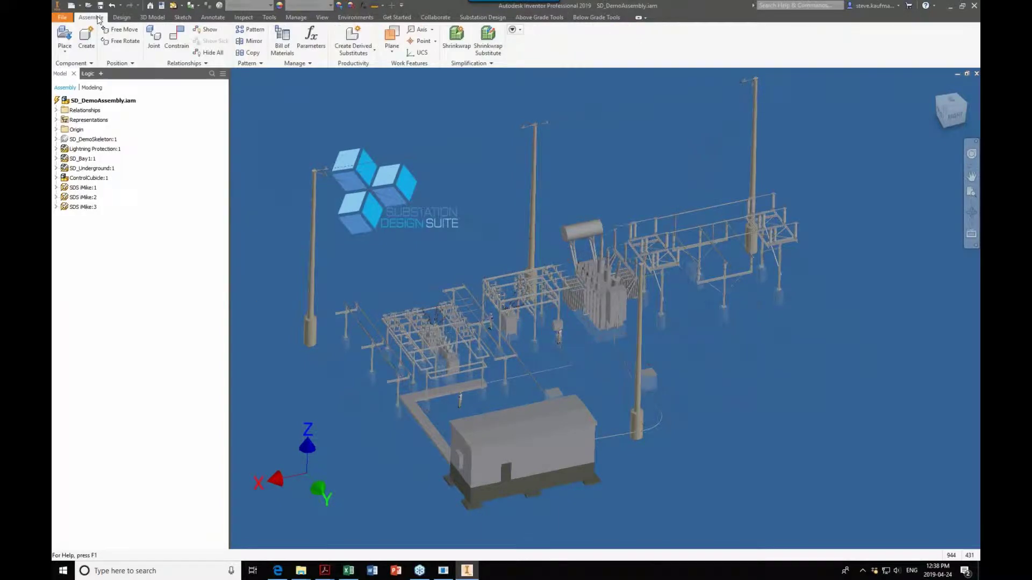
pyautogui.click(62, 17)
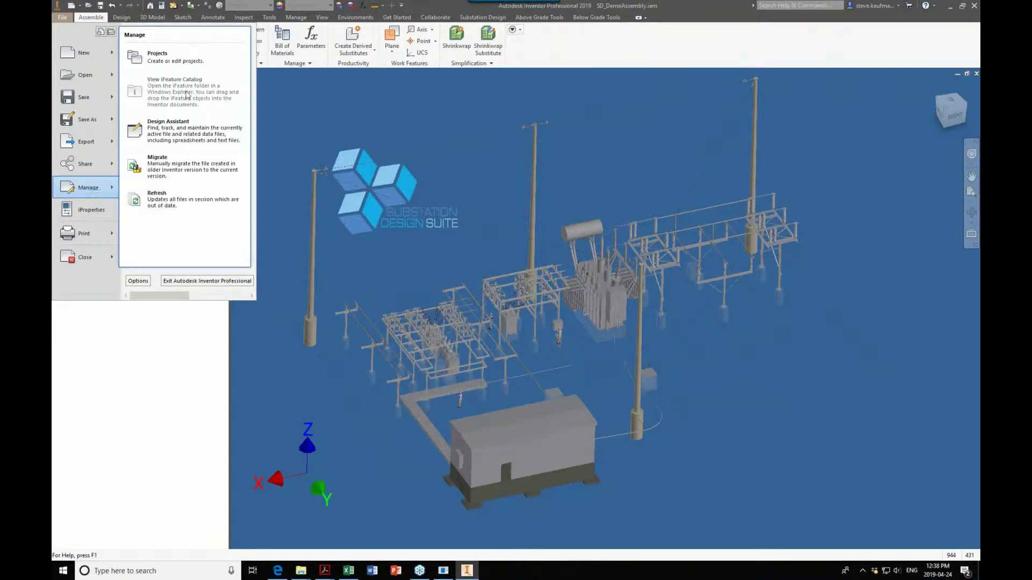
pyautogui.click(369, 228)
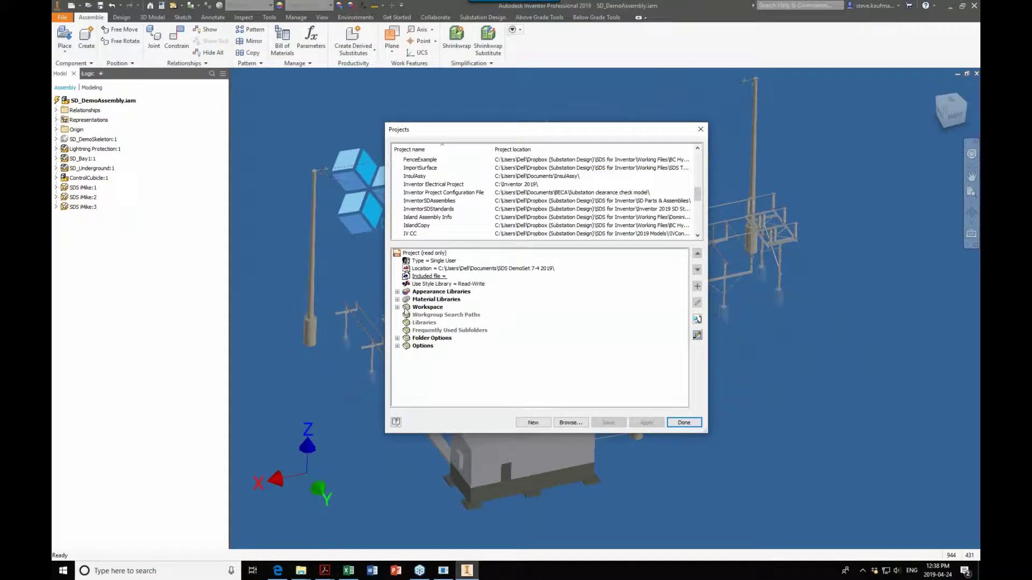
# Examine the workspace entry in the active project's settings and close the project management dialog.
pyautogui.click(397, 308)
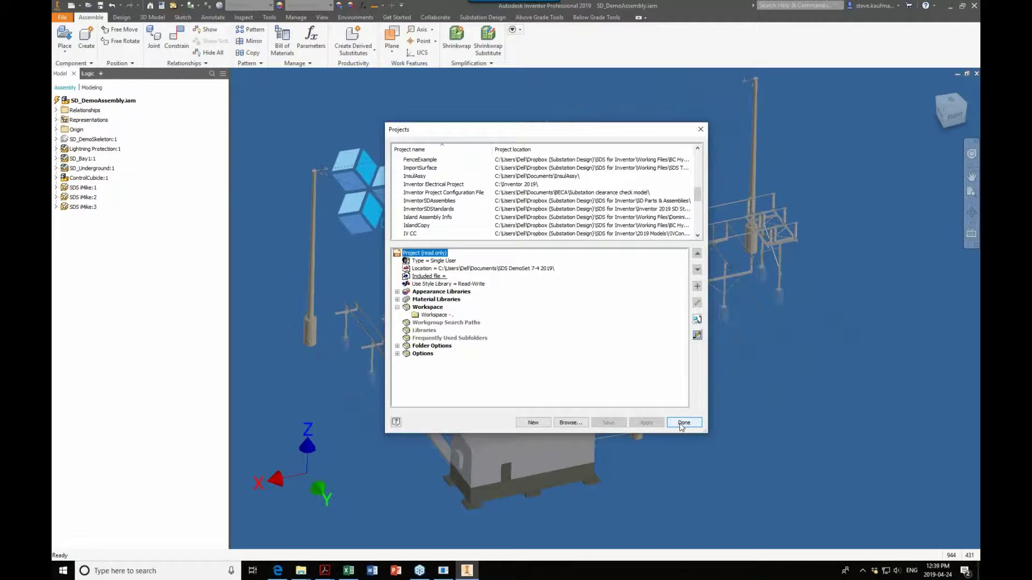
pyautogui.click(682, 424)
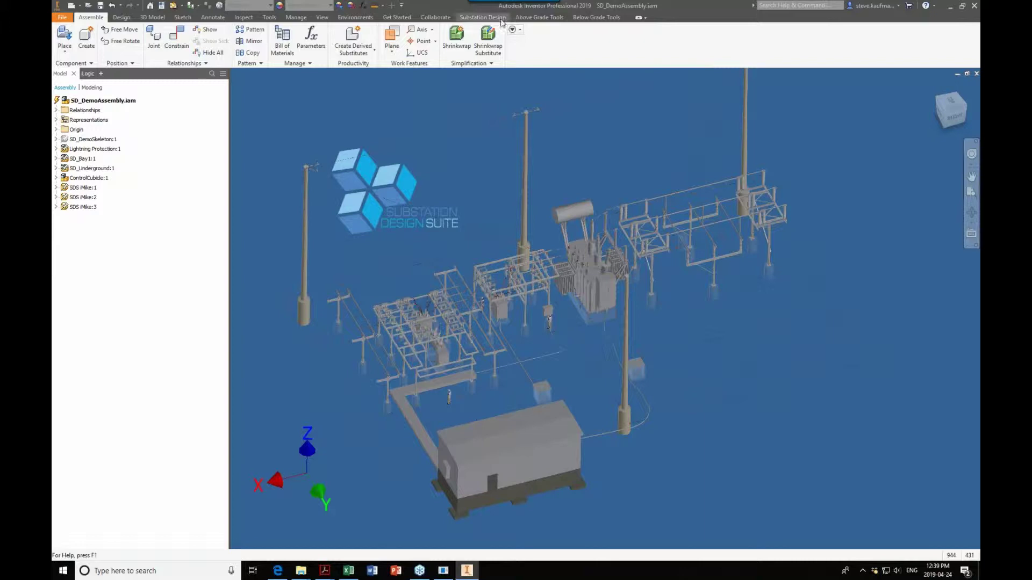
# Review the bare cable fitting variants grouped under SEFCOR WFTC-64-4B and SEFCOR AL-1506-4B-15.
pyautogui.click(483, 17)
pyautogui.click(529, 18)
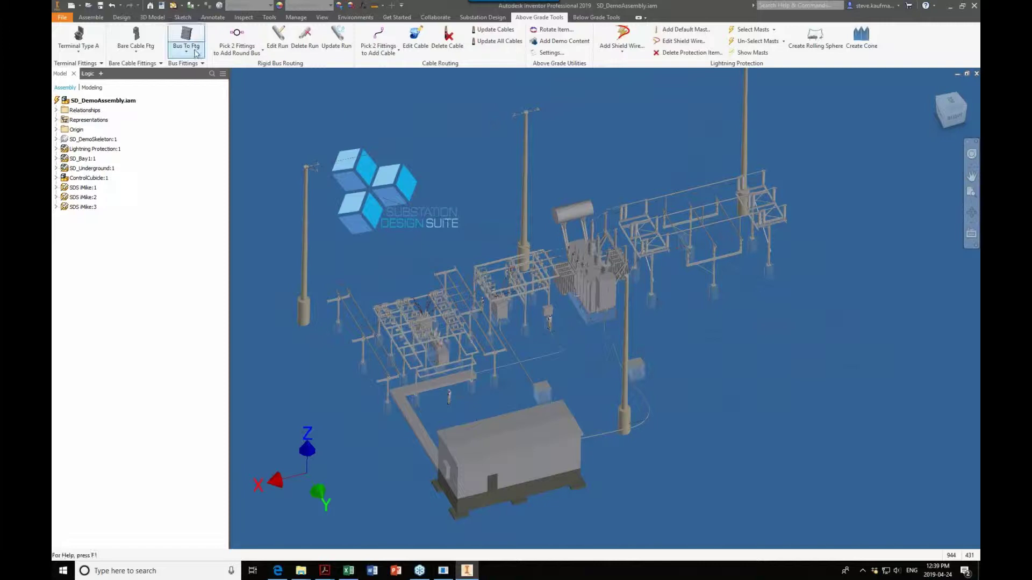
pyautogui.click(148, 64)
pyautogui.click(189, 99)
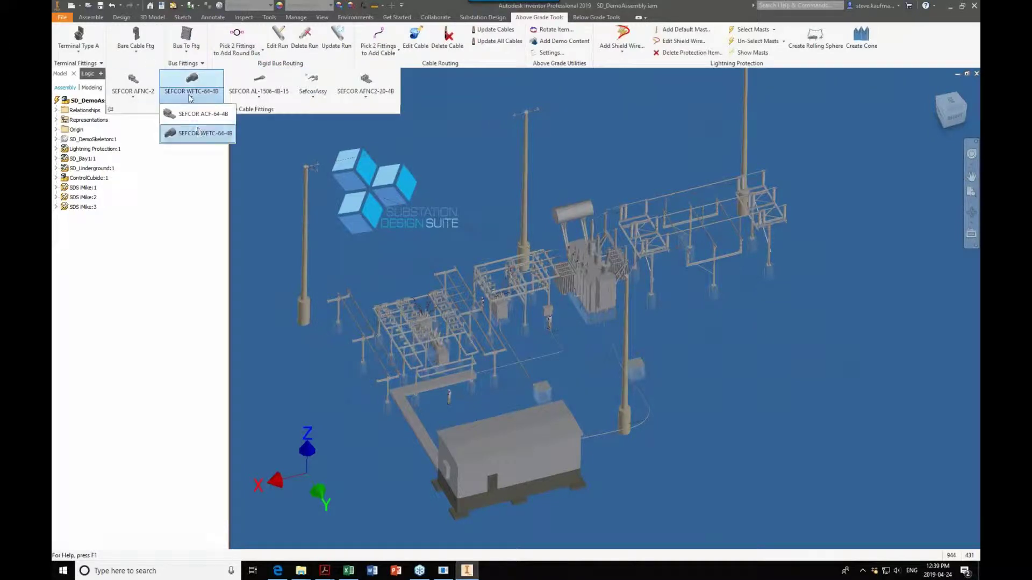
pyautogui.click(248, 95)
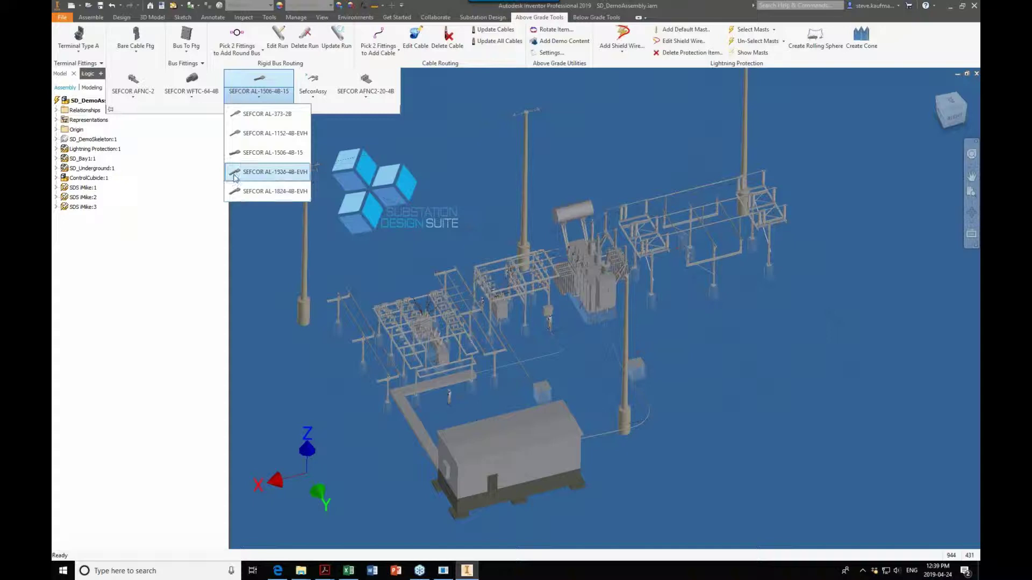
pyautogui.click(427, 81)
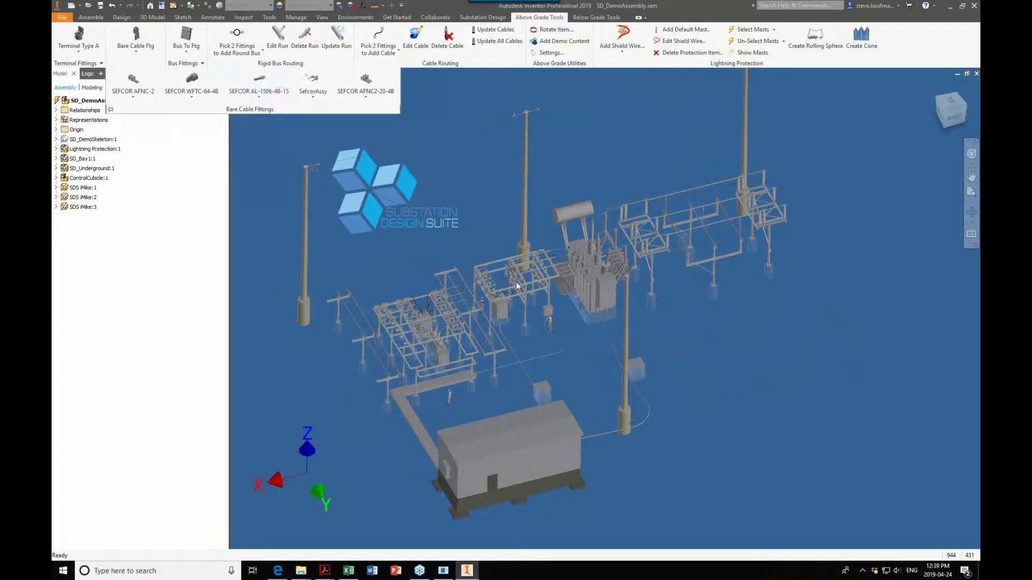
# Bring up the Substation Designer Content Editor and browse the installed Autodesk Inventor 2019 companion utilities.
pyautogui.click(443, 571)
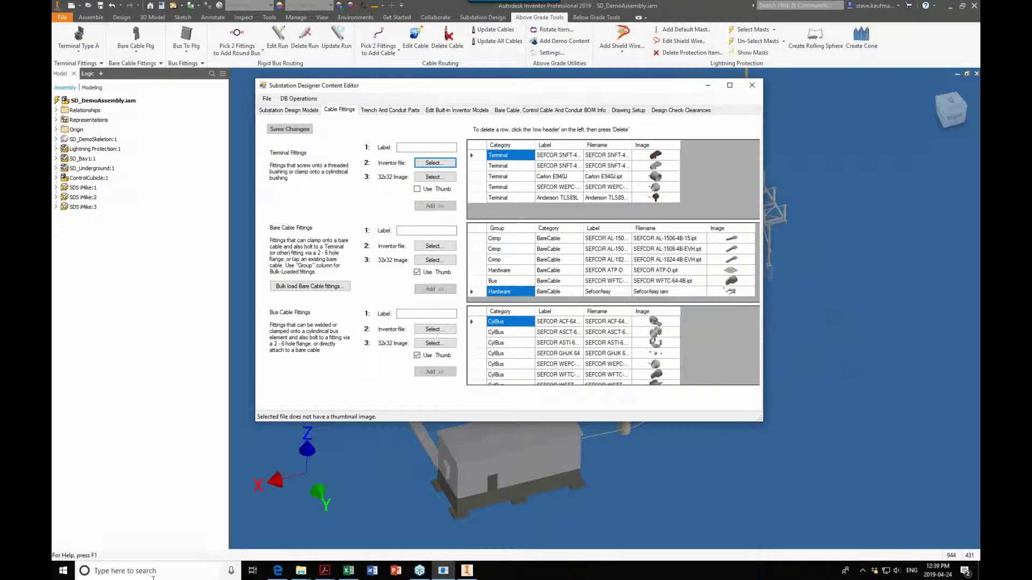
pyautogui.click(63, 571)
pyautogui.scroll(-10, 125, 498)
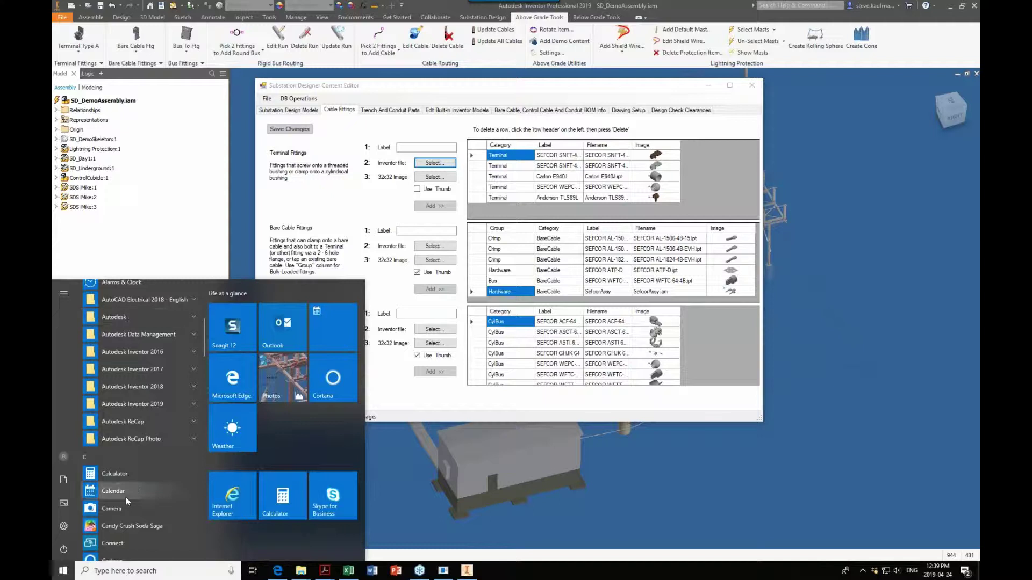
pyautogui.scroll(10, 126, 498)
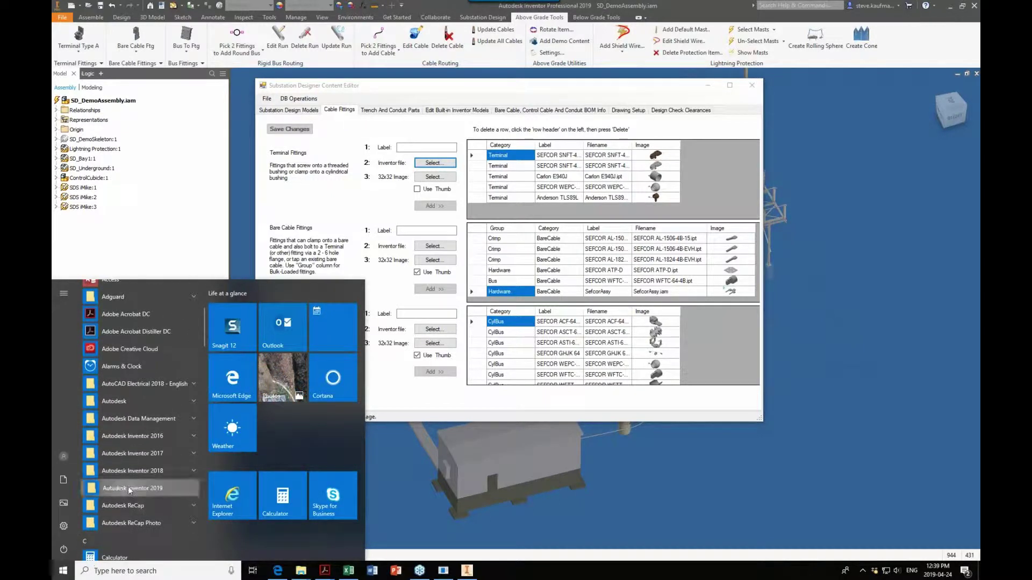
pyautogui.click(127, 487)
pyautogui.scroll(-2, 144, 460)
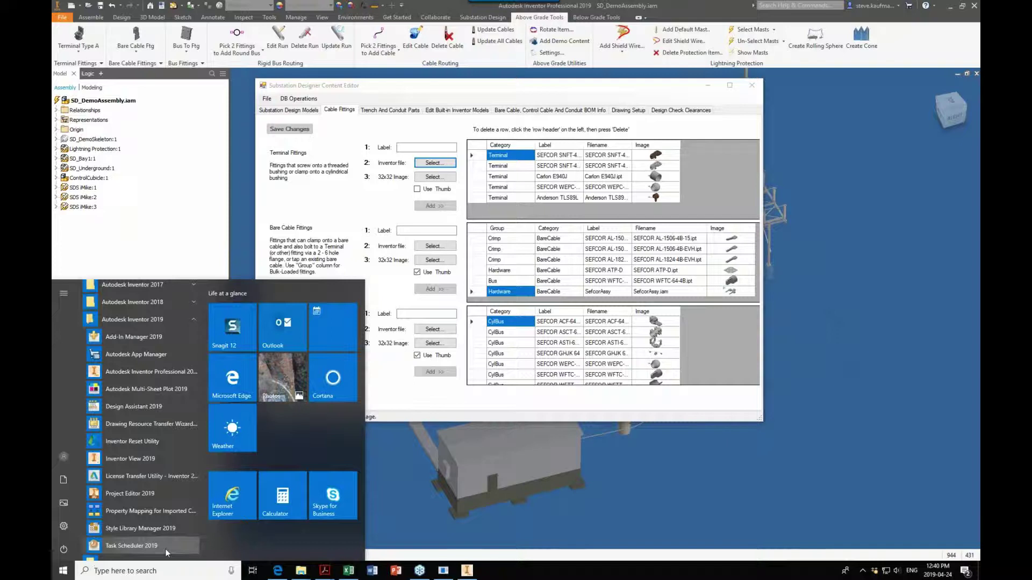
pyautogui.click(813, 442)
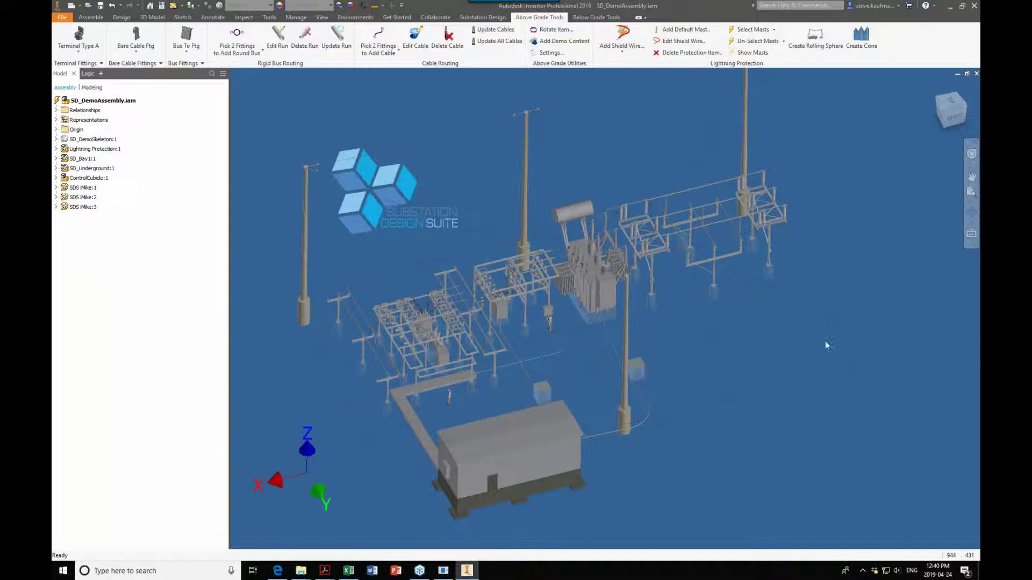
# Switch to the Content Editor and select GroundGridMold.ipt among the built-in Inventor models.
pyautogui.click(440, 571)
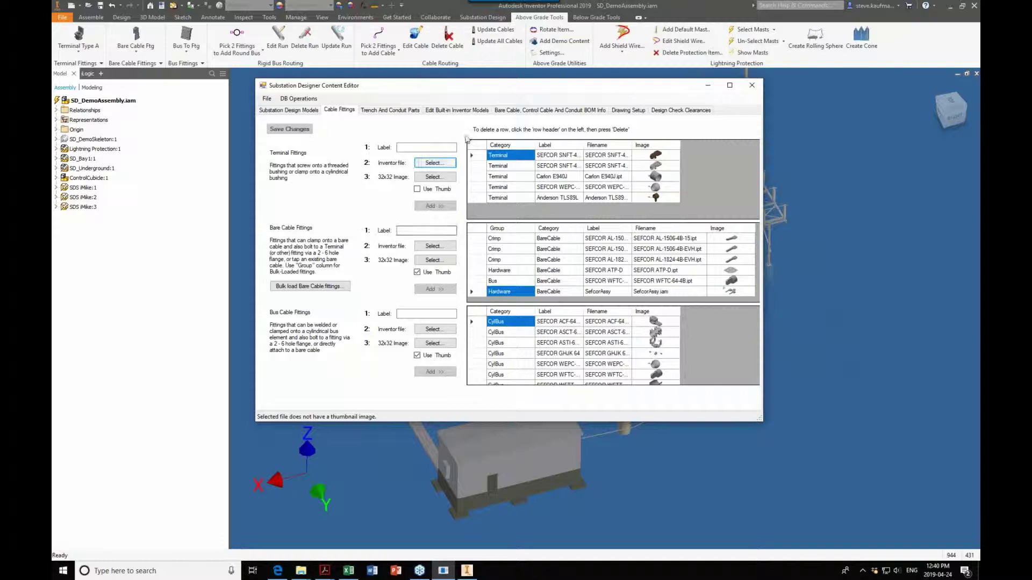
pyautogui.click(430, 110)
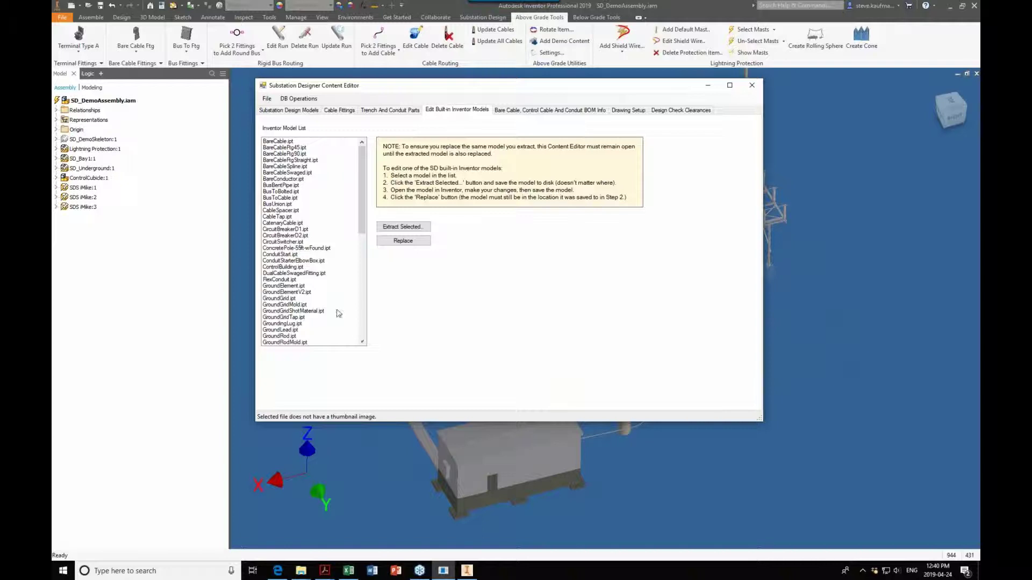
pyautogui.click(309, 305)
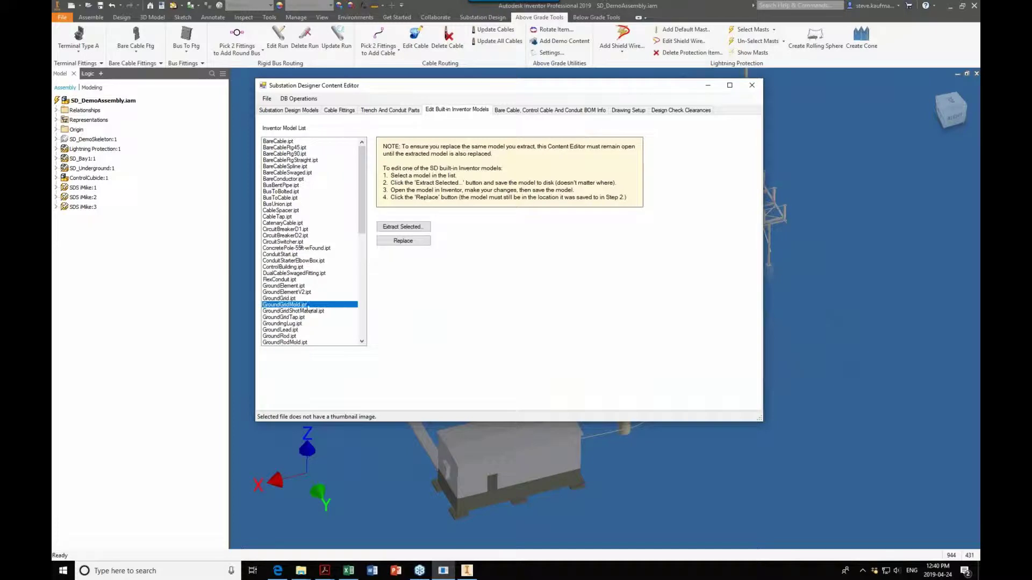
pyautogui.click(295, 299)
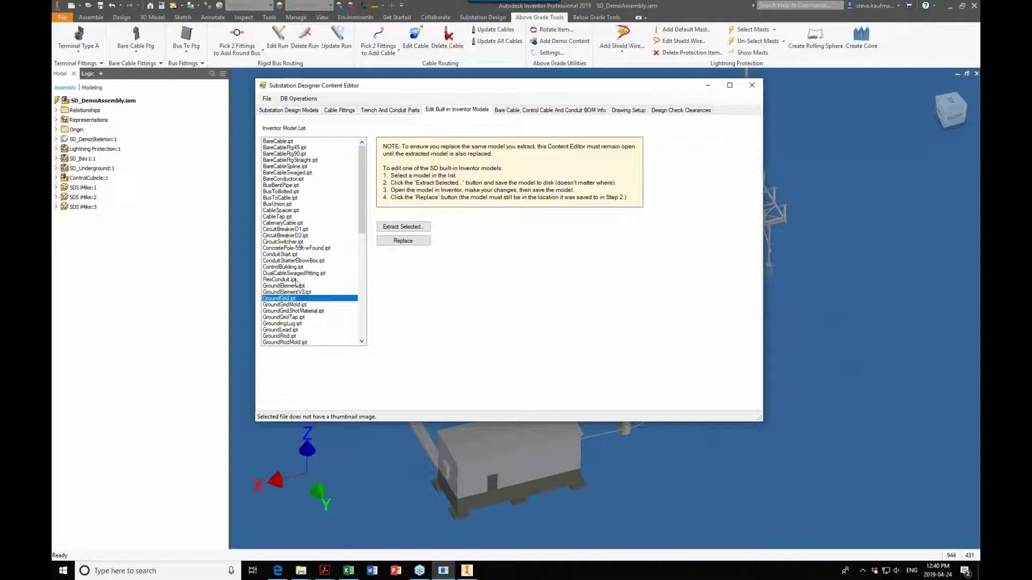
pyautogui.click(298, 280)
pyautogui.scroll(-2, 328, 290)
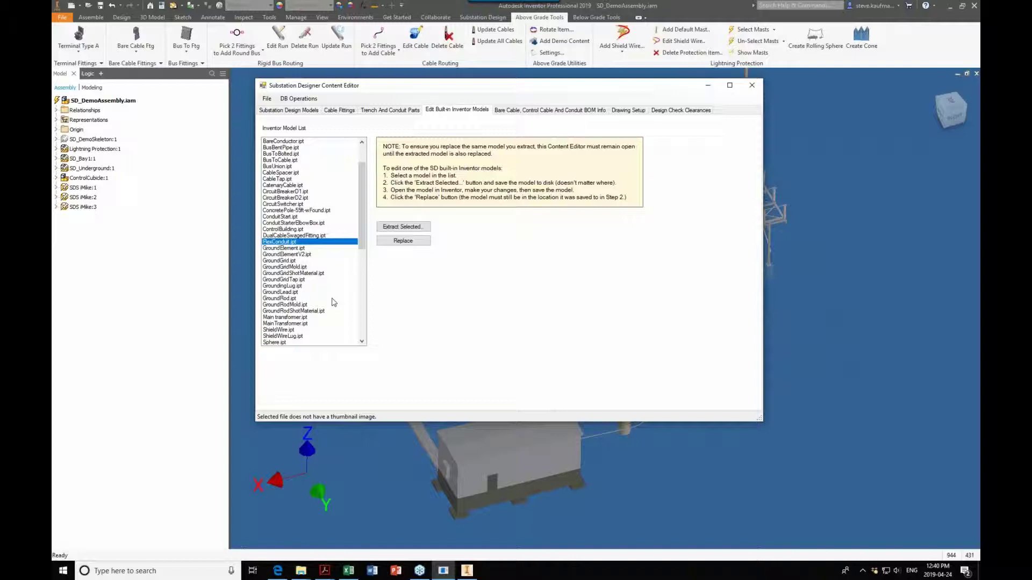
pyautogui.click(299, 267)
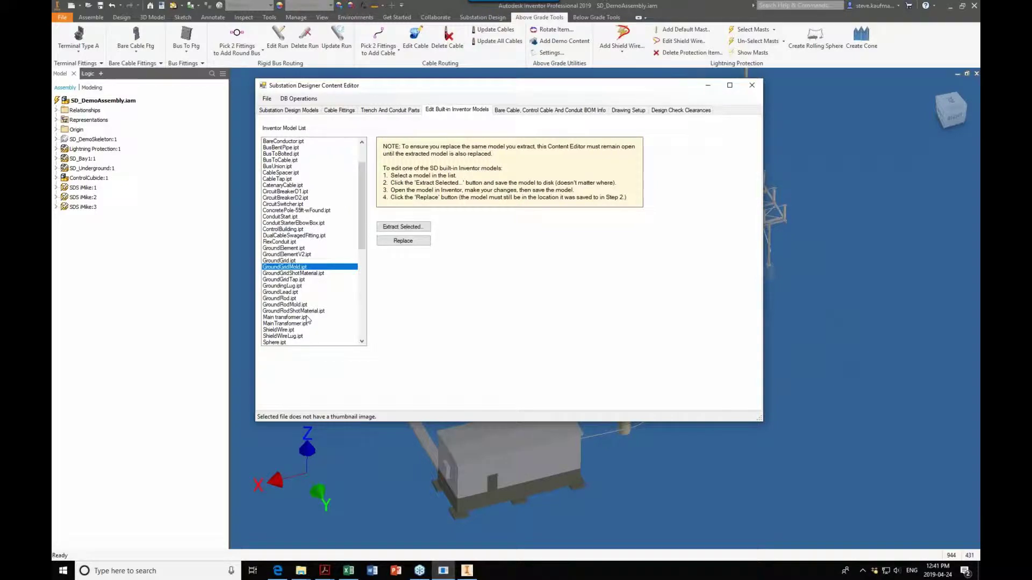
# Switch to the SDS Part Automation Requirements PDF and examine the Mold & Shot Material requirements in the Grounding section.
pyautogui.click(324, 571)
pyautogui.rightClick(323, 573)
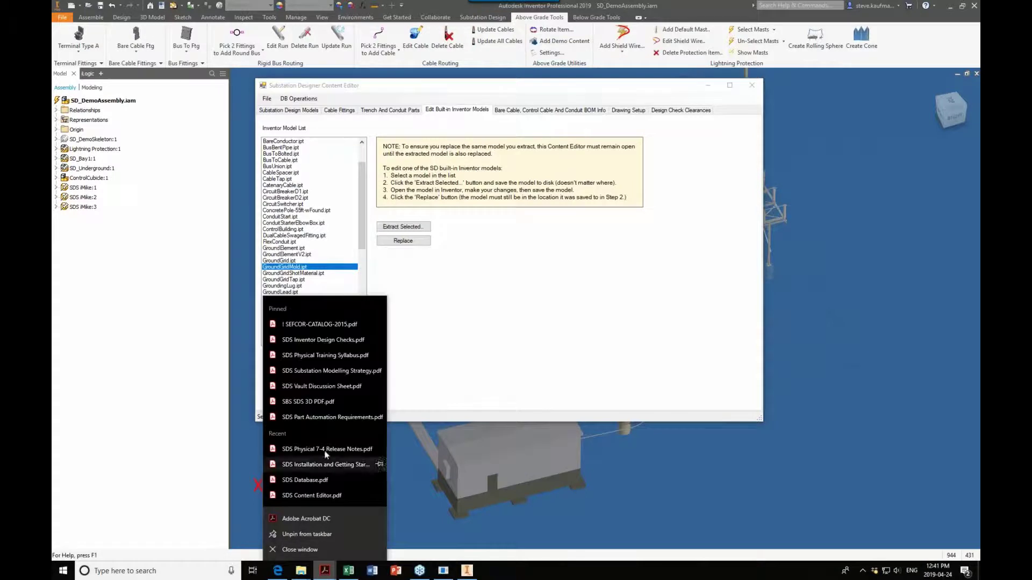
pyautogui.click(325, 418)
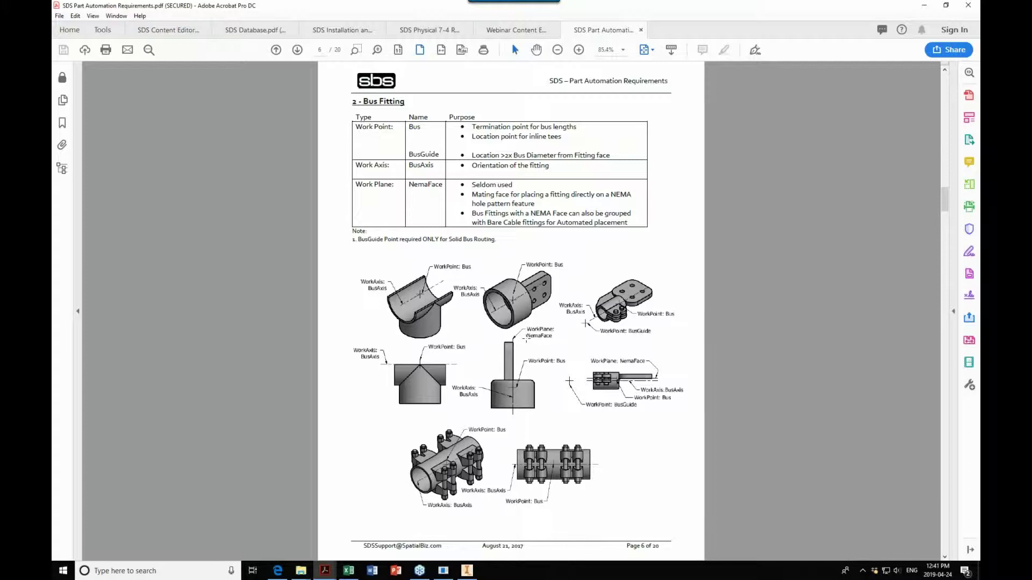
pyautogui.press('End')
pyautogui.press('pageup')
pyautogui.press('pageup')
pyautogui.press('pageup')
pyautogui.press('pageup')
pyautogui.press('pageup')
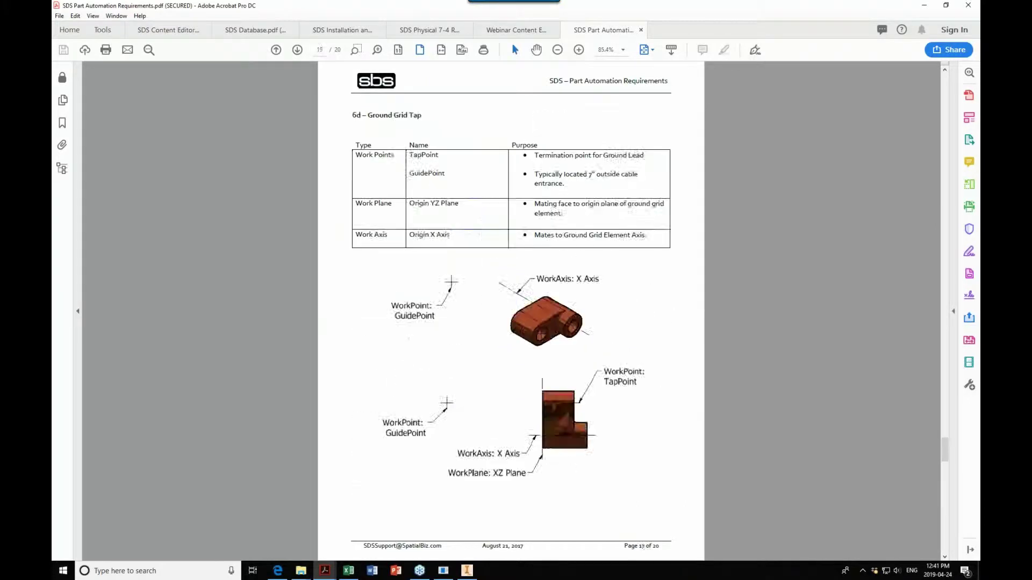
pyautogui.press('pageup')
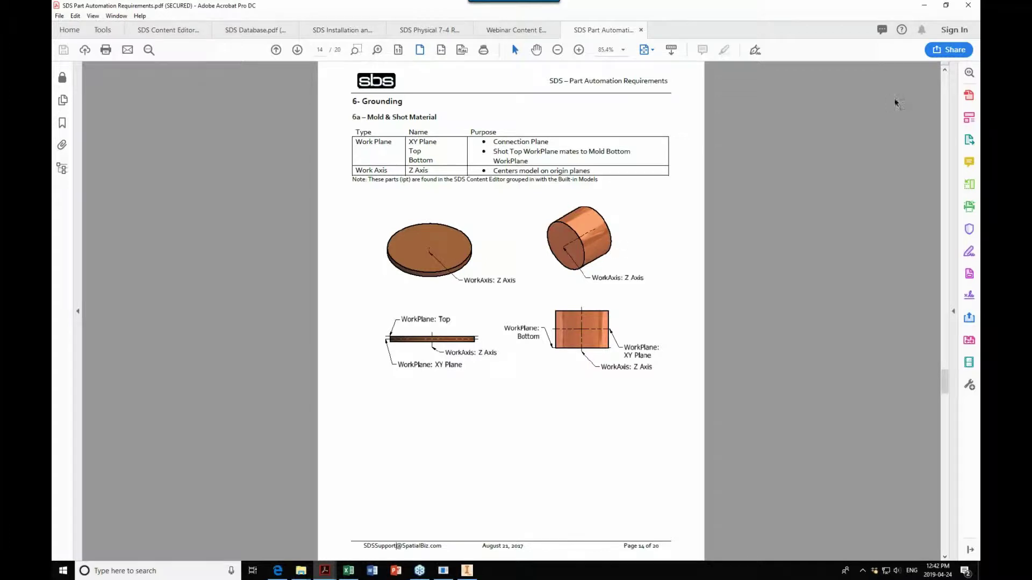
pyautogui.click(924, 6)
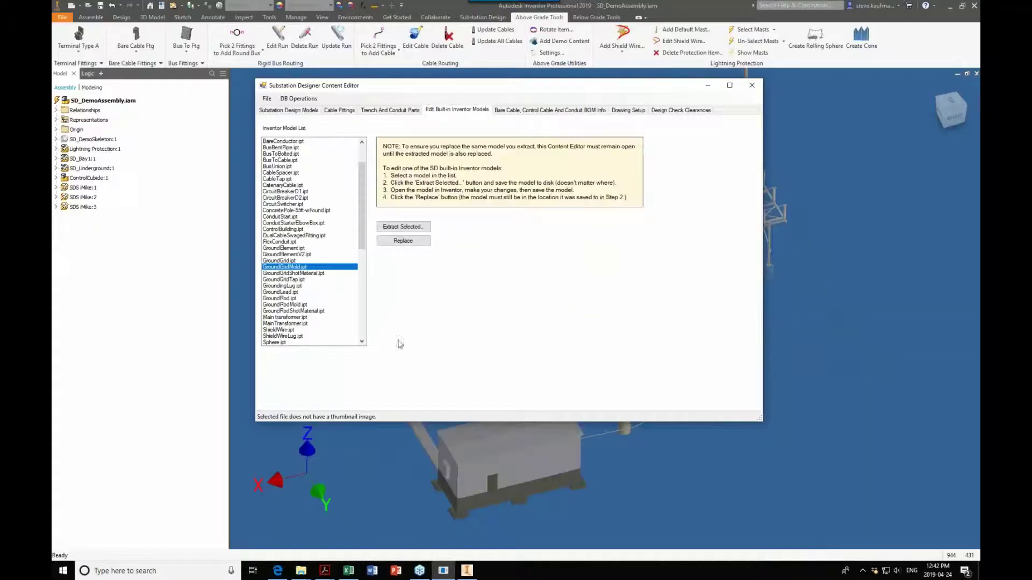
# Extract the built-in GroundGridMold.ipt model from the Content Editor and save it to the Desktop.
pyautogui.click(394, 227)
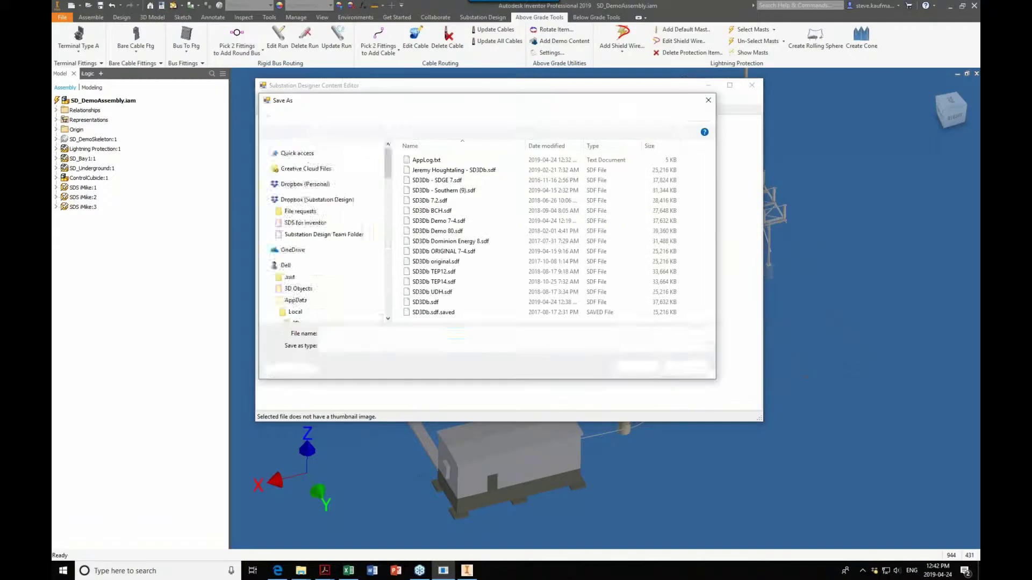
pyautogui.moveTo(387, 235); pyautogui.dragTo(387, 161)
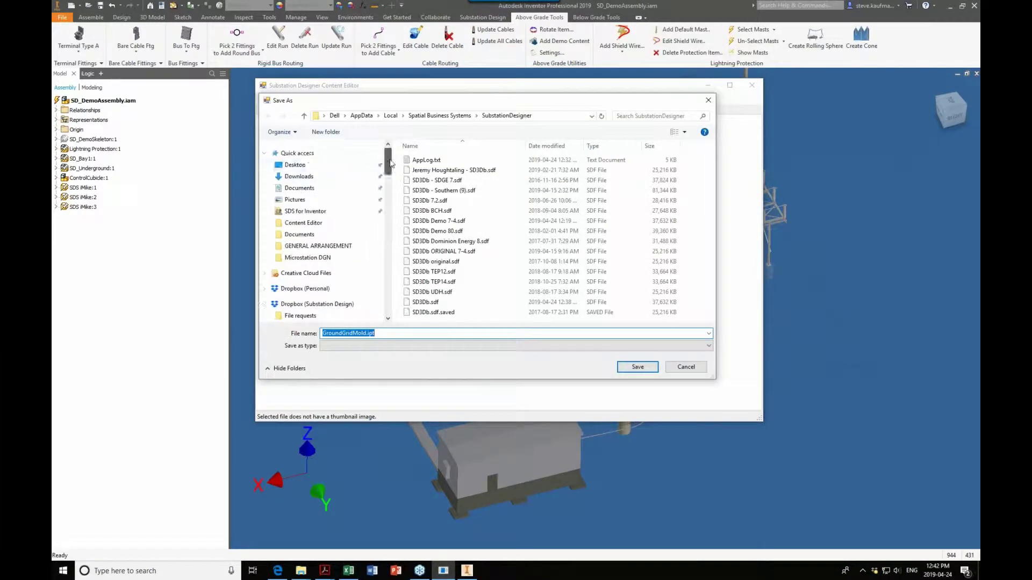
pyautogui.click(317, 165)
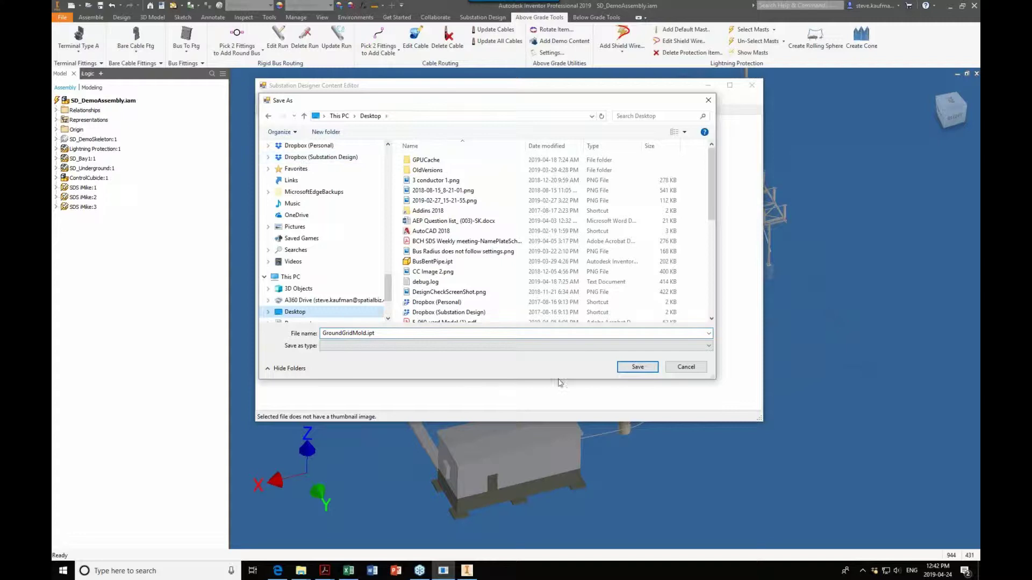
pyautogui.click(620, 367)
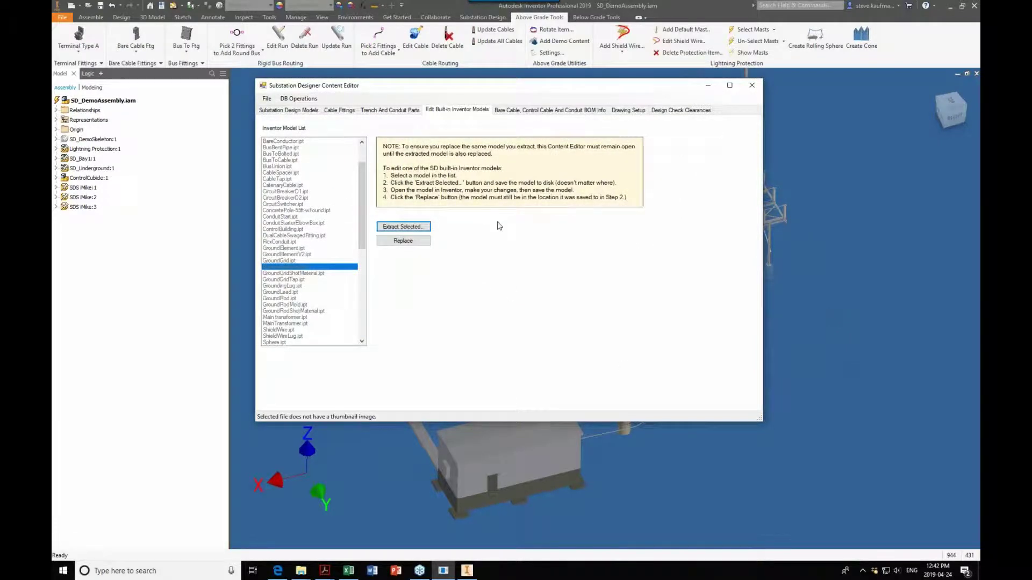
# Open the extracted GroundGridMold.ipt from the Desktop in Inventor.
pyautogui.click(801, 221)
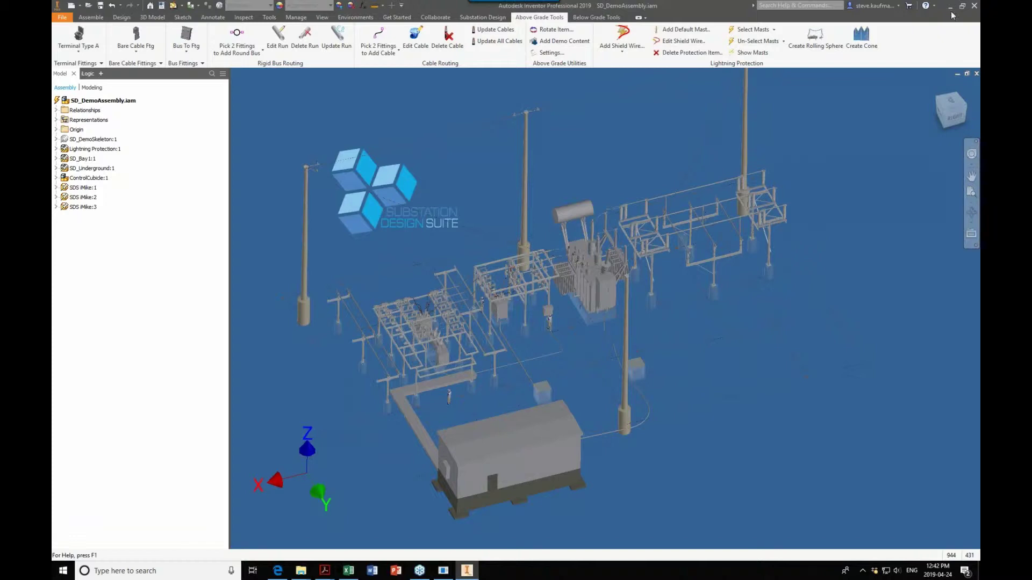
pyautogui.click(951, 7)
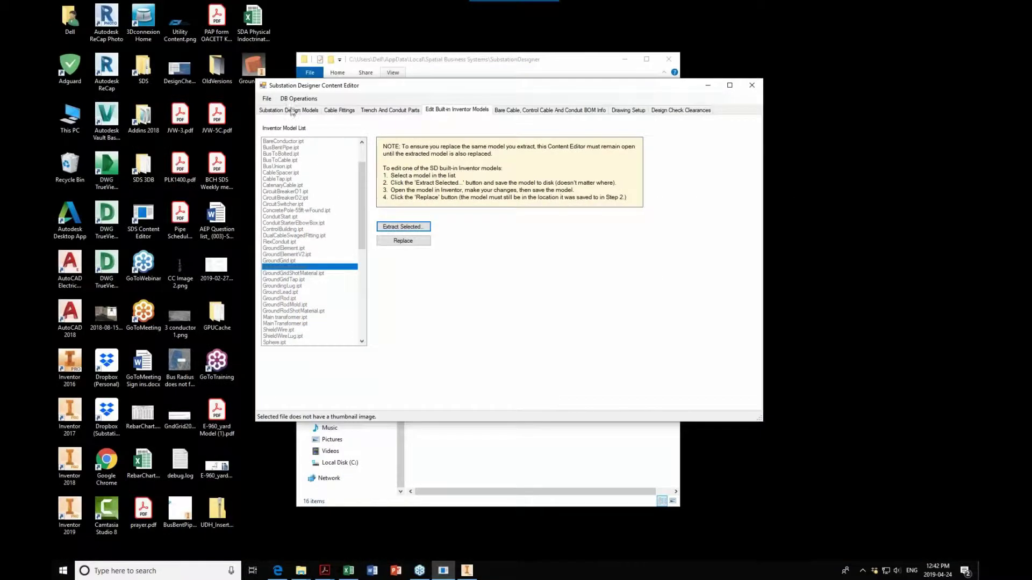
pyautogui.click(261, 66)
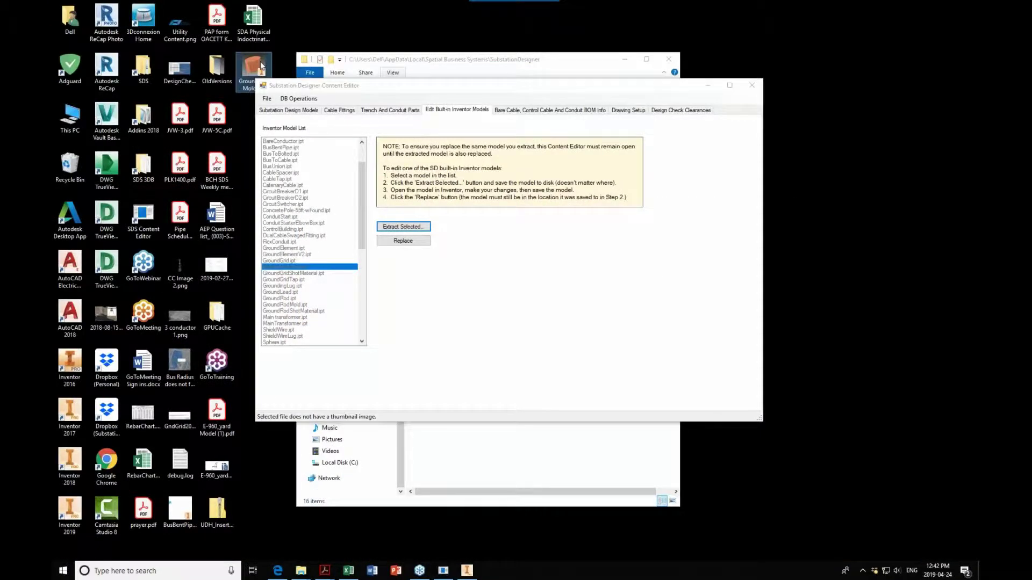
pyautogui.doubleClick(261, 65)
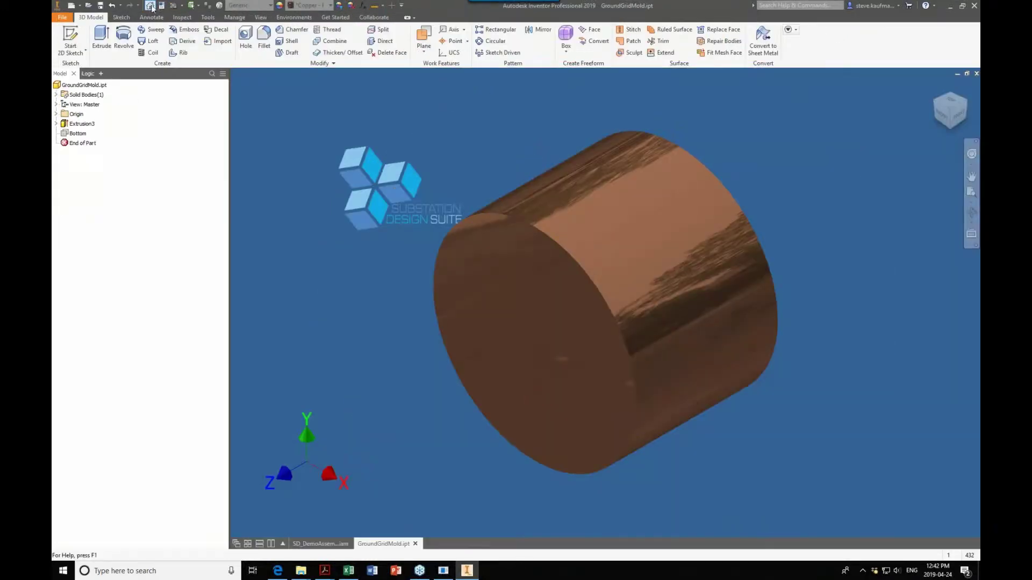
# Set the description in the GroundGridMold part's iProperties to "ground grid Crimp Clamp" and apply it.
pyautogui.click(161, 5)
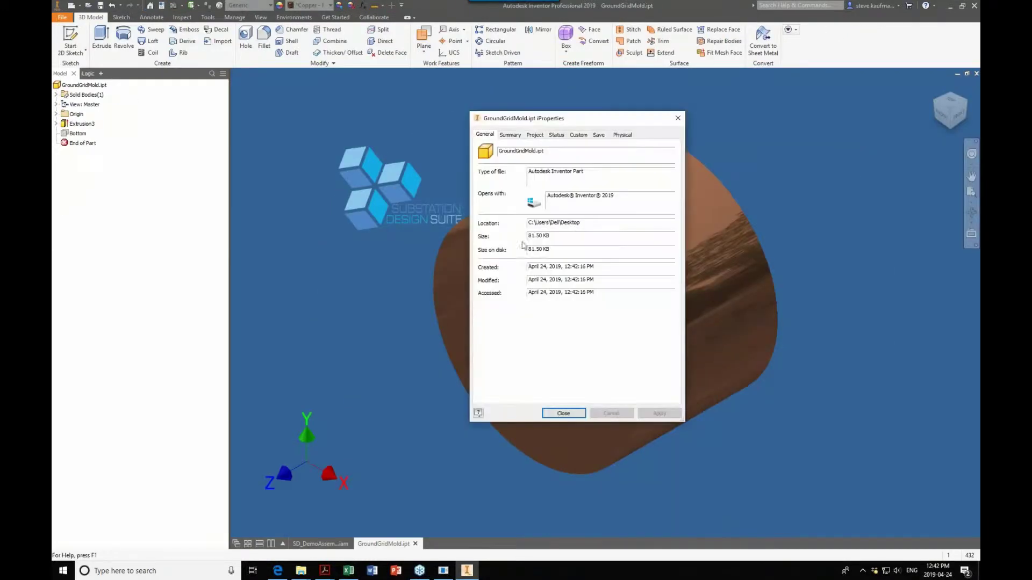
pyautogui.click(517, 136)
pyautogui.click(526, 140)
pyautogui.click(517, 135)
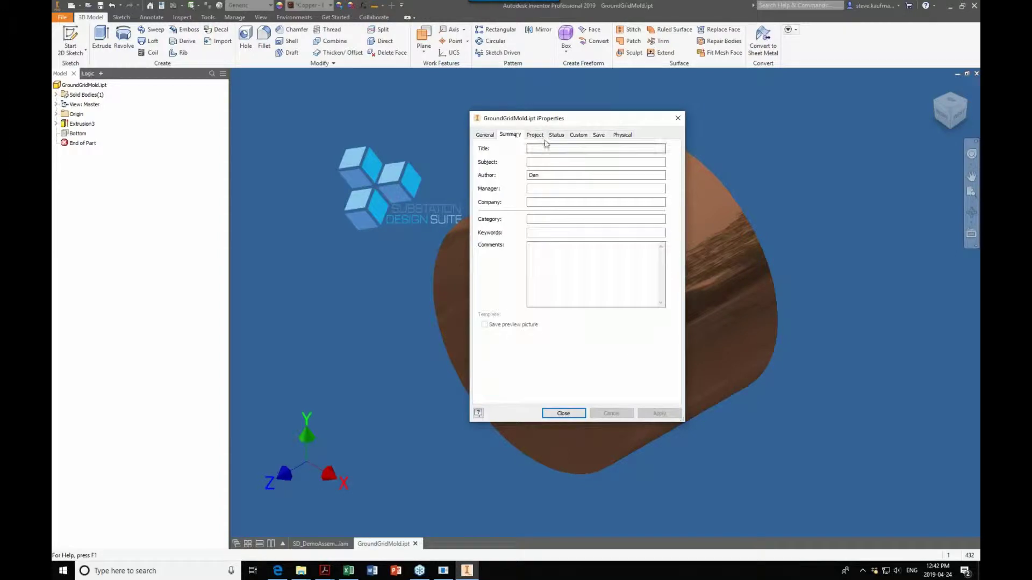
pyautogui.click(535, 136)
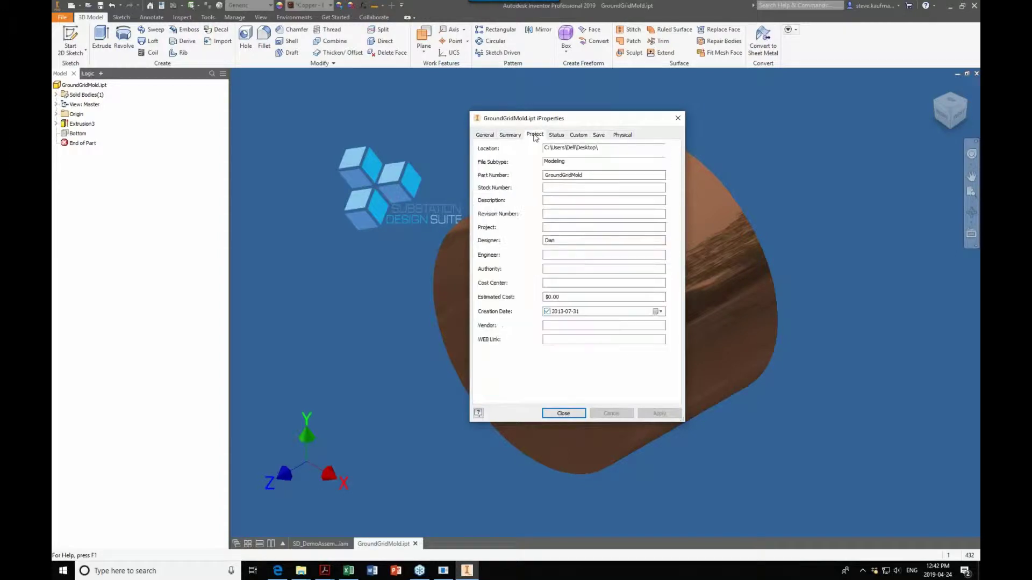
pyautogui.click(549, 201)
pyautogui.write('ground g')
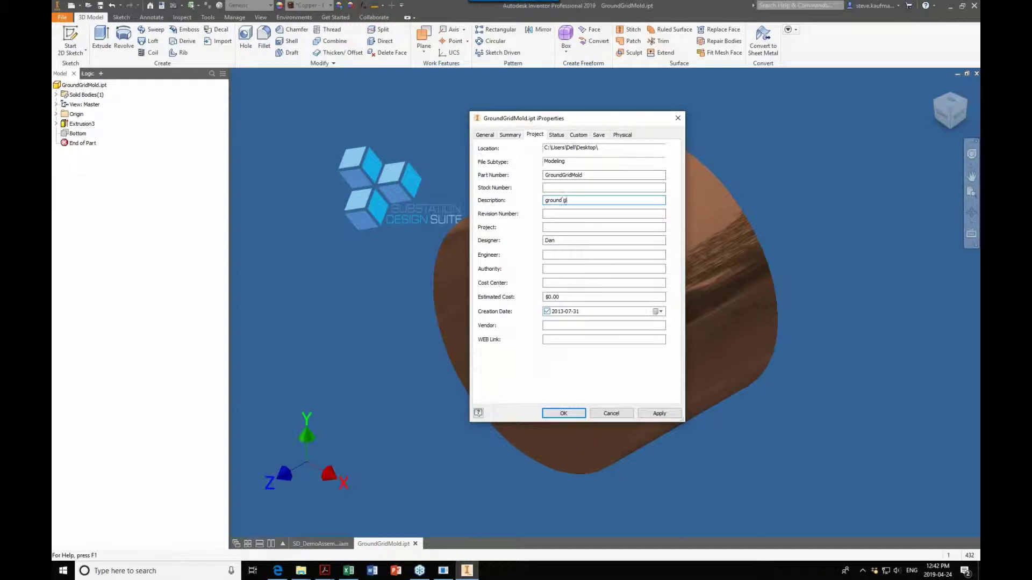
pyautogui.write('rid')
pyautogui.write('lamp')
pyautogui.click(575, 200)
pyautogui.write('Crimp')
pyautogui.click(659, 414)
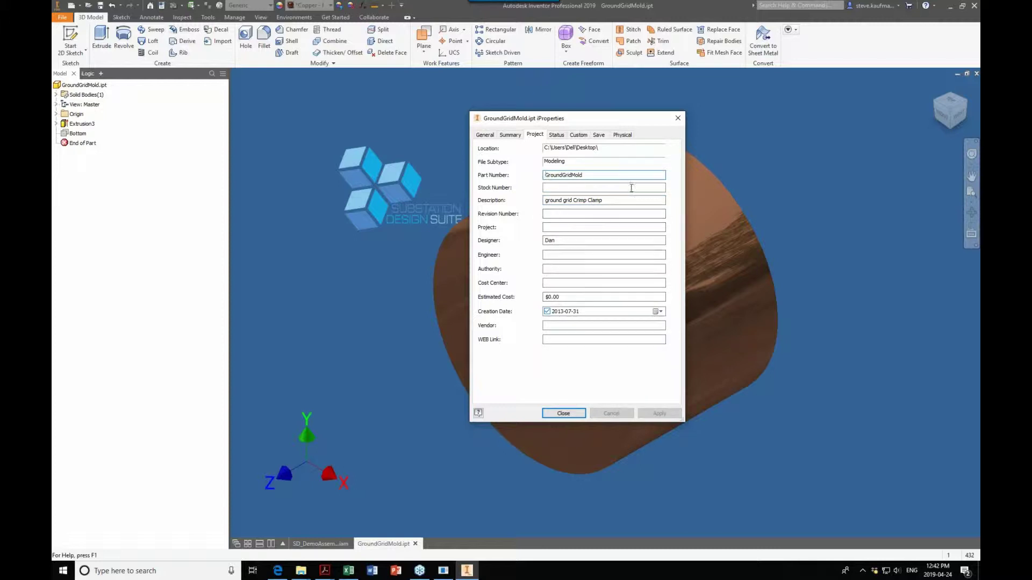
# Set the GroundGridMold part's part number to 123 and its stock number to 895 in the iProperties.
pyautogui.moveTo(586, 174); pyautogui.dragTo(518, 178)
pyautogui.write('123')
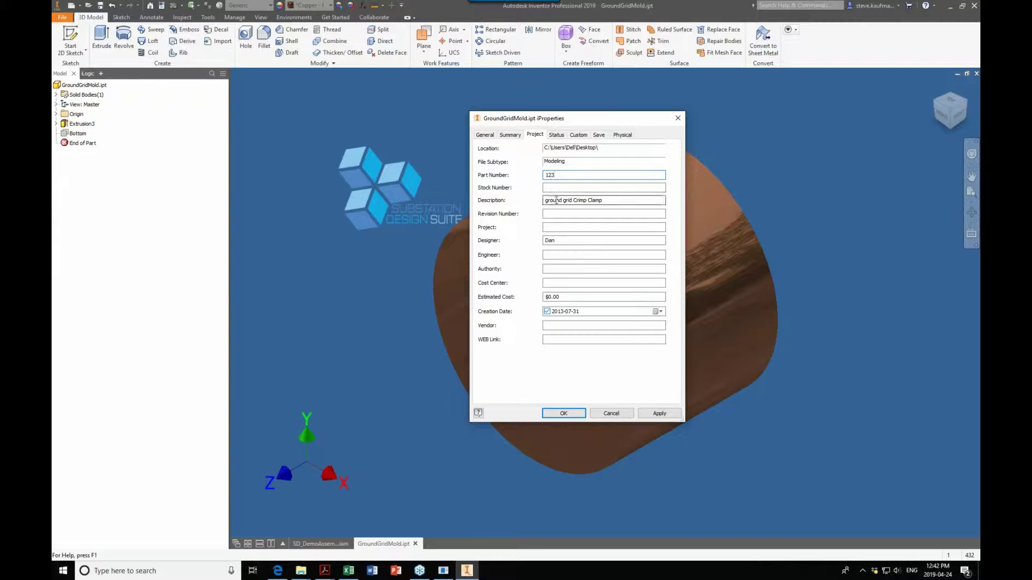
pyautogui.click(553, 188)
pyautogui.write('895')
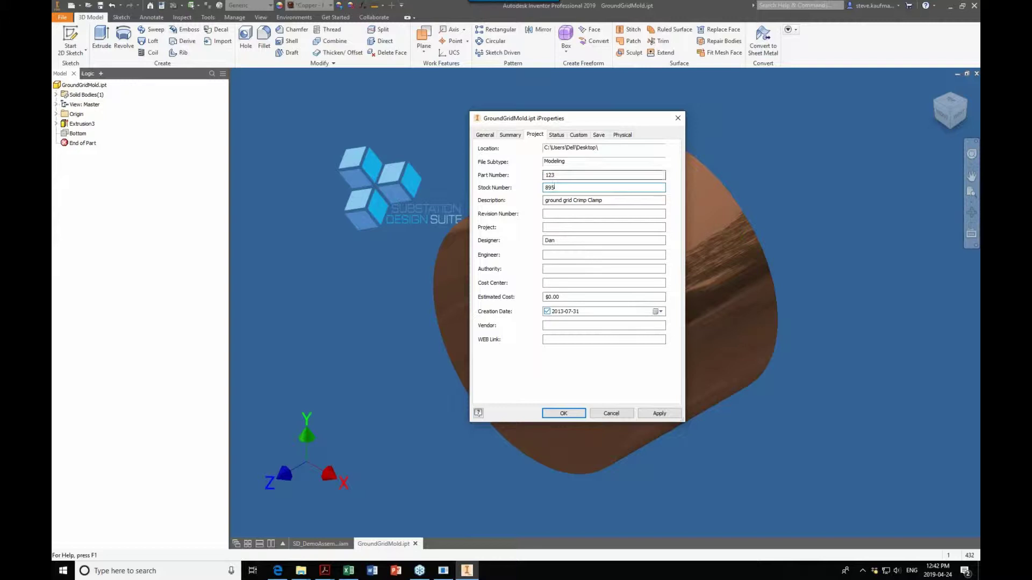
# Add a custom text iProperty named custom1 with no value to the GroundGridMold part and accept the iProperties.
pyautogui.click(579, 135)
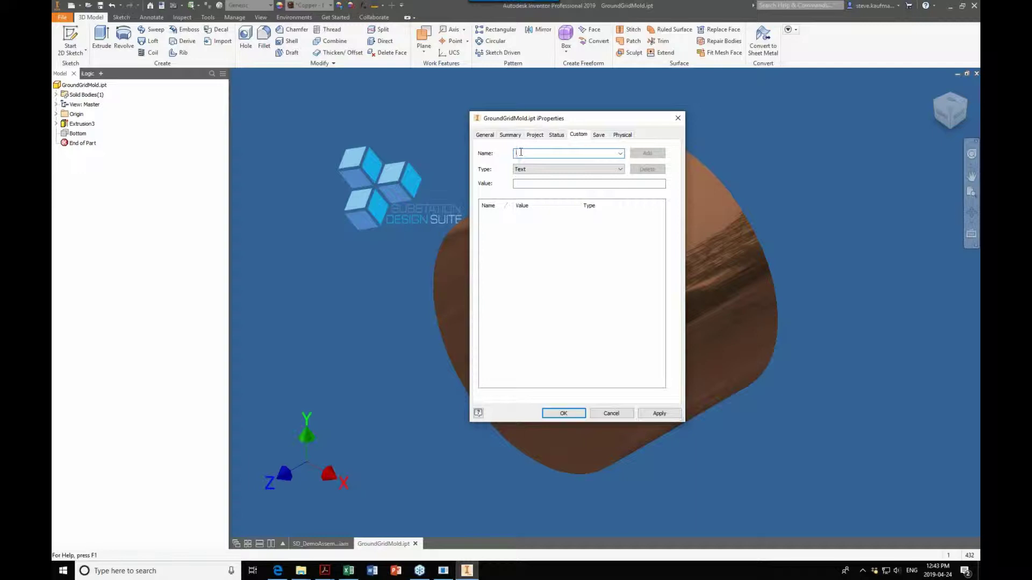
pyautogui.write('custom')
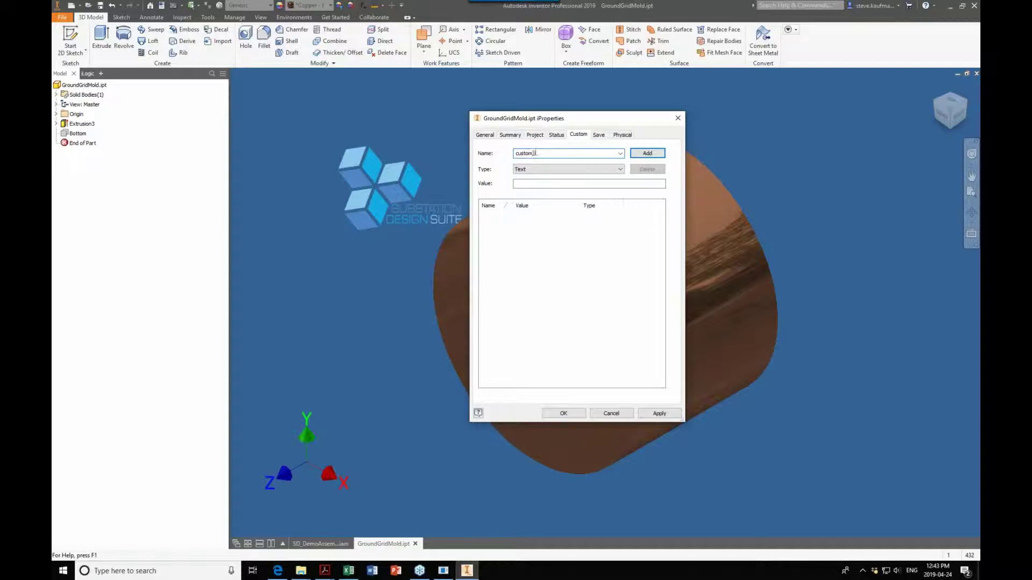
pyautogui.click(648, 153)
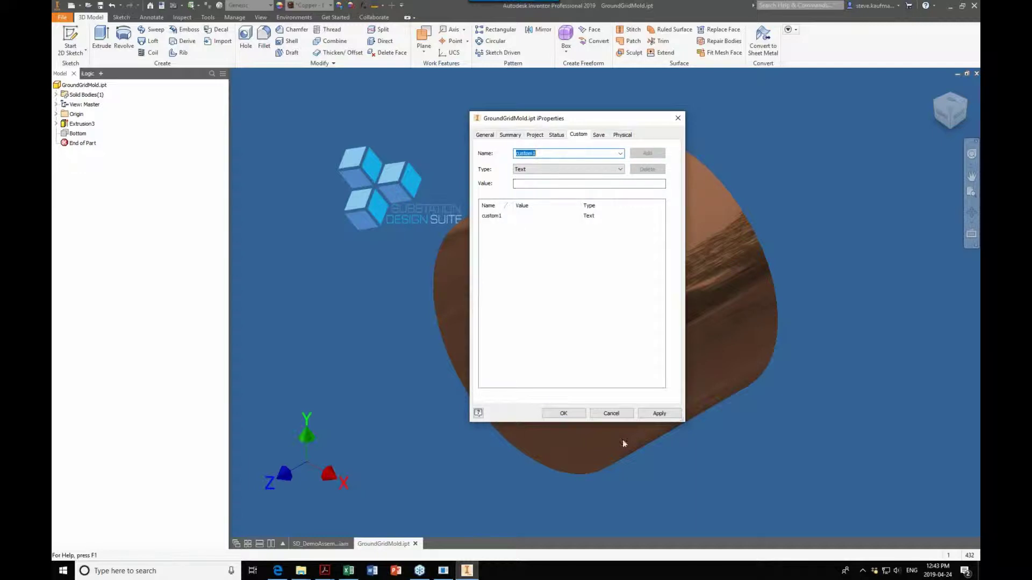
pyautogui.click(562, 413)
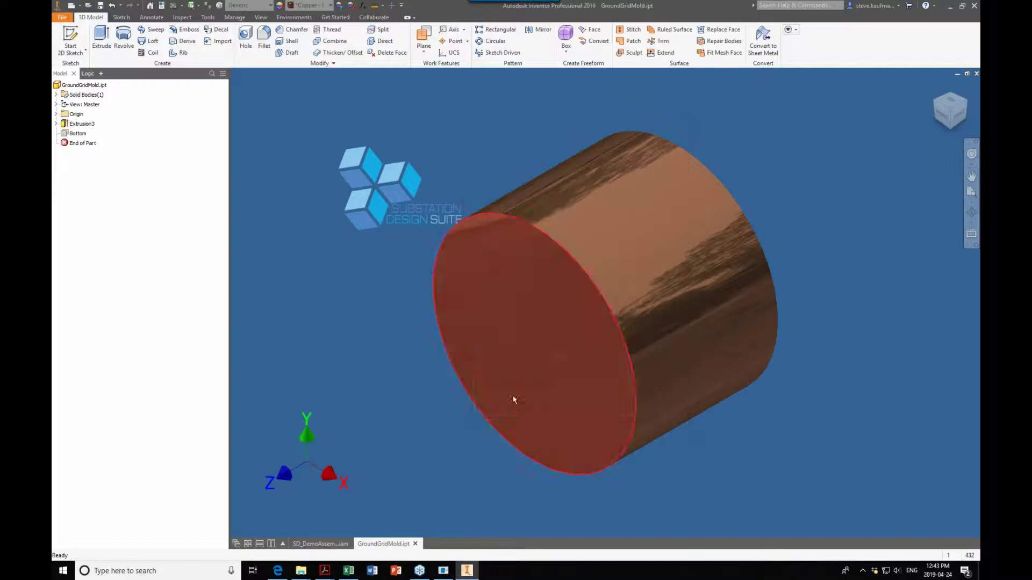
# Save GroundGridMold.ipt in the current release format, close the part, and minimize Inventor to return to the Content Editor.
pyautogui.click(100, 6)
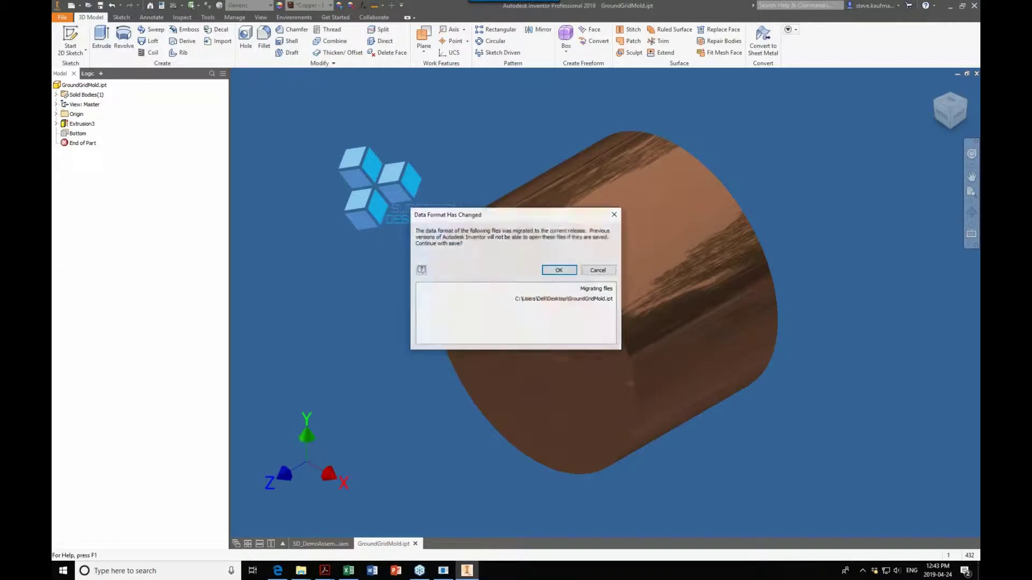
pyautogui.click(559, 270)
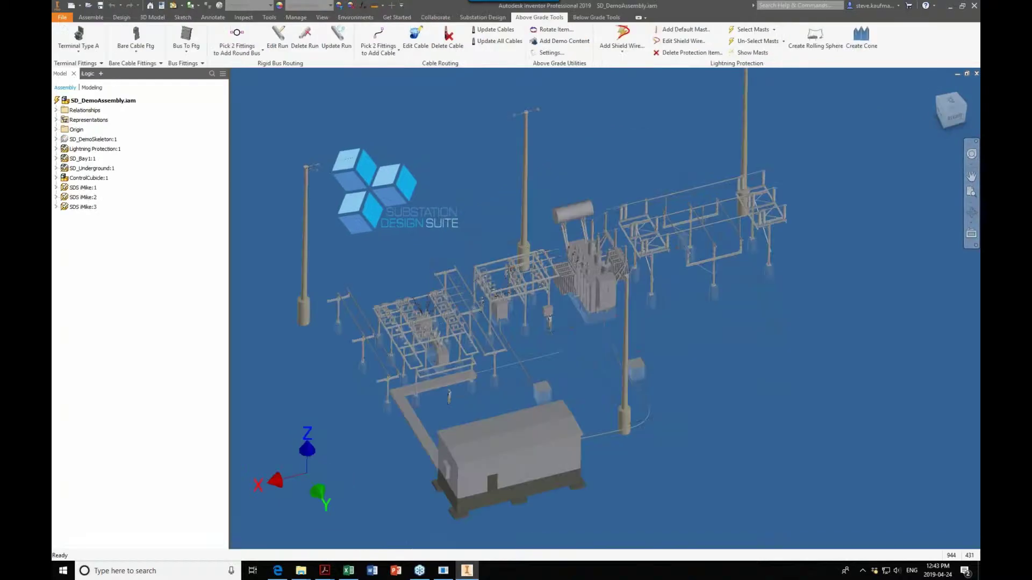
pyautogui.click(976, 73)
pyautogui.click(950, 6)
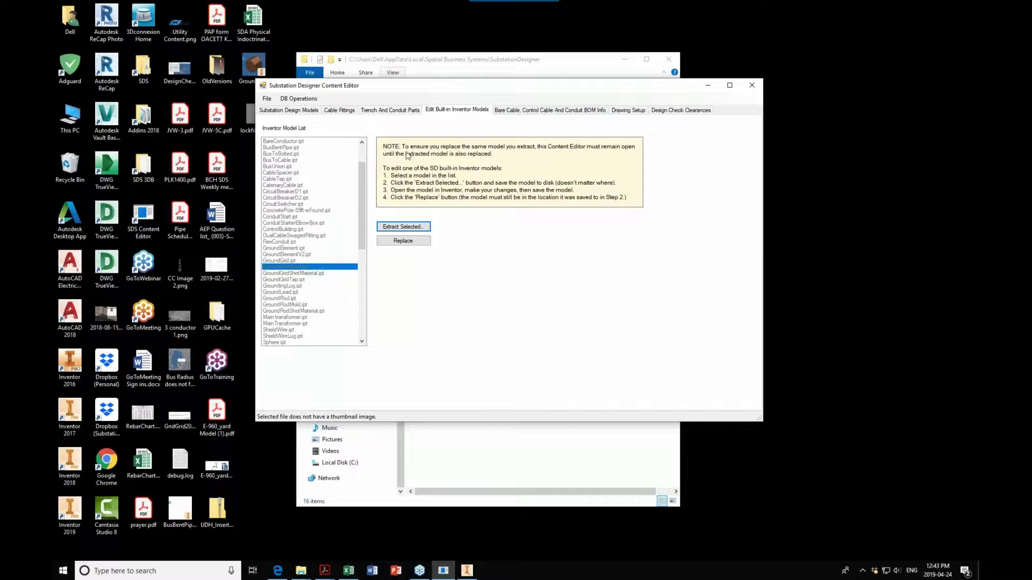
# Replace the built-in GroundGridMold.ipt with the edited model in the Content Editor.
pyautogui.click(407, 243)
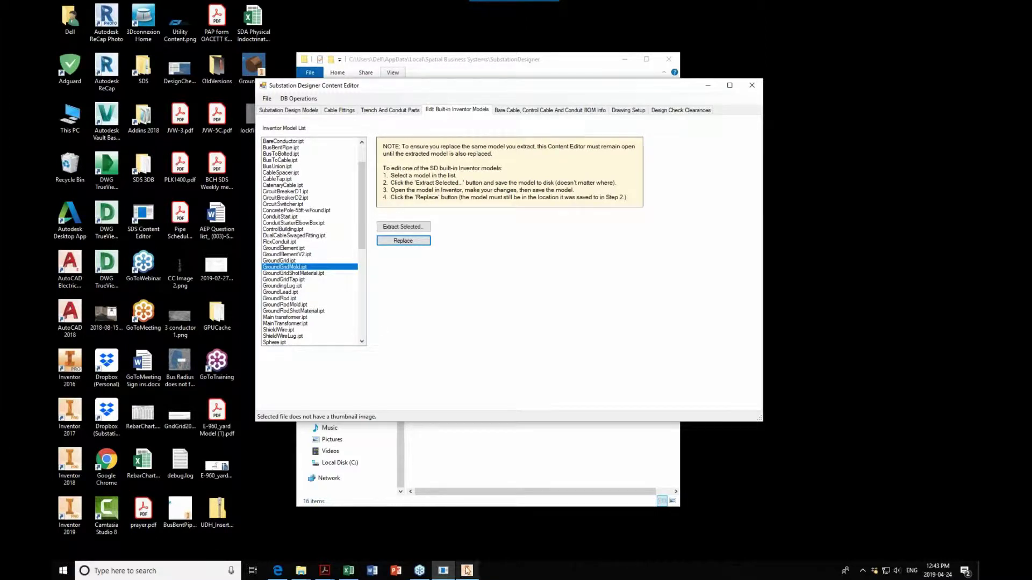
pyautogui.click(447, 573)
pyautogui.click(447, 573)
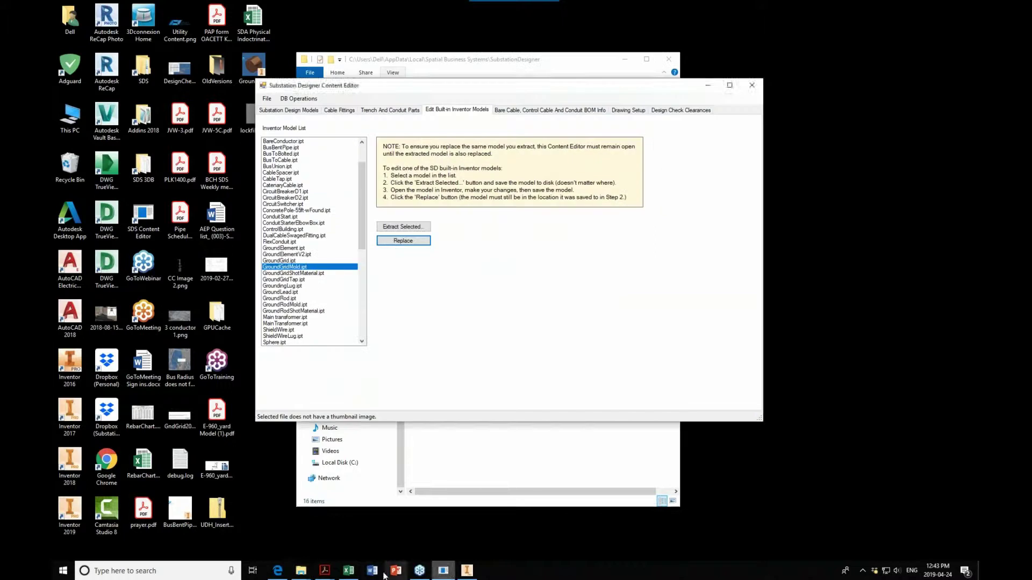
# Switch to the SDS Part Automation Requirements PDF and examine the Bus Fitting work geometry requirements on page 6.
pyautogui.moveTo(325, 570)
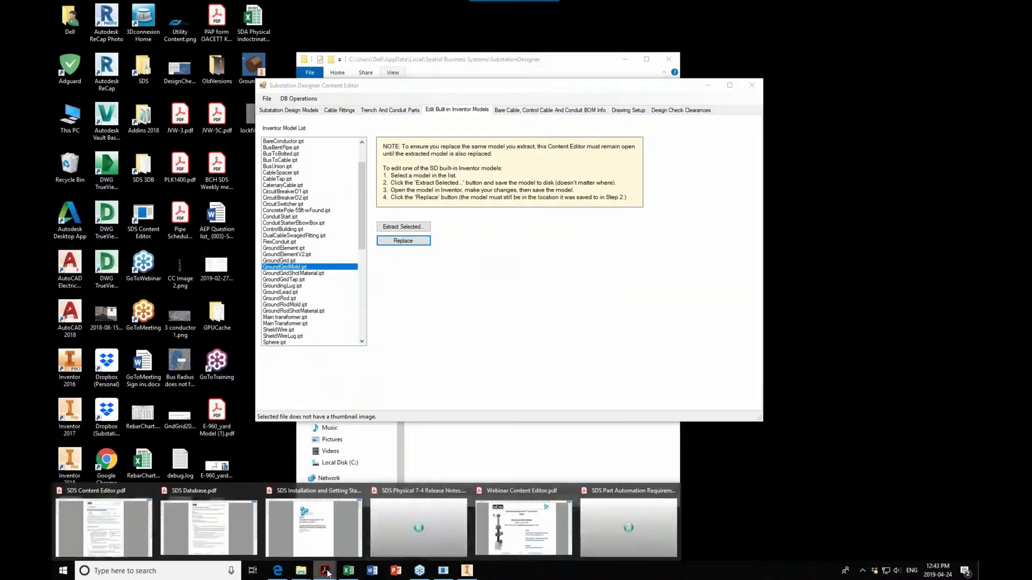
pyautogui.click(594, 540)
pyautogui.press('Home')
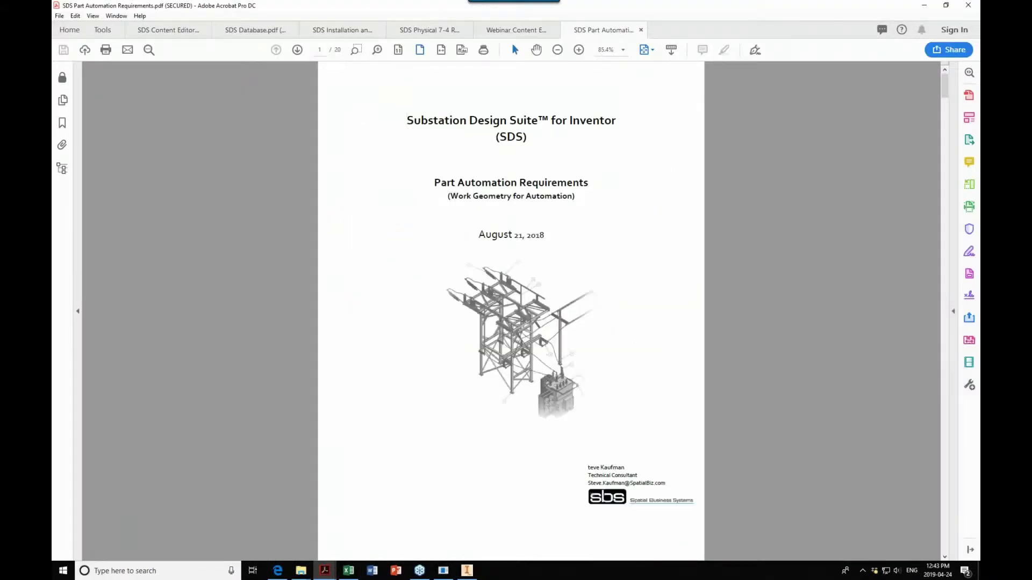
pyautogui.press('pagedown')
pyautogui.press('pagedown')
pyautogui.press('pagedown')
pyautogui.press('pagedown')
pyautogui.press('pagedown')
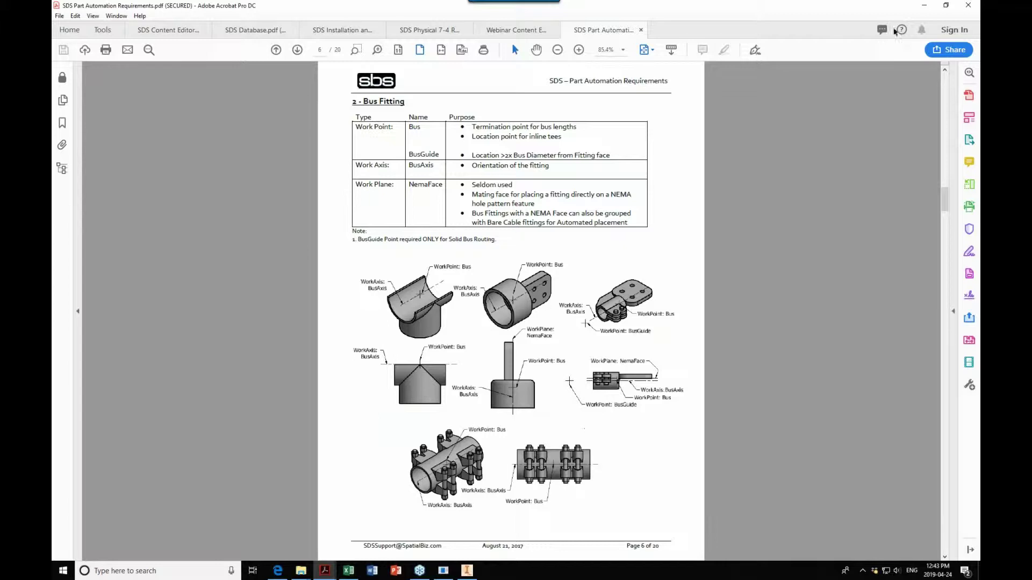
pyautogui.click(924, 5)
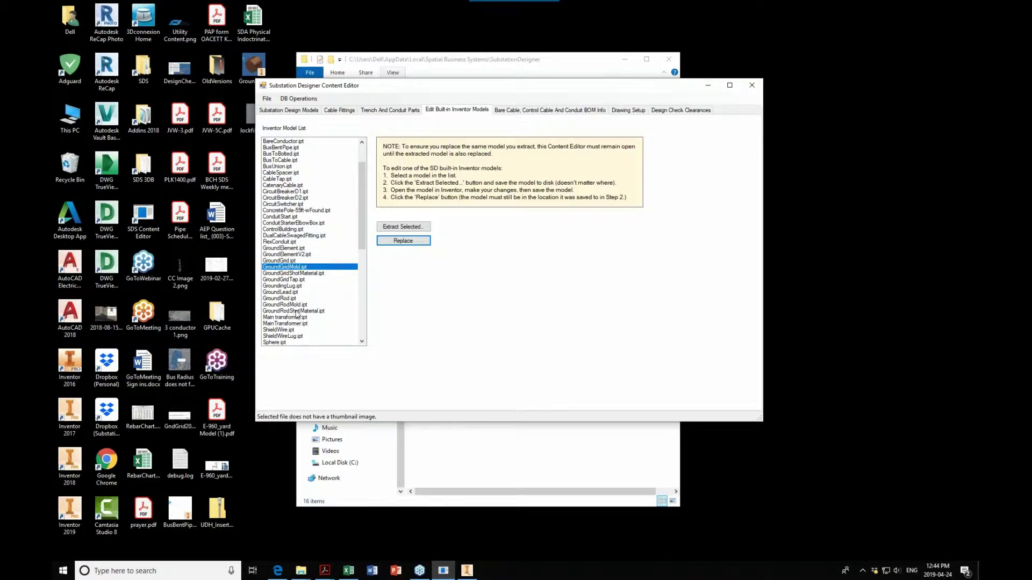
# Review the BareCable entries in the built-in model list and the cable and conduit BOM info page, and close the Content Editor.
pyautogui.scroll(2, 297, 312)
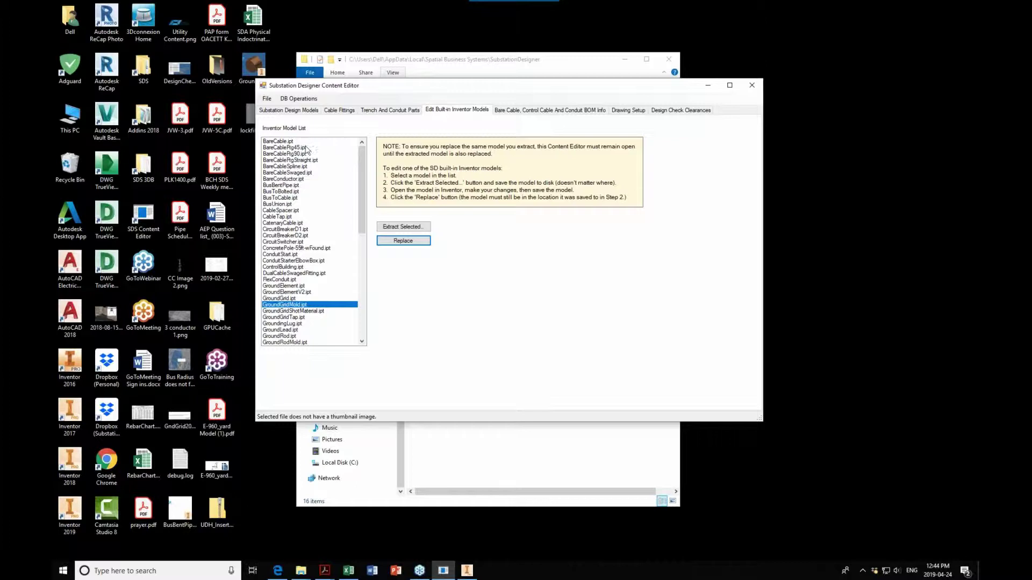
pyautogui.click(307, 148)
pyautogui.click(306, 142)
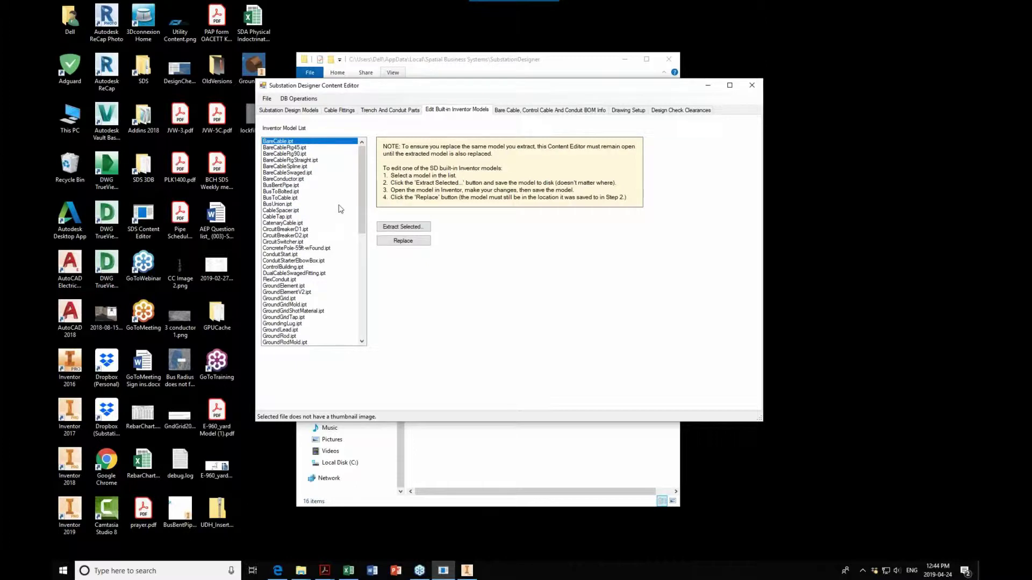
pyautogui.click(534, 110)
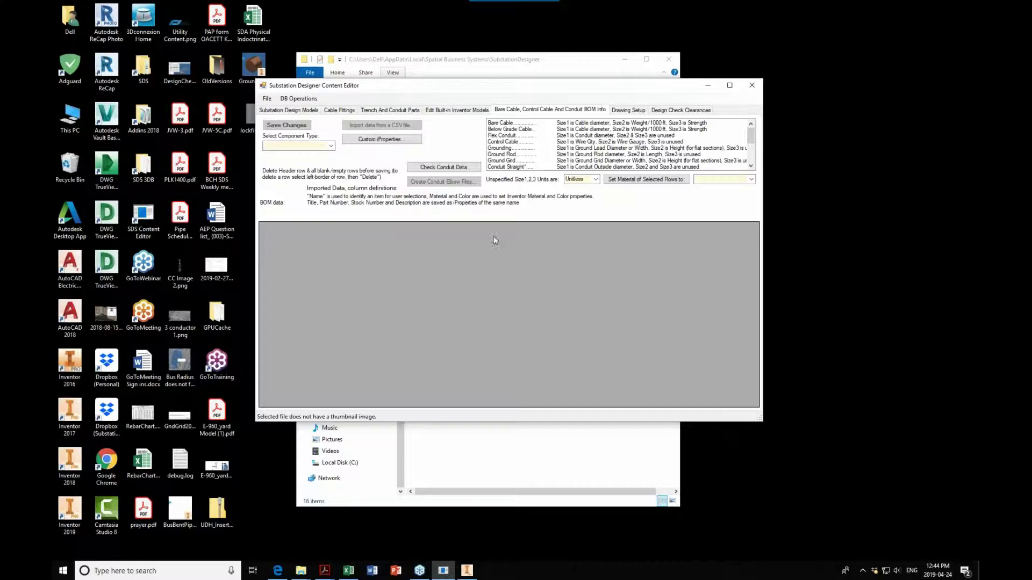
pyautogui.click(752, 85)
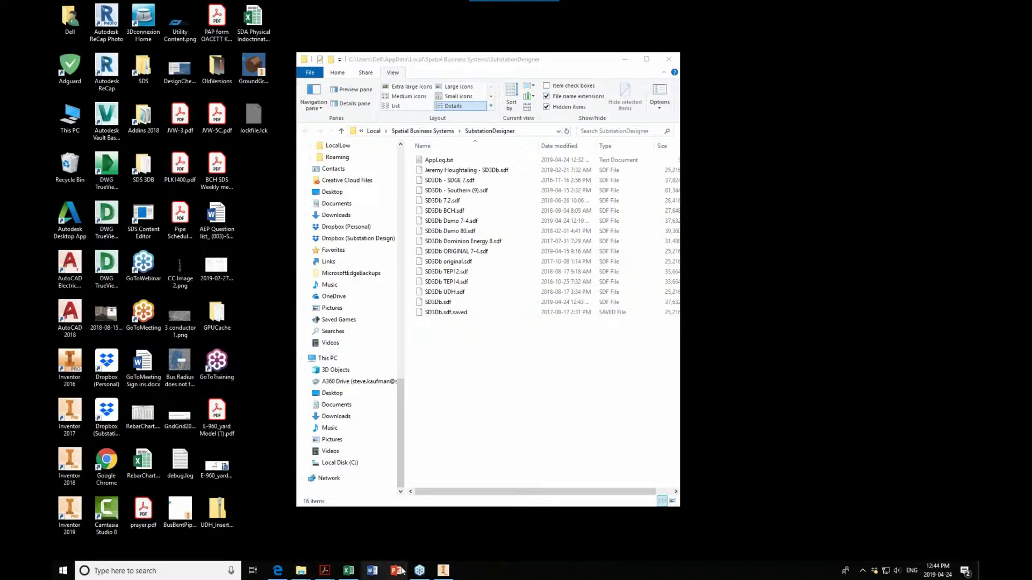
# Switch to the SDS Database Data Tables workbook in Excel and examine the cable descriptions on the Bare Cable sheet.
pyautogui.click(443, 570)
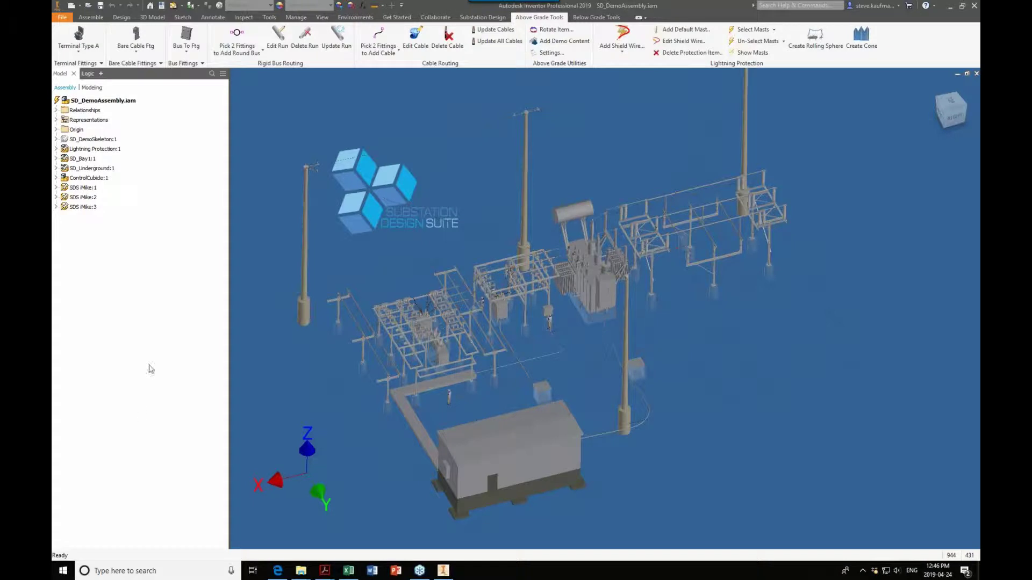
pyautogui.click(348, 571)
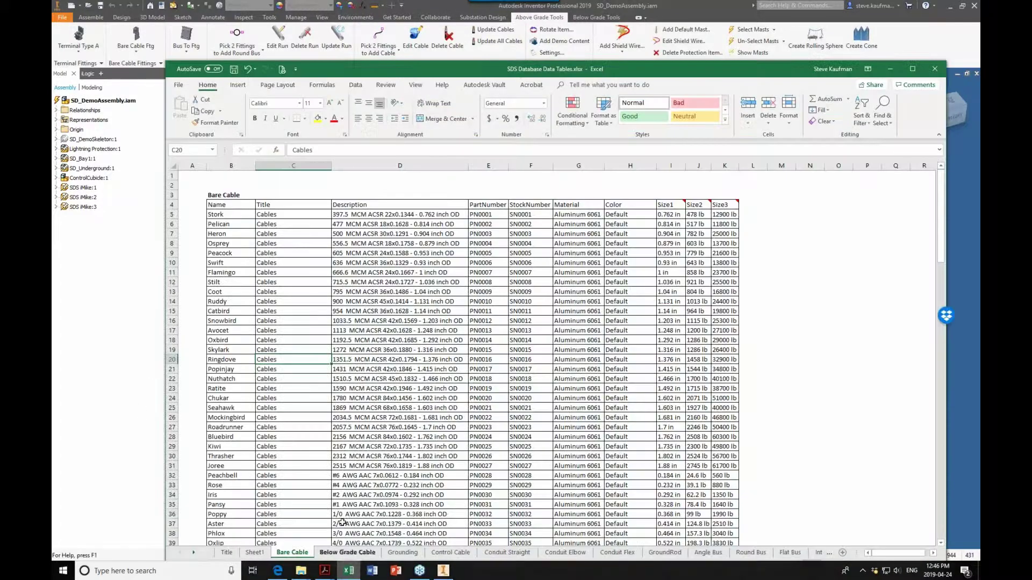
pyautogui.click(357, 349)
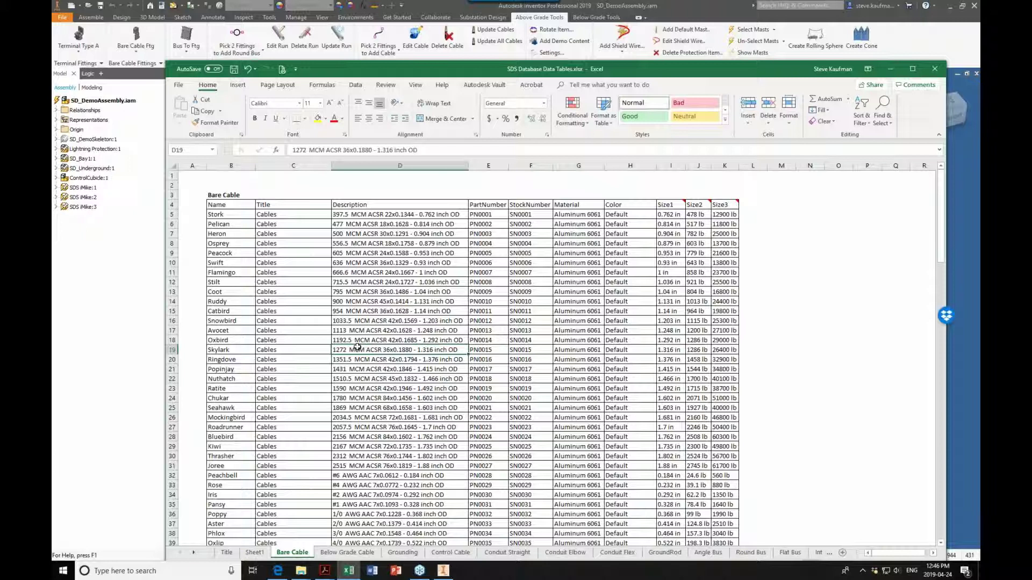
pyautogui.click(375, 321)
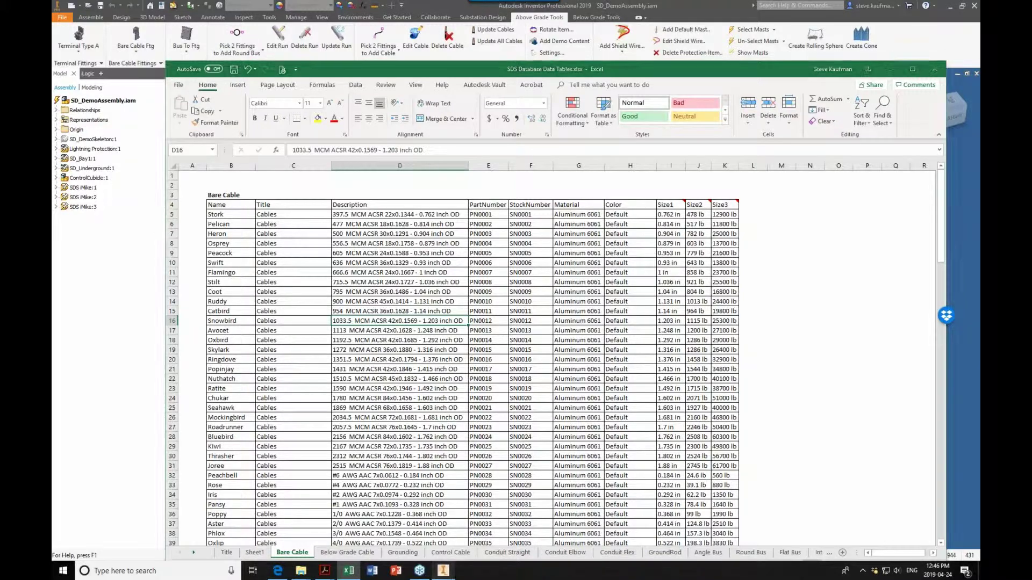
# Switch to Inventor and try sorting the cable lists by Name, Description and PartNumber in the Above Ground Settings, discarding the changes.
pyautogui.click(449, 573)
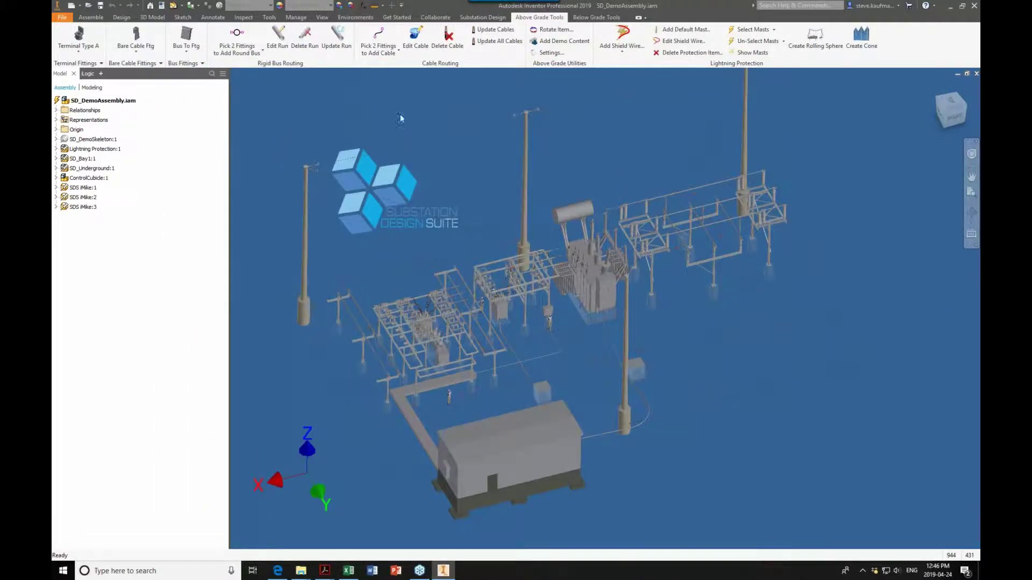
pyautogui.click(560, 54)
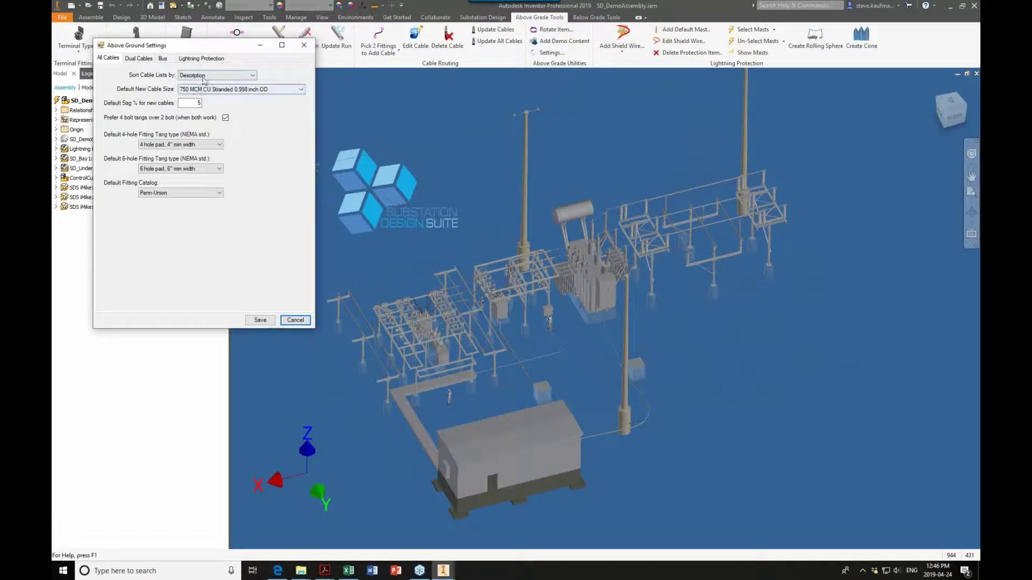
pyautogui.click(205, 75)
pyautogui.click(187, 85)
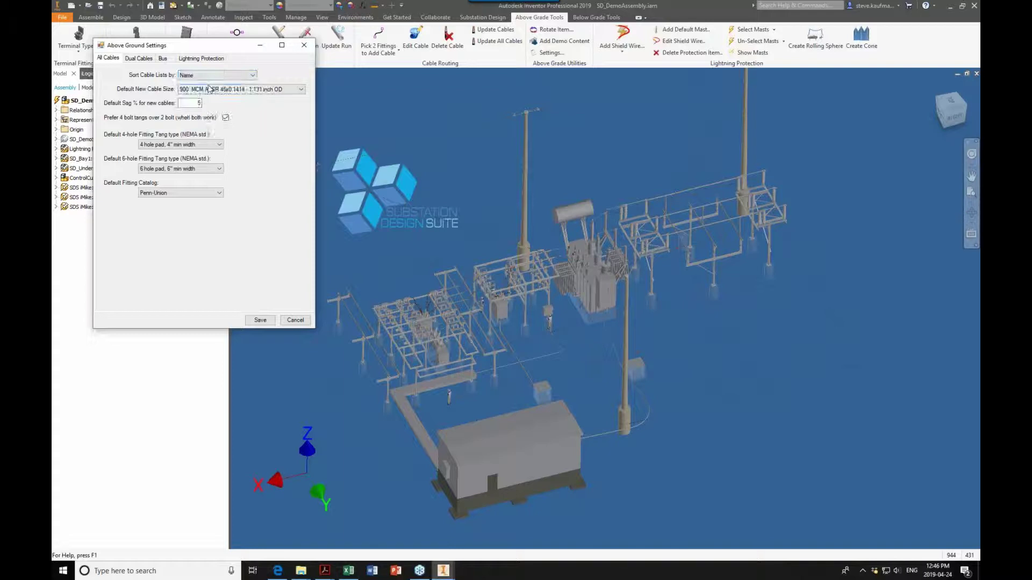
pyautogui.click(218, 75)
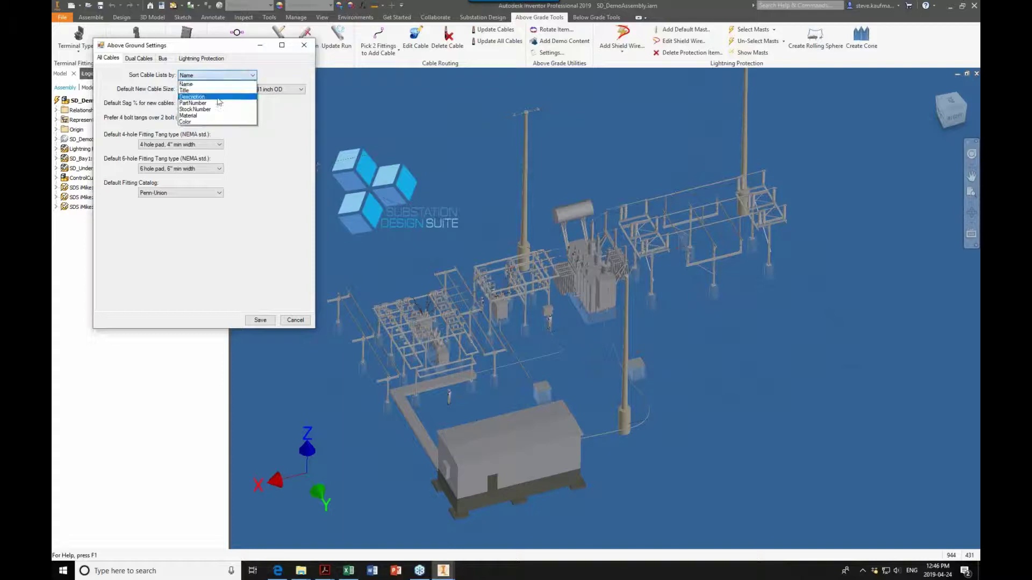
pyautogui.click(218, 97)
pyautogui.click(218, 74)
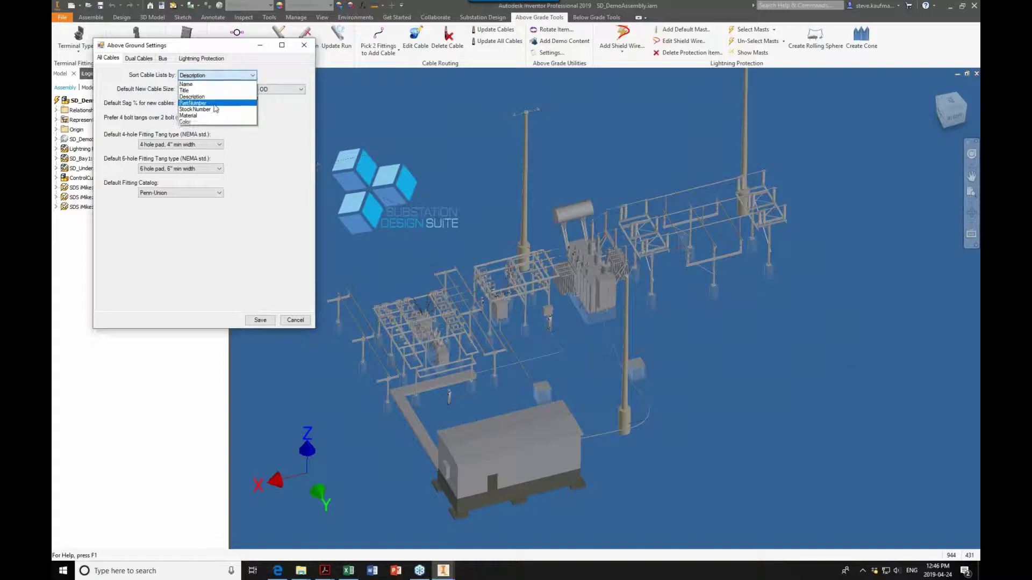
pyautogui.click(215, 103)
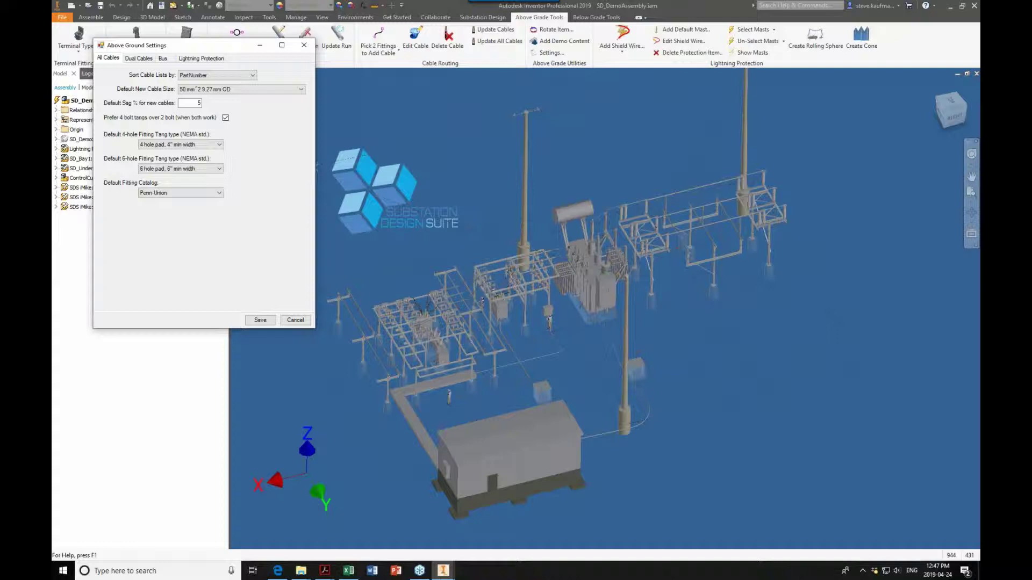
pyautogui.click(295, 321)
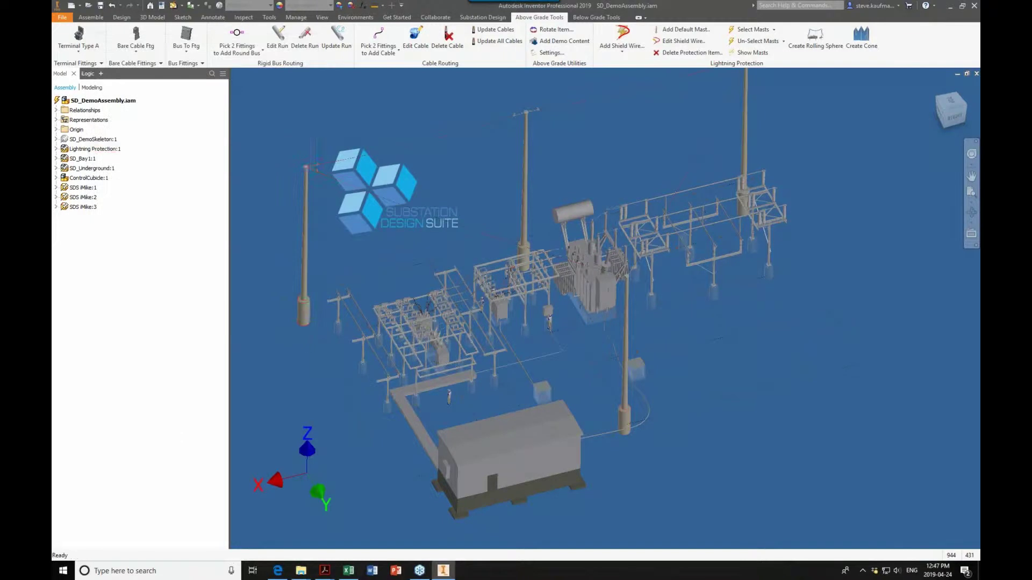
# Minimize Inventor and Excel, and reopen the SDS Content Editor at the Bare Cable, Control Cable And Conduit BOM Info page.
pyautogui.click(950, 5)
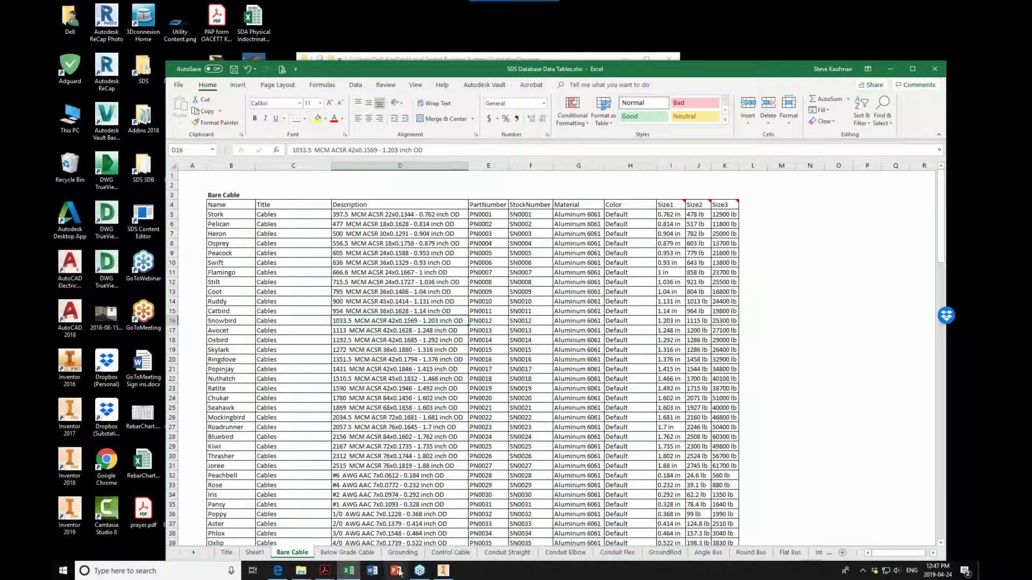
pyautogui.click(890, 69)
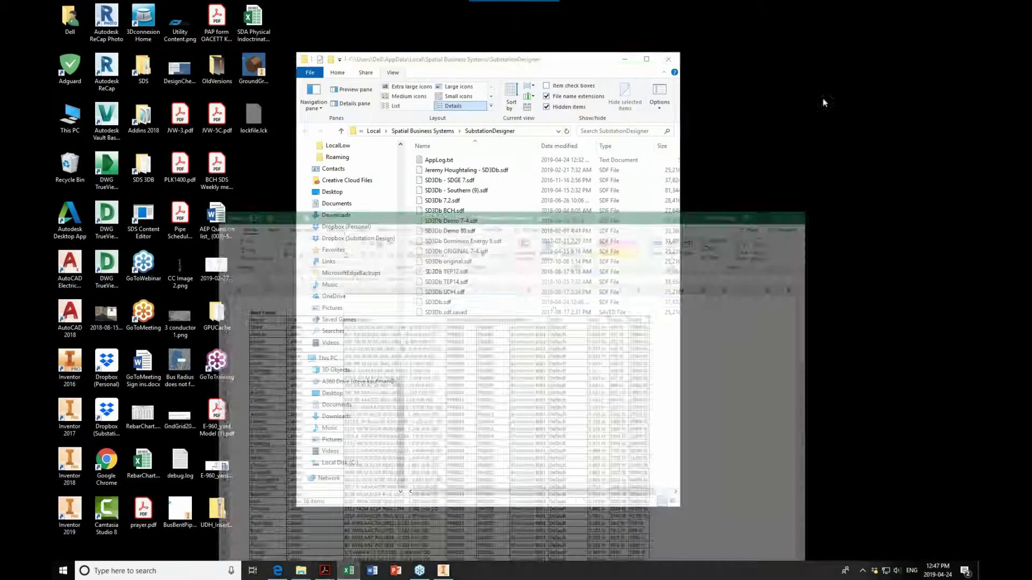
pyautogui.click(143, 219)
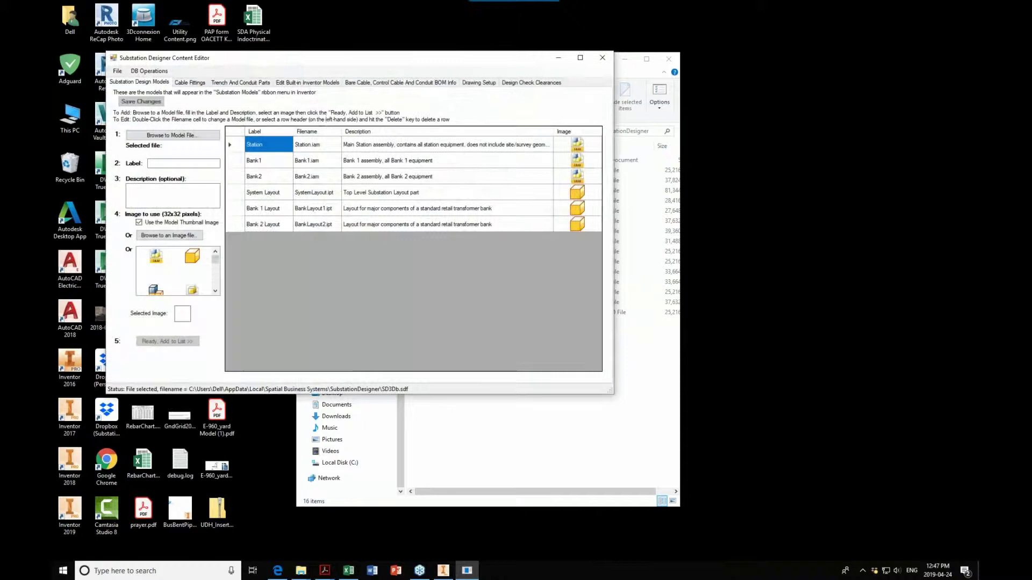
pyautogui.click(333, 82)
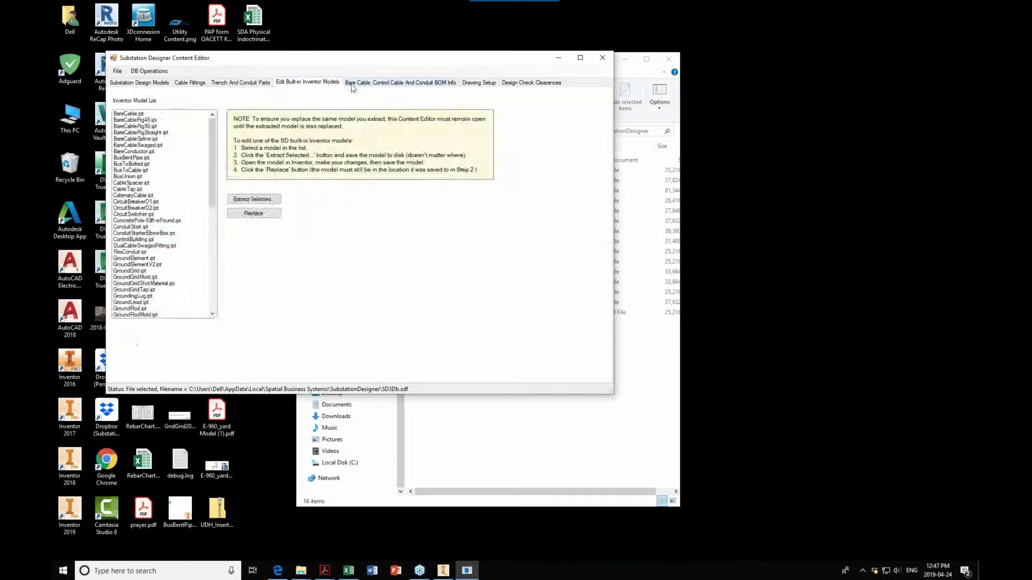
pyautogui.click(400, 82)
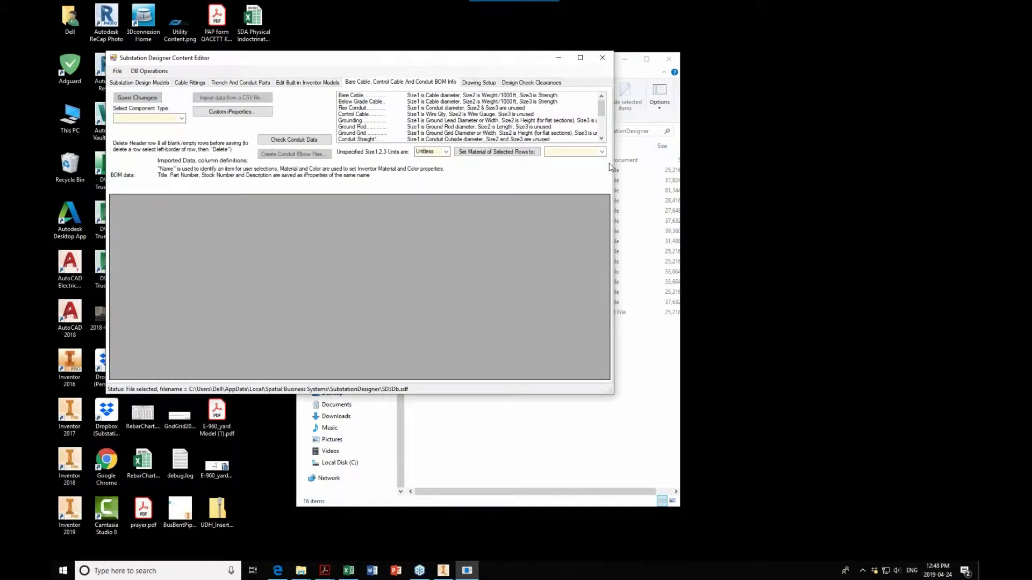
# Widen the Content Editor window and load the Below Grade Cable component data on the cable BOM info page.
pyautogui.moveTo(612, 178); pyautogui.dragTo(830, 190)
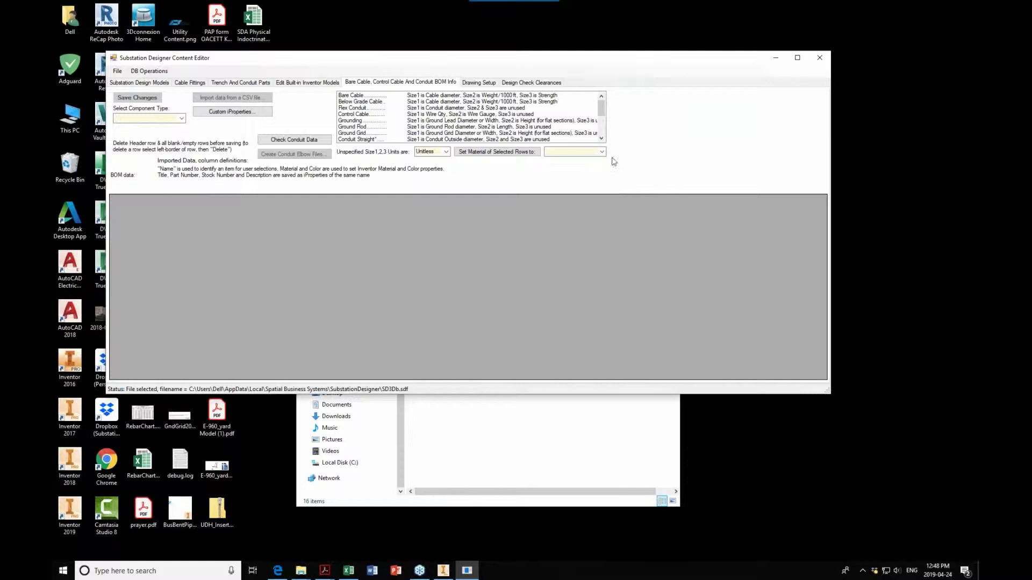
pyautogui.click(570, 153)
pyautogui.click(182, 120)
pyautogui.click(136, 129)
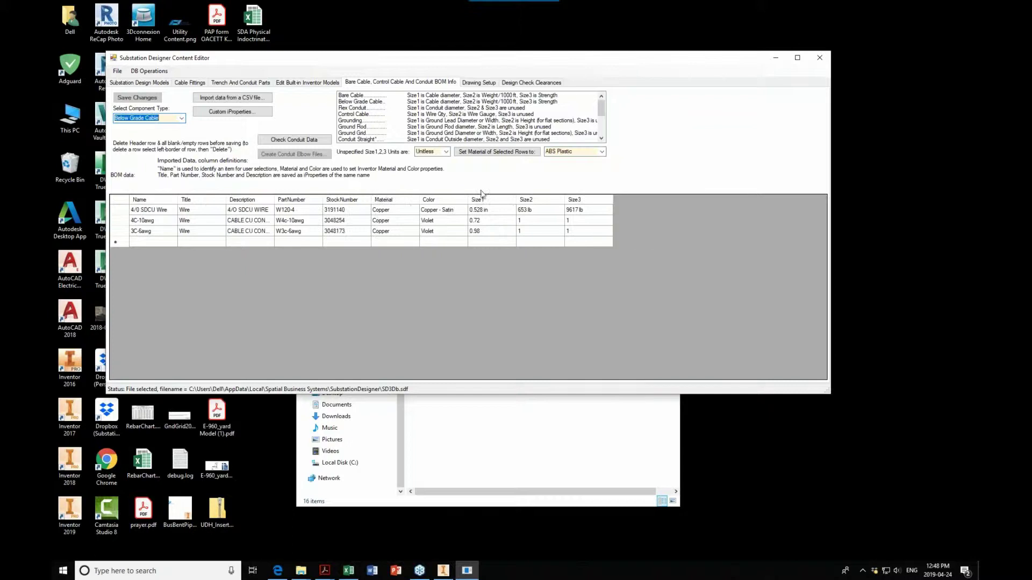
# Look through the materials available for selected rows, and set the unspecified Size1,2,3 units to Inch.
pyautogui.click(602, 152)
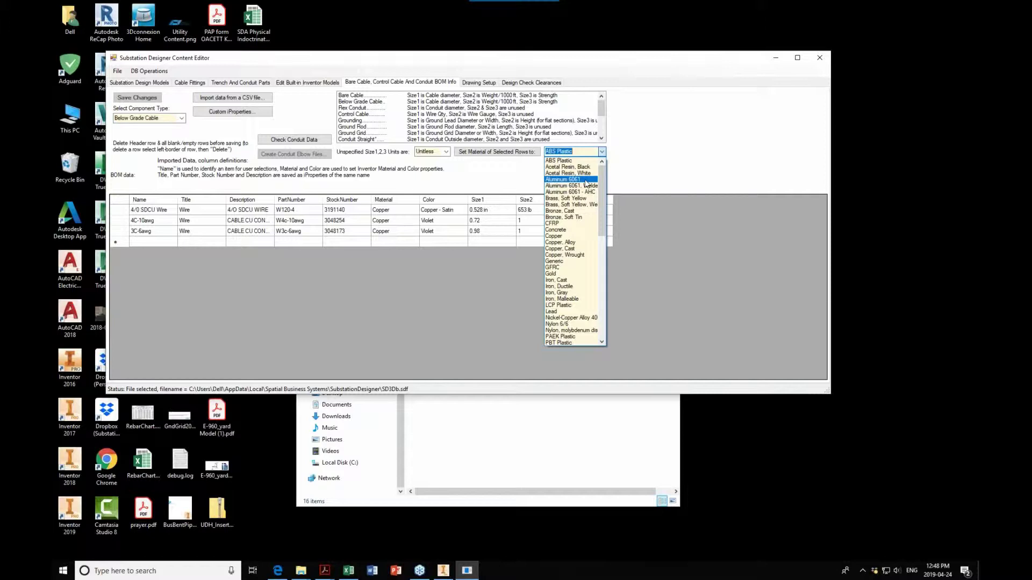
pyautogui.click(467, 181)
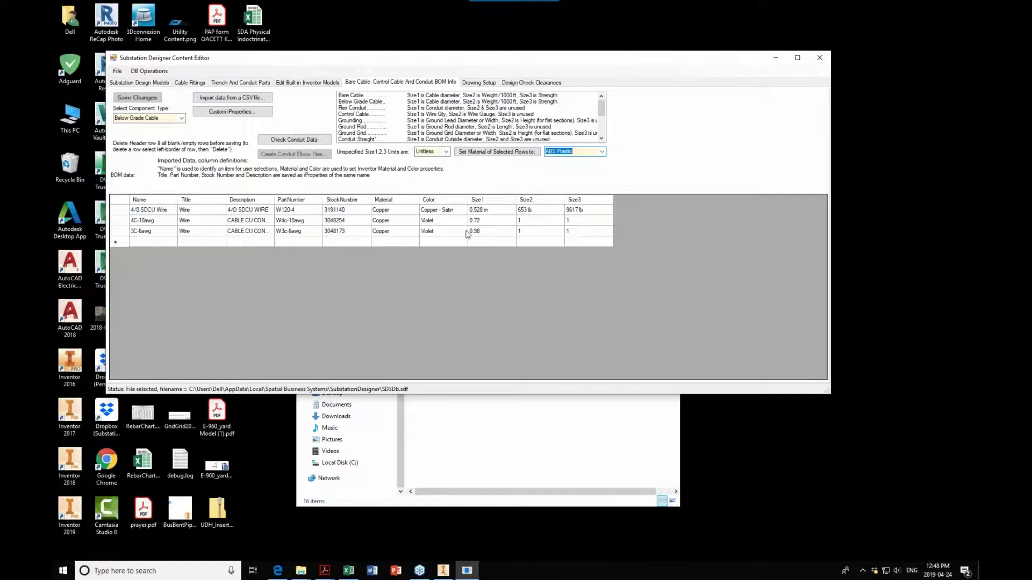
pyautogui.click(445, 153)
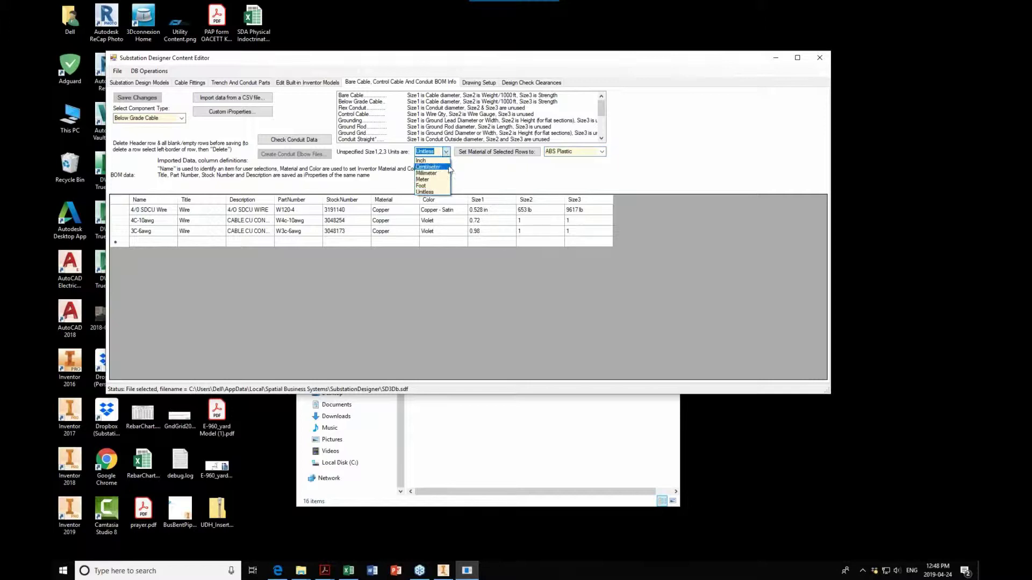
pyautogui.click(448, 161)
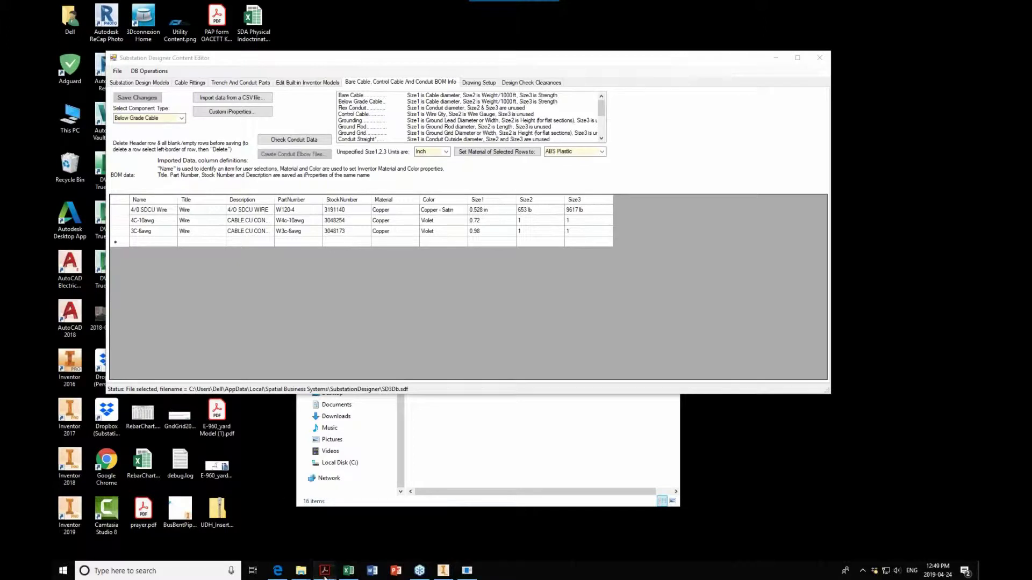
# Switch to the SDS Part Automation Requirements PDF in Acrobat, examine the single-cable and multi-cable fitting requirements, and minimize it.
pyautogui.moveTo(324, 571)
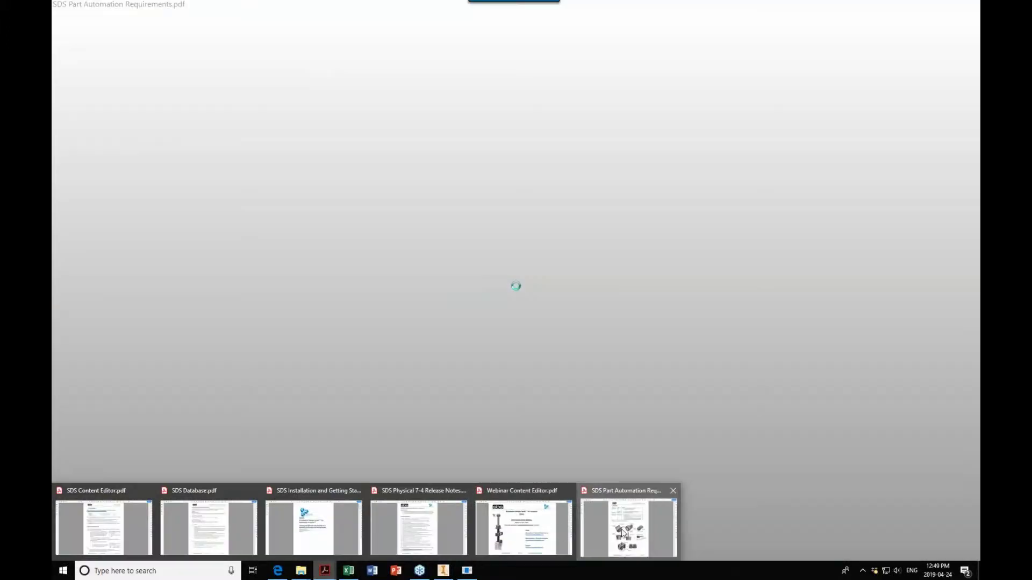
pyautogui.click(622, 532)
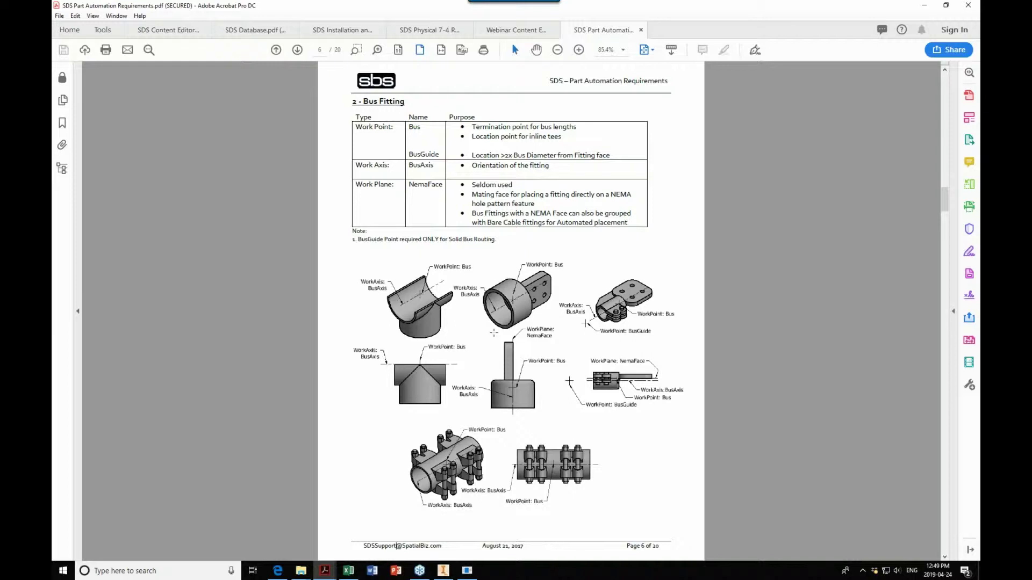
pyautogui.scroll(-3, 494, 333)
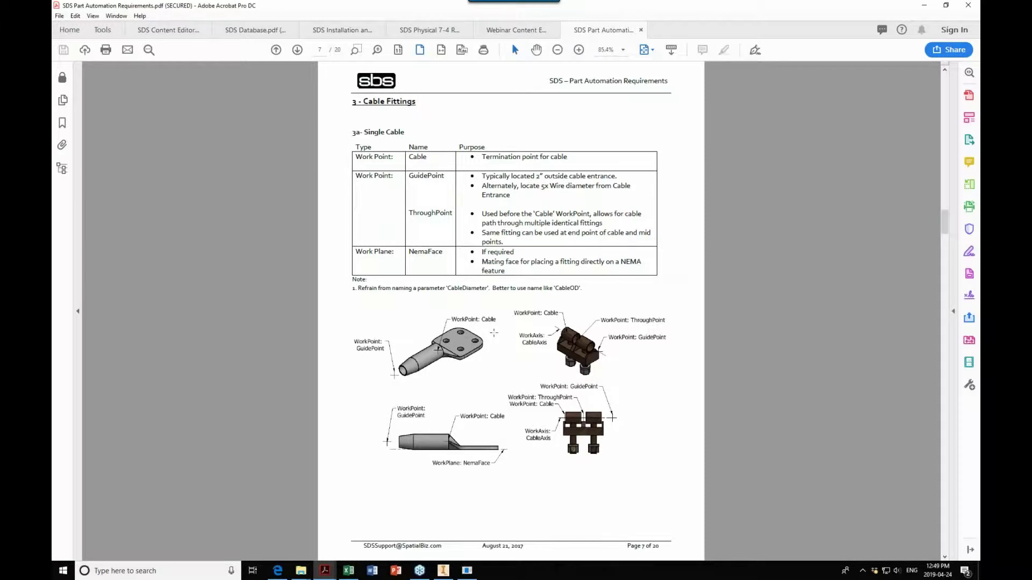
pyautogui.scroll(-3, 494, 333)
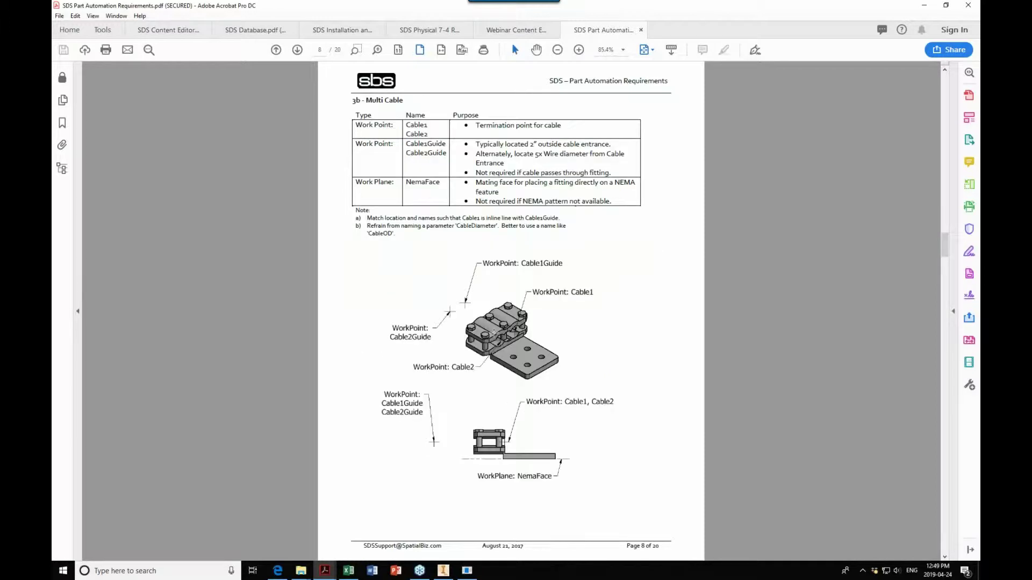
pyautogui.scroll(2, 494, 334)
pyautogui.scroll(-2, 493, 333)
pyautogui.scroll(-1, 493, 332)
pyautogui.scroll(1, 493, 332)
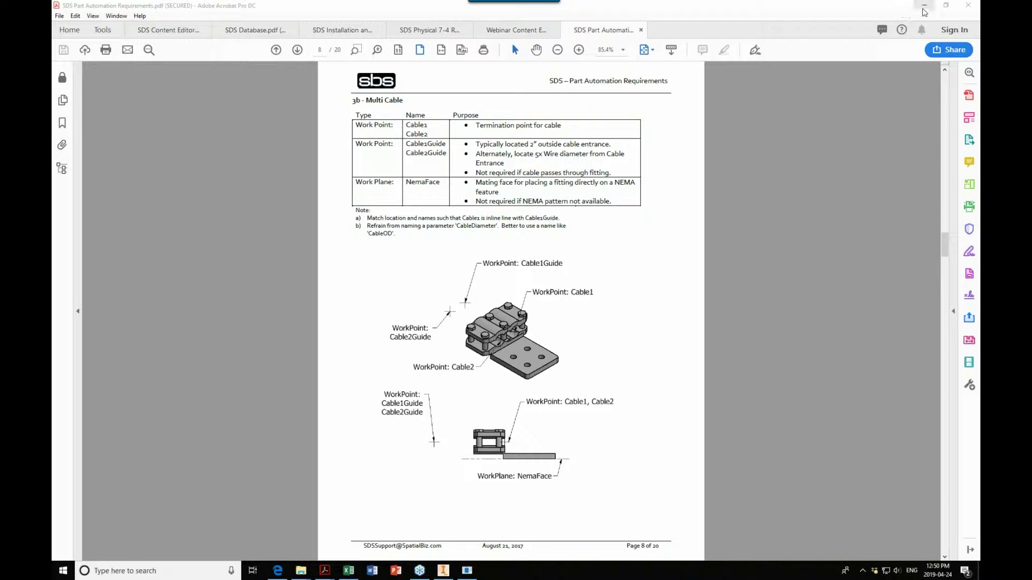
pyautogui.click(924, 11)
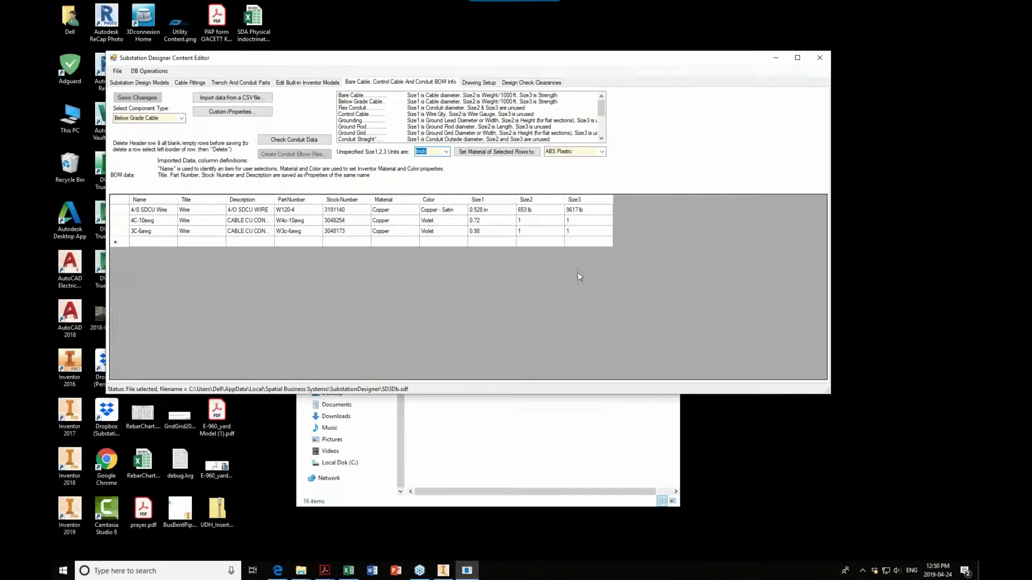
# Close the Content Editor, switch to Inventor, and review the Default Folders in the Substation Design Suite application settings without saving.
pyautogui.click(819, 58)
pyautogui.click(443, 570)
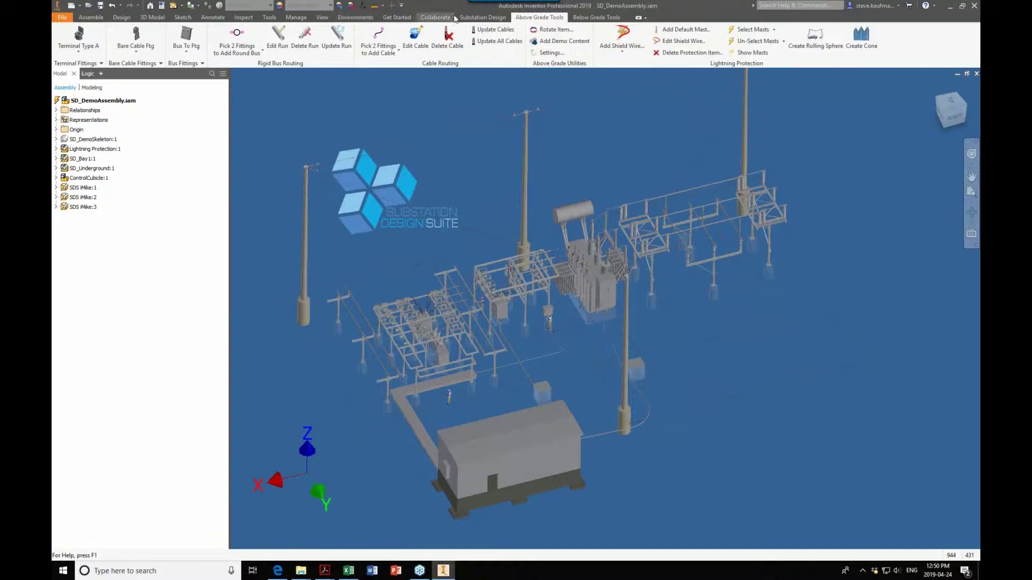
pyautogui.click(480, 17)
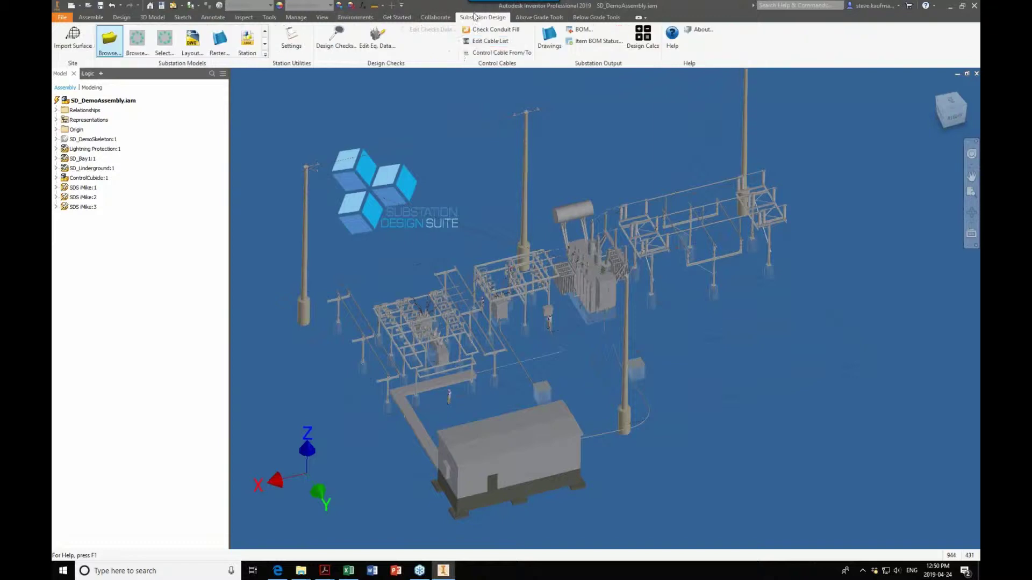
pyautogui.click(296, 50)
pyautogui.click(181, 83)
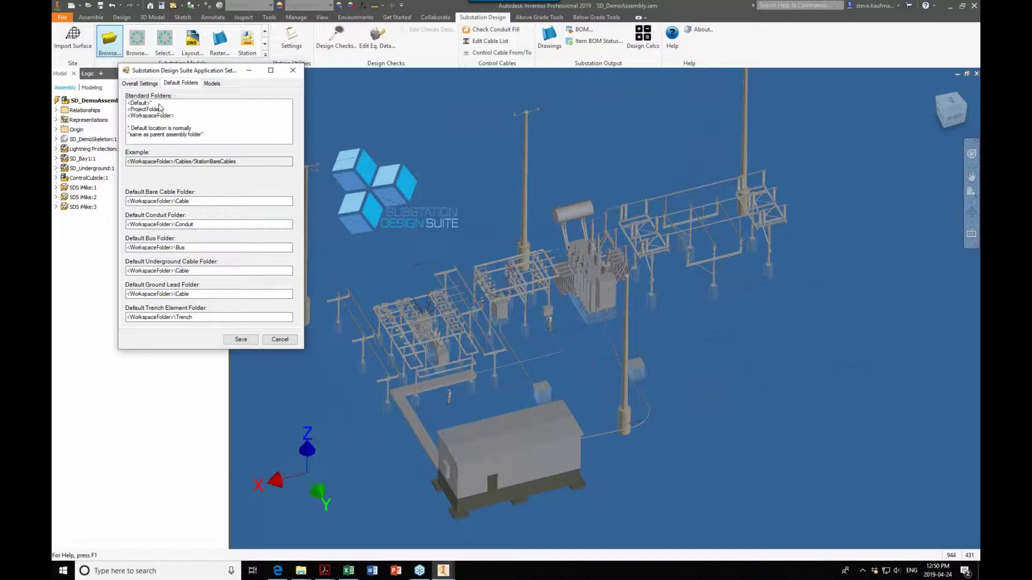
pyautogui.click(280, 339)
# Inspect the twin-cable connection near the transformer, and browse the workspace's FITTINGS folder for fitting parts to open.
pyautogui.scroll(5, 623, 180)
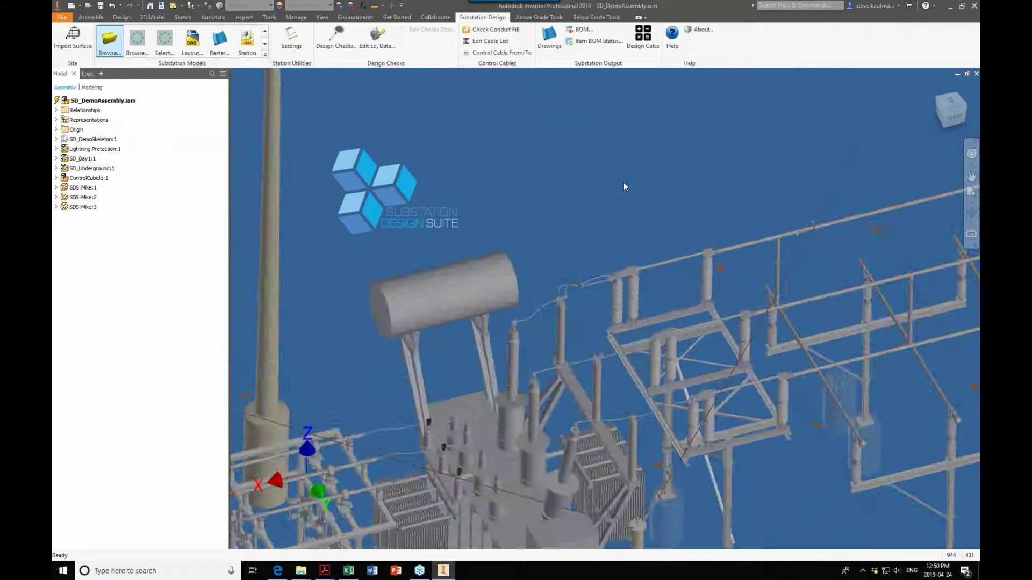
pyautogui.scroll(3, 592, 258)
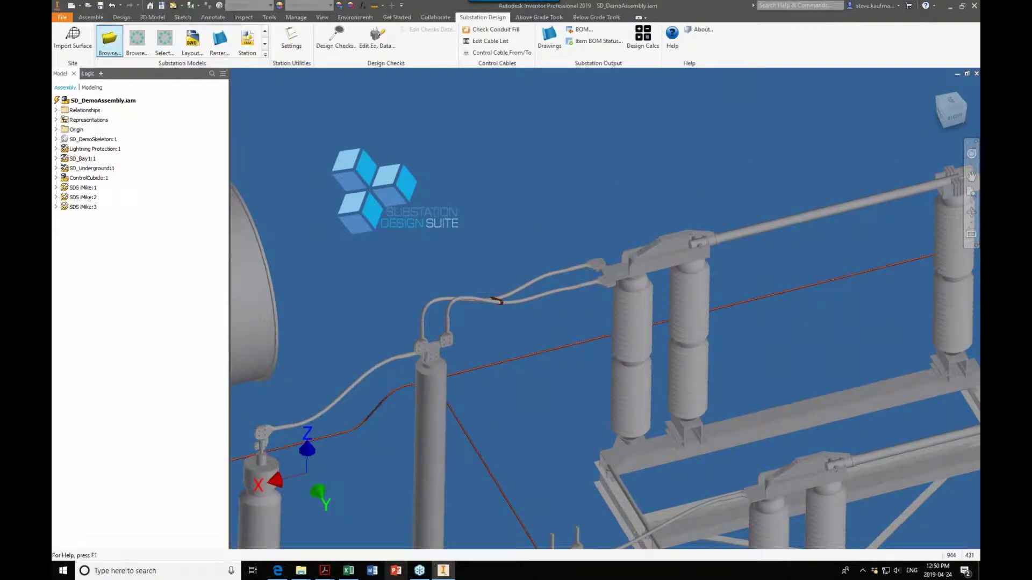
pyautogui.moveTo(302, 575)
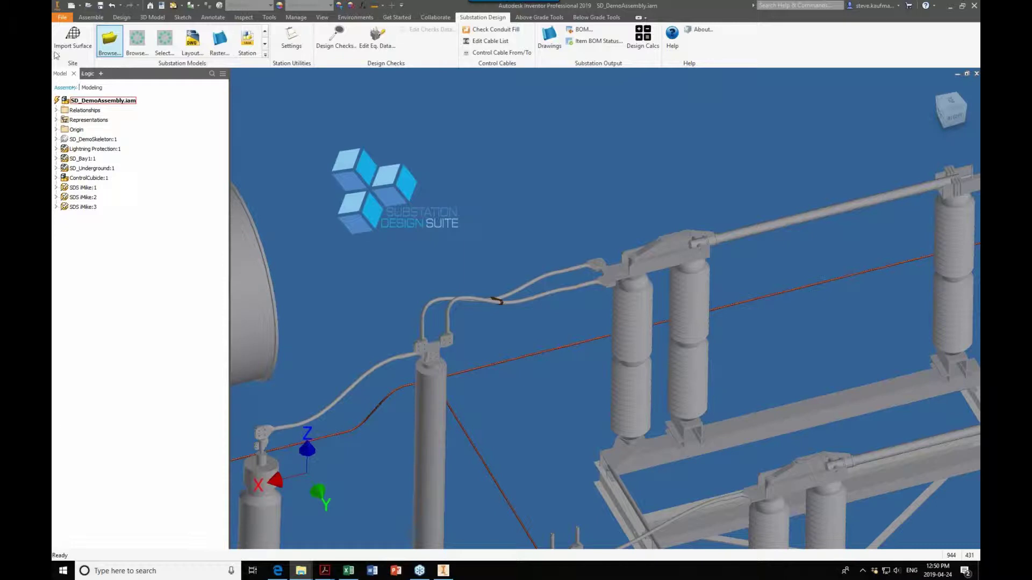
pyautogui.click(88, 5)
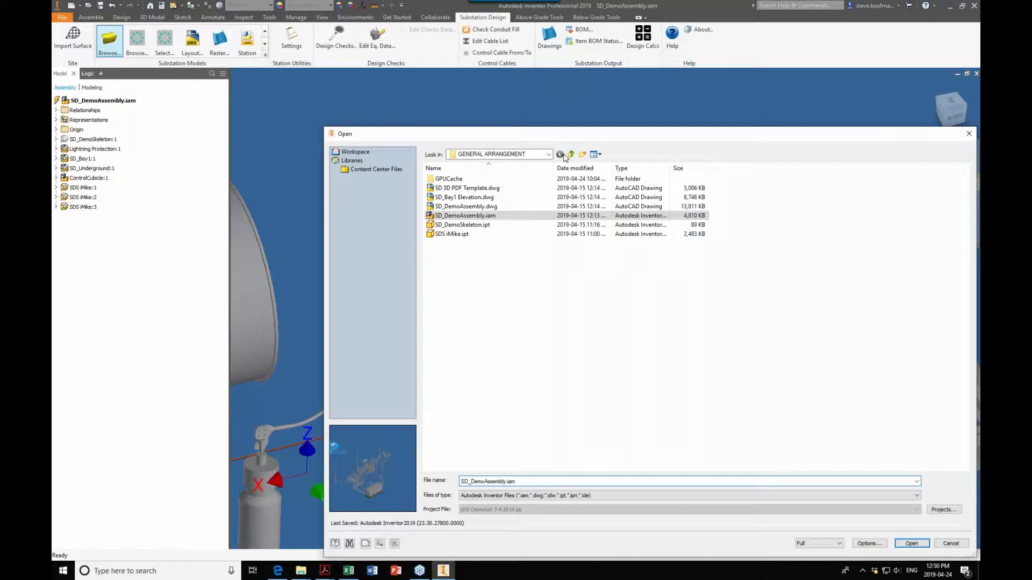
pyautogui.click(571, 155)
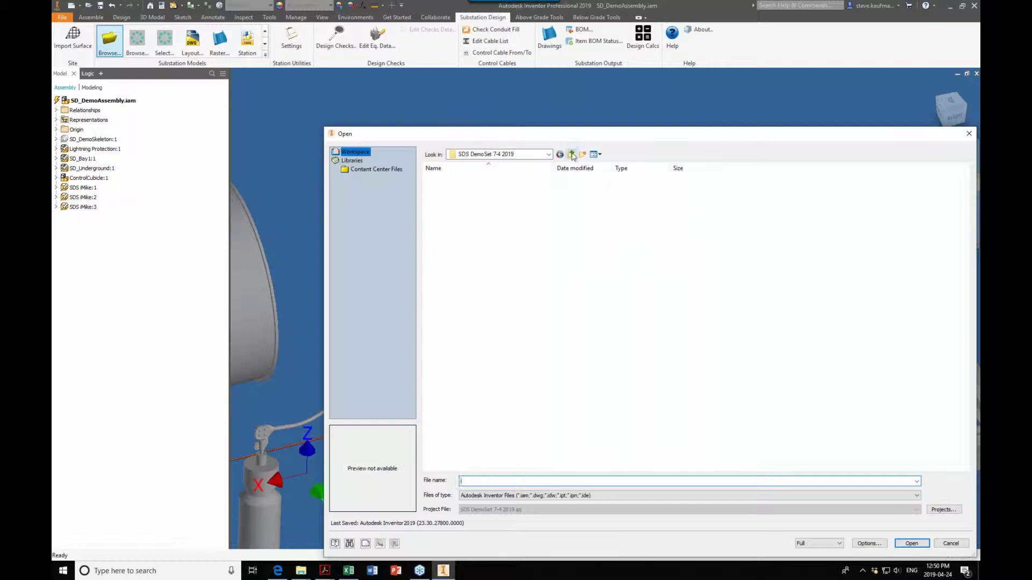
pyautogui.doubleClick(462, 243)
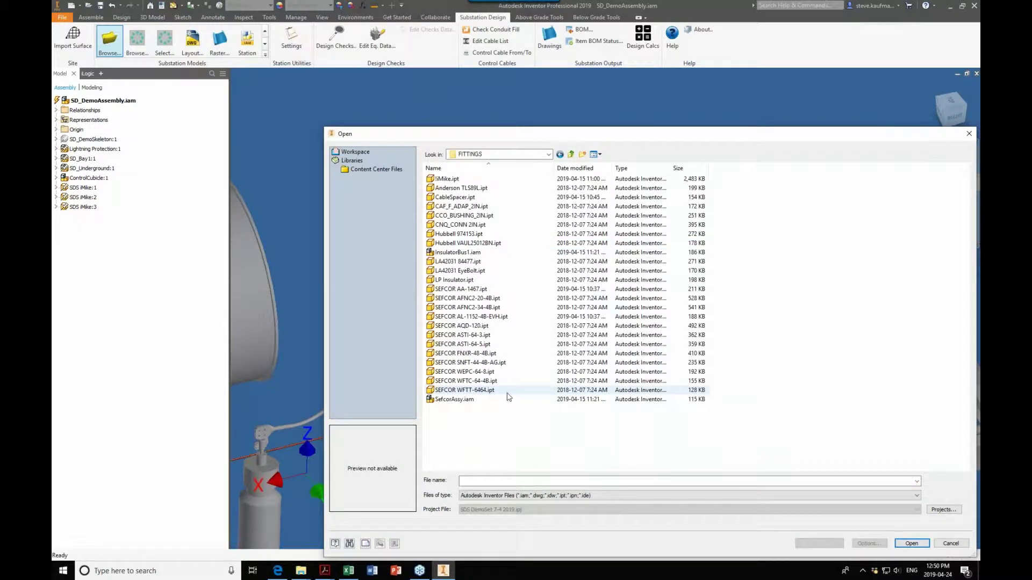
pyautogui.click(473, 344)
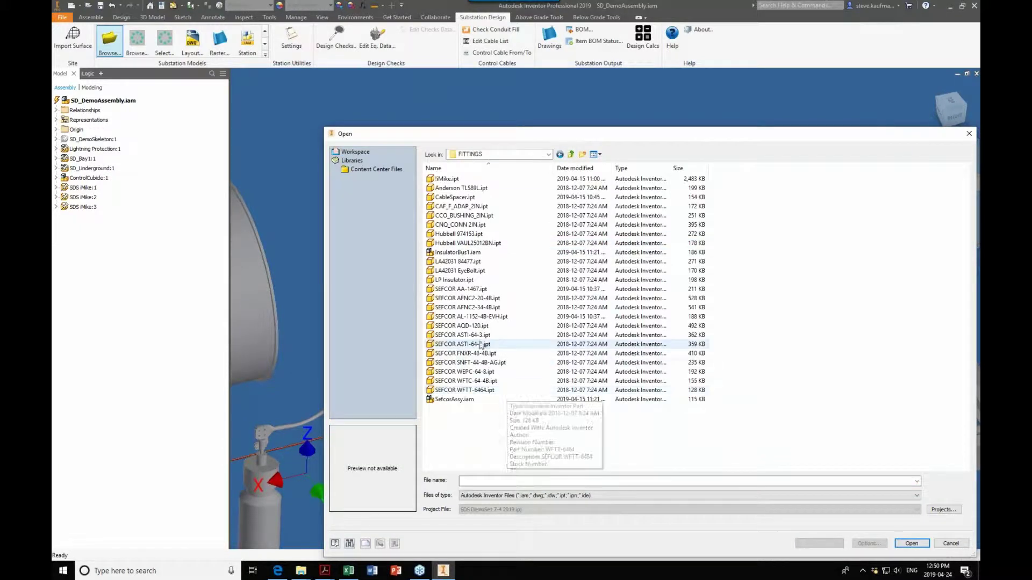
pyautogui.click(571, 156)
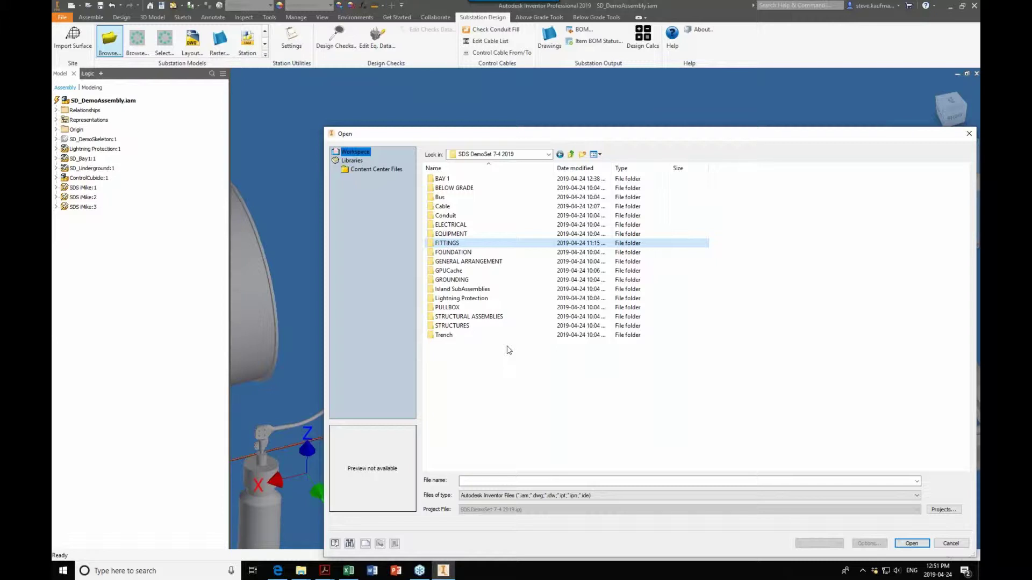
pyautogui.doubleClick(463, 244)
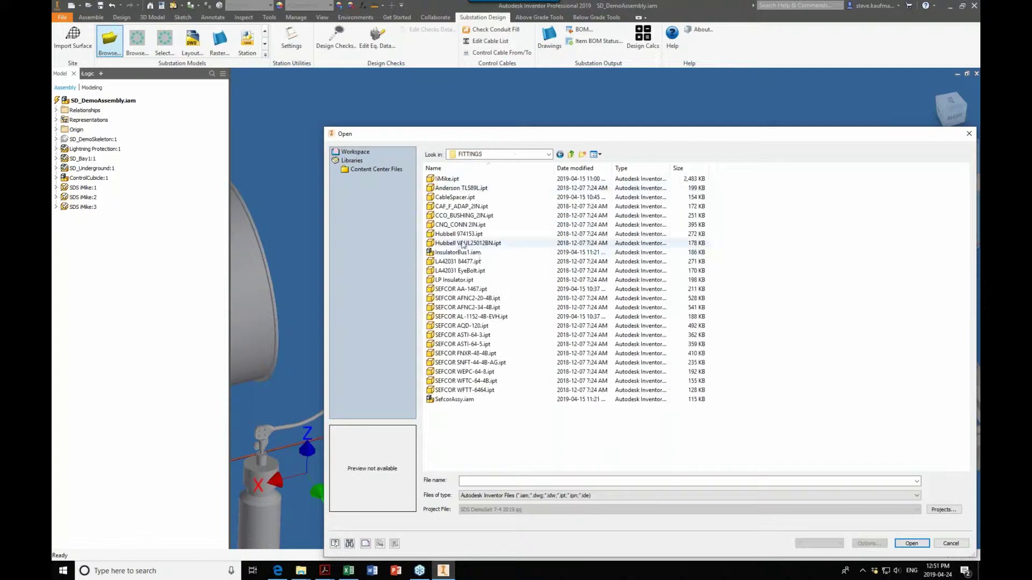
# Preview the SEFCOR AL-1506-4B-15.ipt and SEFCOR GHJK 64.ipt parts in the workspace's BAY 1 folder.
pyautogui.click(571, 154)
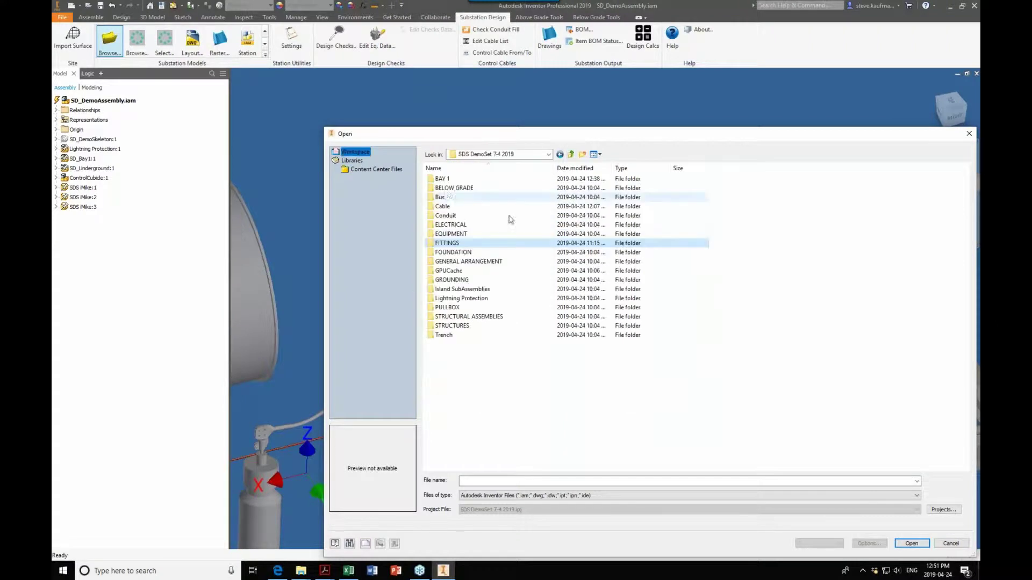
pyautogui.doubleClick(449, 179)
pyautogui.click(491, 217)
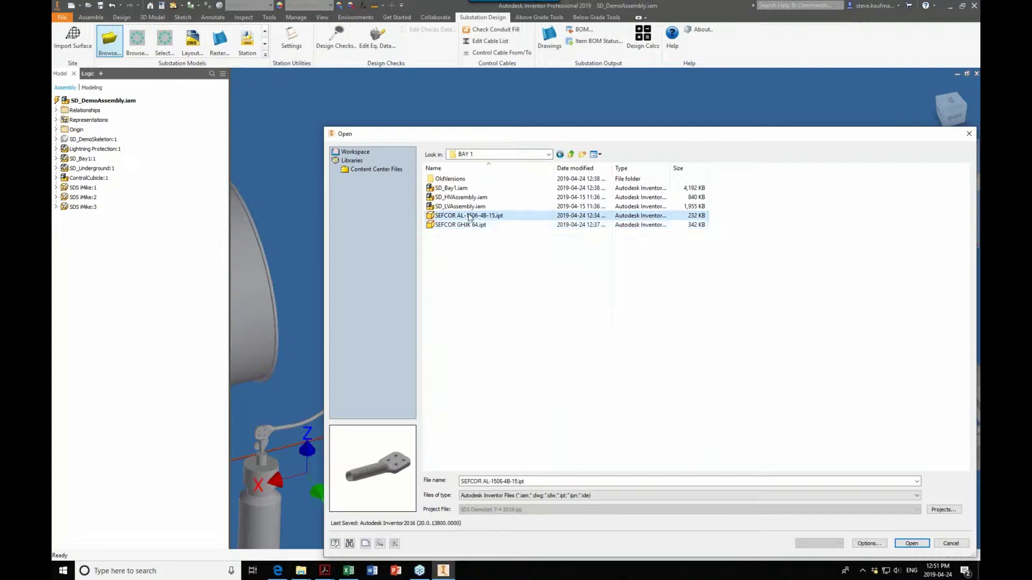
pyautogui.click(469, 226)
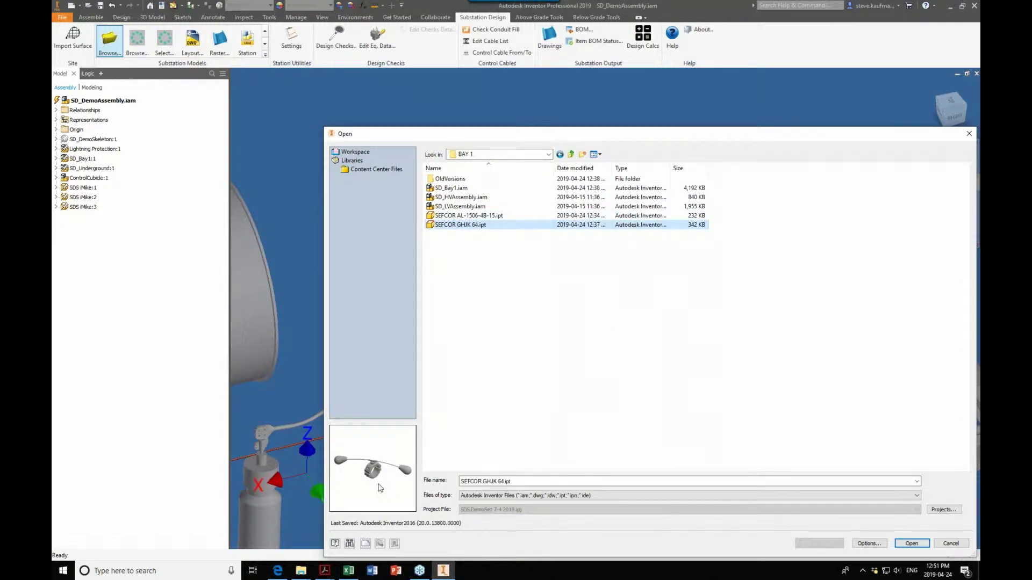
pyautogui.click(460, 290)
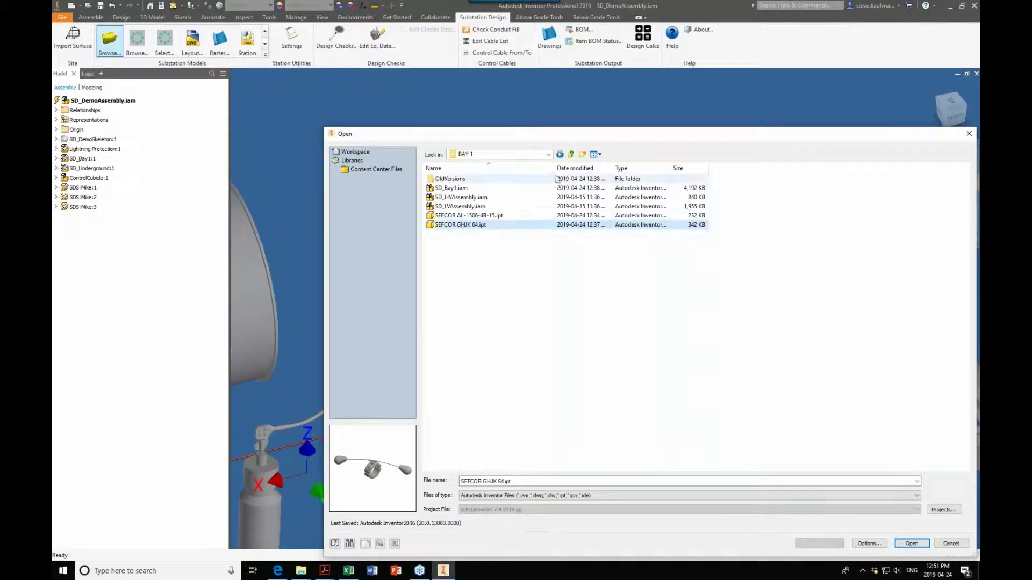
# Check the FITTINGS folder again, cancel opening a file, and minimize Inventor.
pyautogui.press('BackSpace')
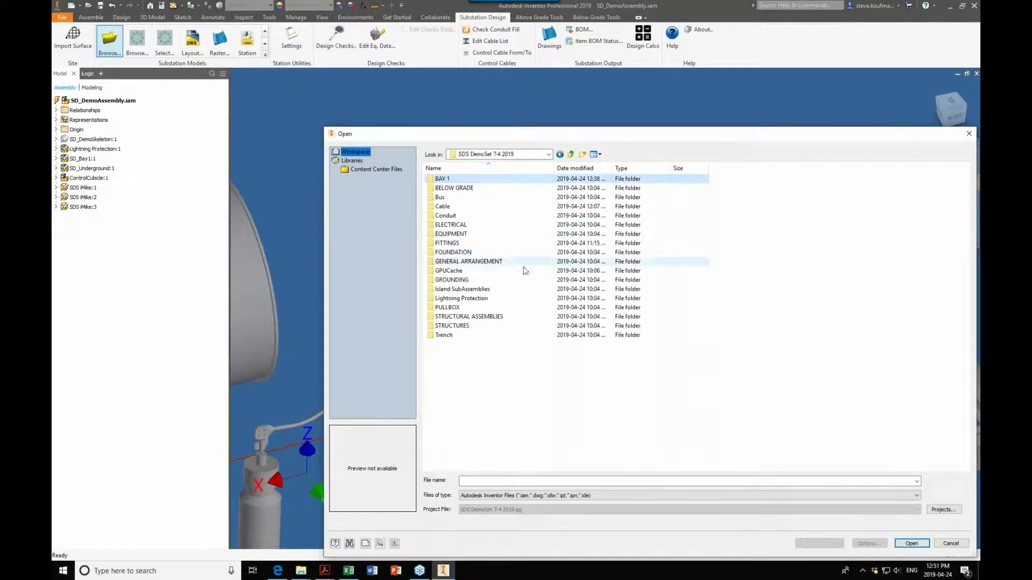
pyautogui.click(464, 244)
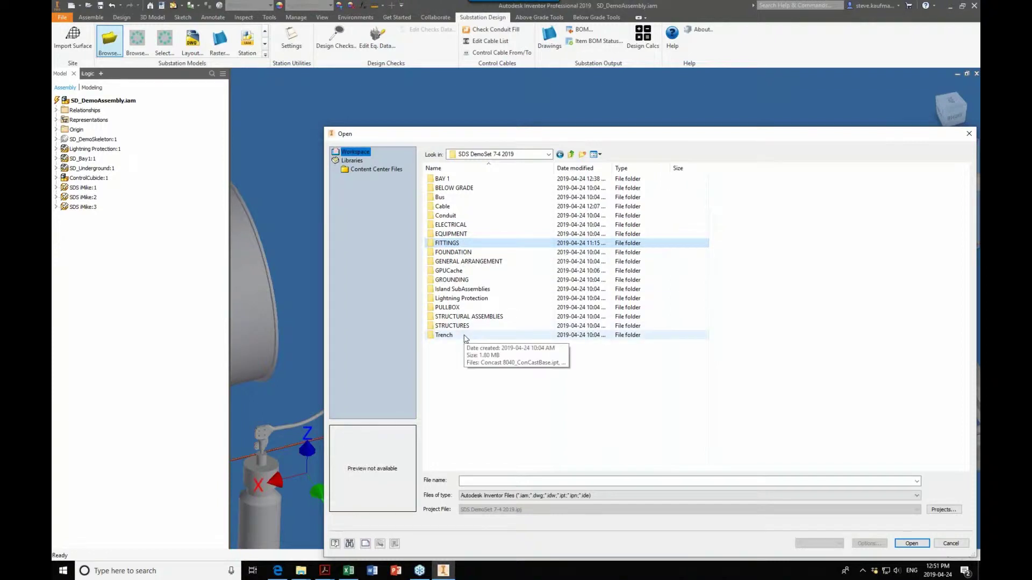
pyautogui.doubleClick(443, 243)
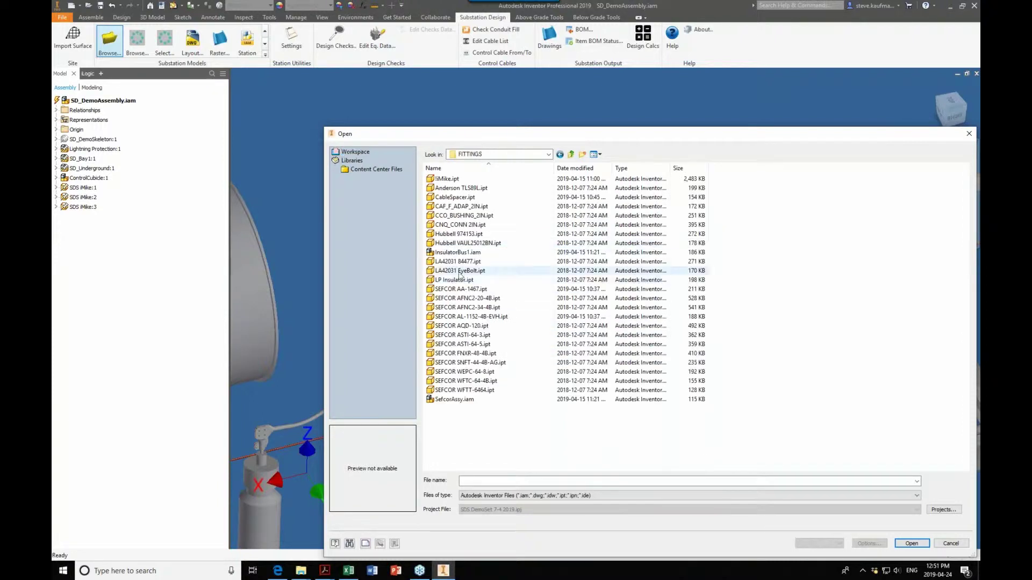
pyautogui.click(571, 155)
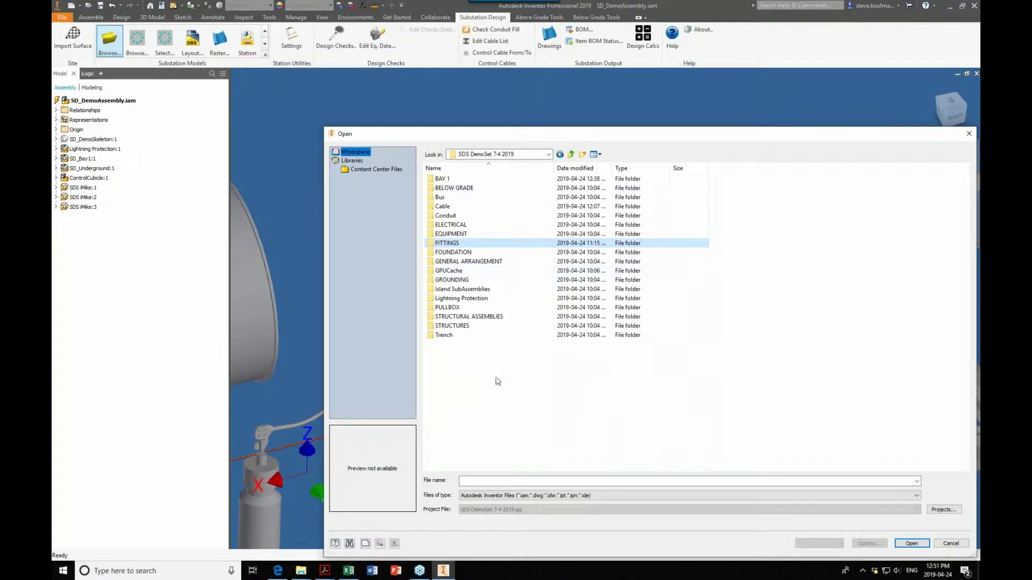
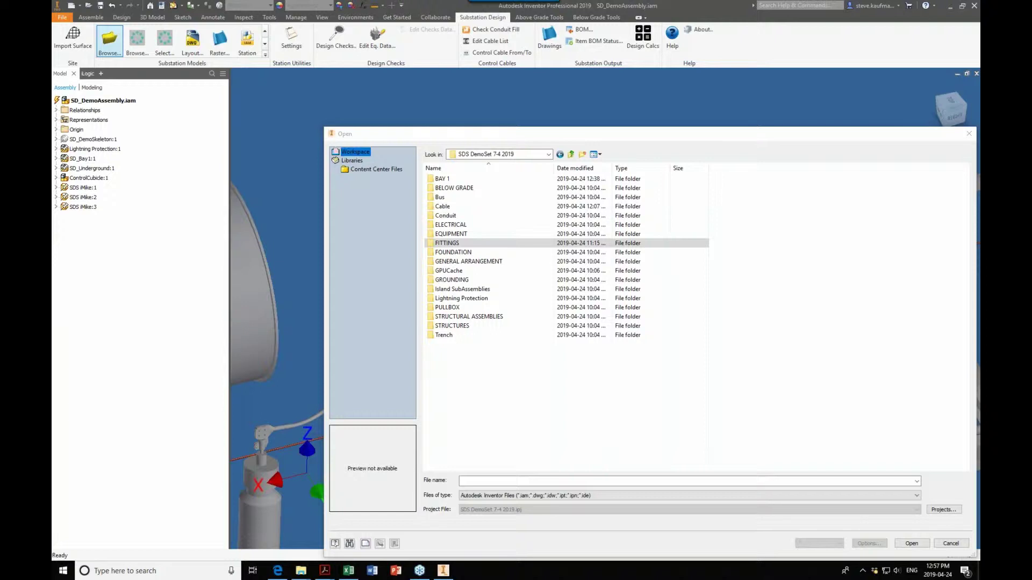
pyautogui.click(950, 544)
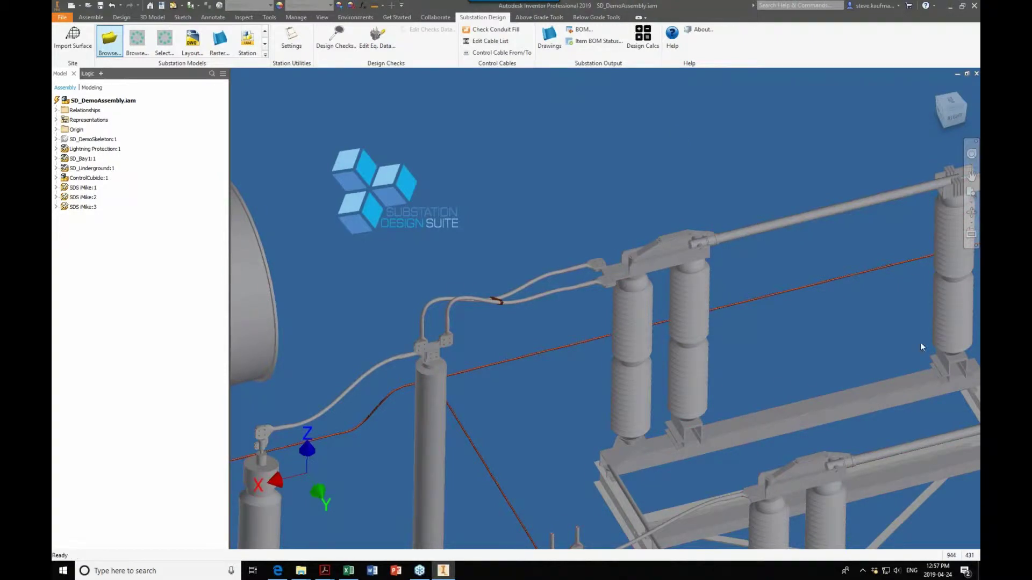
pyautogui.click(950, 6)
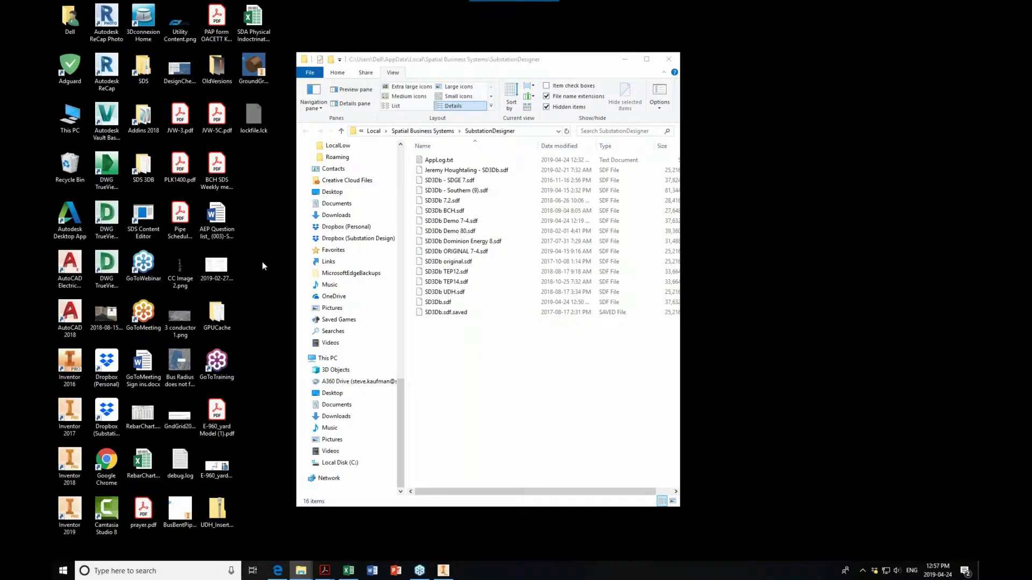
# Open the Substation Design Suite folder from the desktop SDS folder, select SubstationDesigner.dll.config, and widen the window to show the file details.
pyautogui.doubleClick(142, 81)
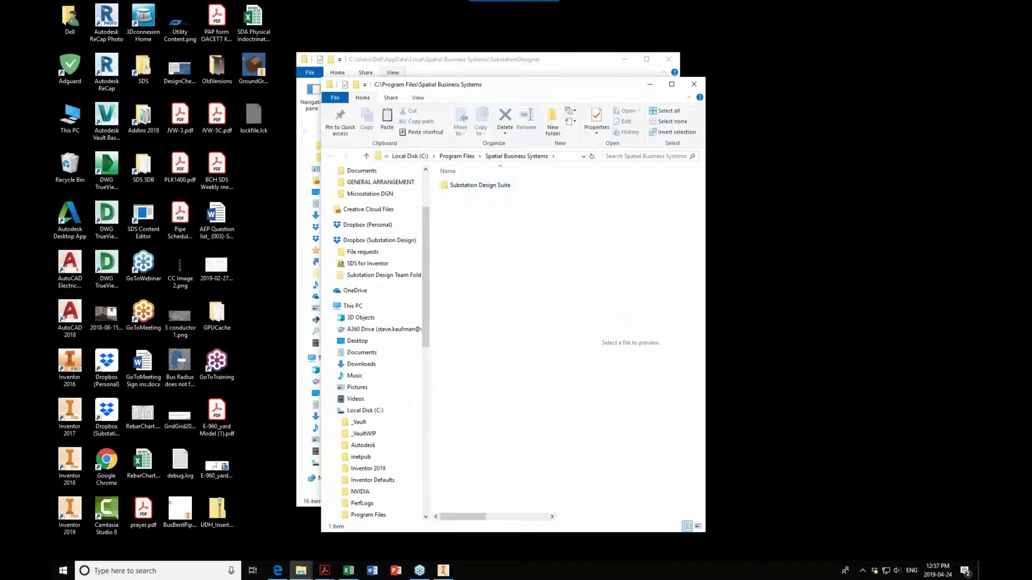
pyautogui.doubleClick(468, 186)
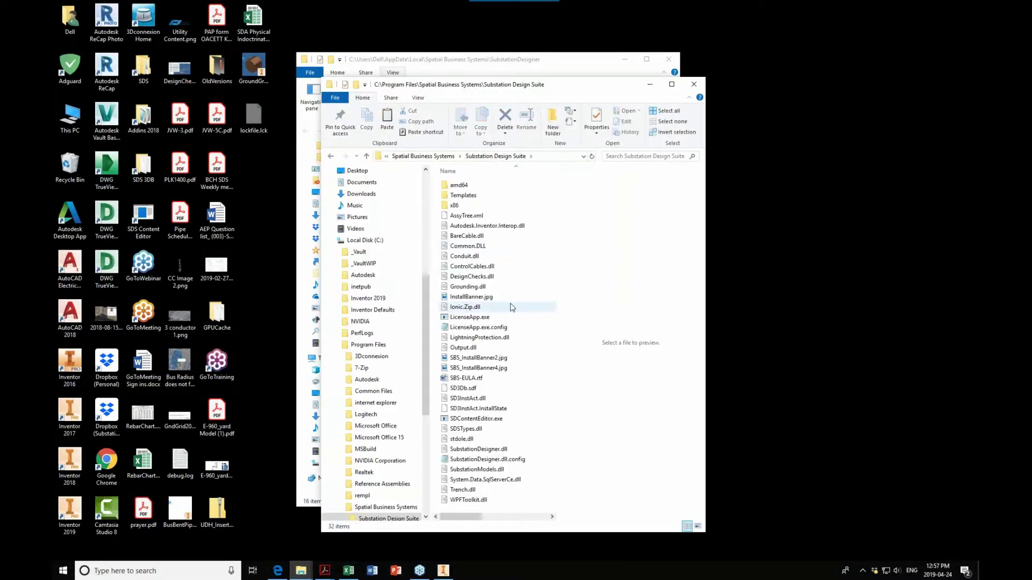
pyautogui.moveTo(513, 308)
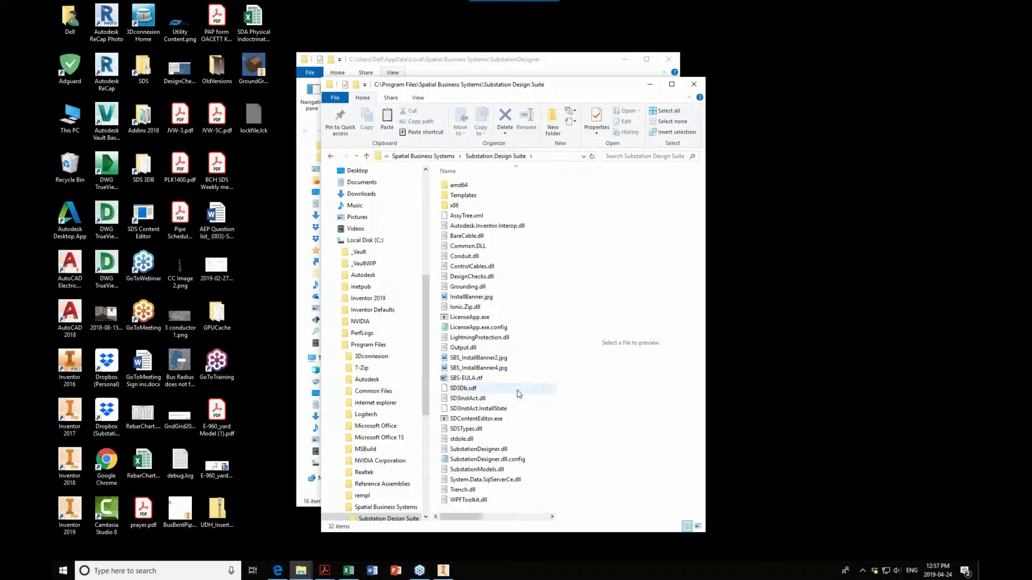
pyautogui.click(500, 460)
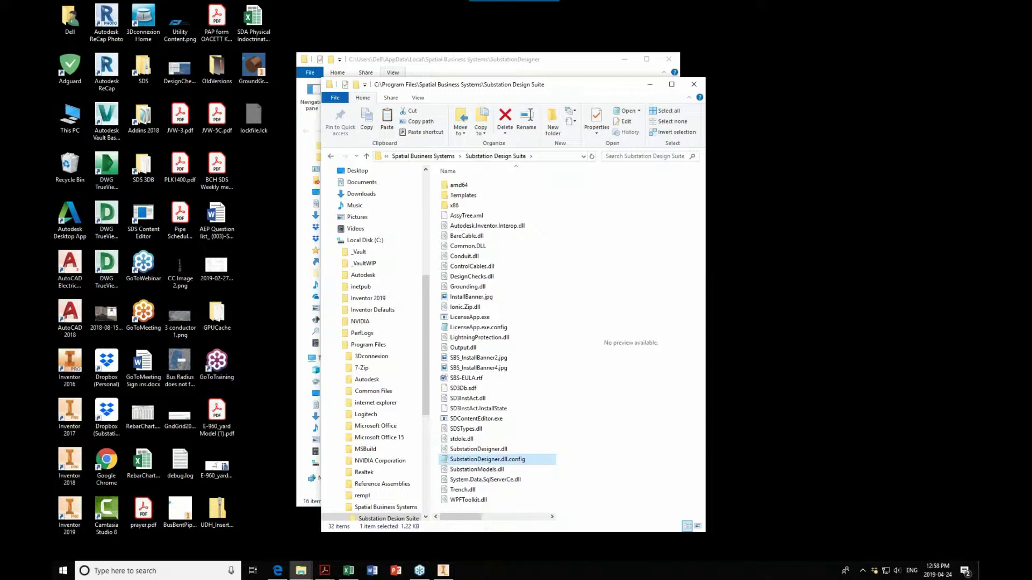
pyautogui.moveTo(707, 251); pyautogui.dragTo(907, 261)
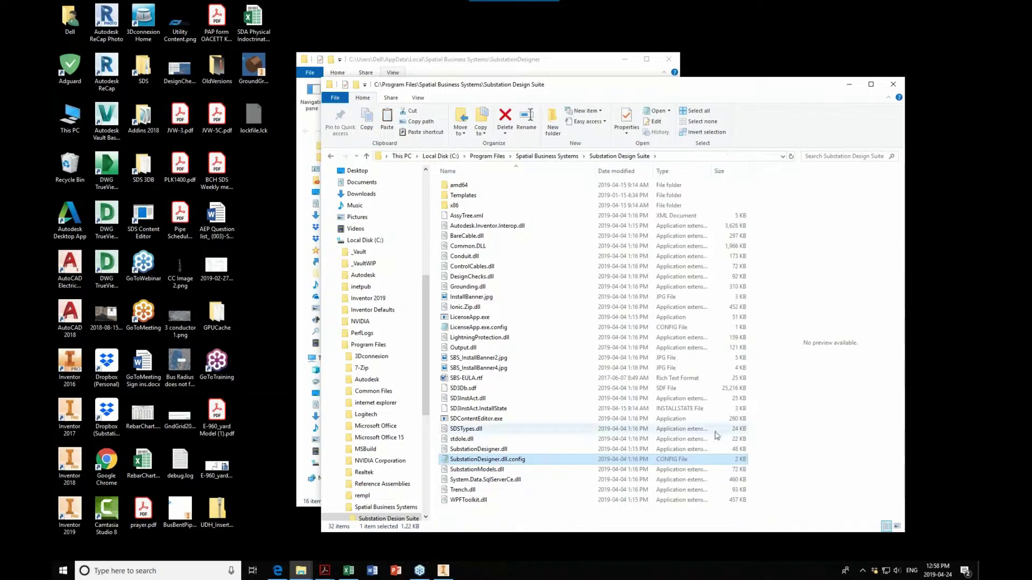
# Review the NewProjectAssemblyStructureFile and AppDatabaseFile path settings in SubstationDesigner.dll.config in Notepad, and close the file.
pyautogui.doubleClick(530, 463)
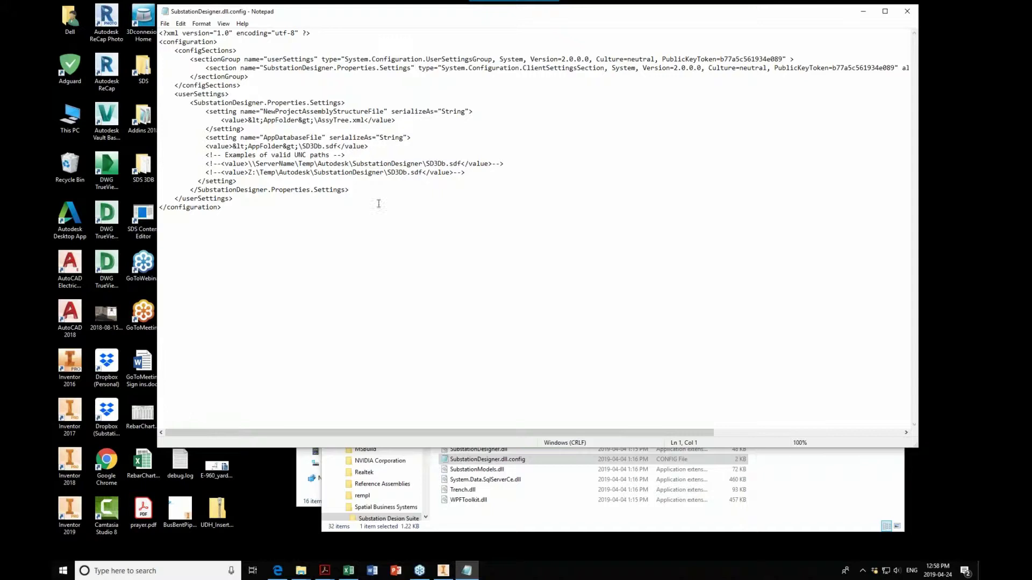
pyautogui.click(908, 6)
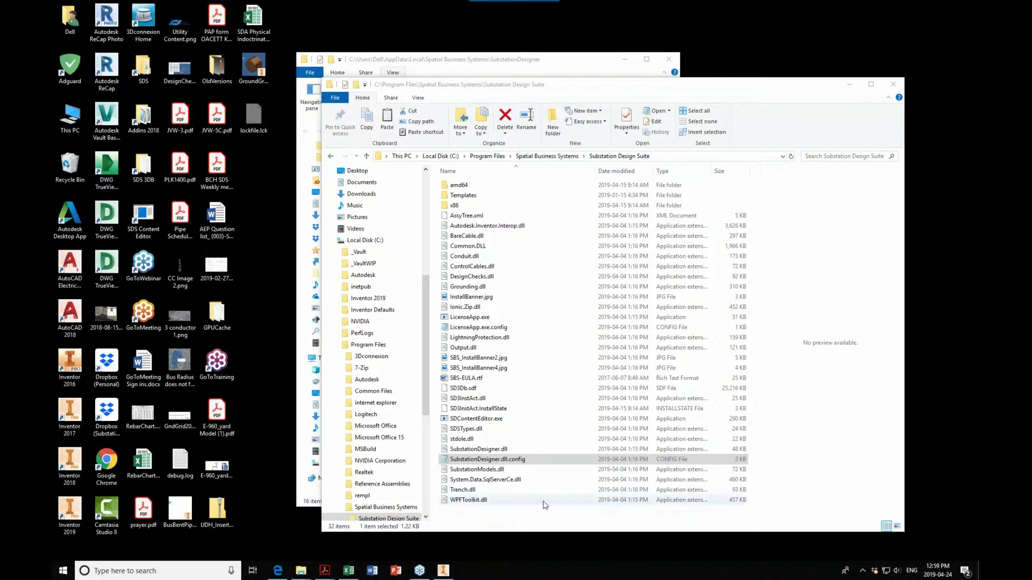
pyautogui.doubleClick(523, 461)
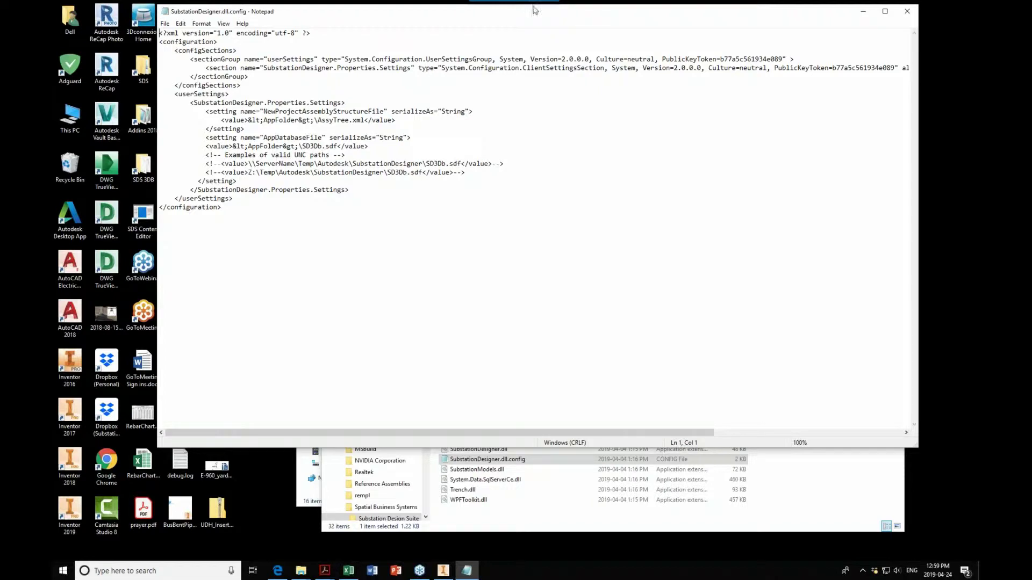
pyautogui.click(910, 14)
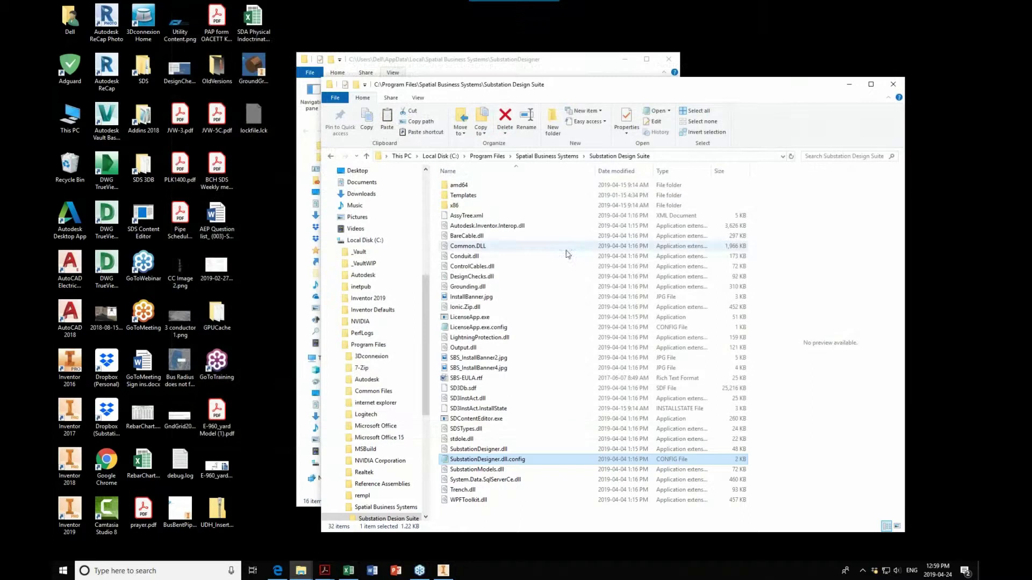